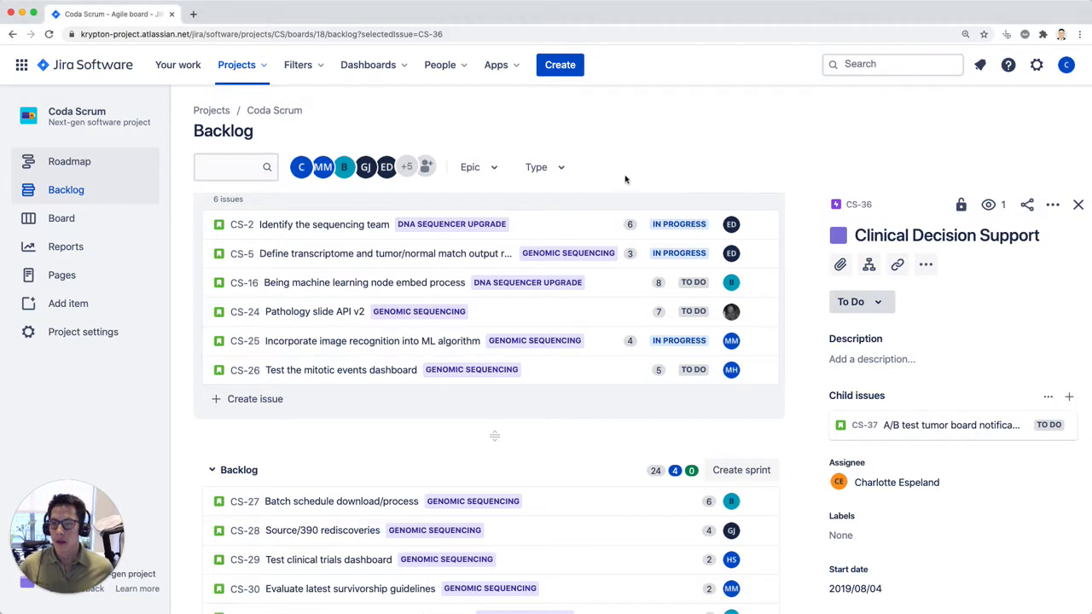
Step: Look through the Coda Scrum backlog and open the details of issues CS-8 and CS-10
{"action": "key", "text": "super+plus"}
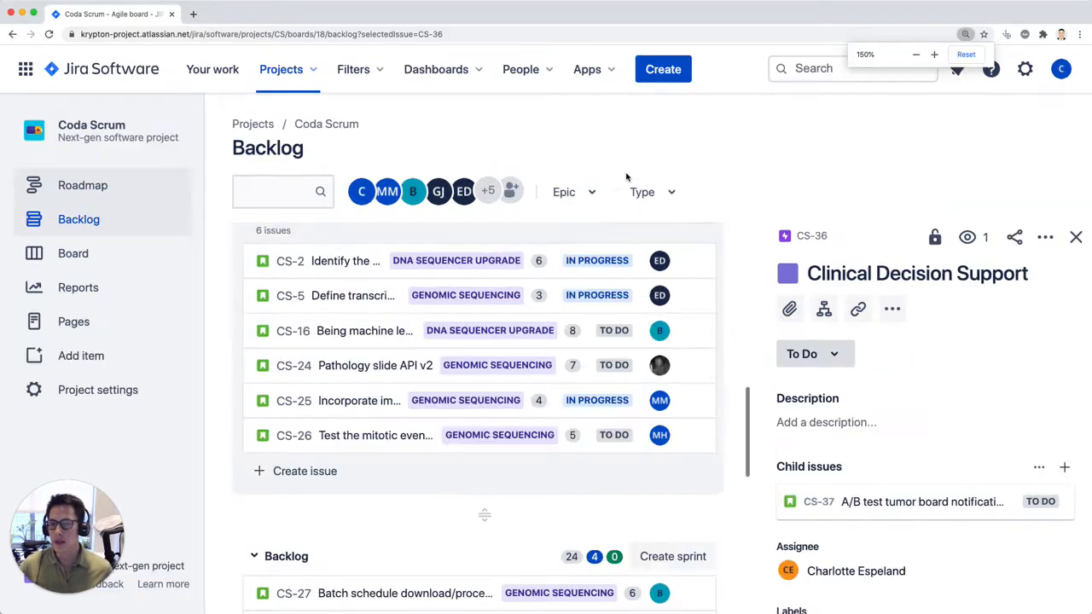
{"action": "key", "text": "super+minus"}
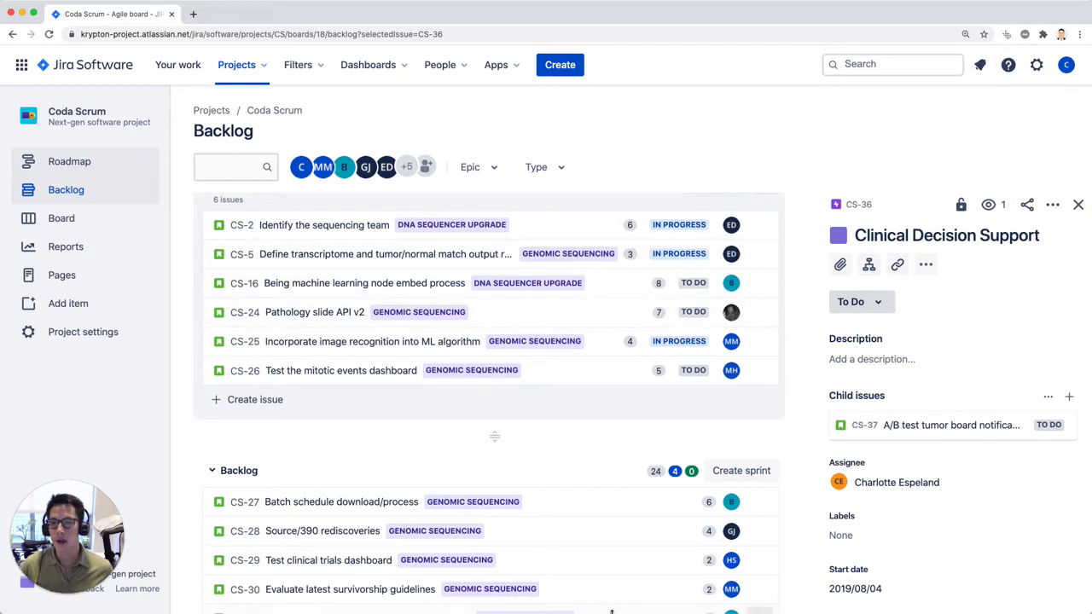
{"action": "scroll", "coordinate": [623, 517], "scroll_direction": "down", "scroll_amount": 1}
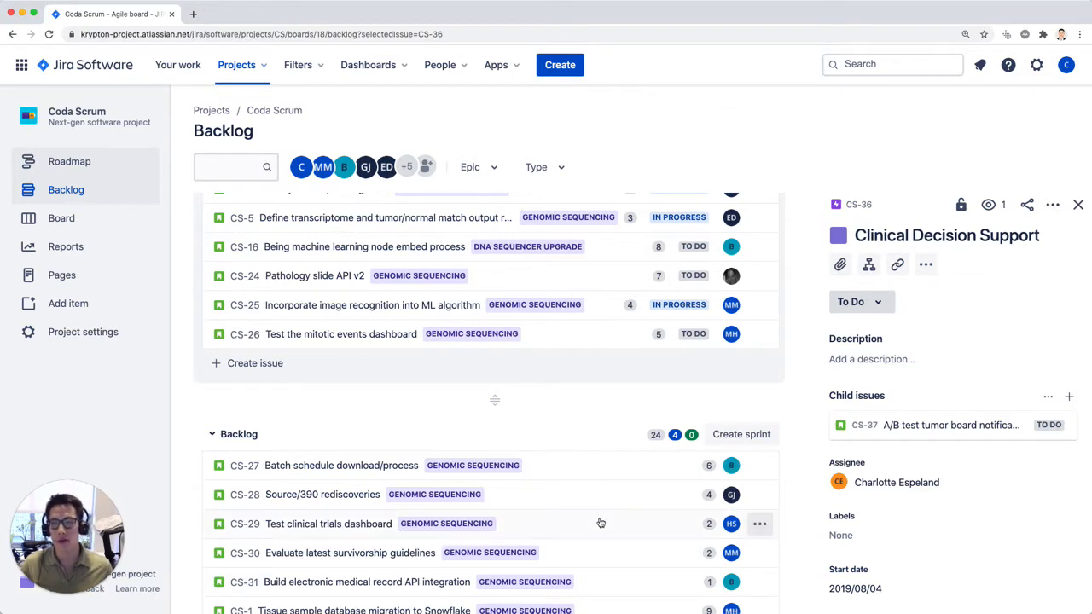
{"action": "scroll", "coordinate": [498, 519], "scroll_direction": "up", "scroll_amount": 10}
{"action": "scroll", "coordinate": [323, 316], "scroll_direction": "up", "scroll_amount": 2}
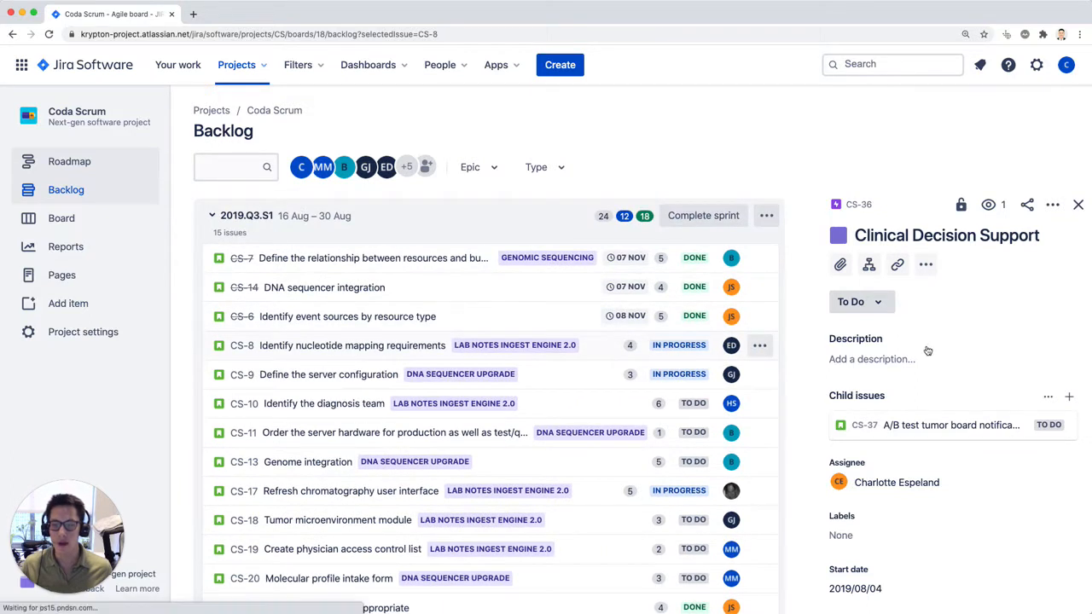
{"action": "left_click", "coordinate": [332, 346]}
{"action": "left_click", "coordinate": [323, 405]}
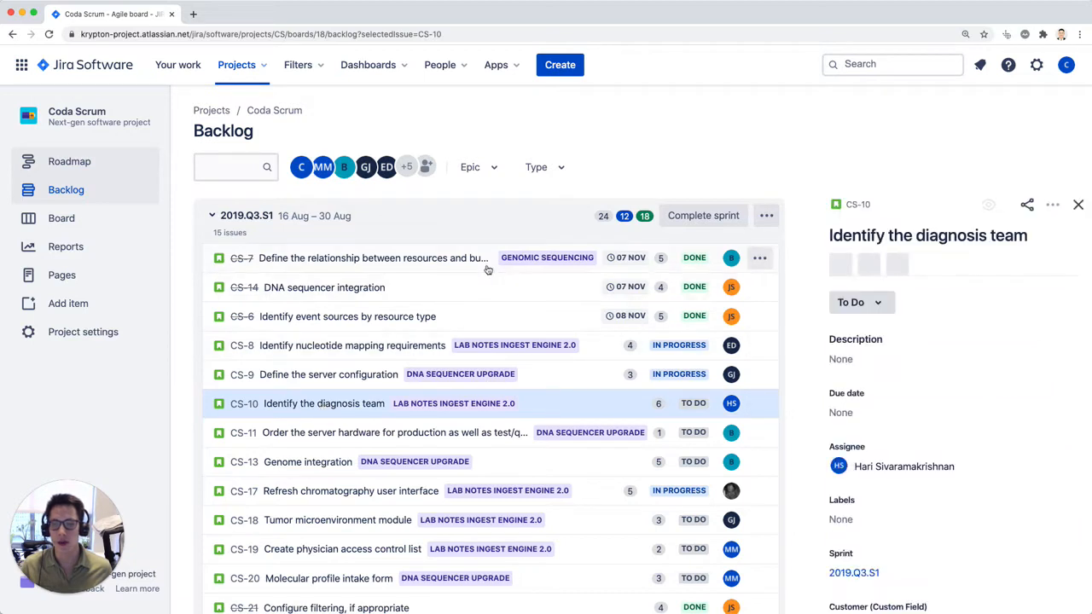
Step: Open the saved filter "ATC filter for Coda Scrum project" and look through its issue list
{"action": "left_click", "coordinate": [318, 71]}
{"action": "left_click", "coordinate": [365, 125]}
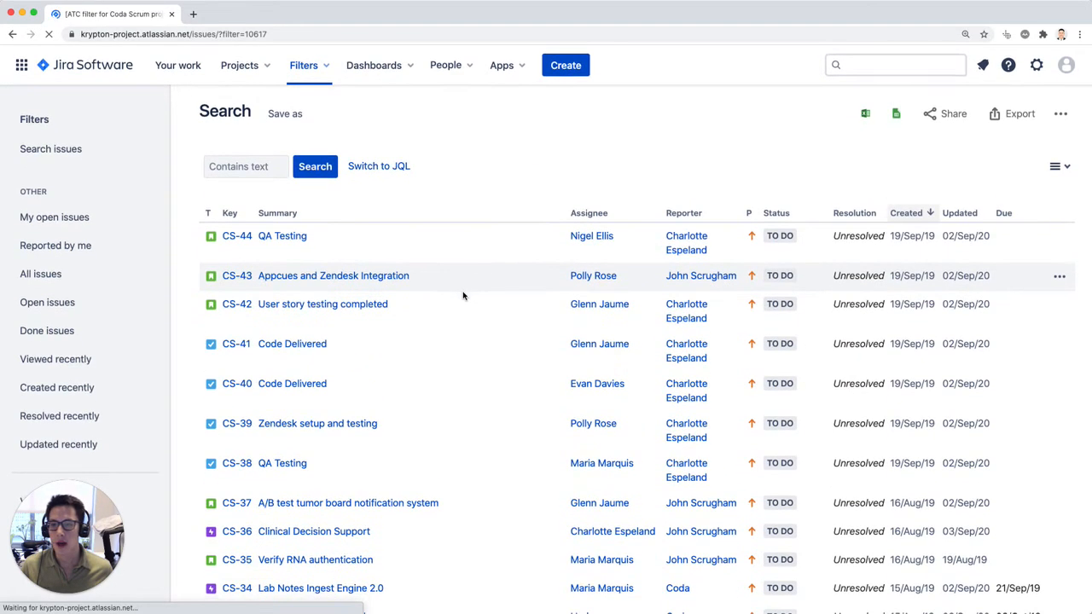
{"action": "scroll", "coordinate": [465, 290], "scroll_direction": "down", "scroll_amount": 10}
{"action": "scroll", "coordinate": [470, 250], "scroll_direction": "down", "scroll_amount": 4}
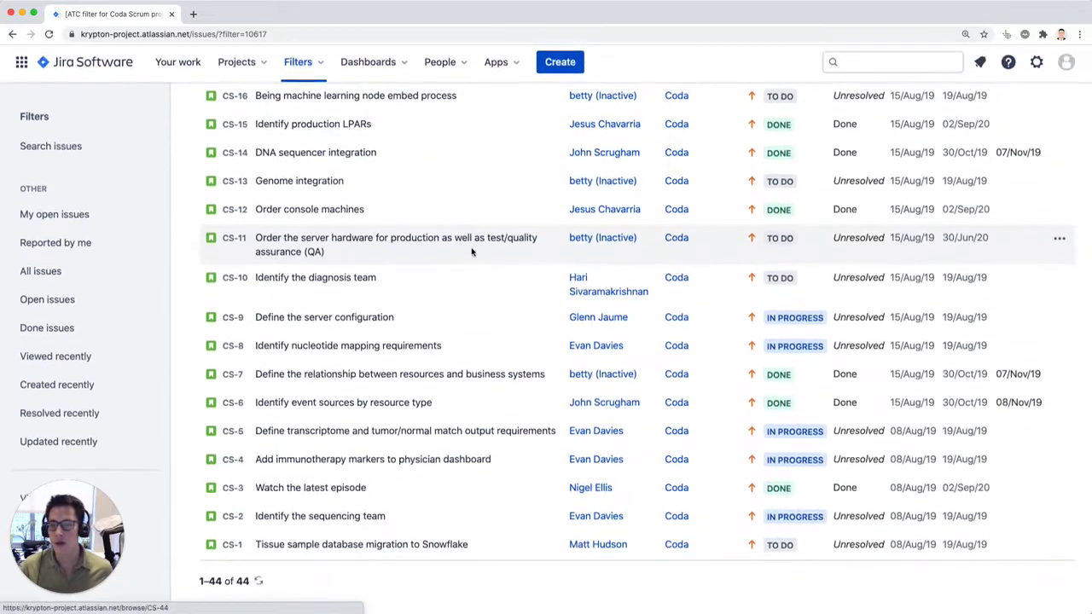
{"action": "scroll", "coordinate": [473, 251], "scroll_direction": "up", "scroll_amount": 12}
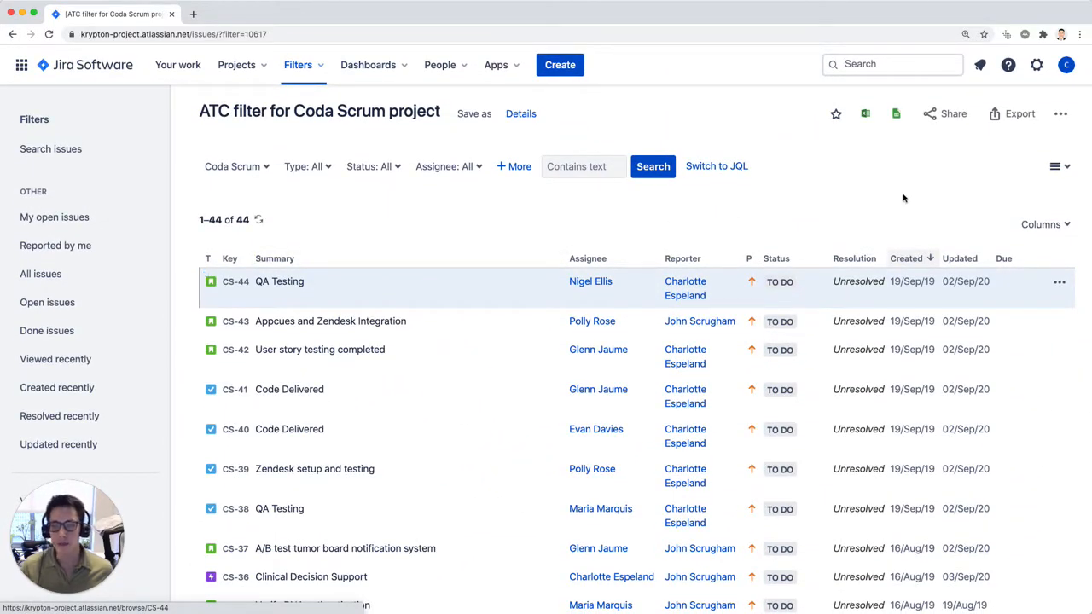
Step: Export the filtered Jira issues to Google Sheets and switch to the new spreadsheet
{"action": "left_click", "coordinate": [898, 117]}
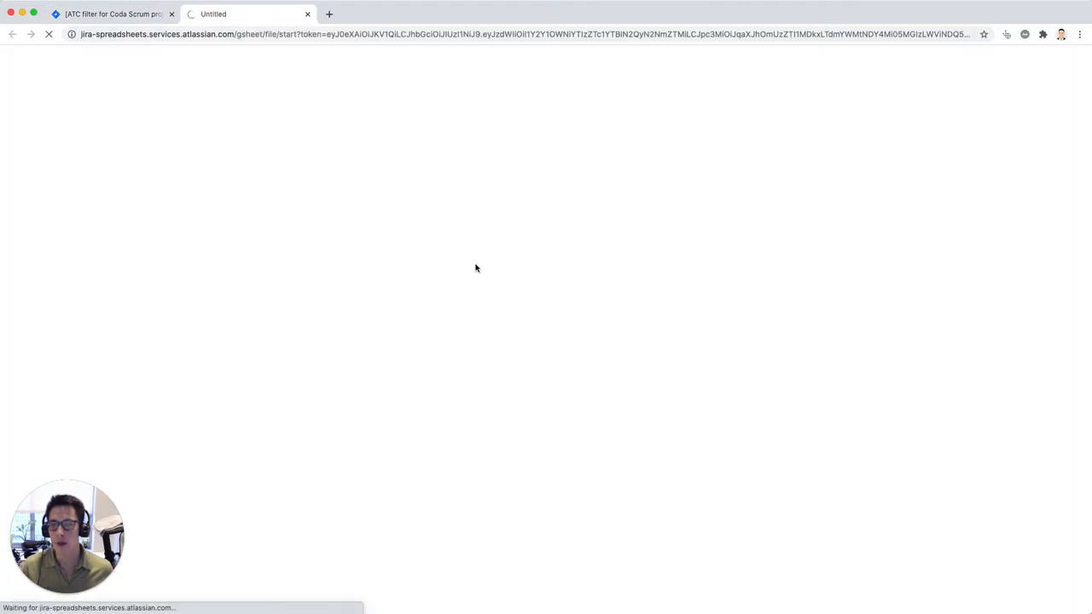
{"action": "left_click", "coordinate": [143, 17]}
{"action": "scroll", "coordinate": [570, 350], "scroll_direction": "down", "scroll_amount": 2}
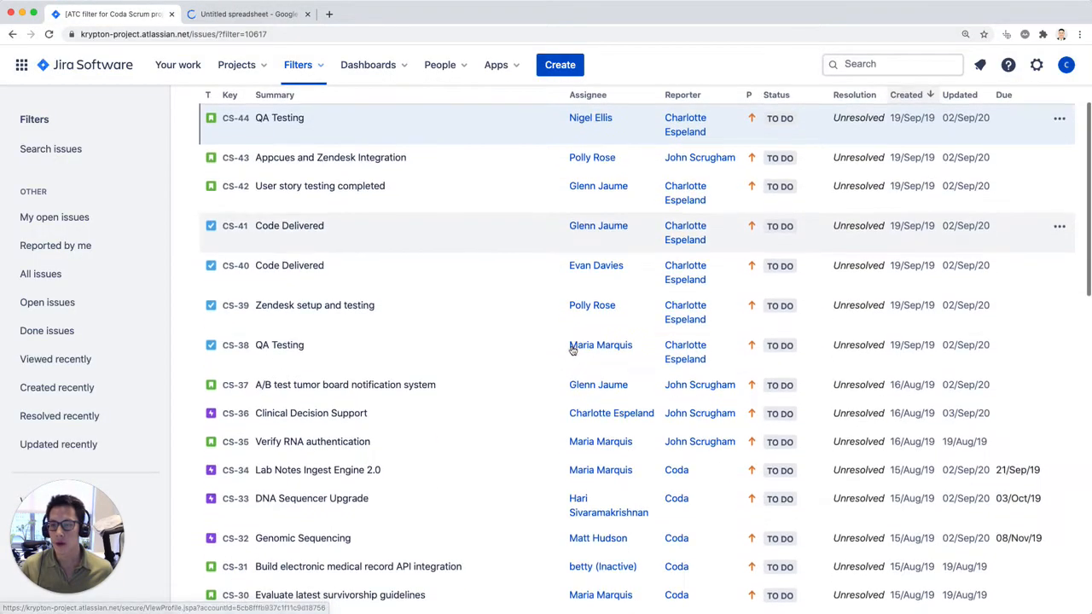
{"action": "scroll", "coordinate": [537, 359], "scroll_direction": "up", "scroll_amount": 2}
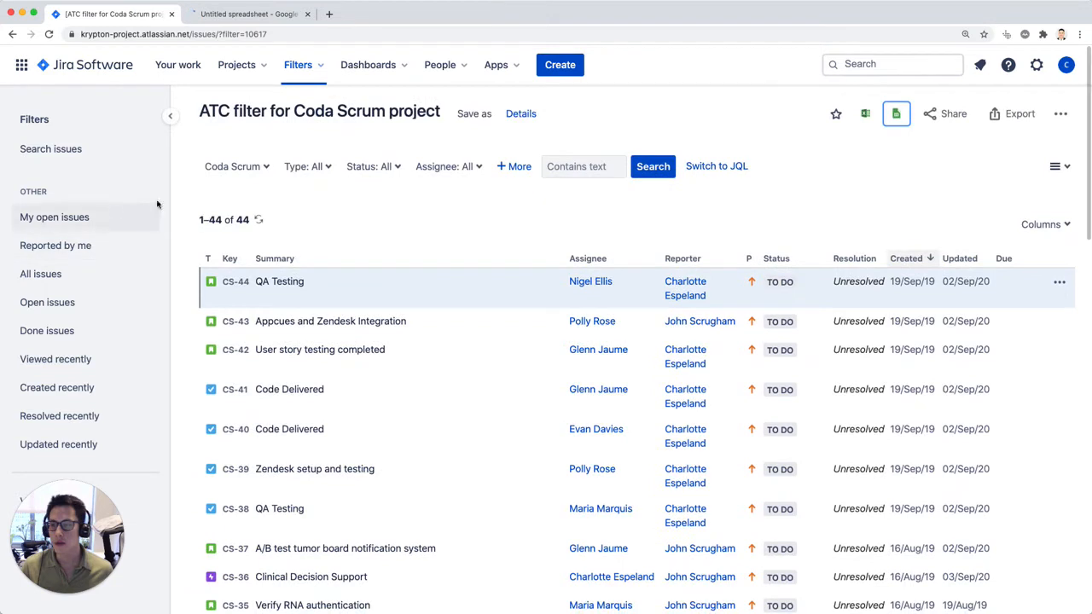
{"action": "left_click", "coordinate": [254, 14]}
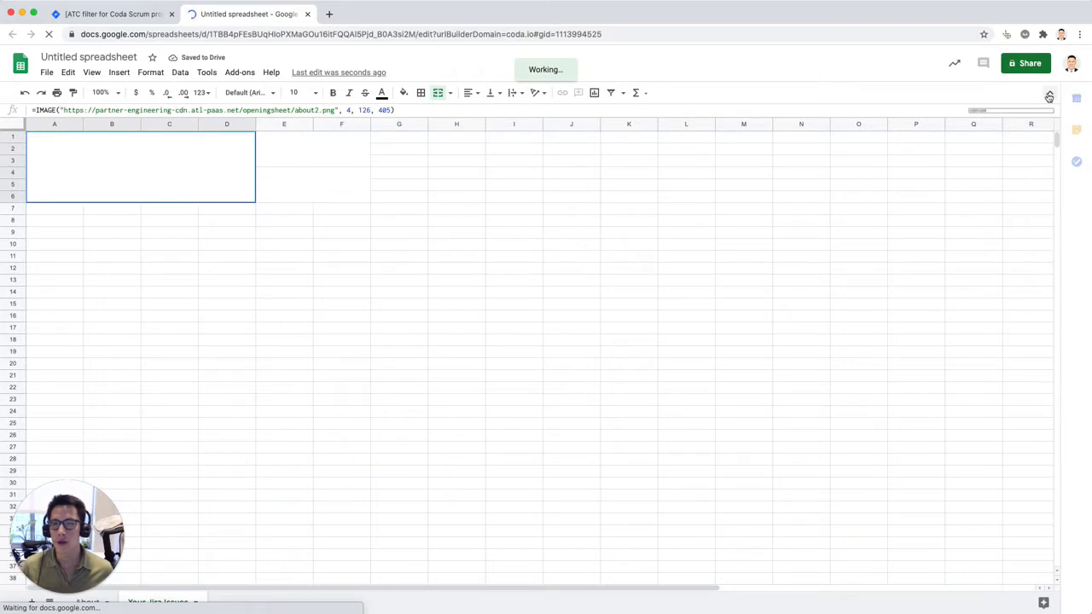
Step: Enlarge the About sheet and examine the export's creation date and Jira query
{"action": "left_click", "coordinate": [1050, 97]}
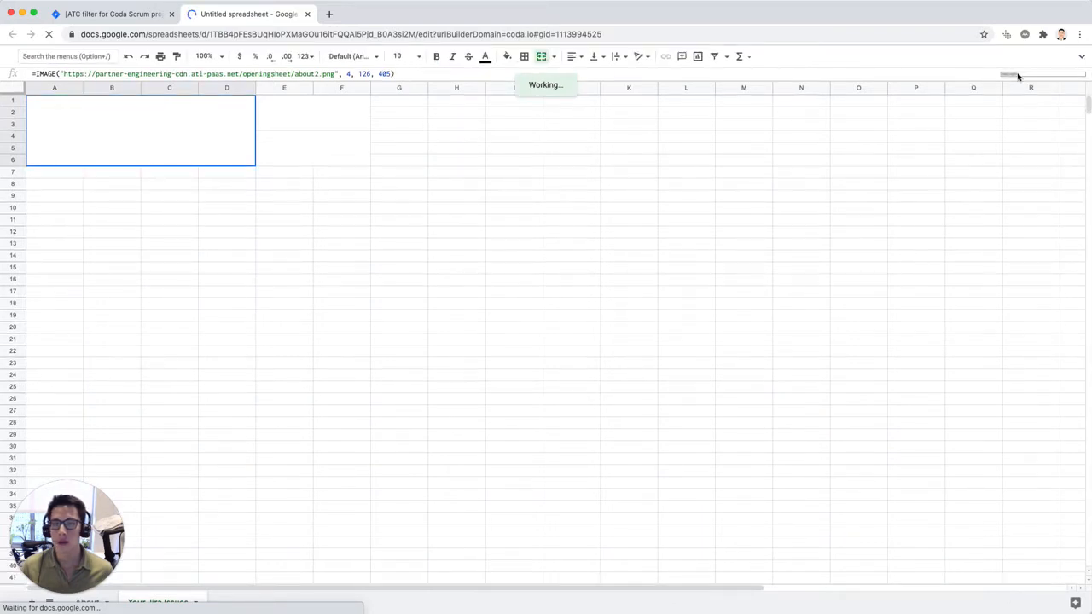
{"action": "left_click", "coordinate": [1082, 56]}
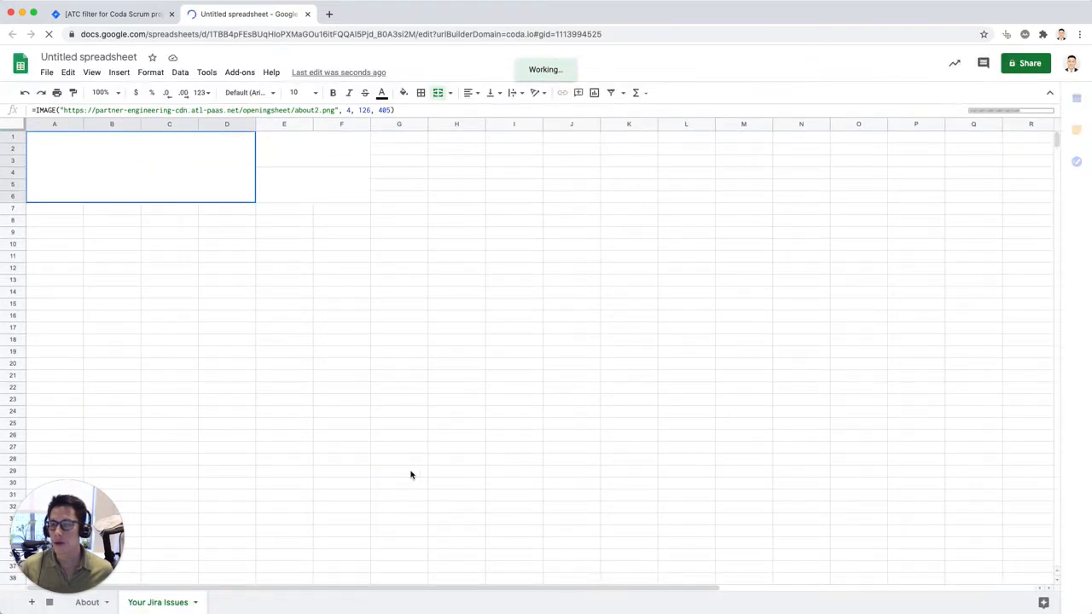
{"action": "left_click", "coordinate": [98, 603]}
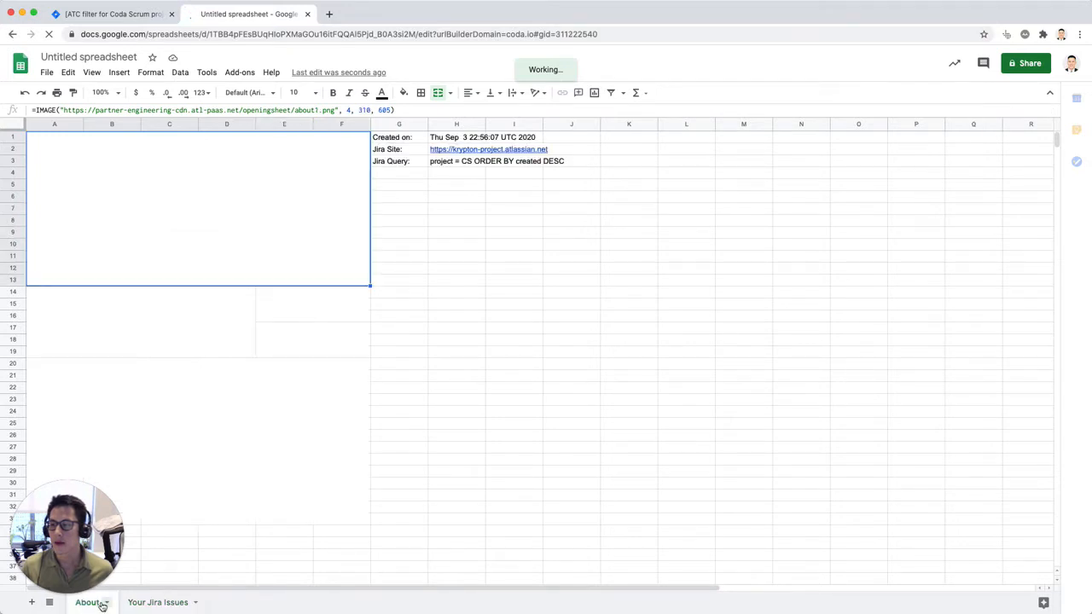
{"action": "left_click", "coordinate": [446, 399]}
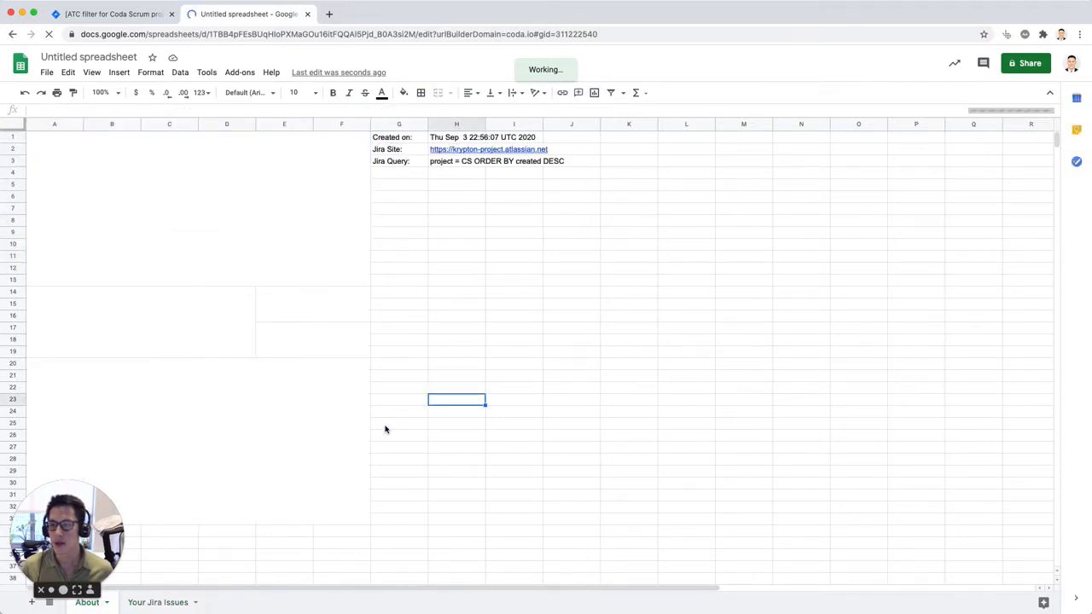
{"action": "key", "text": "super+plus"}
{"action": "key", "text": "super+plus"}
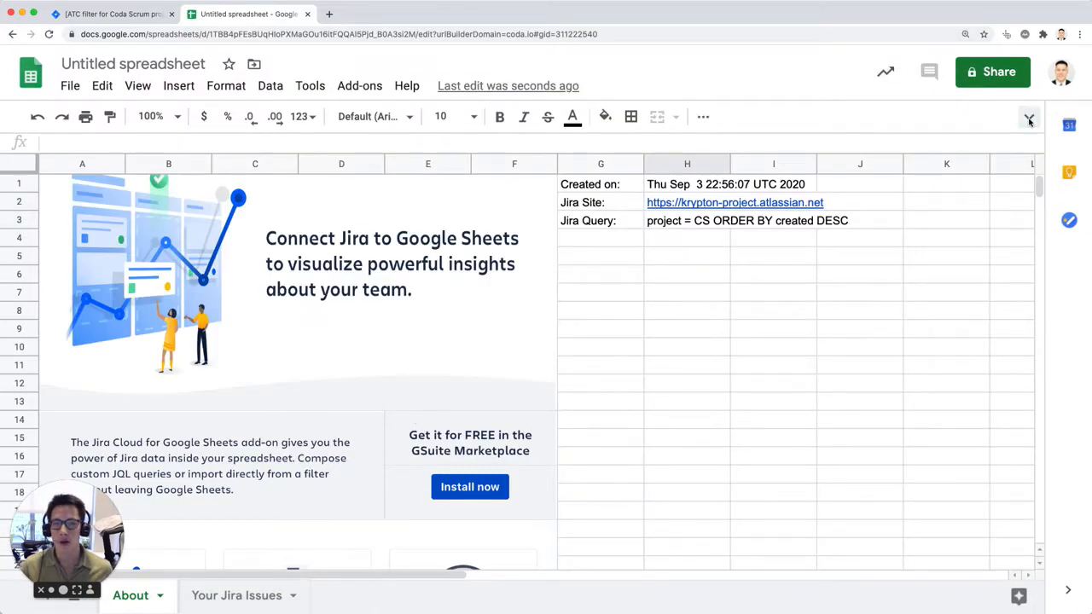
{"action": "left_click", "coordinate": [1029, 116]}
{"action": "left_click", "coordinate": [688, 135]}
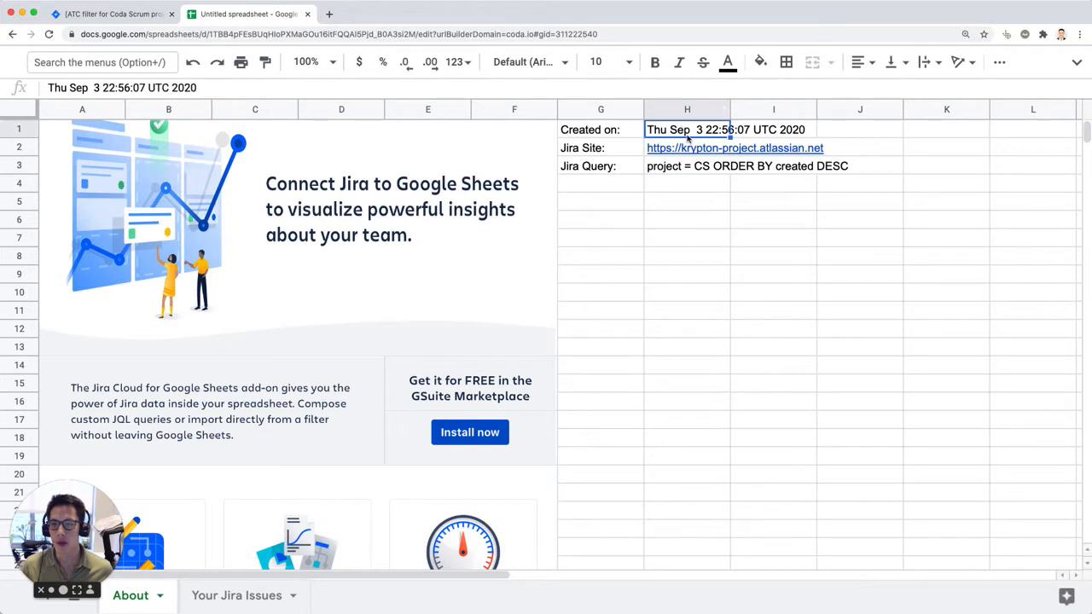
{"action": "left_click", "coordinate": [719, 172]}
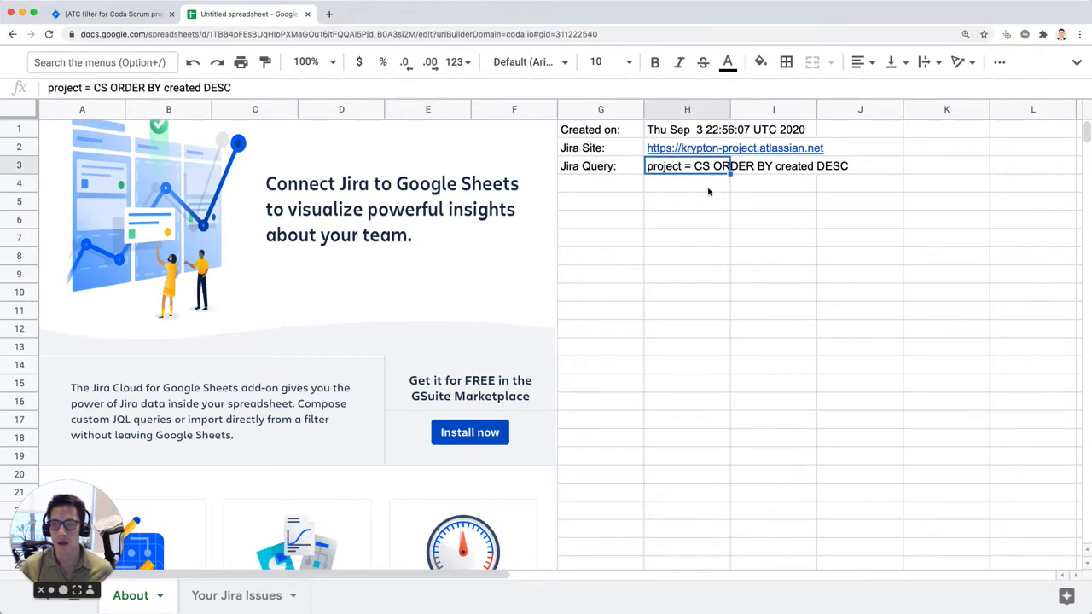
{"action": "scroll", "coordinate": [661, 301], "scroll_direction": "down", "scroll_amount": 5}
{"action": "scroll", "coordinate": [662, 301], "scroll_direction": "up", "scroll_amount": 5}
Step: On the Your Jira Issues sheet, delete rows 1–6 containing the add-on banner above the column headings
{"action": "left_click", "coordinate": [260, 596]}
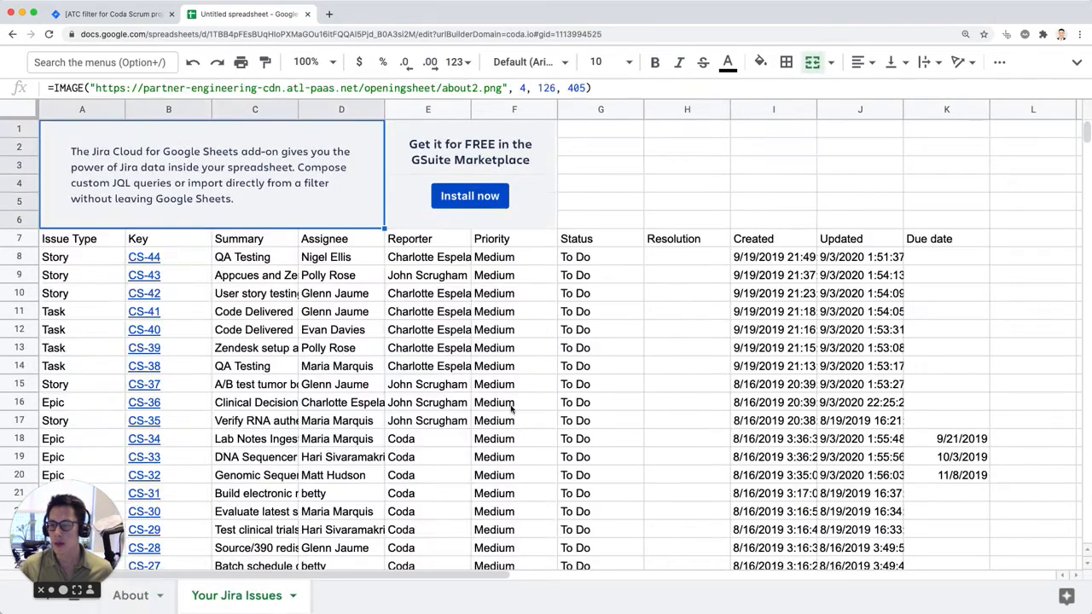
{"action": "scroll", "coordinate": [620, 325], "scroll_direction": "down", "scroll_amount": 5}
{"action": "scroll", "coordinate": [620, 322], "scroll_direction": "up", "scroll_amount": 5}
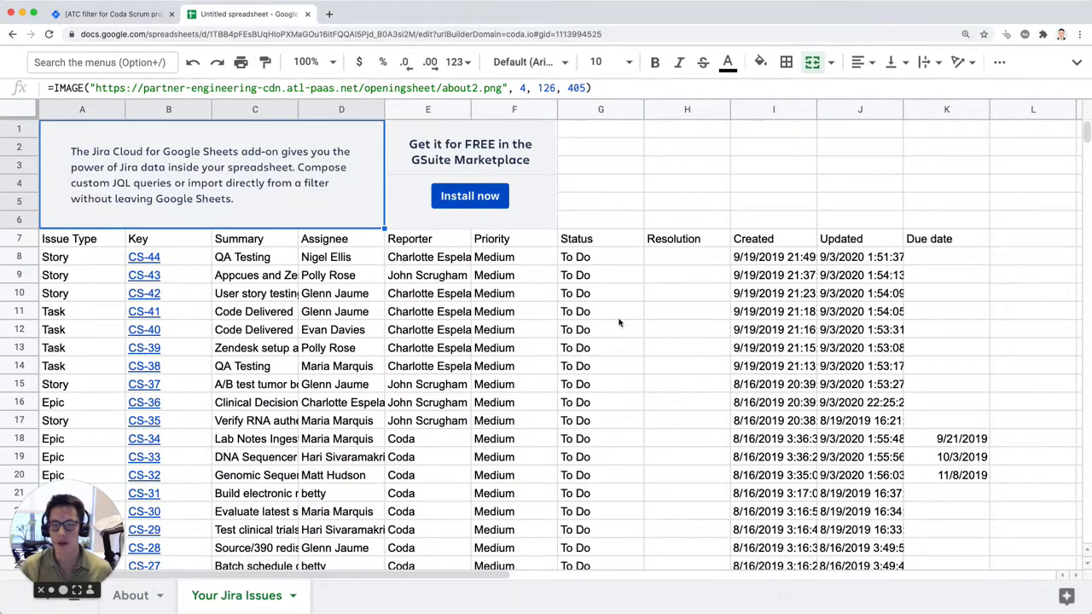
{"action": "key", "text": "super+equal"}
{"action": "scroll", "coordinate": [648, 312], "scroll_direction": "down", "scroll_amount": 3}
{"action": "scroll", "coordinate": [649, 312], "scroll_direction": "up", "scroll_amount": 3}
{"action": "left_click", "coordinate": [37, 247]}
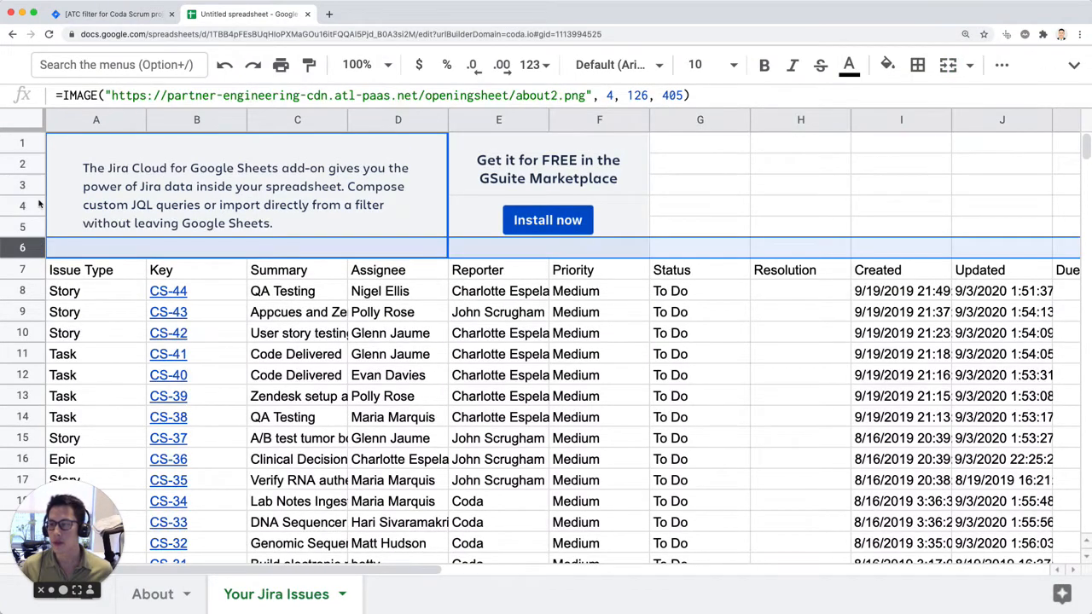
{"action": "left_click_drag", "start_coordinate": [22, 145], "coordinate": [22, 144]}
{"action": "right_click", "coordinate": [22, 144]}
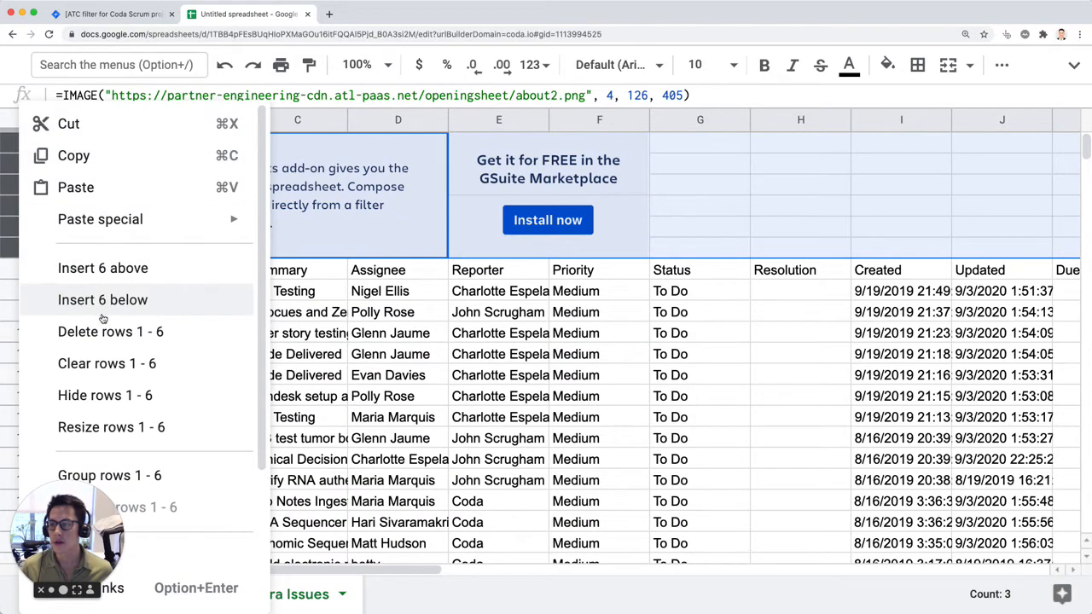
{"action": "left_click", "coordinate": [128, 263]}
Step: Freeze the first row and make all its column headings, from Issue Type to Due date, bold
{"action": "left_click", "coordinate": [101, 151]}
{"action": "left_click_drag", "start_coordinate": [26, 129], "coordinate": [112, 167]}
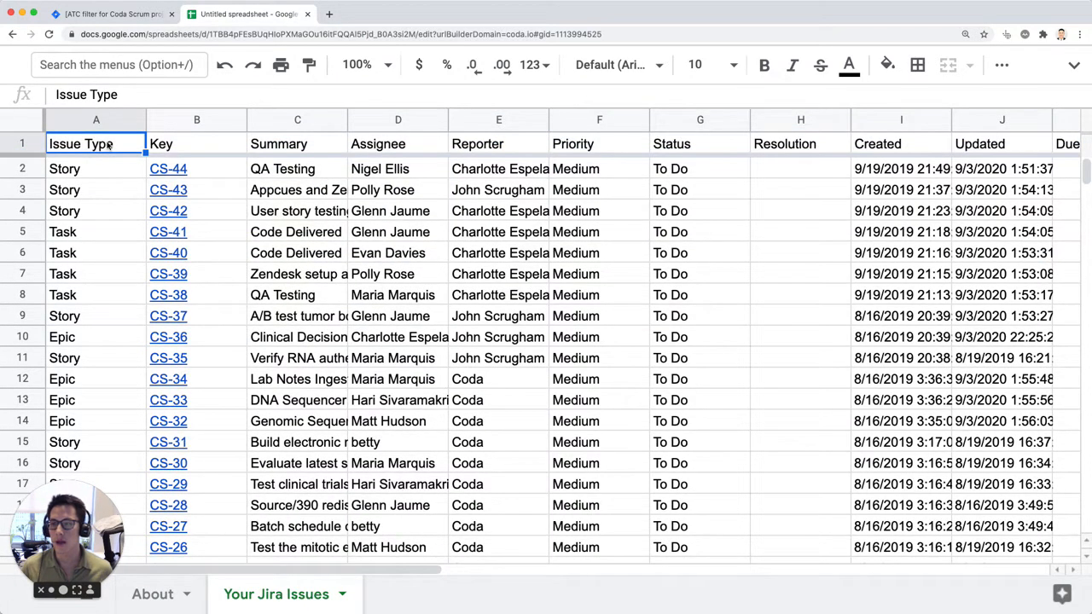
{"action": "key", "text": "super+shift+Right"}
{"action": "key", "text": "super+b"}
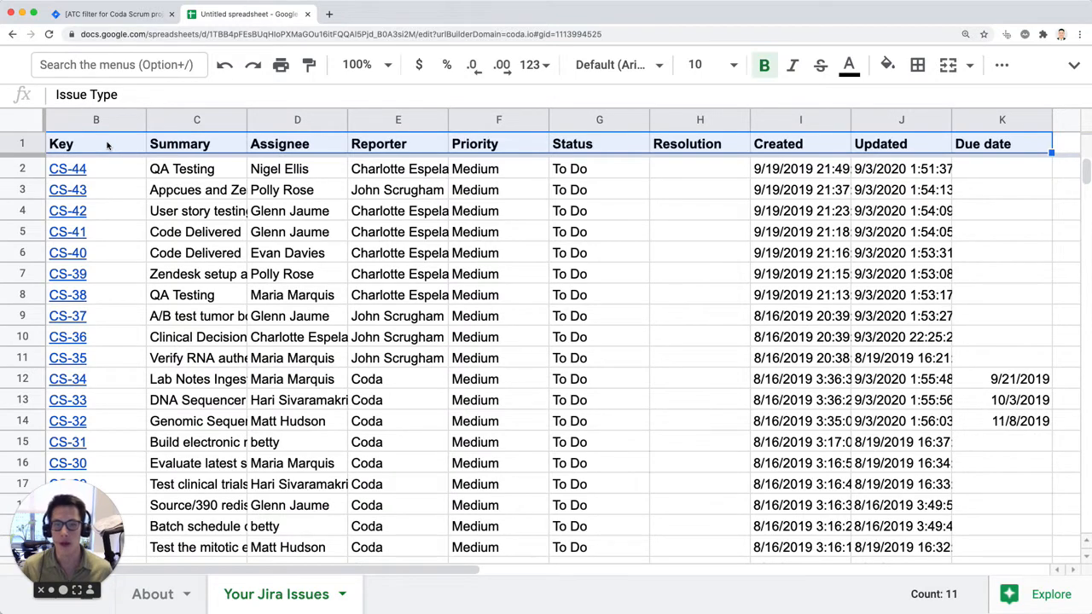
{"action": "key", "text": "Down"}
{"action": "key", "text": "Down"}
{"action": "key", "text": "Down"}
{"action": "key", "text": "Down"}
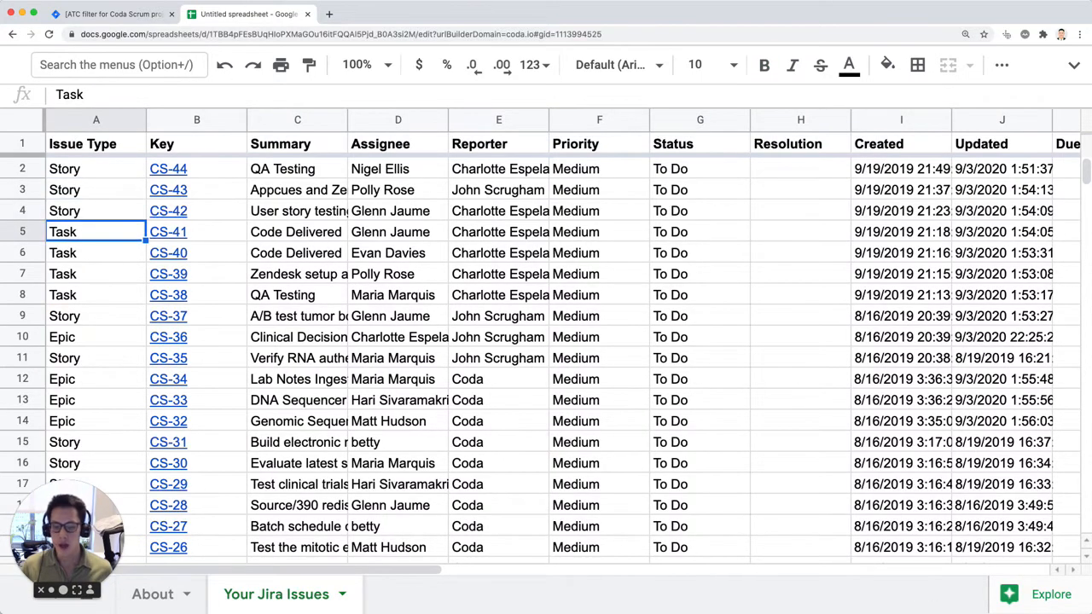
Step: Look through all the exported issue rows, including their Status and Resolution values
{"action": "key", "text": "super+minus"}
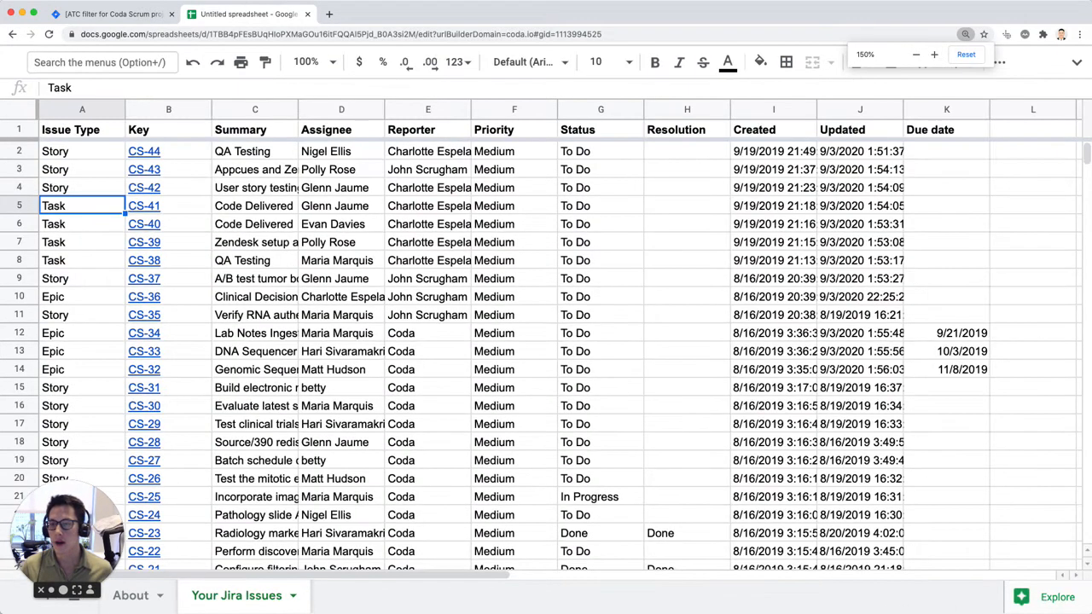
{"action": "key", "text": "Up"}
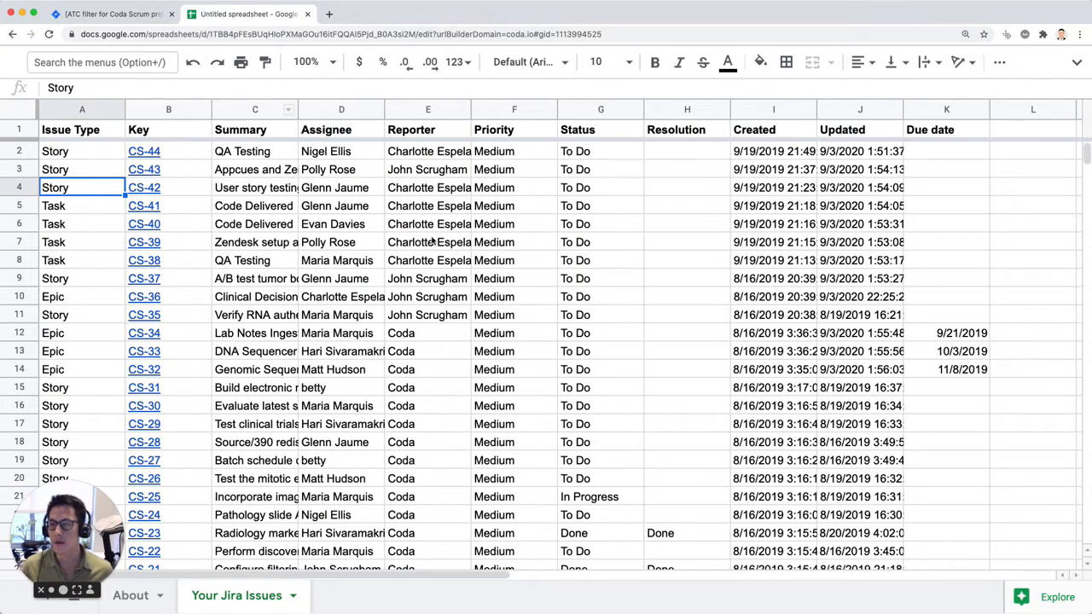
{"action": "scroll", "coordinate": [478, 352], "scroll_direction": "down", "scroll_amount": 12}
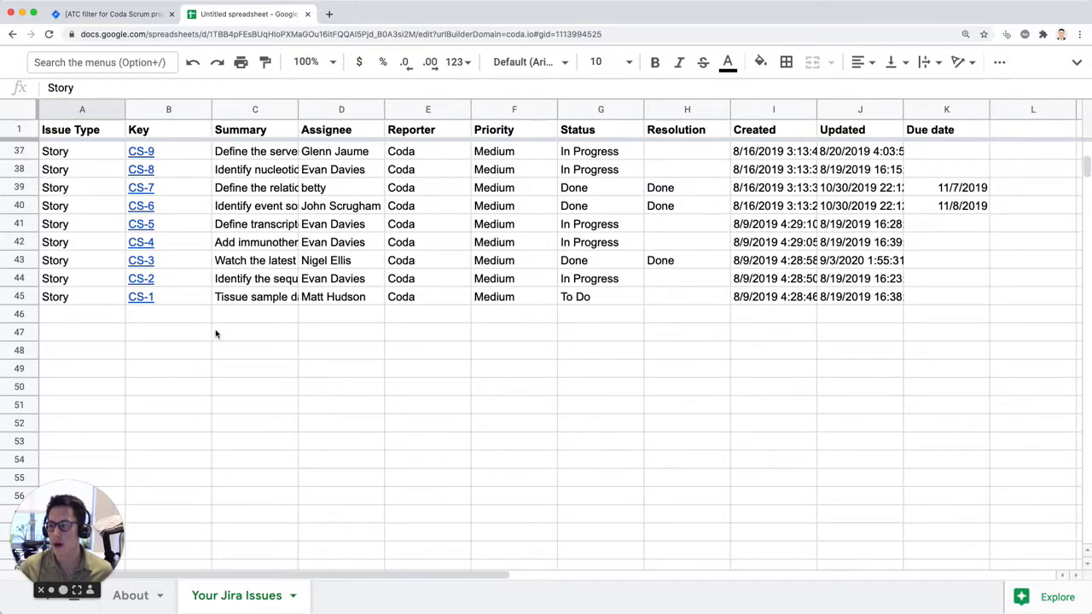
{"action": "scroll", "coordinate": [140, 309], "scroll_direction": "up", "scroll_amount": 12}
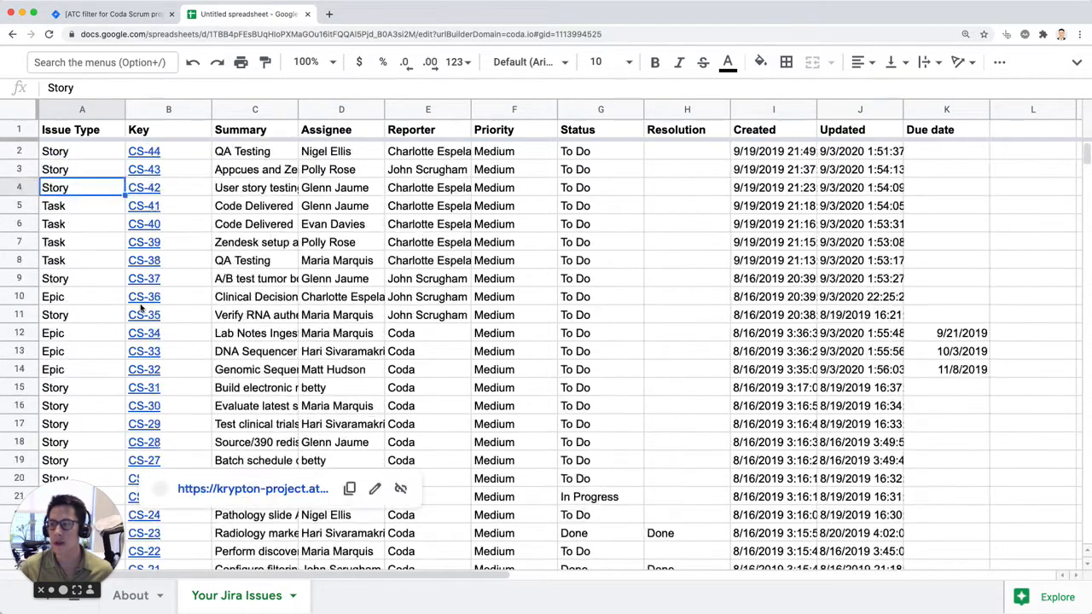
{"action": "left_click", "coordinate": [689, 357]}
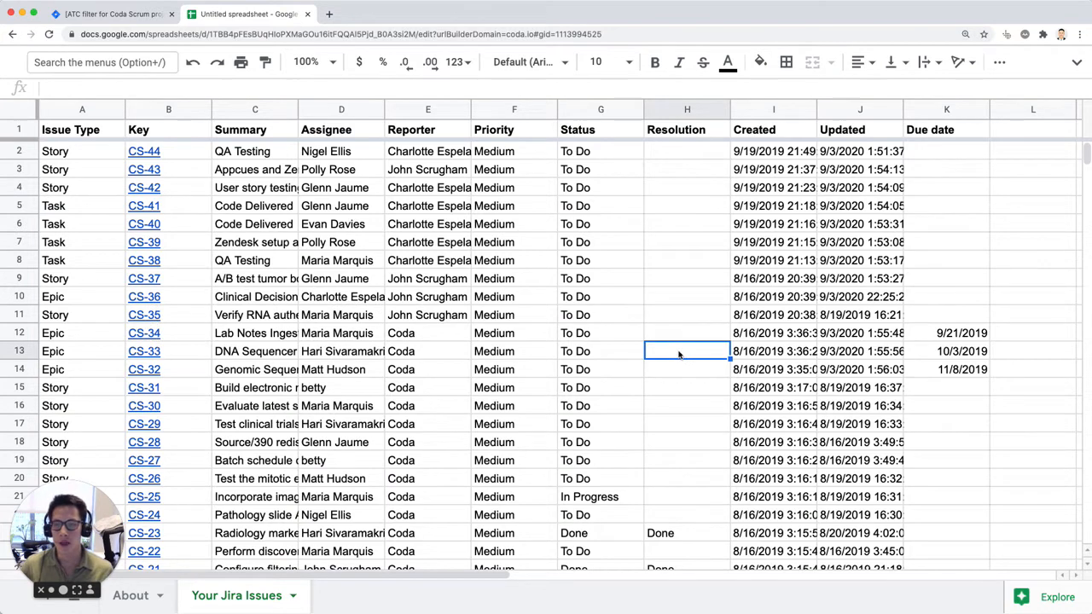
{"action": "left_click", "coordinate": [590, 278]}
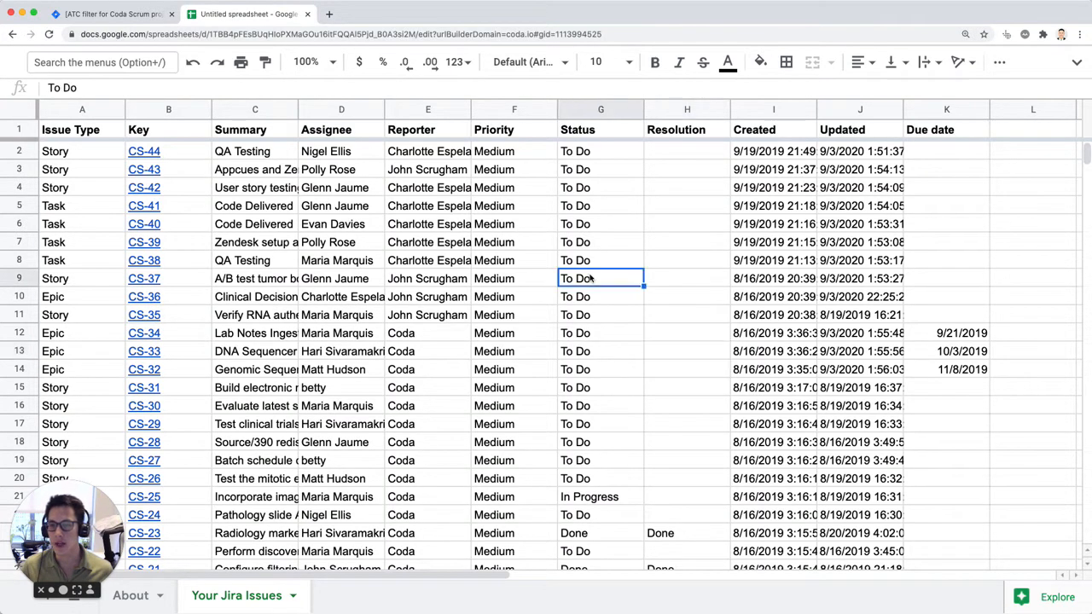
Step: Create a filter on the Status column of the Your Jira Issues sheet
{"action": "key", "text": "super+equal"}
{"action": "key", "text": "super+equal"}
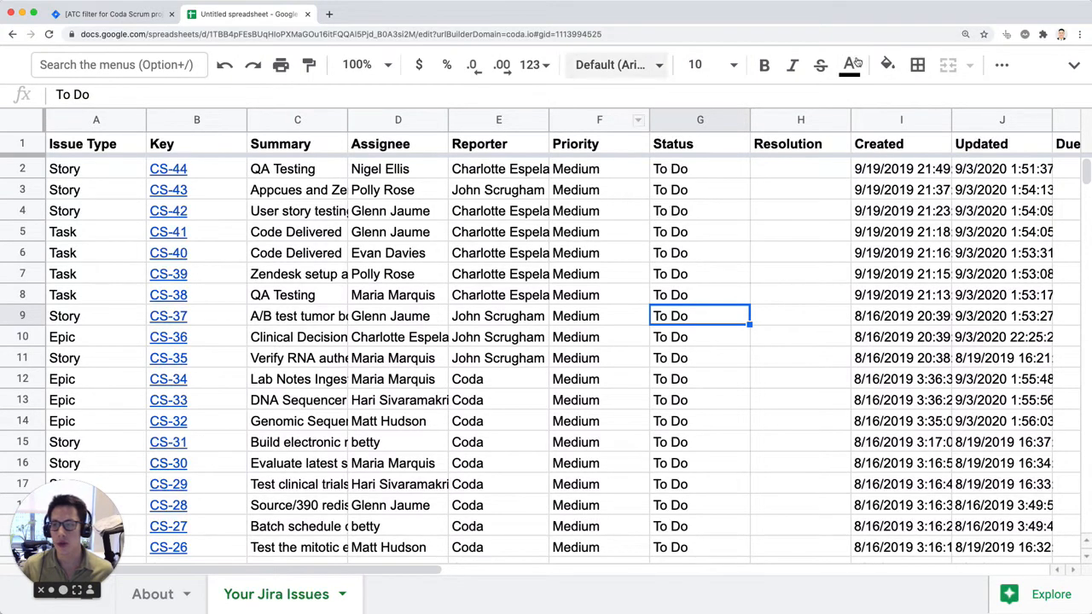
{"action": "left_click", "coordinate": [737, 123]}
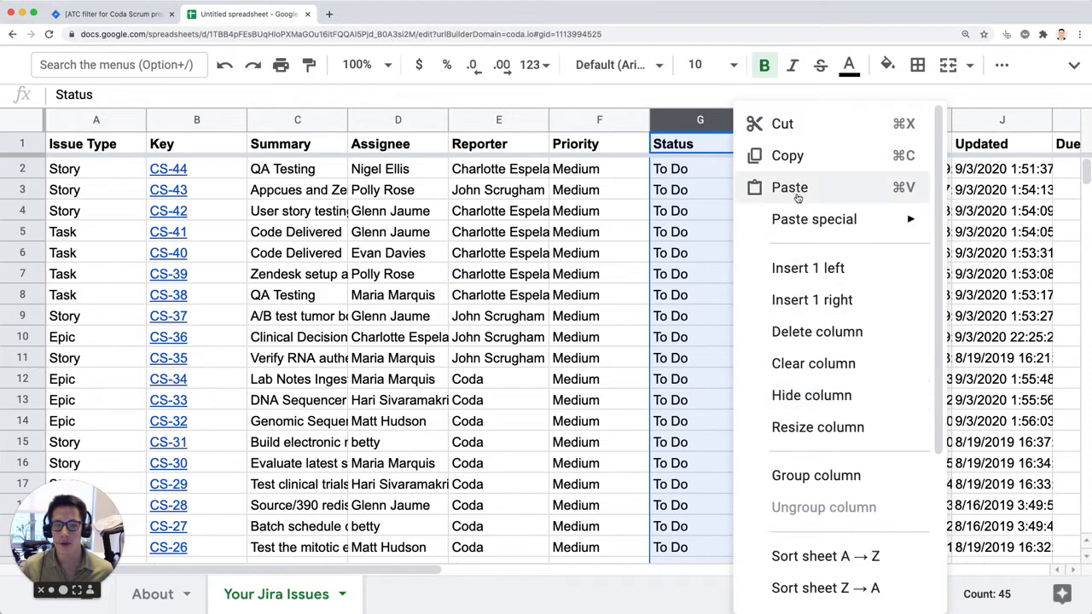
{"action": "left_click", "coordinate": [1035, 75]}
{"action": "left_click", "coordinate": [1075, 66]}
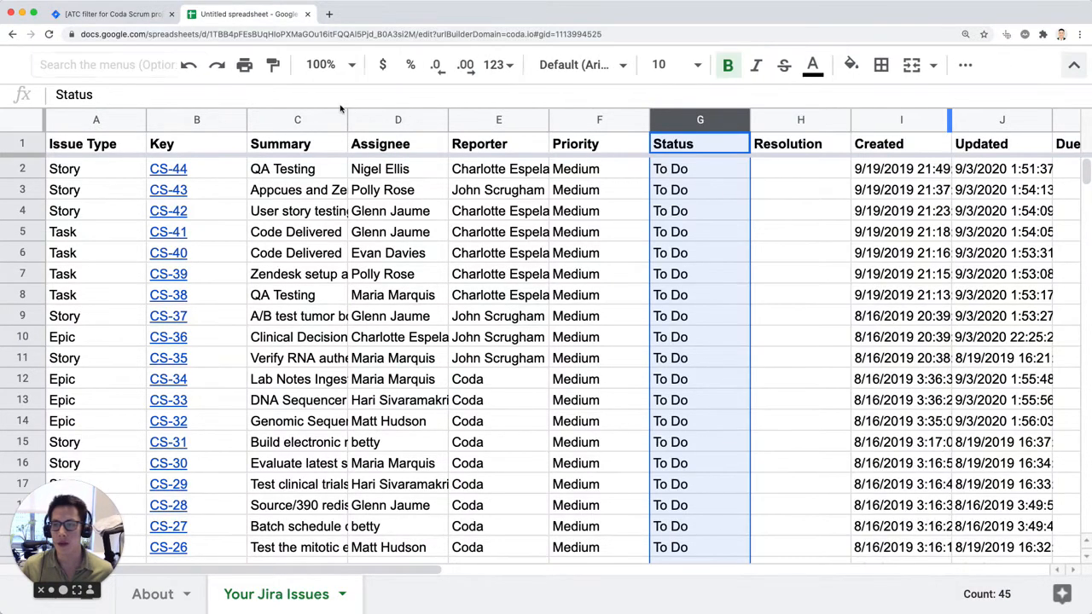
{"action": "left_click", "coordinate": [307, 94]}
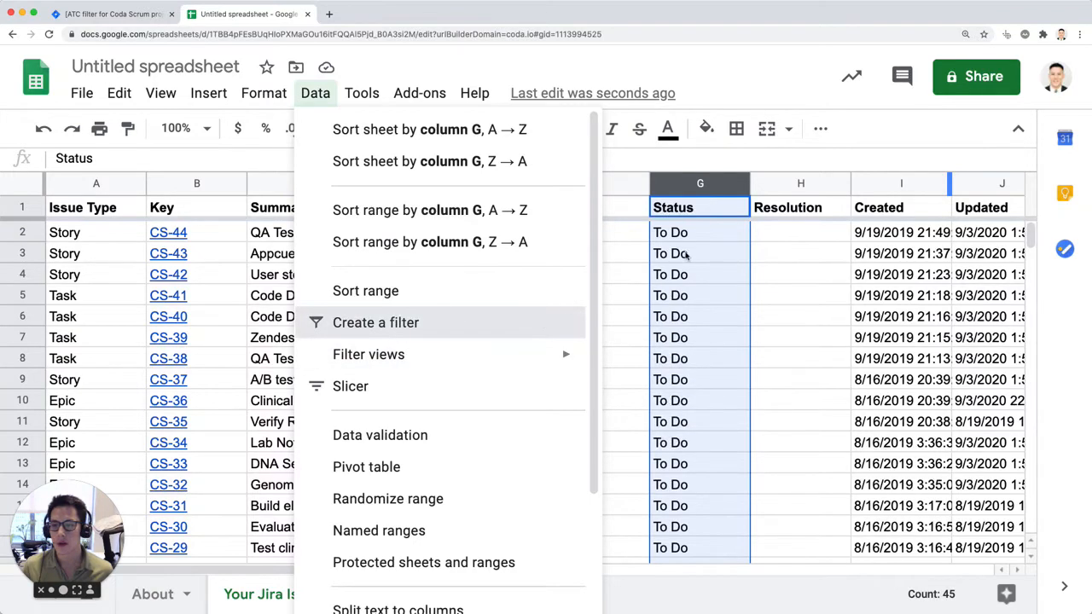
Step: Filter the Status column to show only To Do issues, excluding blanks, Done and In Progress, and look through the filtered rows
{"action": "left_click", "coordinate": [739, 207]}
{"action": "scroll", "coordinate": [532, 474], "scroll_direction": "down", "scroll_amount": 2}
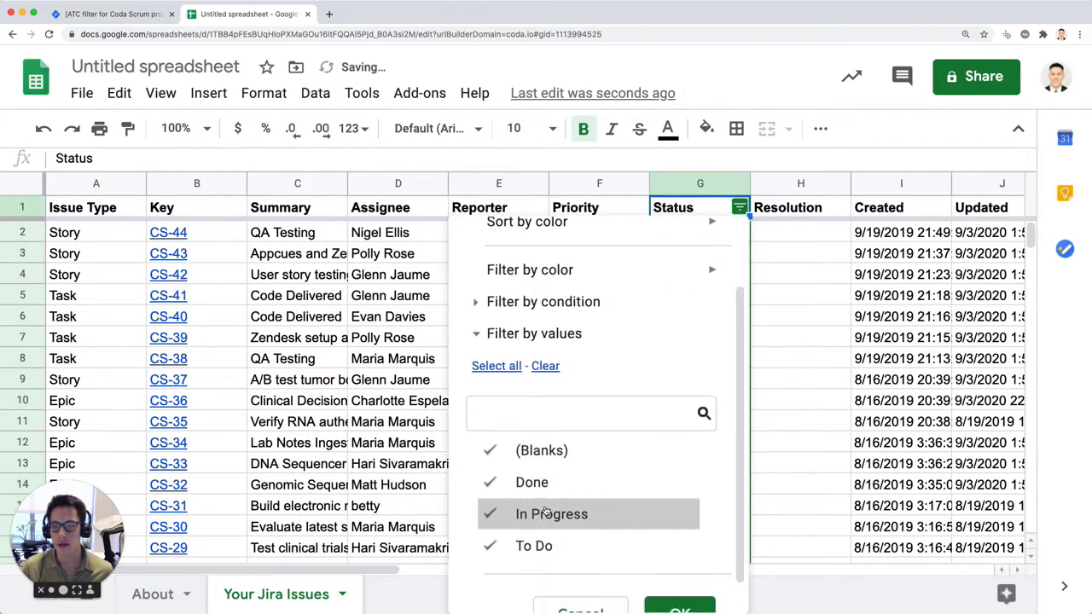
{"action": "left_click", "coordinate": [548, 497]}
{"action": "left_click", "coordinate": [537, 464]}
{"action": "left_click", "coordinate": [541, 432]}
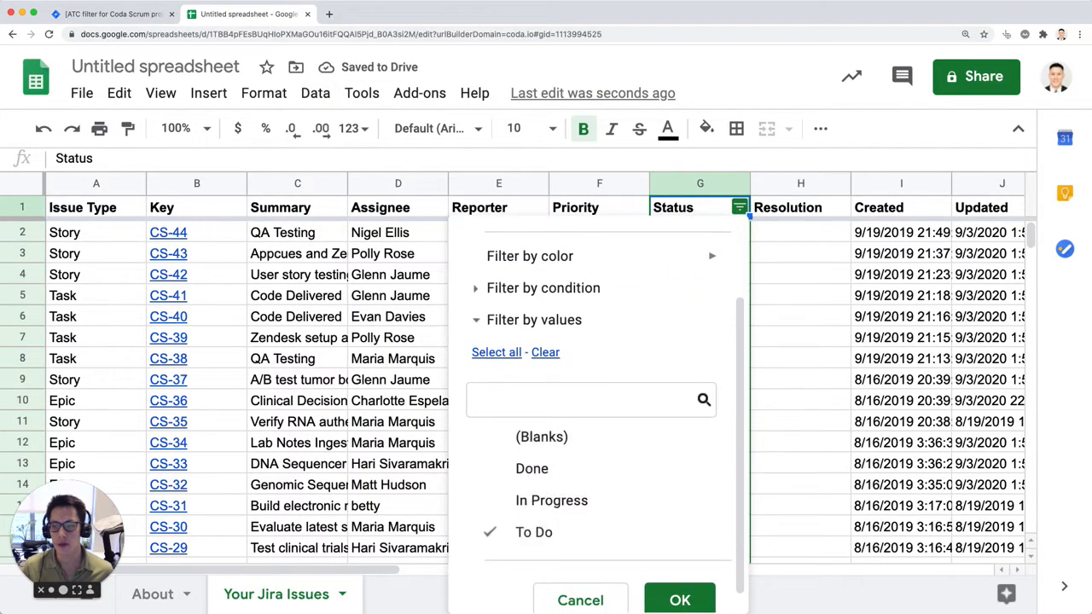
{"action": "left_click", "coordinate": [688, 606]}
{"action": "left_click", "coordinate": [766, 439]}
{"action": "scroll", "coordinate": [853, 460], "scroll_direction": "down", "scroll_amount": 7}
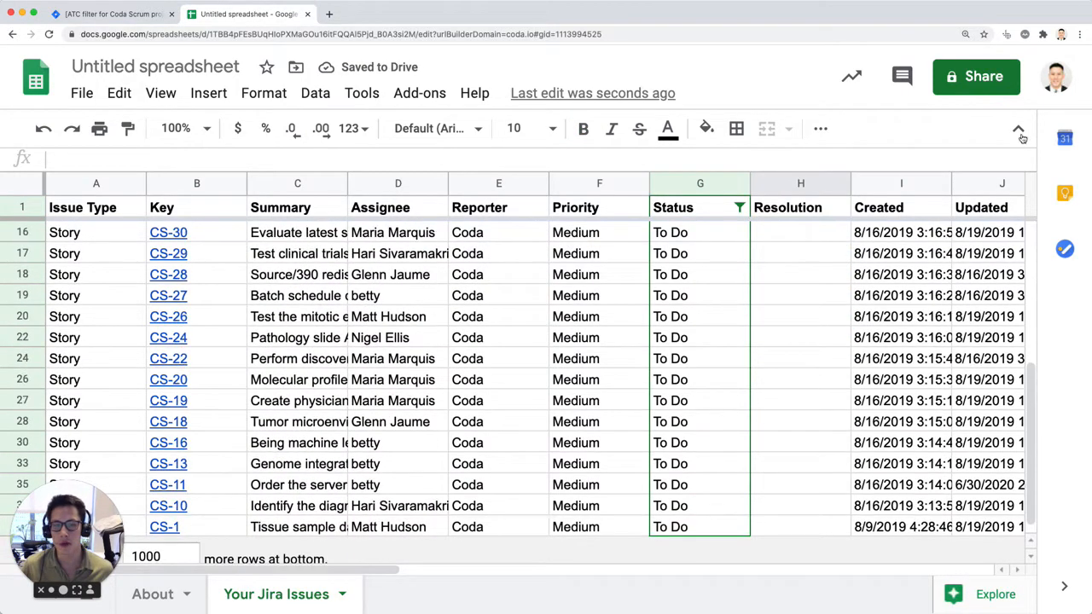
{"action": "key", "text": "ctrl+shift+f"}
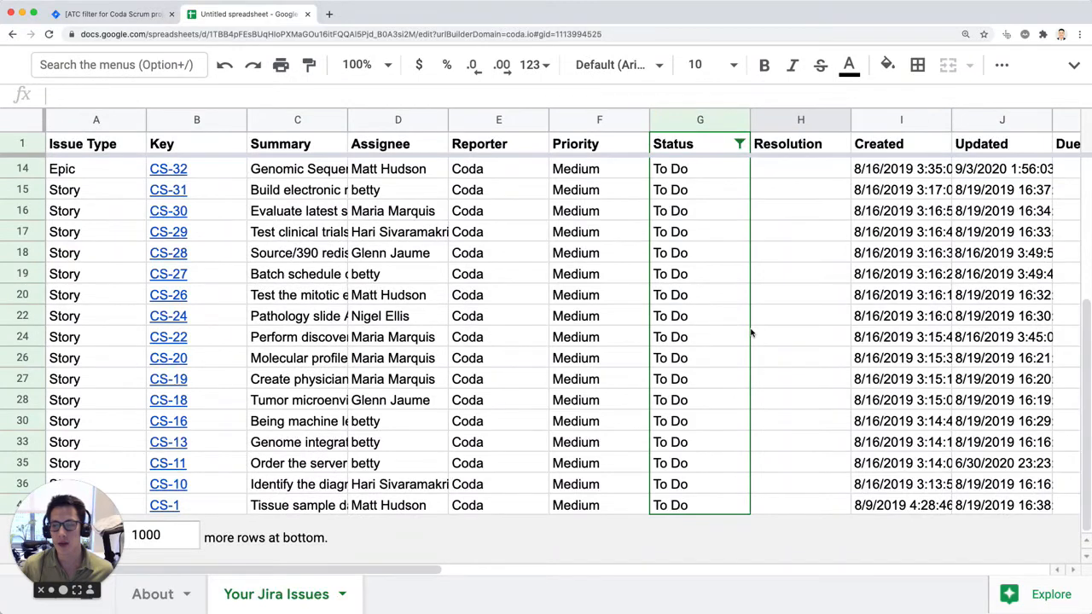
{"action": "scroll", "coordinate": [751, 334], "scroll_direction": "up", "scroll_amount": 4}
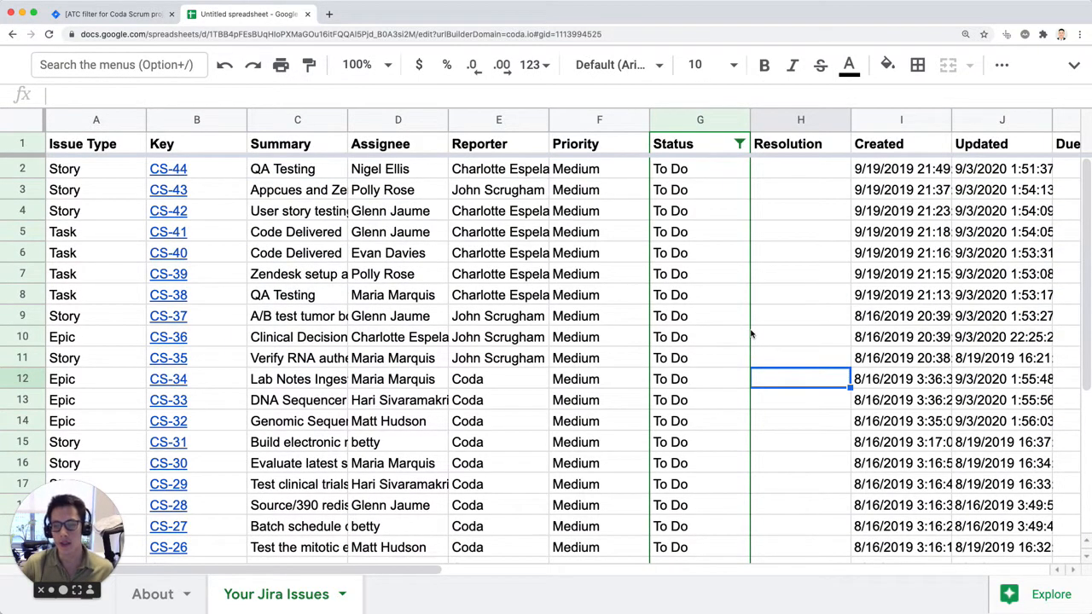
{"action": "left_click", "coordinate": [739, 144]}
{"action": "scroll", "coordinate": [540, 483], "scroll_direction": "down", "scroll_amount": 1}
{"action": "left_click", "coordinate": [529, 462]}
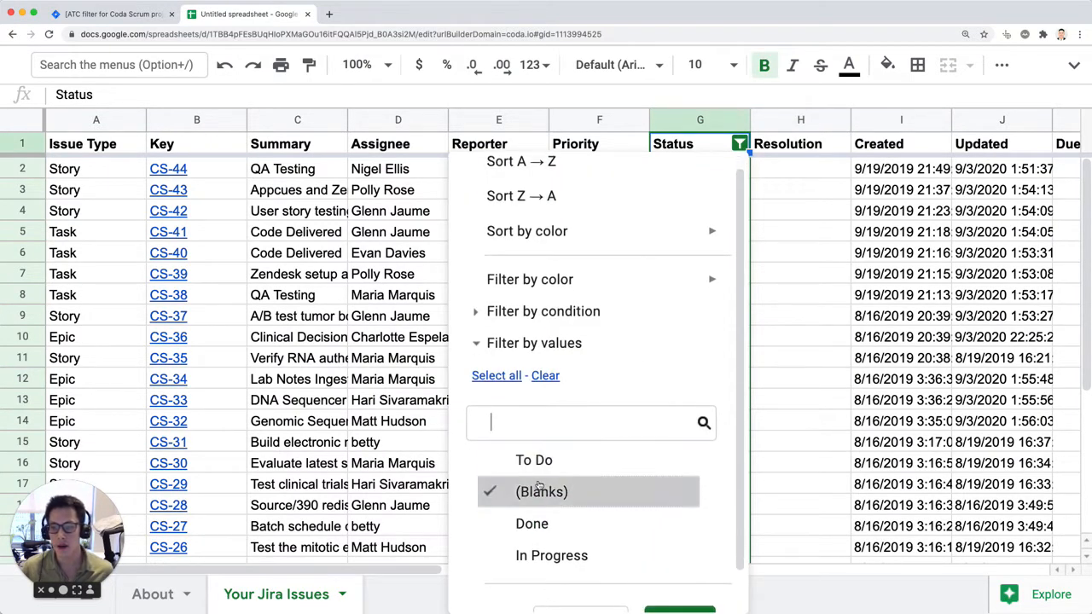
{"action": "left_click", "coordinate": [541, 491]}
{"action": "left_click", "coordinate": [564, 555]}
{"action": "left_click", "coordinate": [928, 394]}
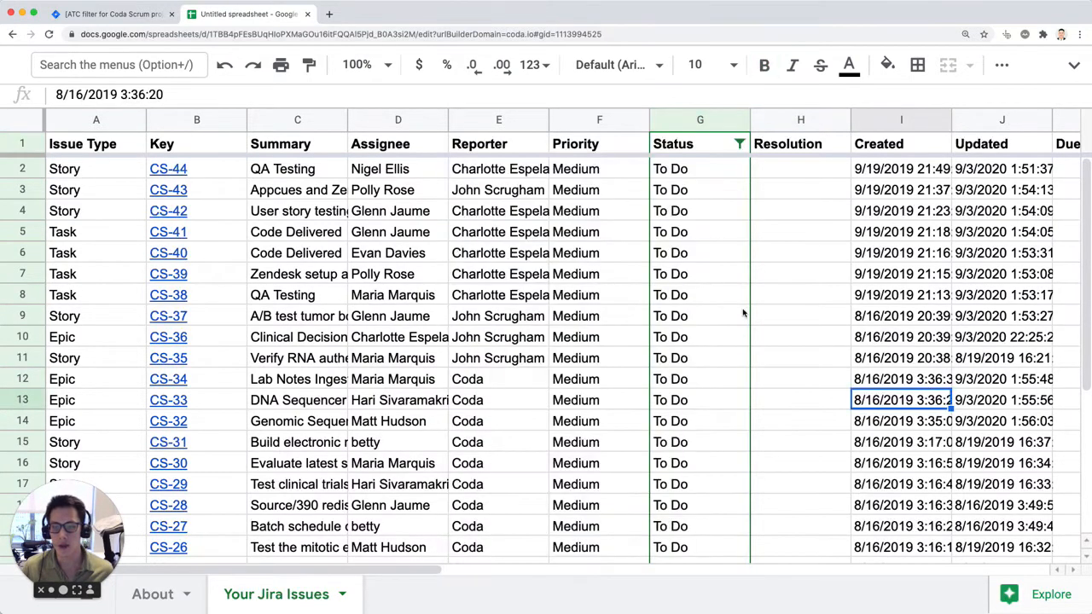
{"action": "left_click", "coordinate": [776, 277]}
Step: Change the Status filter to show only In Progress issues and check who they are assigned to
{"action": "left_click", "coordinate": [740, 145]}
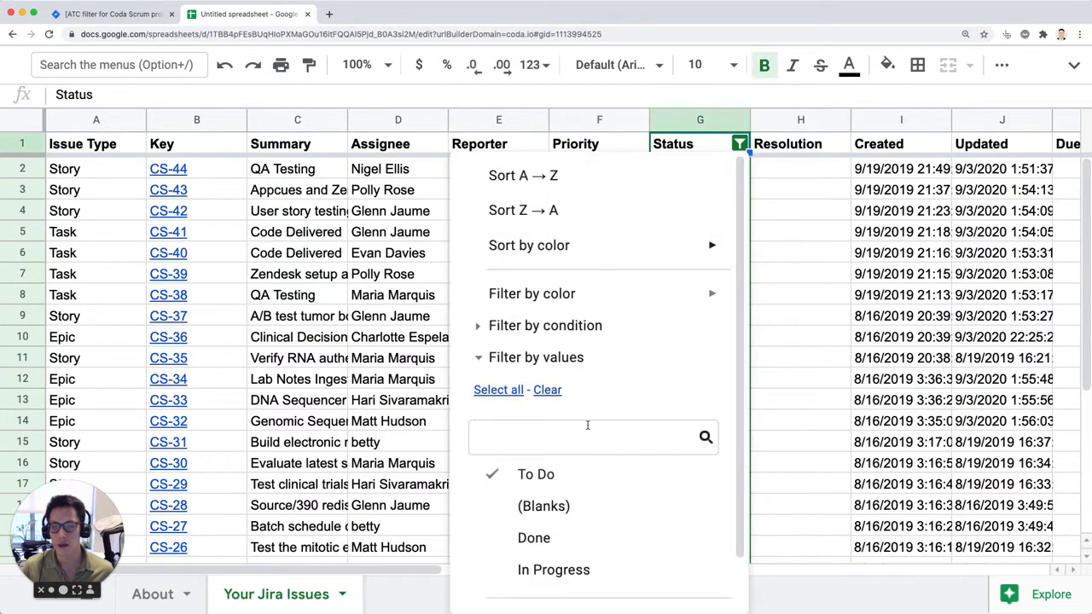
{"action": "scroll", "coordinate": [502, 465], "scroll_direction": "down", "scroll_amount": 1}
{"action": "left_click", "coordinate": [502, 462]}
{"action": "scroll", "coordinate": [503, 565], "scroll_direction": "down", "scroll_amount": 2}
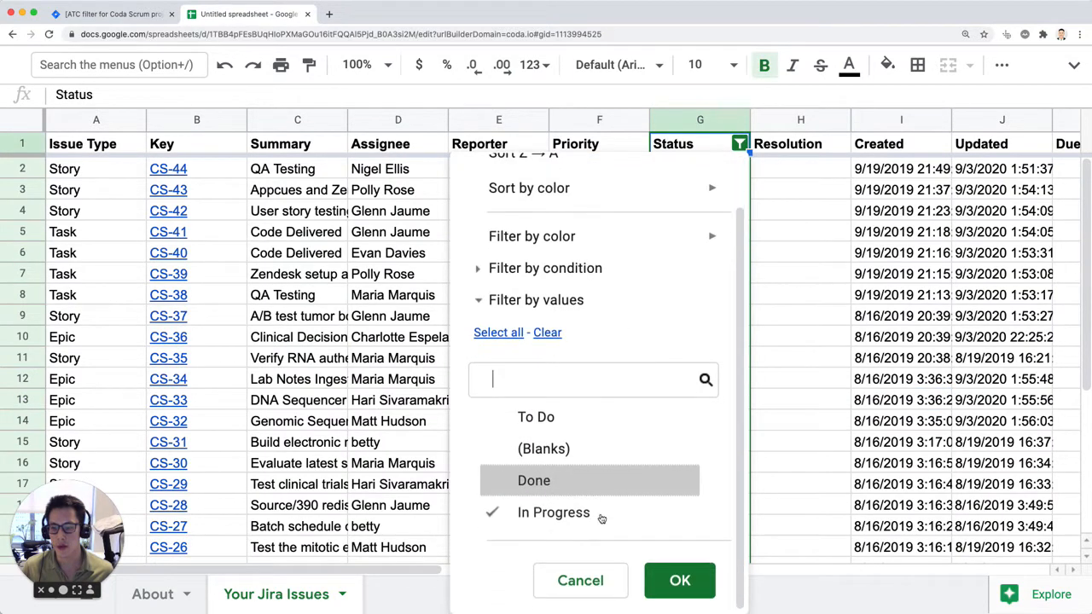
{"action": "left_click", "coordinate": [665, 580]}
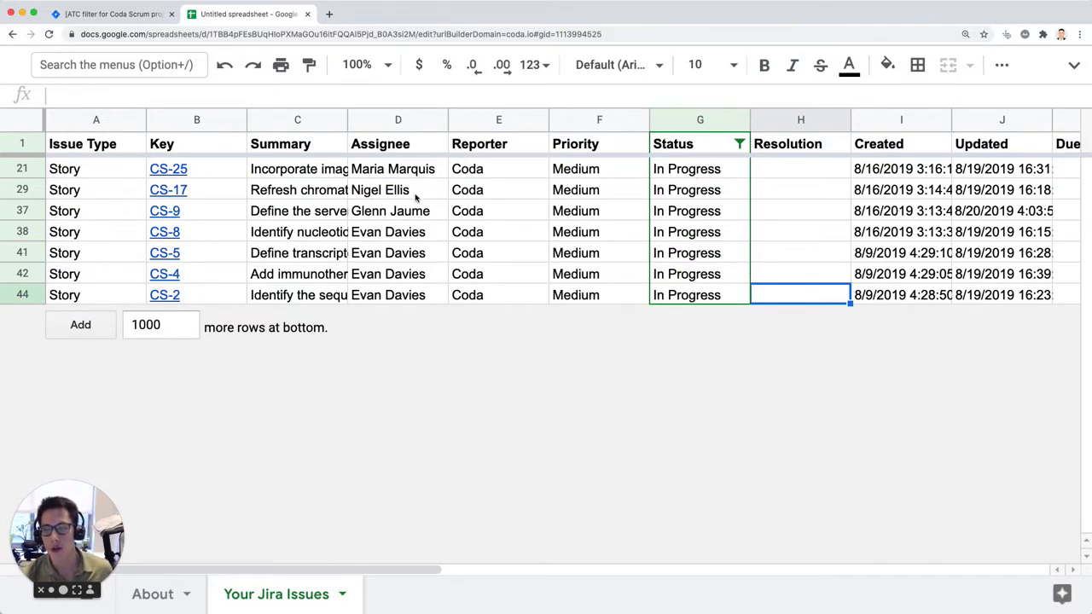
{"action": "left_click", "coordinate": [427, 233]}
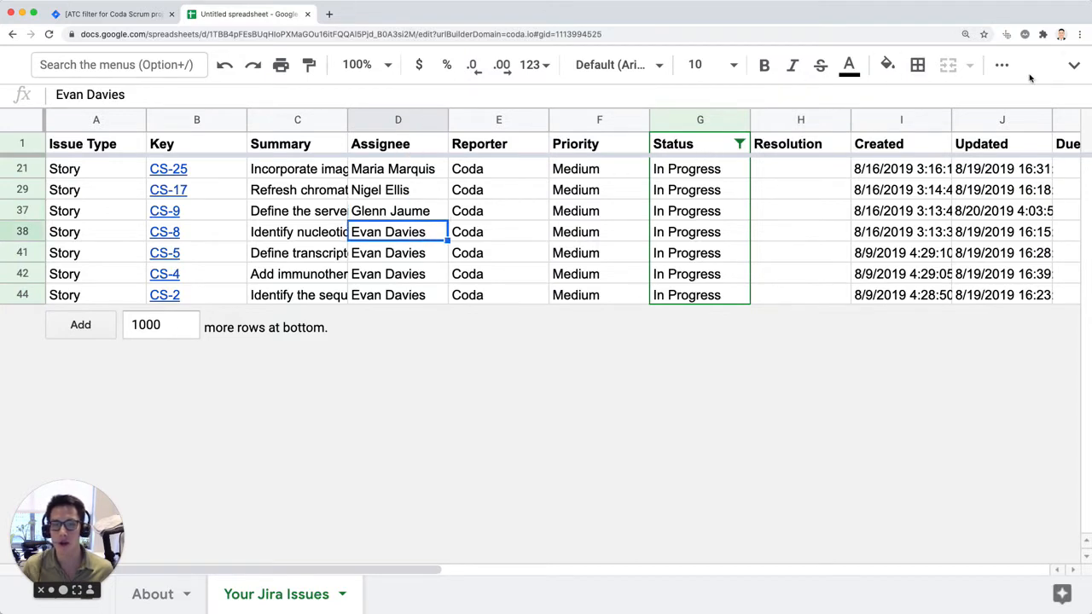
Step: Turn off the Status-only filter and create a filter covering every column of the issue table, from the header row to the last issue
{"action": "key", "text": "ctrl+shift+f"}
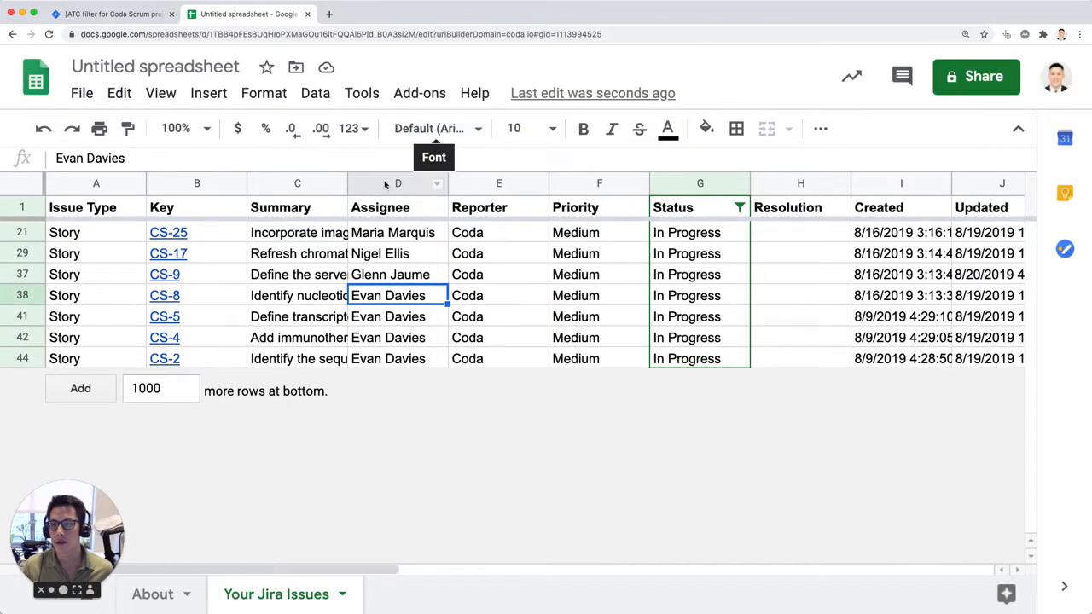
{"action": "left_click", "coordinate": [385, 184]}
{"action": "left_click", "coordinate": [316, 94]}
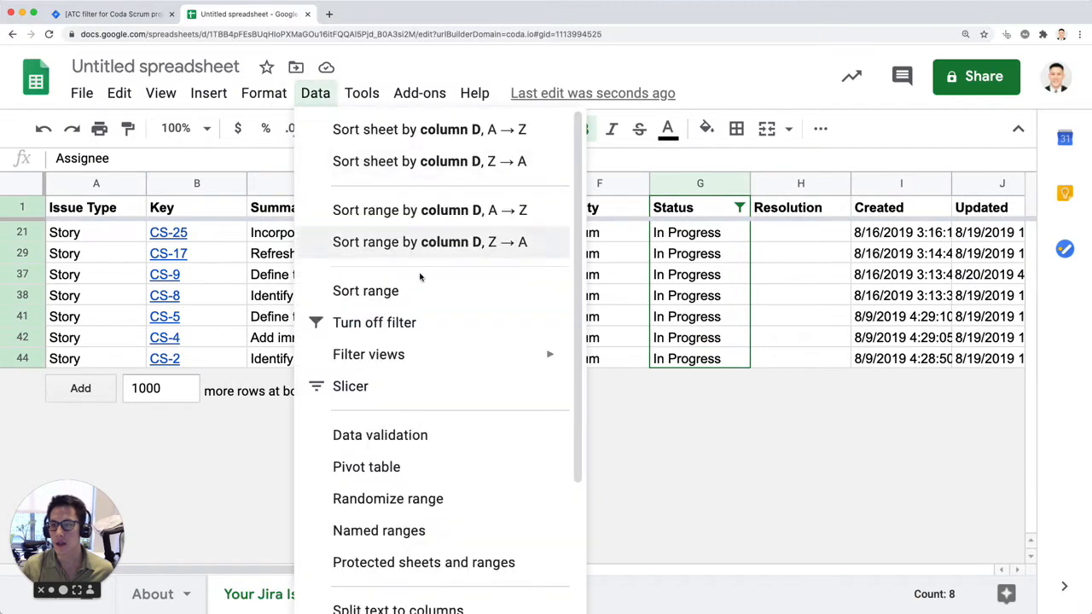
{"action": "left_click", "coordinate": [414, 325]}
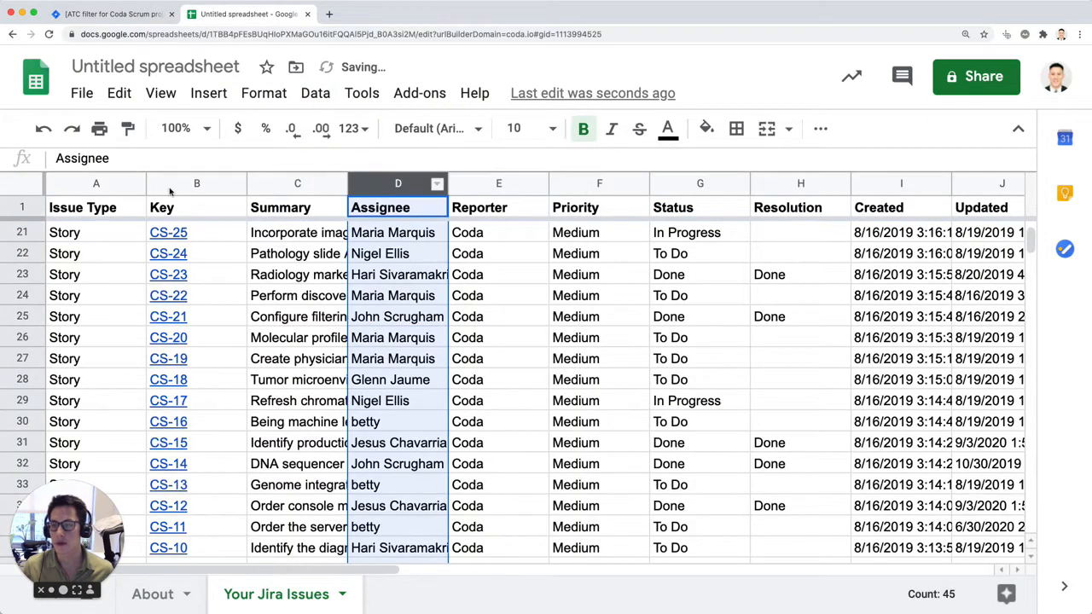
{"action": "left_click", "coordinate": [25, 208]}
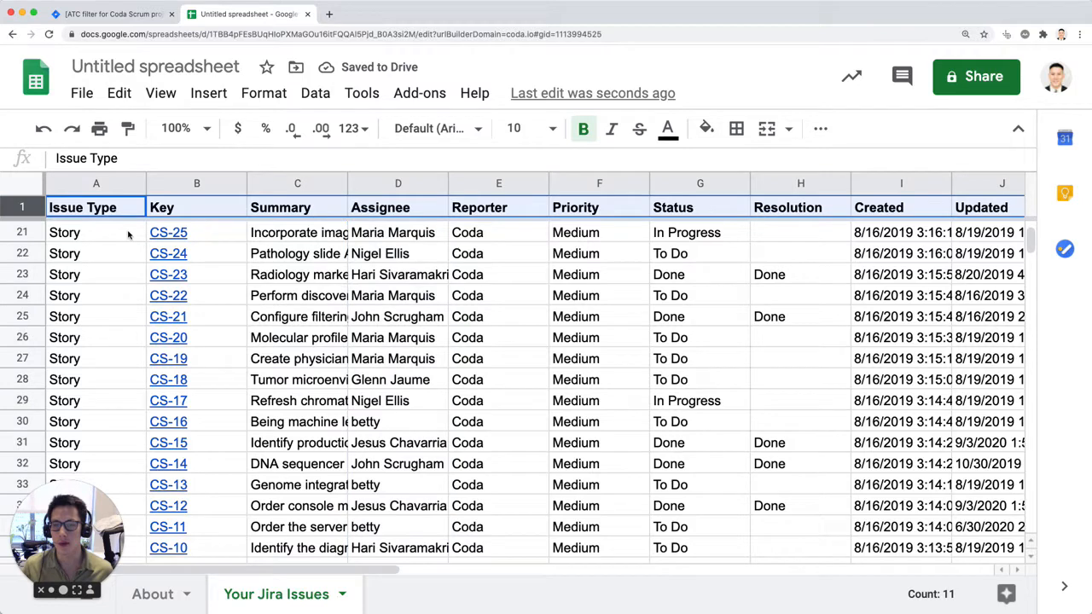
{"action": "key", "text": "super+shift+Down"}
{"action": "left_click", "coordinate": [315, 94]}
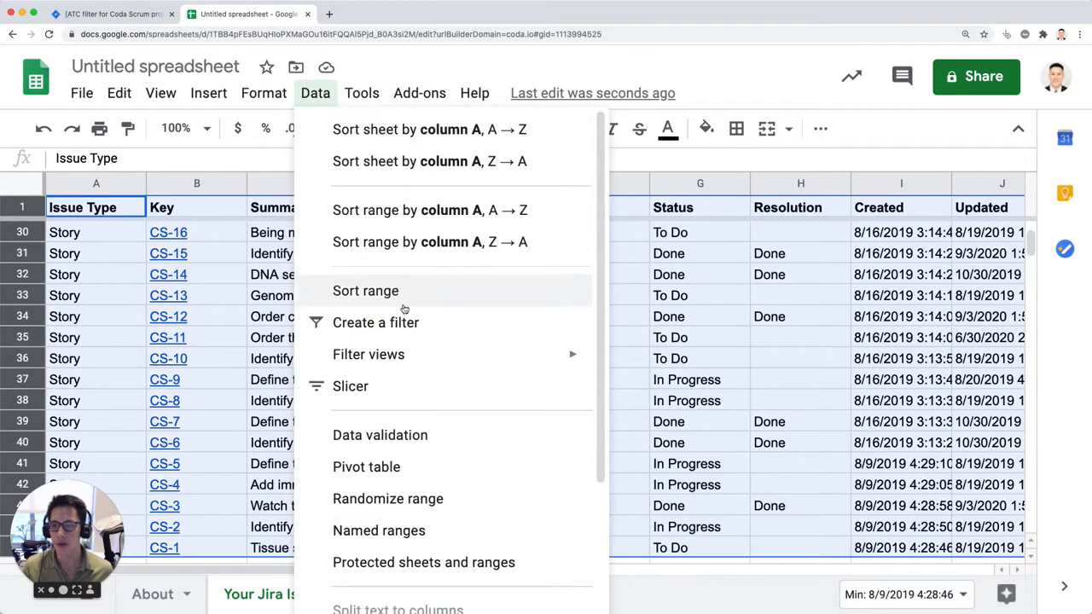
{"action": "left_click", "coordinate": [483, 315]}
{"action": "left_click", "coordinate": [456, 238]}
{"action": "left_click", "coordinate": [437, 208]}
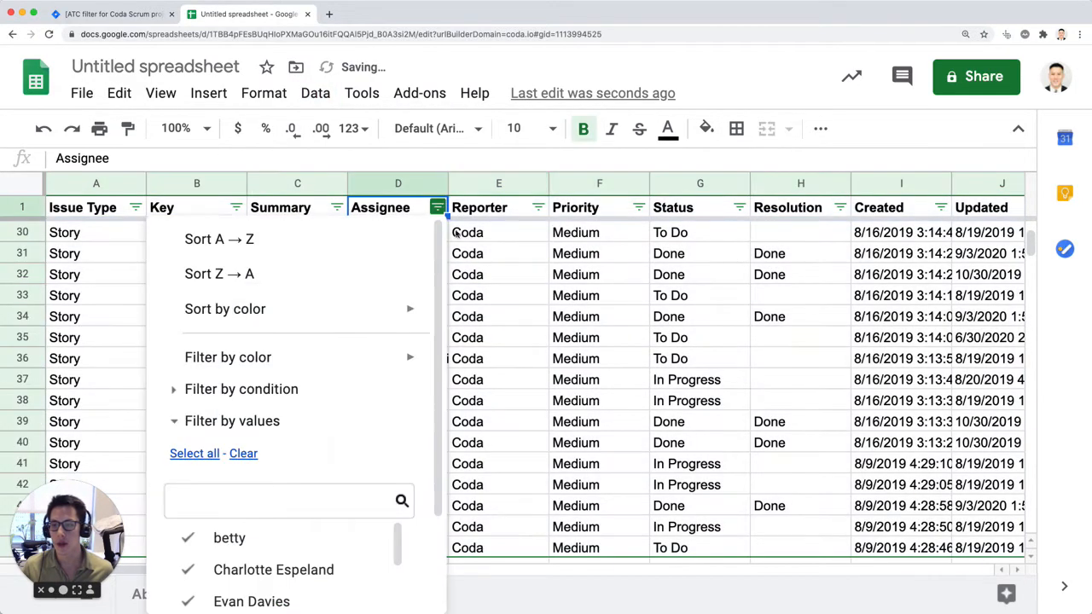
{"action": "scroll", "coordinate": [256, 486], "scroll_direction": "down", "scroll_amount": 1}
{"action": "left_click", "coordinate": [243, 436]}
{"action": "scroll", "coordinate": [306, 559], "scroll_direction": "down", "scroll_amount": 3}
{"action": "scroll", "coordinate": [305, 554], "scroll_direction": "up", "scroll_amount": 2}
{"action": "left_click", "coordinate": [305, 517]}
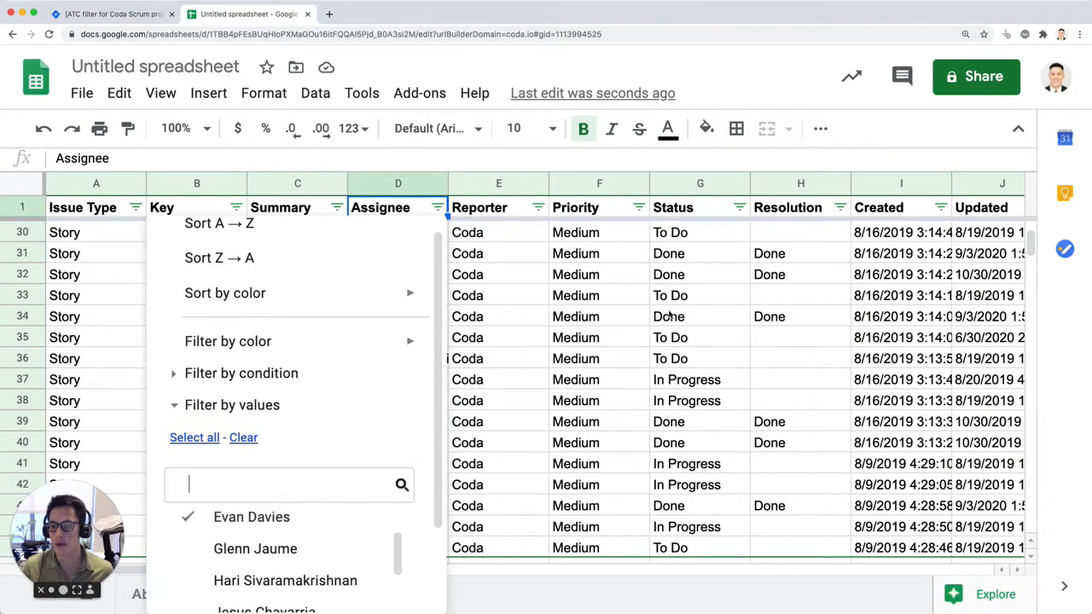
{"action": "left_click", "coordinate": [739, 274]}
{"action": "left_click", "coordinate": [739, 207]}
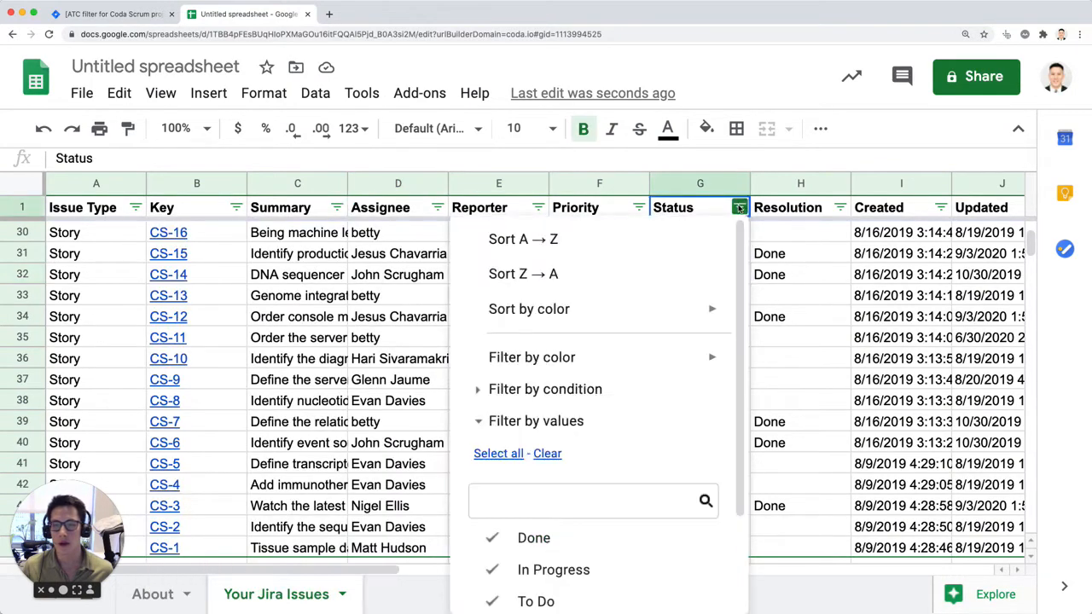
{"action": "left_click", "coordinate": [405, 213]}
Step: Filter the Assignee column to show only the issues of the person assigned to CS-8
{"action": "left_click", "coordinate": [437, 207]}
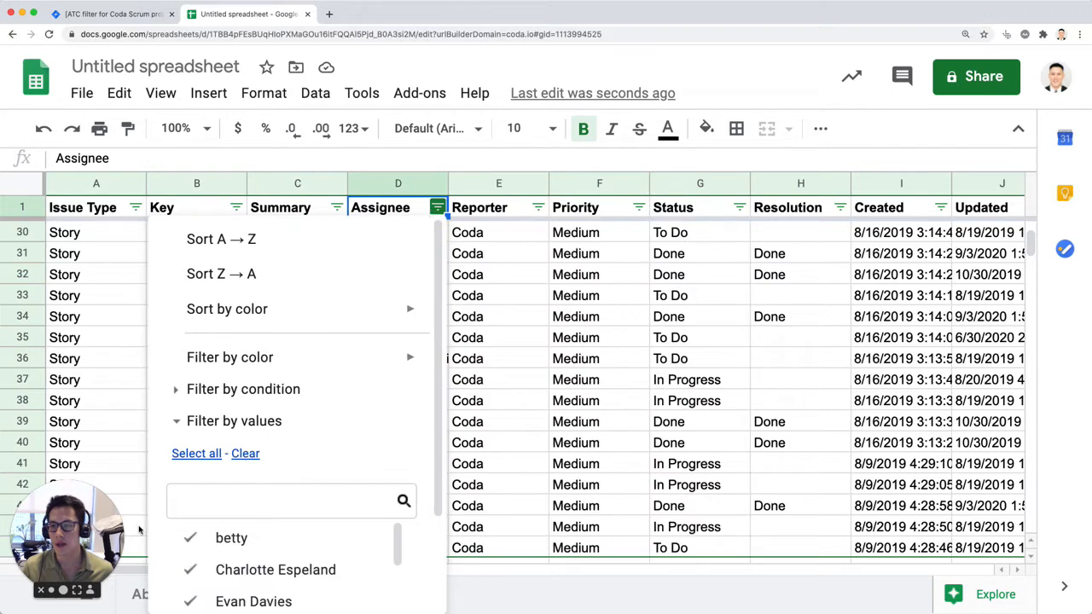
{"action": "left_click", "coordinate": [237, 455]}
{"action": "scroll", "coordinate": [341, 563], "scroll_direction": "down", "scroll_amount": 5}
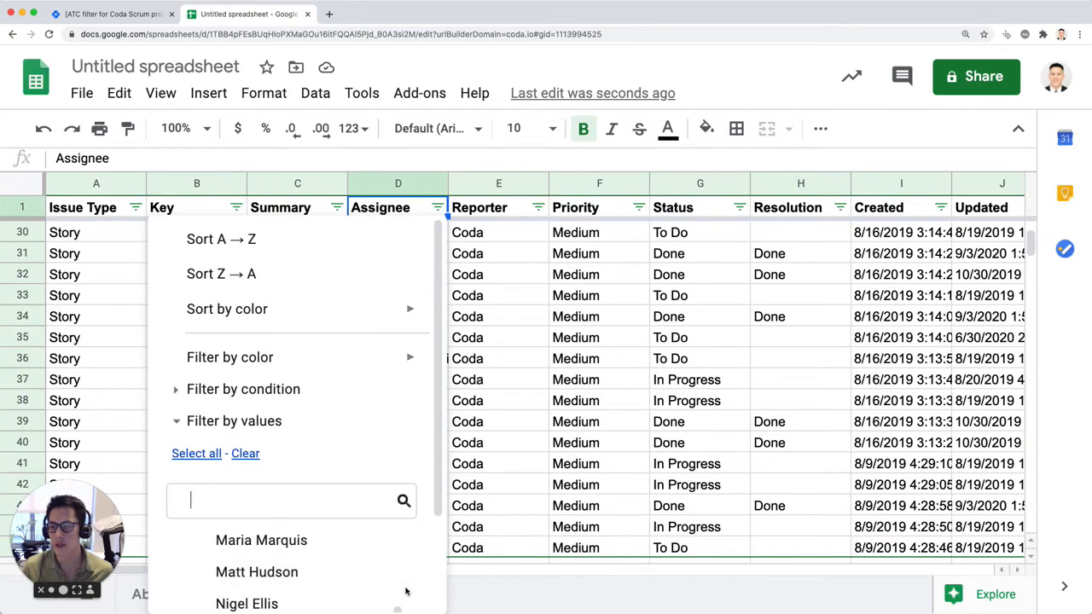
{"action": "scroll", "coordinate": [405, 591], "scroll_direction": "down", "scroll_amount": 3}
{"action": "left_click", "coordinate": [378, 580]}
Step: Check the Status filter values available alongside the Assignee filter, leaving the status selection as it is
{"action": "left_click", "coordinate": [739, 208]}
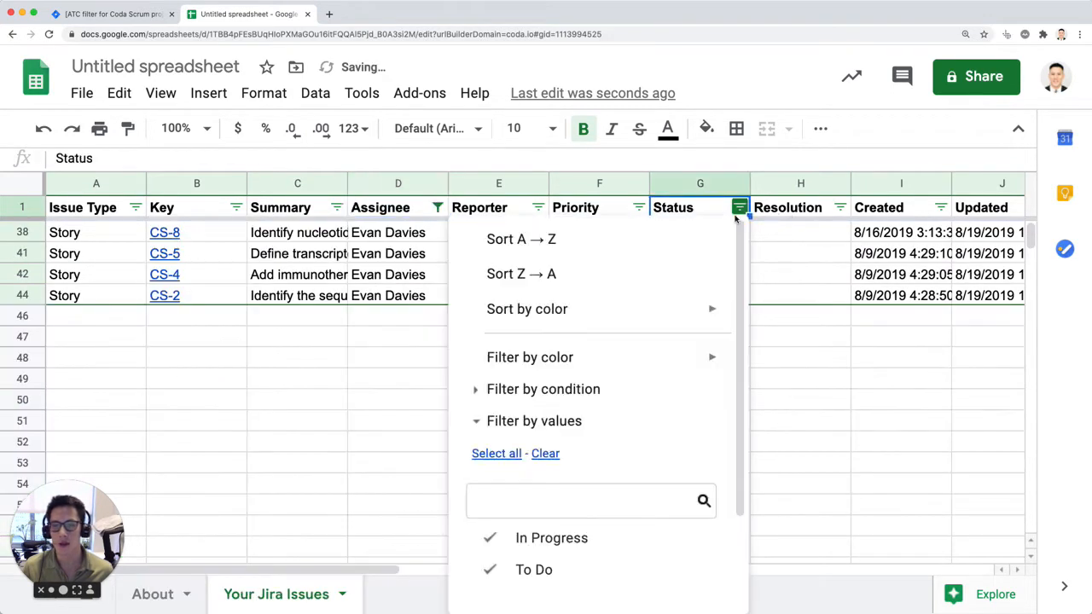
{"action": "left_click", "coordinate": [854, 442]}
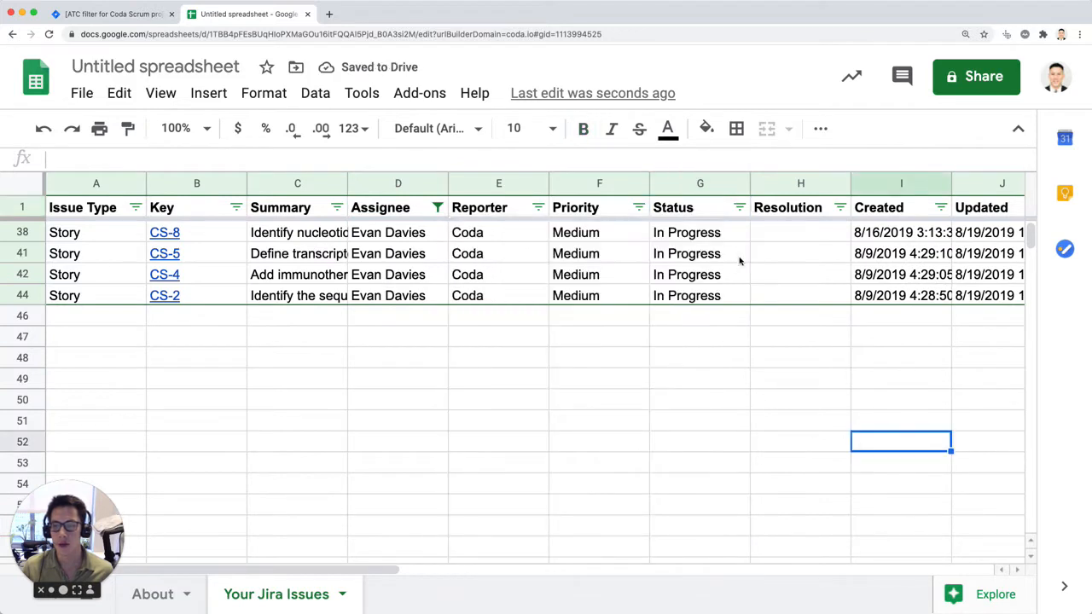
{"action": "left_click", "coordinate": [739, 207]}
{"action": "scroll", "coordinate": [604, 451], "scroll_direction": "down", "scroll_amount": 3}
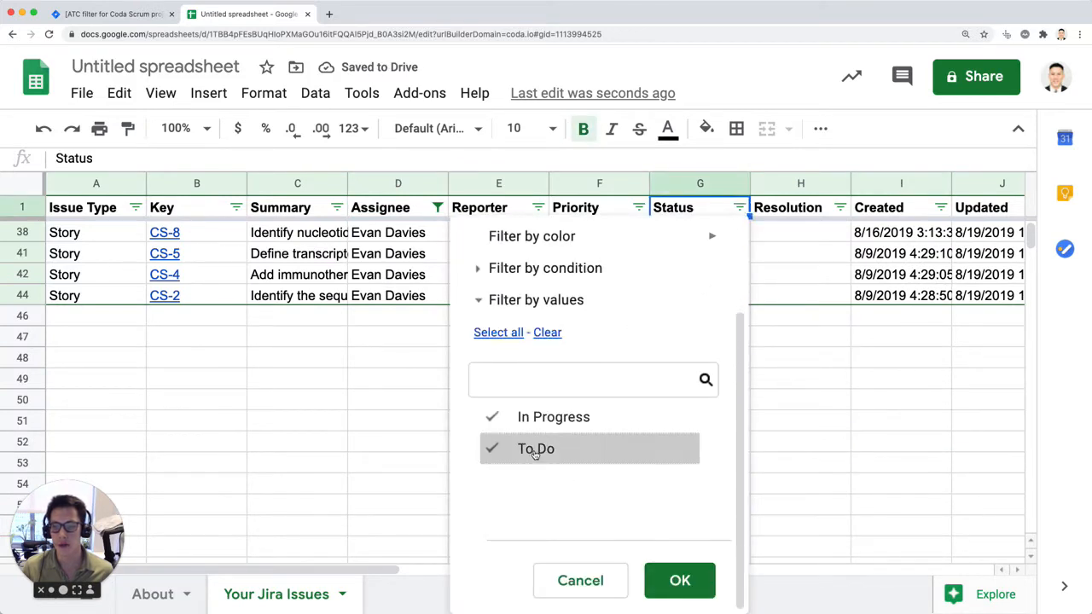
{"action": "left_click", "coordinate": [873, 418]}
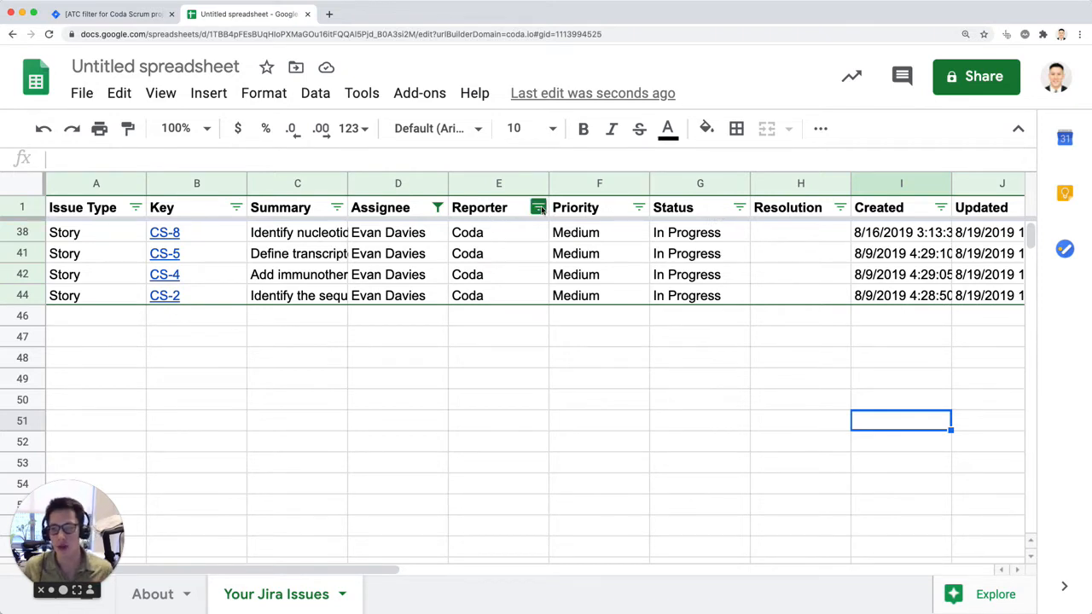
{"action": "left_click", "coordinate": [595, 271]}
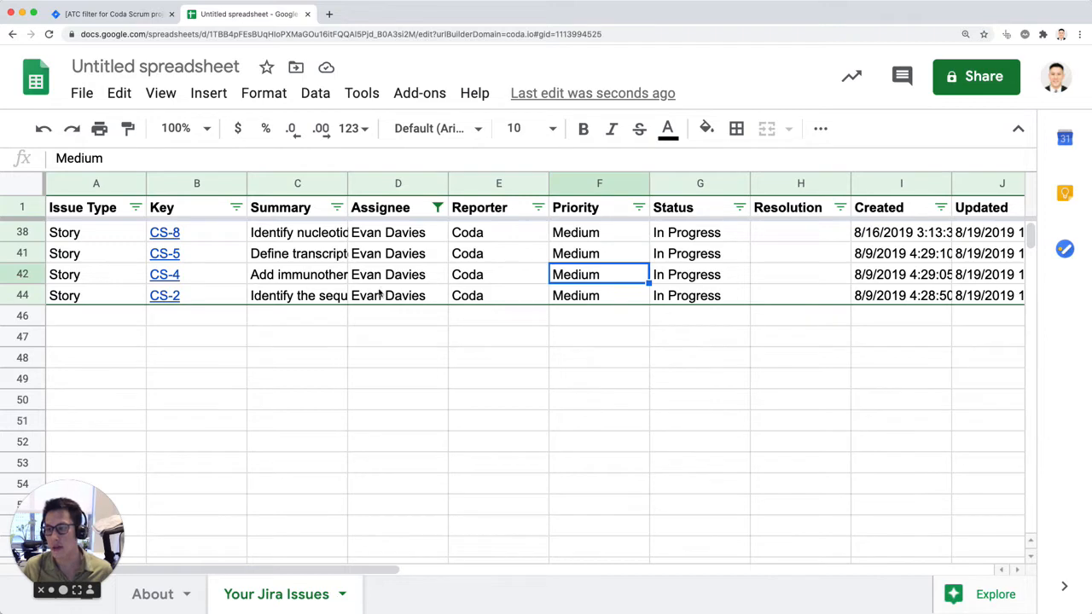
Step: Switch to Jira, view the Coda Scrum backlog and the ATC filter's status options, and return to the spreadsheet
{"action": "left_click", "coordinate": [100, 16]}
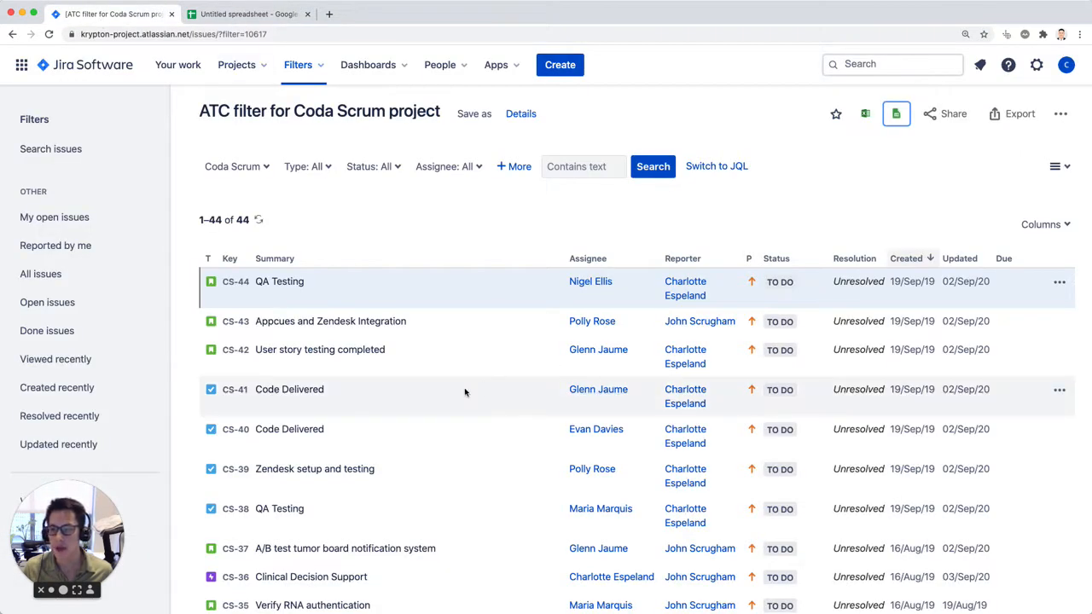
{"action": "left_click", "coordinate": [13, 35]}
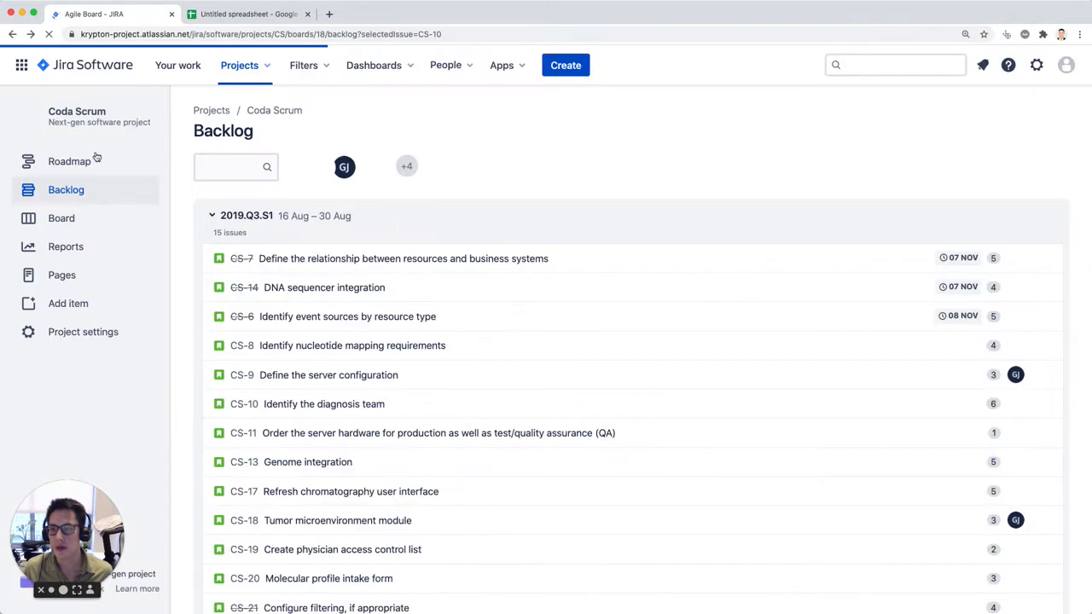
{"action": "left_click", "coordinate": [72, 191]}
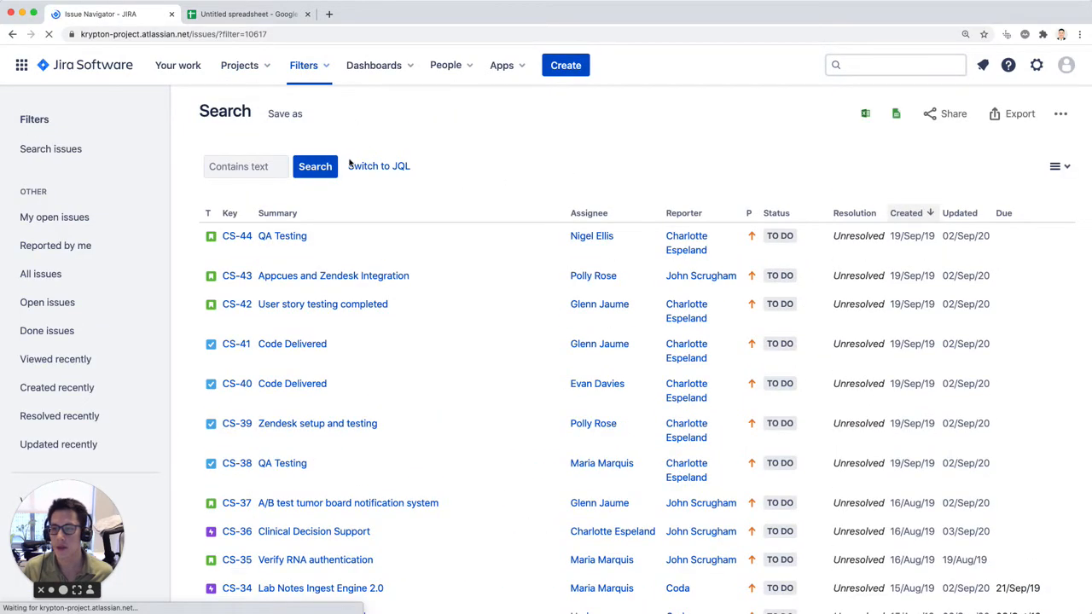
{"action": "left_click", "coordinate": [394, 171]}
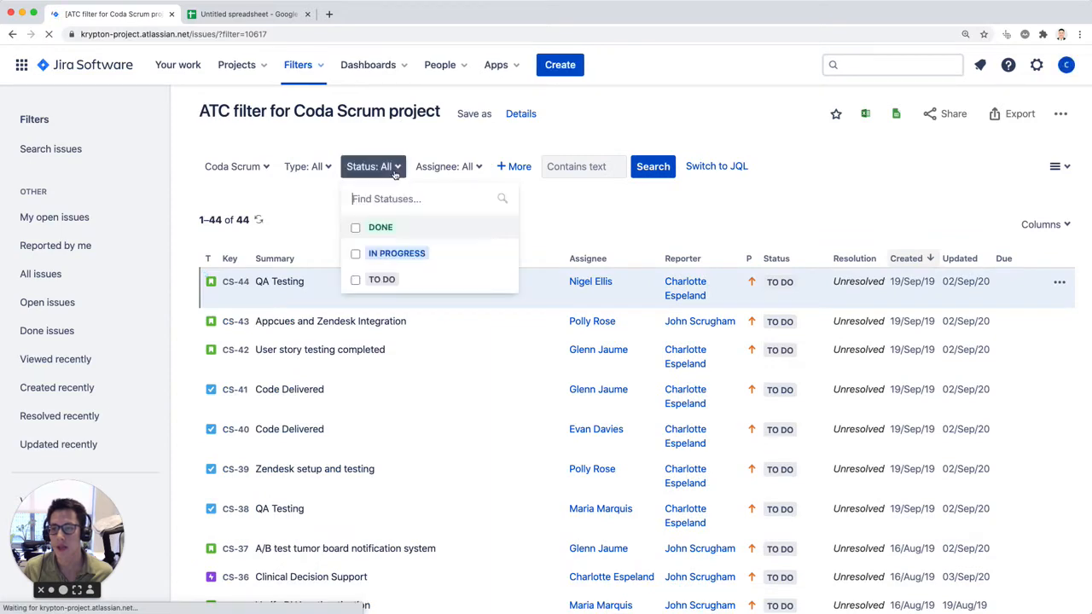
{"action": "left_click", "coordinate": [256, 17]}
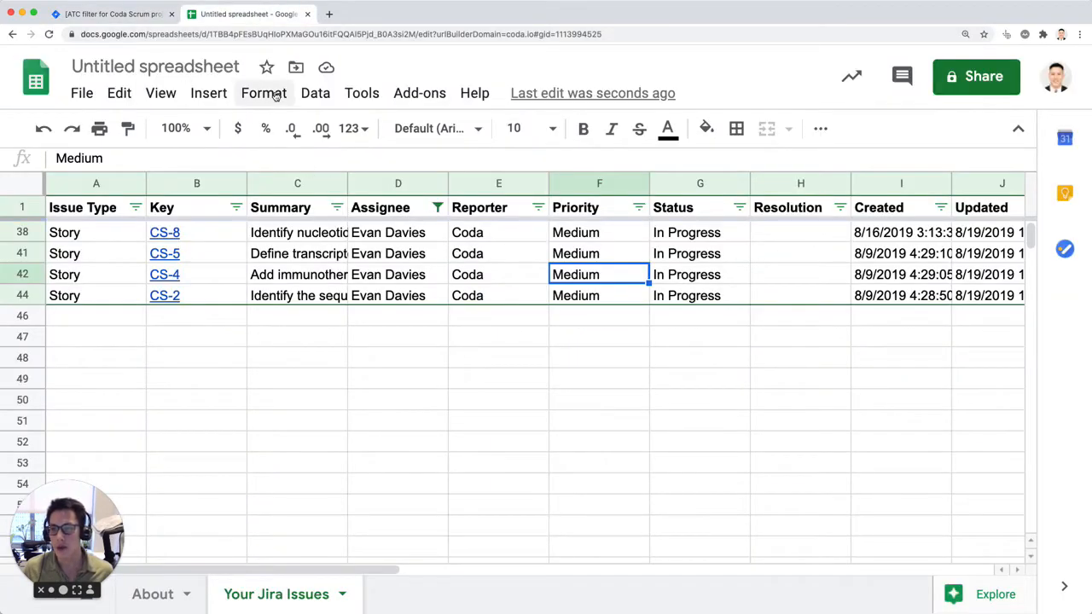
Step: Turn off the issue table's filter and create a new one from the selected Assignee cells
{"action": "left_click", "coordinate": [310, 95]}
{"action": "left_click", "coordinate": [401, 283]}
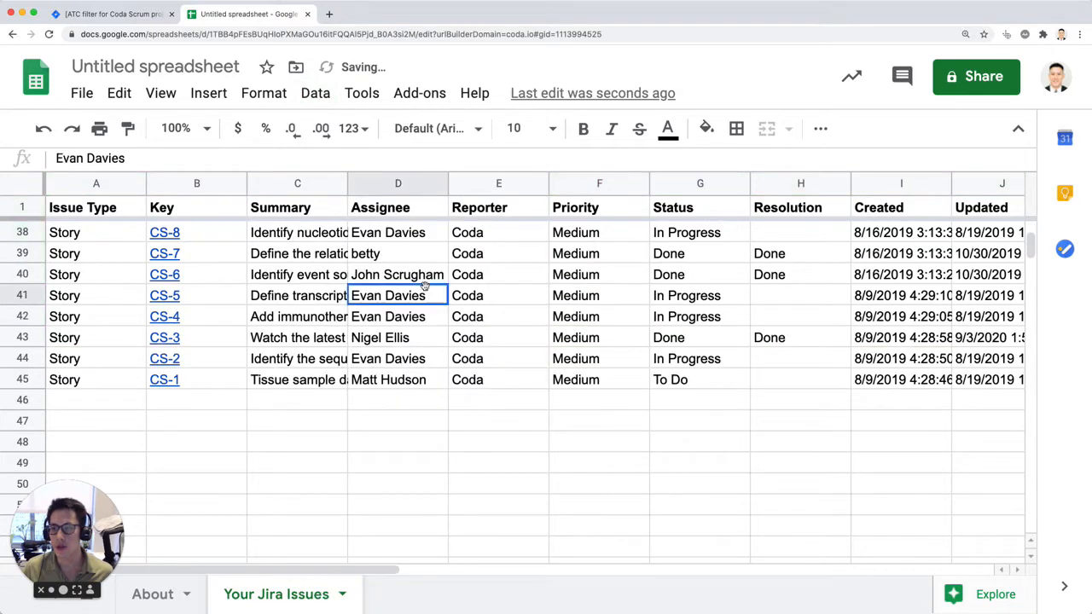
{"action": "scroll", "coordinate": [461, 312], "scroll_direction": "up", "scroll_amount": 10}
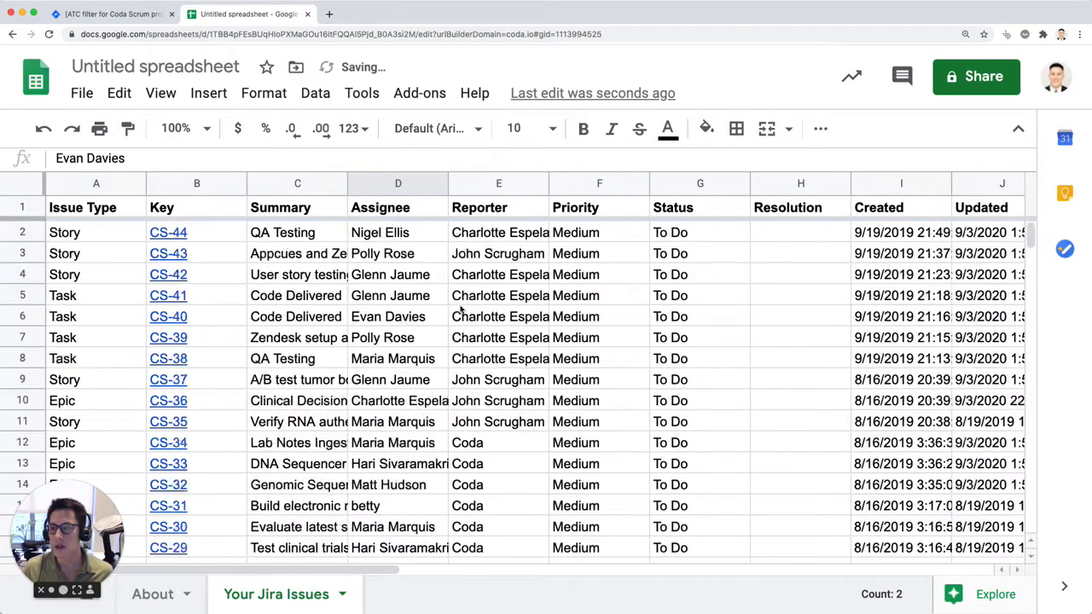
{"action": "left_click", "coordinate": [322, 96]}
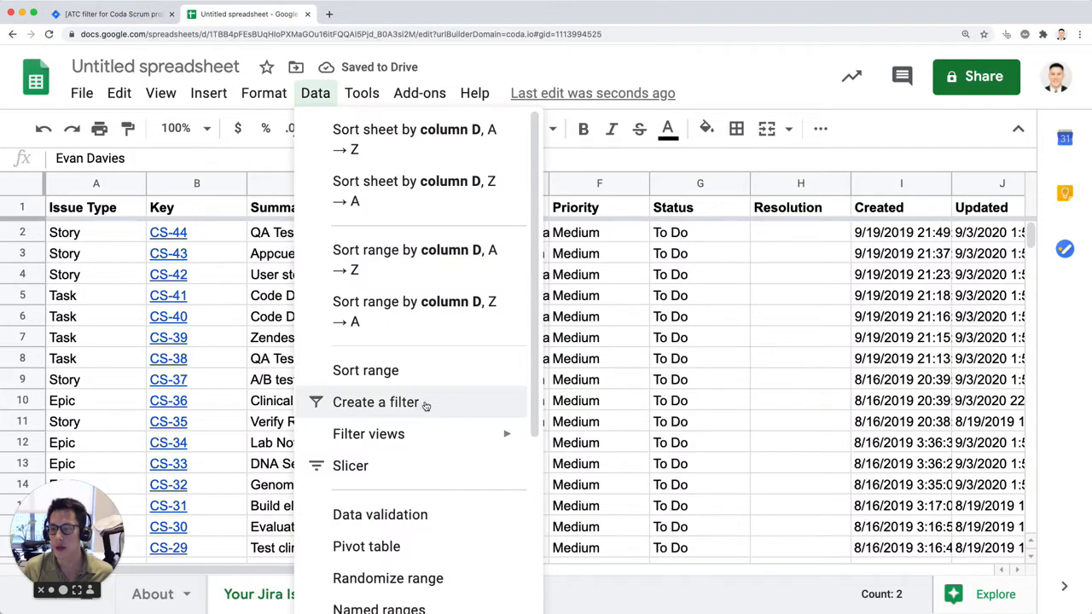
{"action": "left_click", "coordinate": [422, 405]}
Step: Create a new filter view and name it "To do Issues ONLY"
{"action": "left_click", "coordinate": [317, 94]}
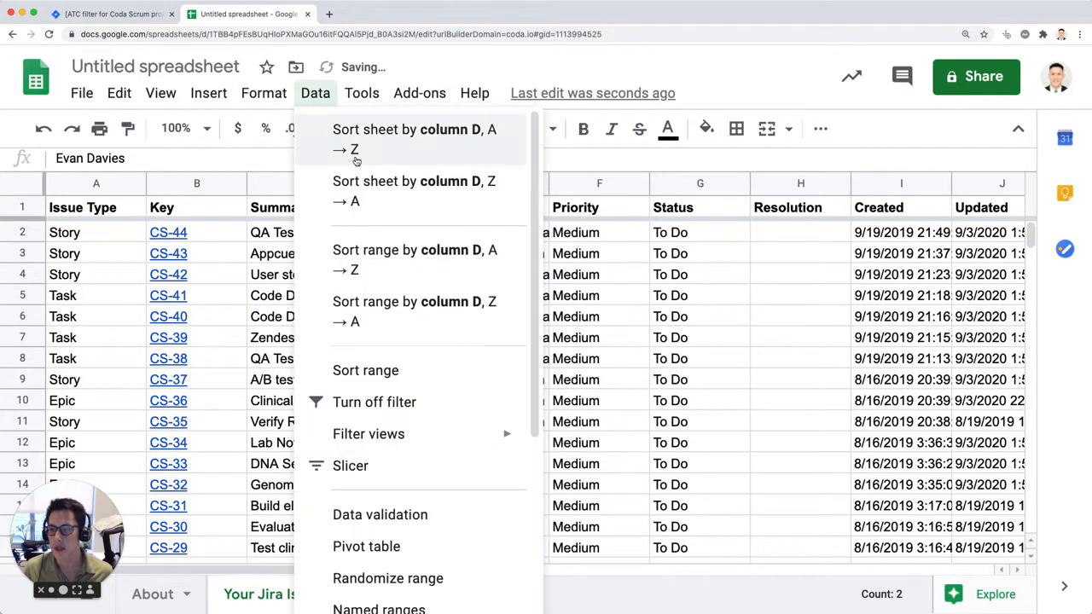
{"action": "mouse_move", "coordinate": [392, 354]}
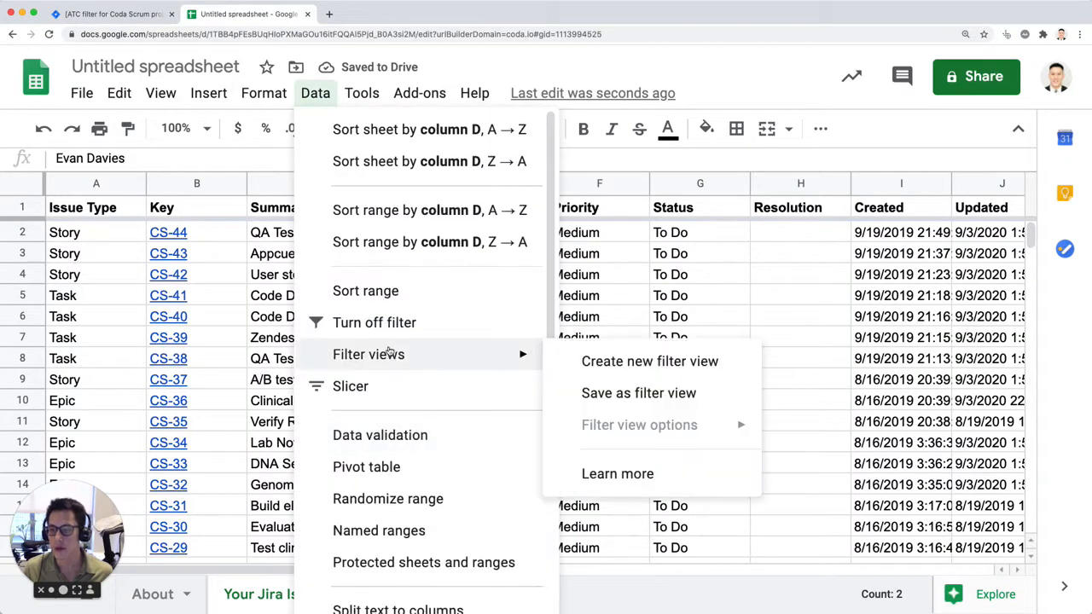
{"action": "left_click", "coordinate": [580, 366]}
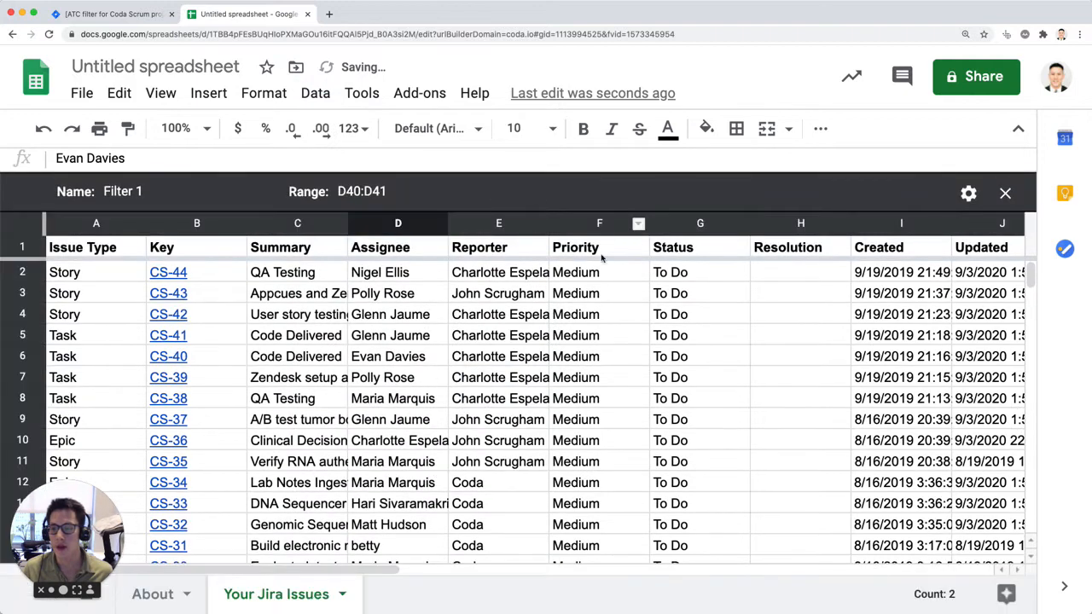
{"action": "left_click", "coordinate": [150, 195]}
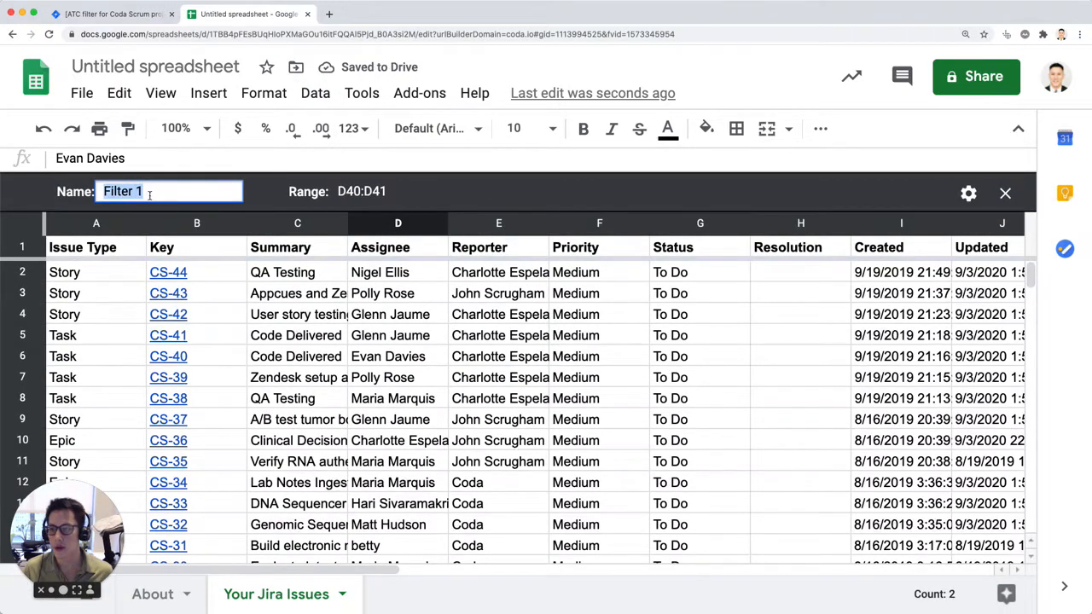
{"action": "type", "text": "To do Issues ONLY"}
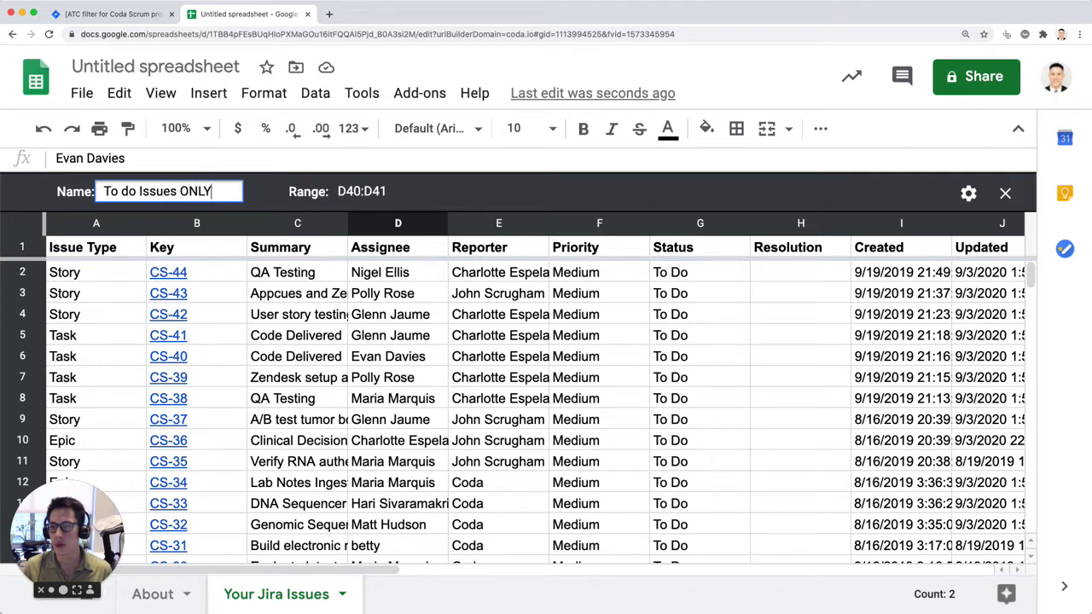
{"action": "key", "text": "Return"}
Step: Look for a filter option on the Status header and among the Status column's actions in the filter view
{"action": "left_click", "coordinate": [700, 252]}
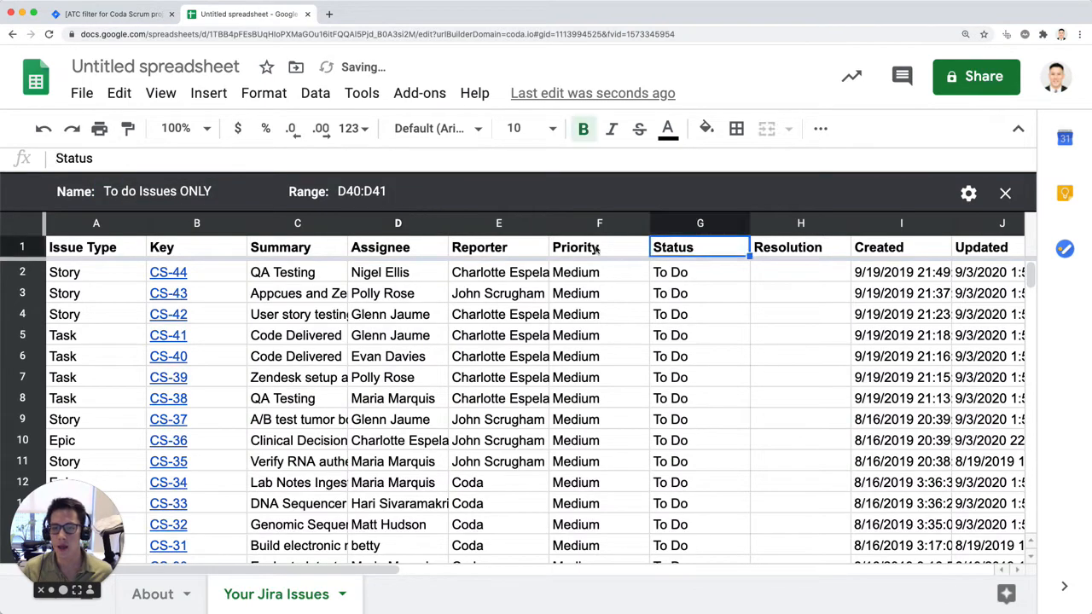
{"action": "left_click", "coordinate": [22, 247]}
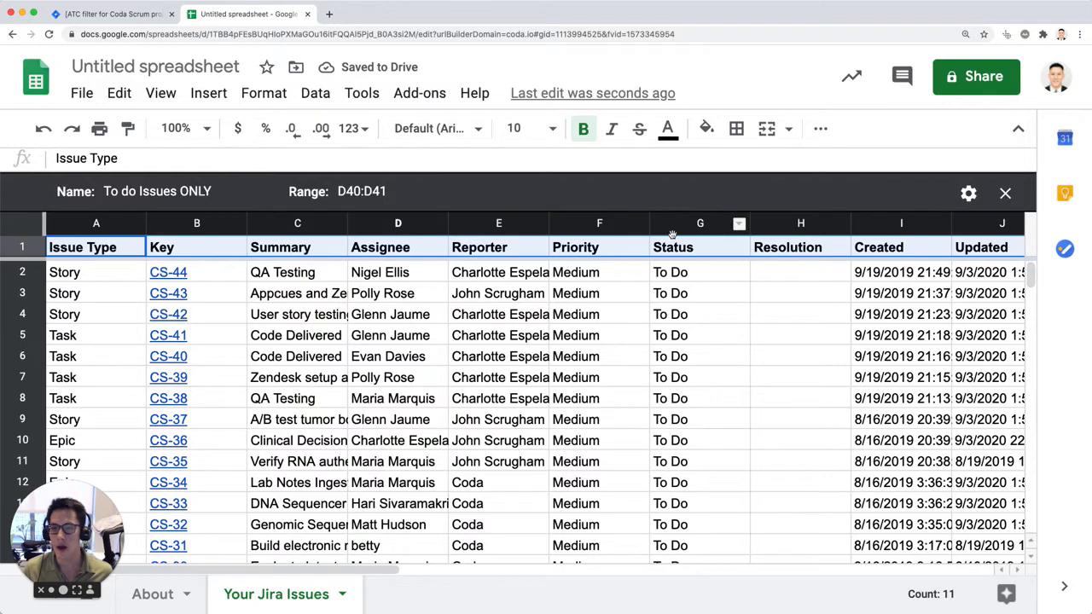
{"action": "left_click", "coordinate": [705, 247]}
{"action": "left_click", "coordinate": [740, 226]}
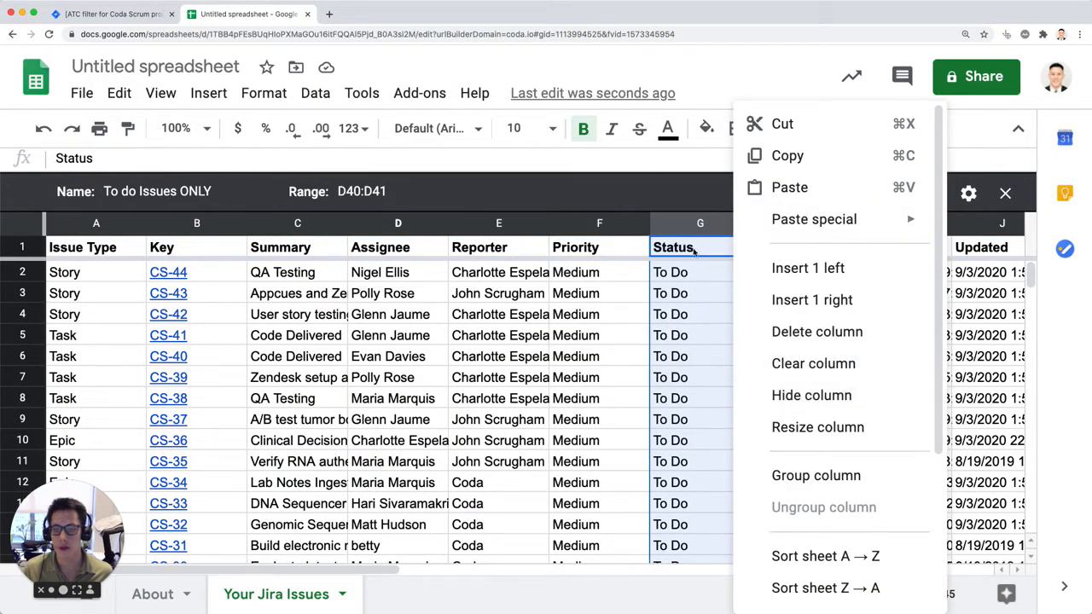
{"action": "left_click", "coordinate": [694, 247]}
{"action": "left_click", "coordinate": [705, 224]}
Step: Examine the data commands, filter view options and Status column actions for a way to filter by status
{"action": "left_click", "coordinate": [309, 93]}
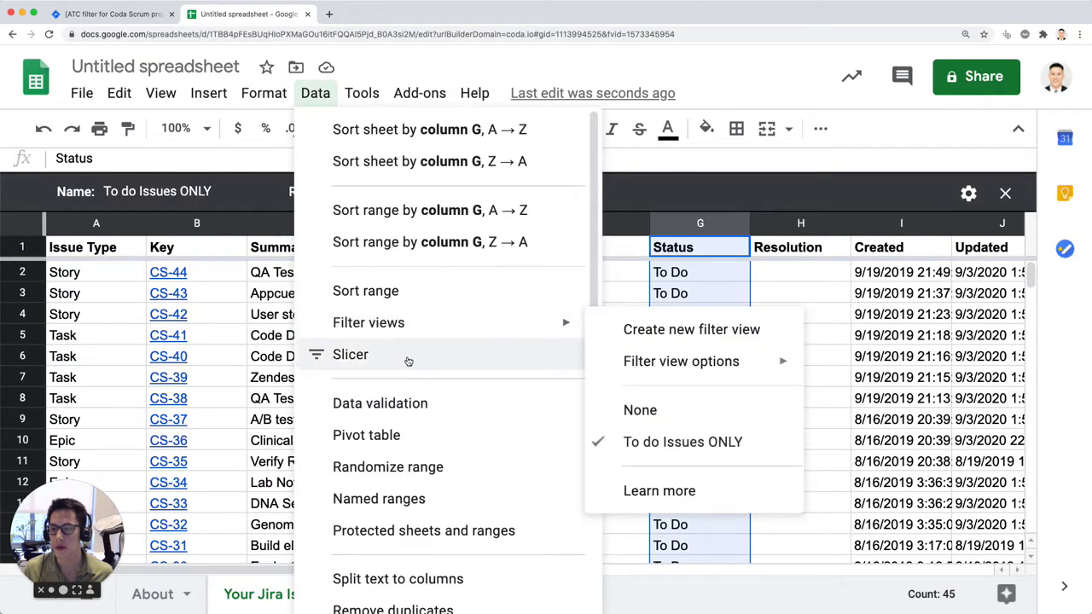
{"action": "scroll", "coordinate": [408, 362], "scroll_direction": "down", "scroll_amount": 3}
{"action": "scroll", "coordinate": [399, 366], "scroll_direction": "up", "scroll_amount": 3}
{"action": "left_click", "coordinate": [700, 335]}
{"action": "left_click", "coordinate": [736, 248]}
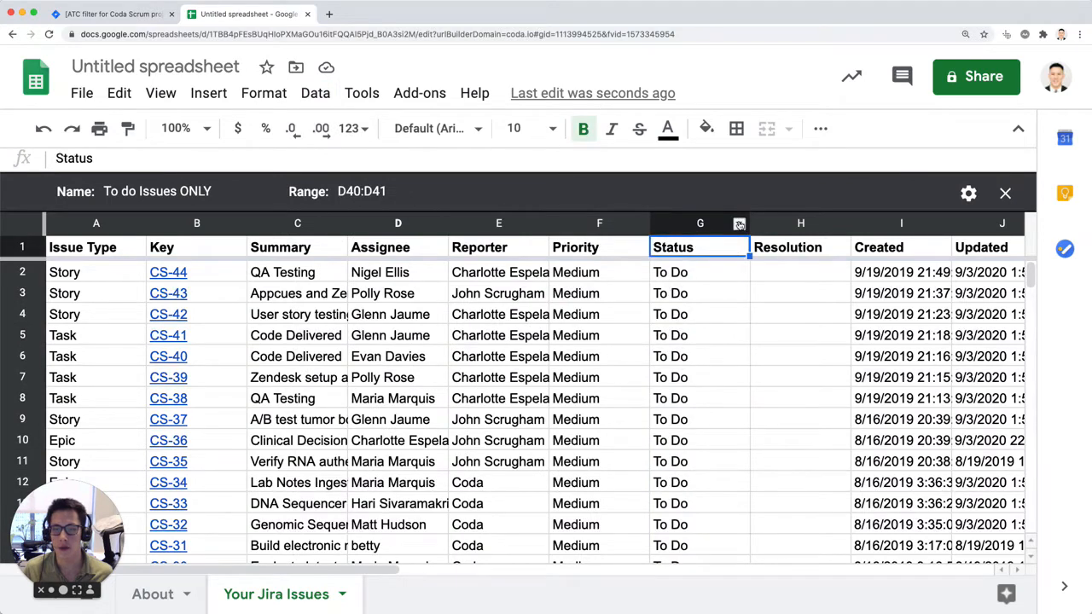
{"action": "left_click", "coordinate": [739, 223]}
{"action": "scroll", "coordinate": [854, 427], "scroll_direction": "down", "scroll_amount": 2}
{"action": "scroll", "coordinate": [857, 445], "scroll_direction": "down", "scroll_amount": 2}
{"action": "scroll", "coordinate": [857, 452], "scroll_direction": "up", "scroll_amount": 3}
Step: Check the settings of the To do Issues ONLY filter view and close the view
{"action": "left_click", "coordinate": [990, 293]}
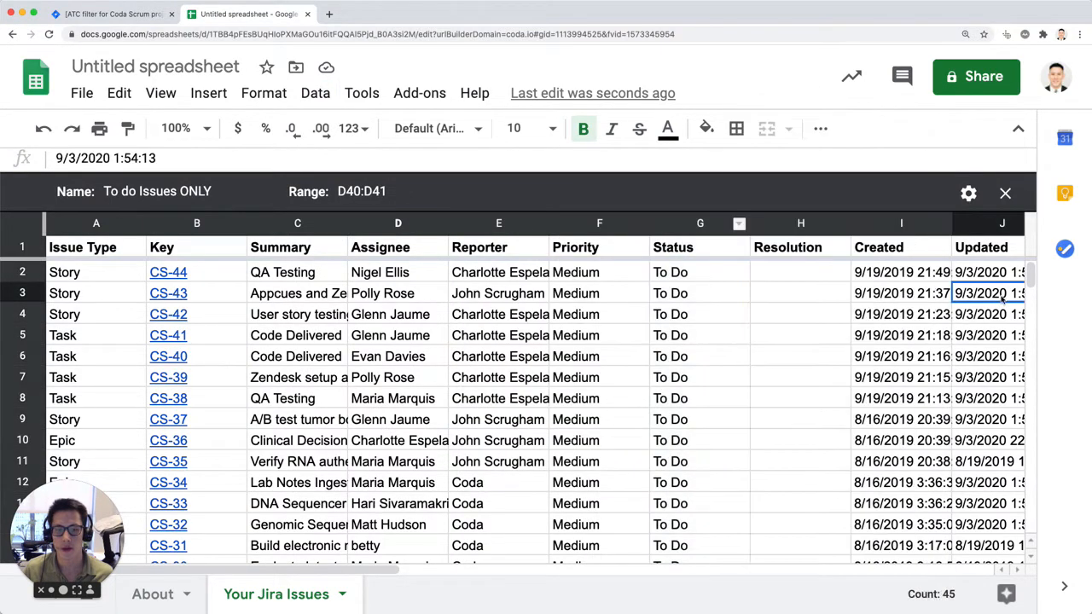
{"action": "left_click", "coordinate": [980, 195]}
{"action": "left_click_drag", "start_coordinate": [776, 342], "coordinate": [776, 357]}
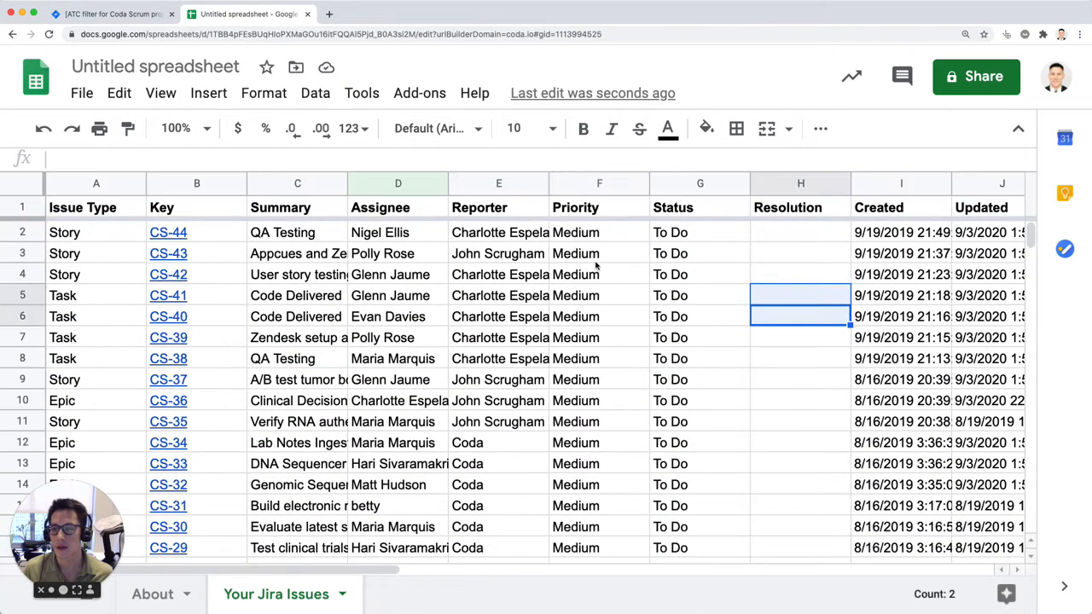
{"action": "left_click", "coordinate": [598, 259]}
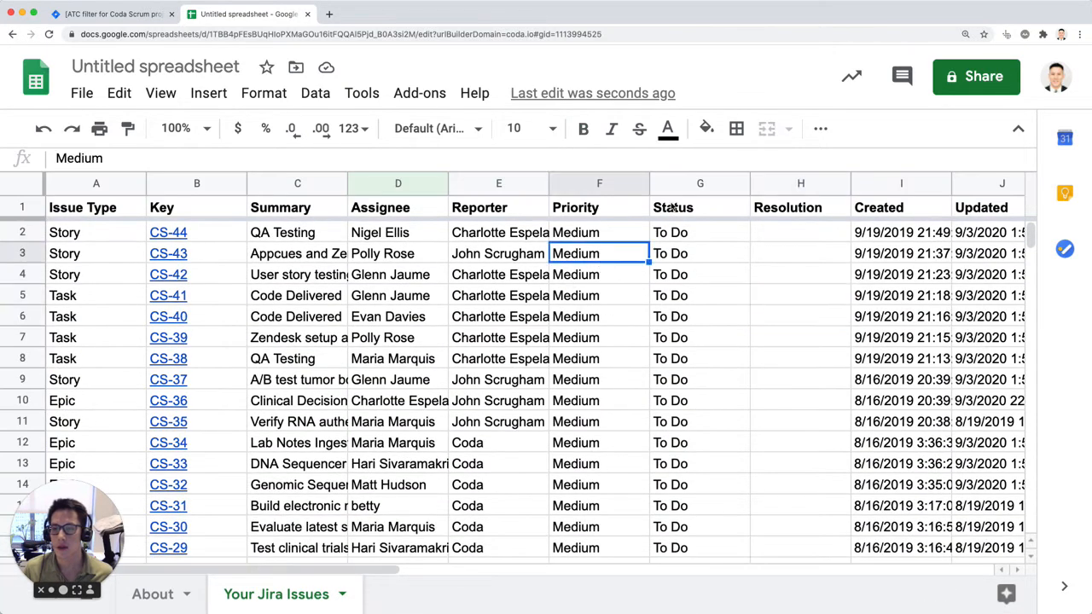
Step: Turn off the existing filter and create one across all columns of the issue table, starting from the Status header
{"action": "left_click", "coordinate": [672, 208]}
{"action": "left_click", "coordinate": [315, 93]}
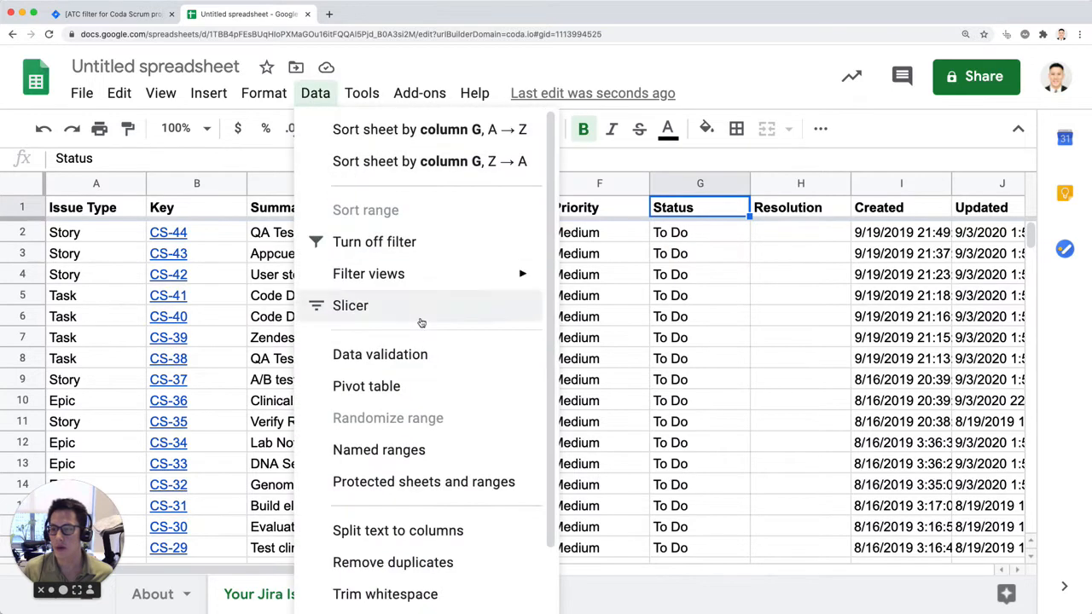
{"action": "left_click", "coordinate": [419, 245]}
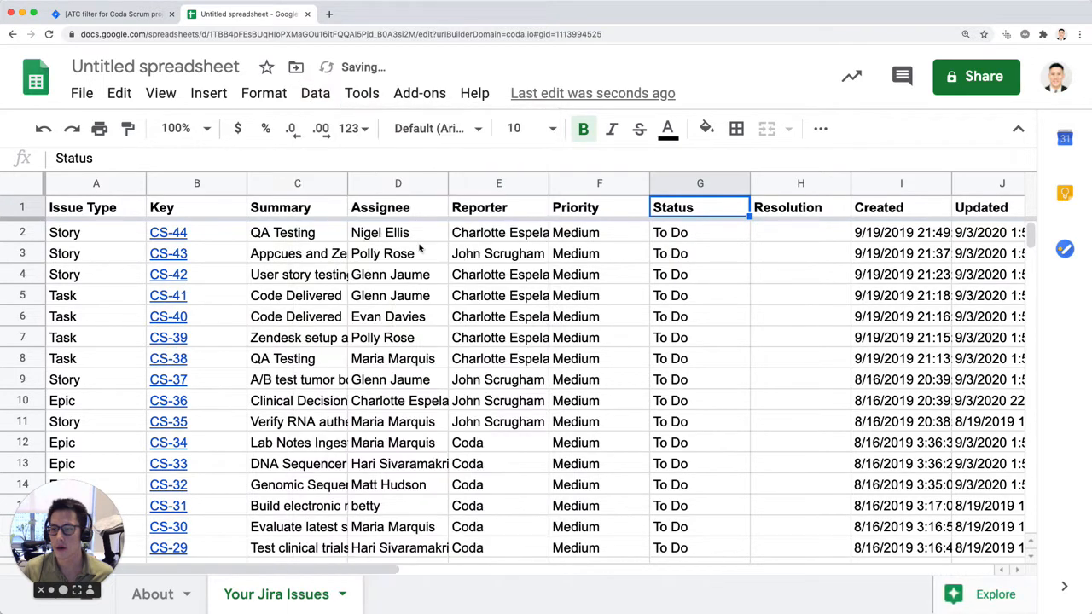
{"action": "left_click", "coordinate": [313, 94]}
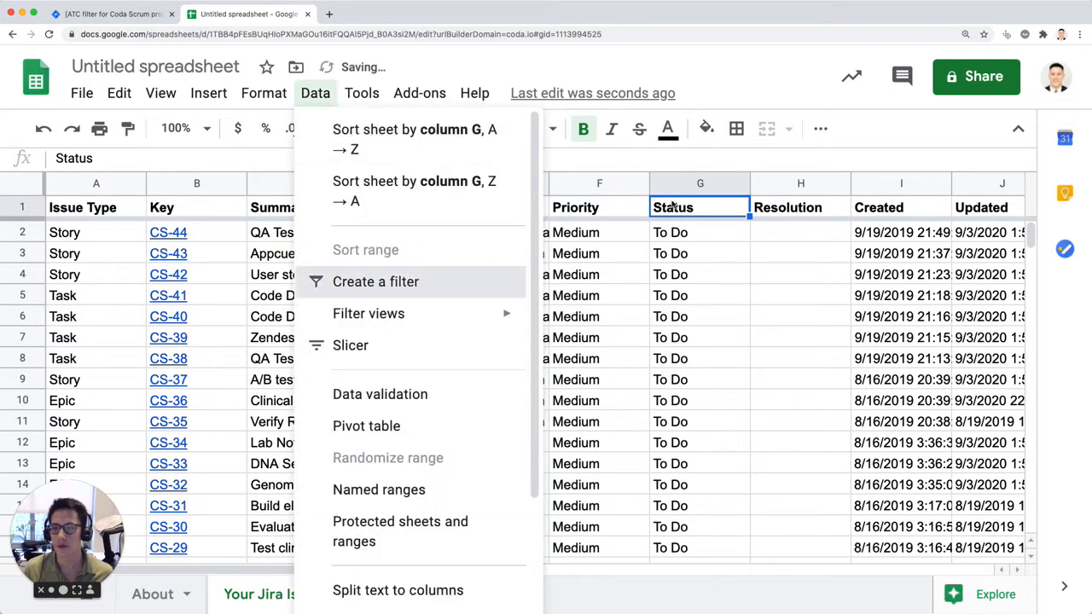
{"action": "left_click", "coordinate": [418, 283]}
Step: Filter the Status column to show only To Do by excluding Done and In Progress, and review the filtered issues
{"action": "left_click", "coordinate": [739, 208]}
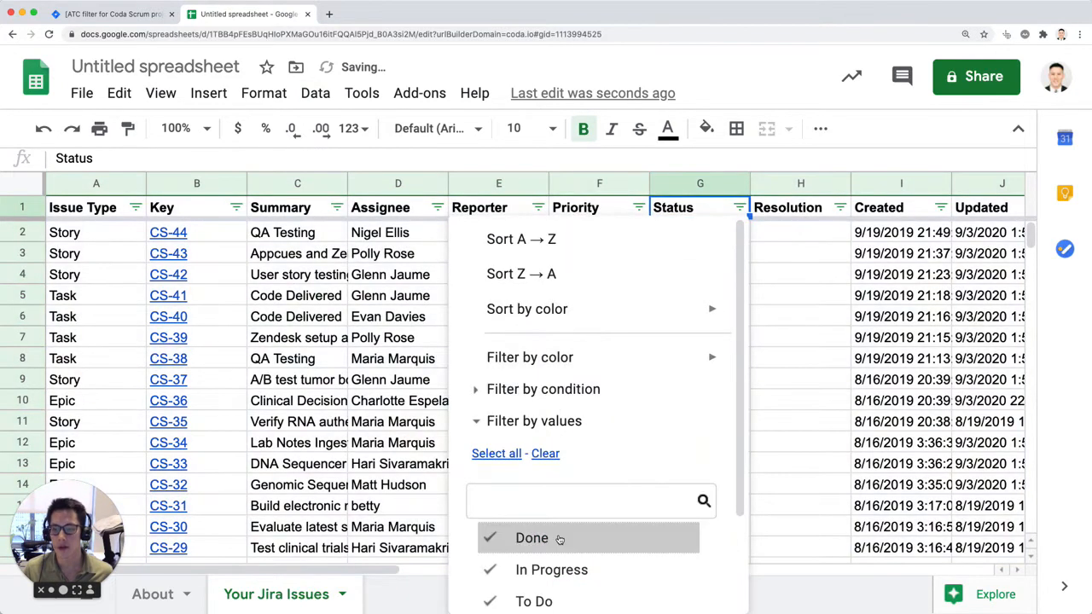
{"action": "scroll", "coordinate": [555, 538], "scroll_direction": "down", "scroll_amount": 1}
{"action": "left_click", "coordinate": [540, 539]}
{"action": "left_click", "coordinate": [541, 512]}
{"action": "scroll", "coordinate": [597, 504], "scroll_direction": "down", "scroll_amount": 1}
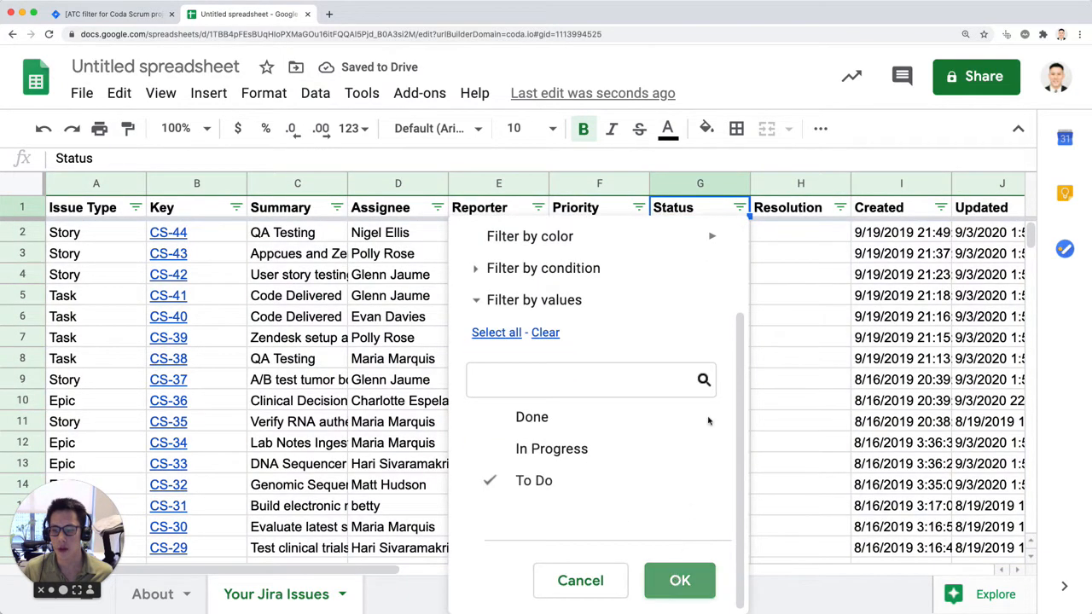
{"action": "left_click", "coordinate": [678, 581]}
{"action": "left_click", "coordinate": [695, 280]}
{"action": "scroll", "coordinate": [724, 243], "scroll_direction": "down", "scroll_amount": 15}
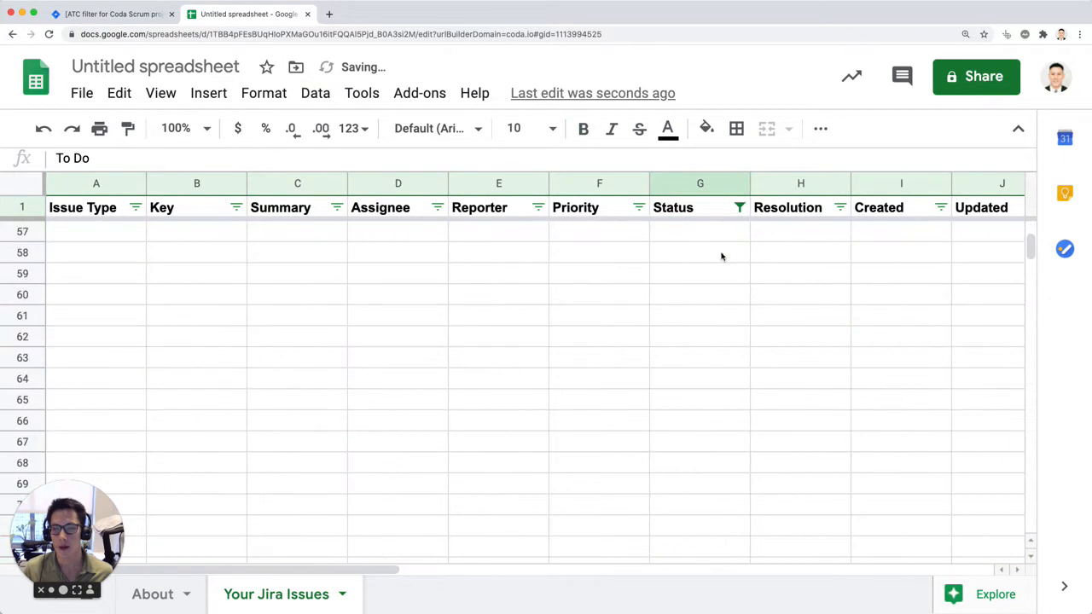
{"action": "scroll", "coordinate": [721, 251], "scroll_direction": "up", "scroll_amount": 15}
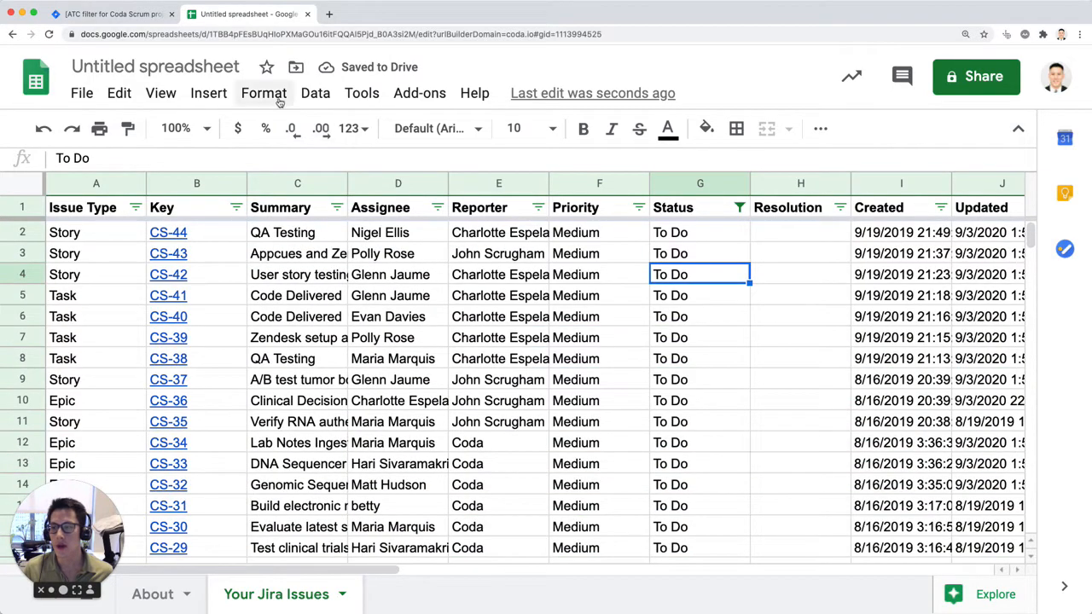
Step: Create another new filter view for the issue table and name it "To Do ONLY"
{"action": "left_click", "coordinate": [315, 93]}
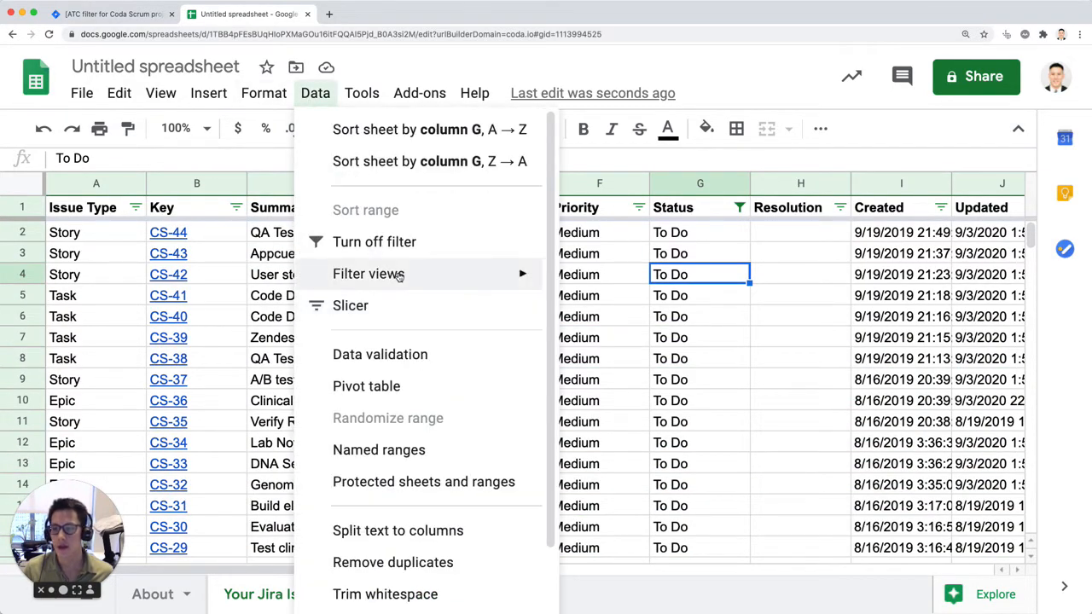
{"action": "mouse_move", "coordinate": [401, 275]}
{"action": "left_click", "coordinate": [665, 282]}
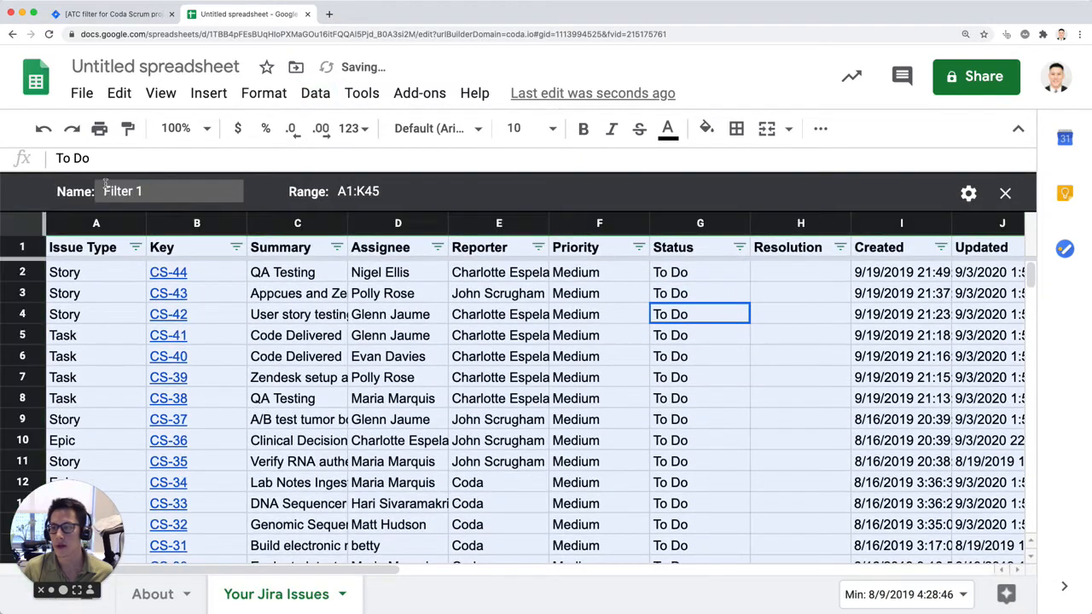
{"action": "left_click", "coordinate": [139, 191]}
{"action": "type", "text": "TO"}
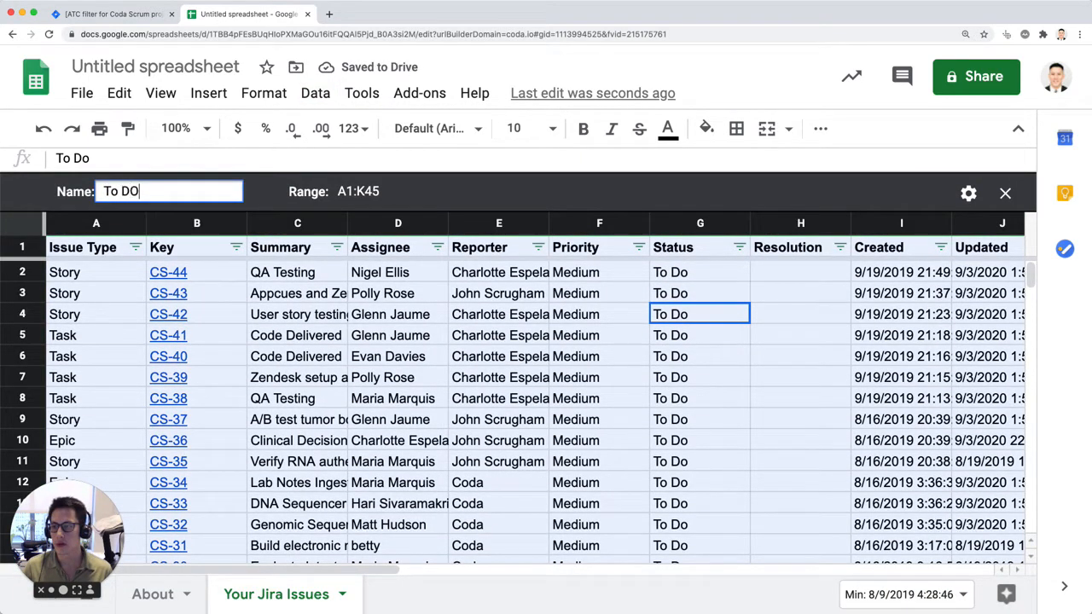
{"action": "type", "text": " Do ONLY"}
{"action": "key", "text": "Return"}
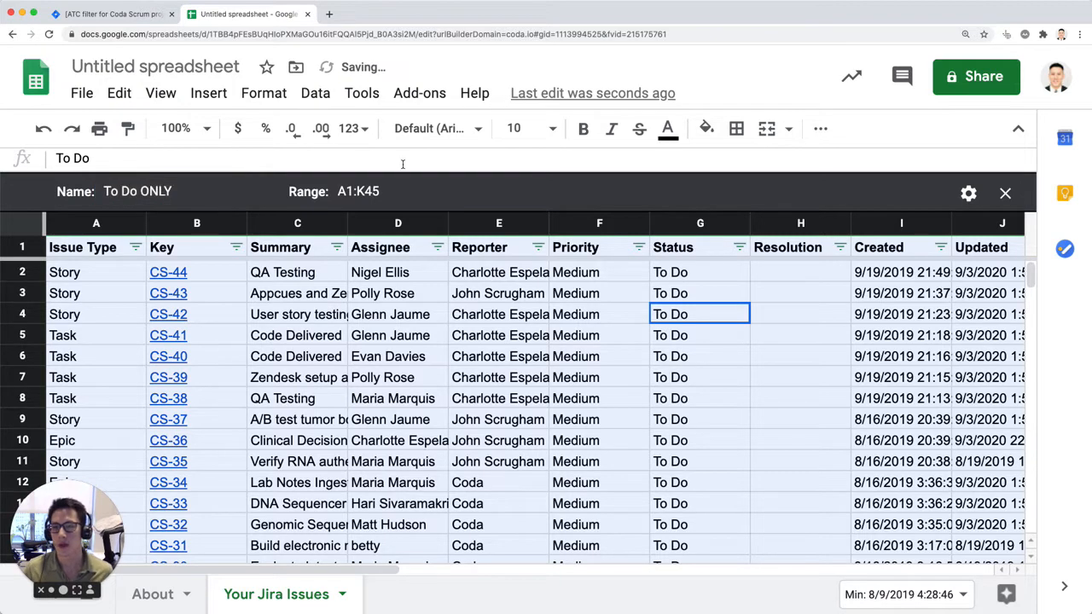
Step: Confirm A1:K45 as the range of the To Do ONLY filter view and close the view
{"action": "left_click", "coordinate": [969, 193]}
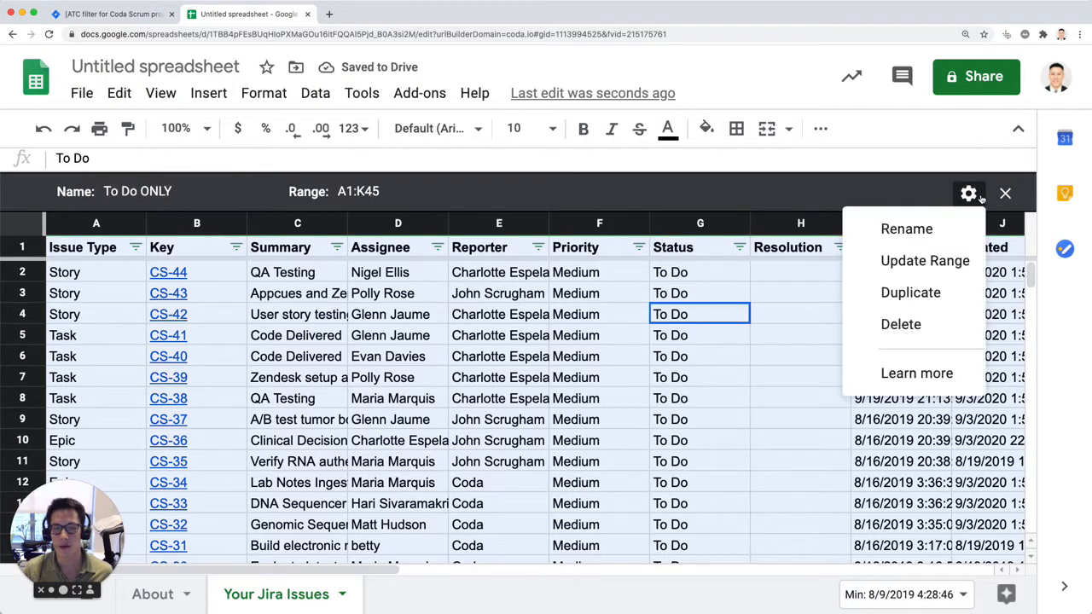
{"action": "left_click", "coordinate": [925, 261]}
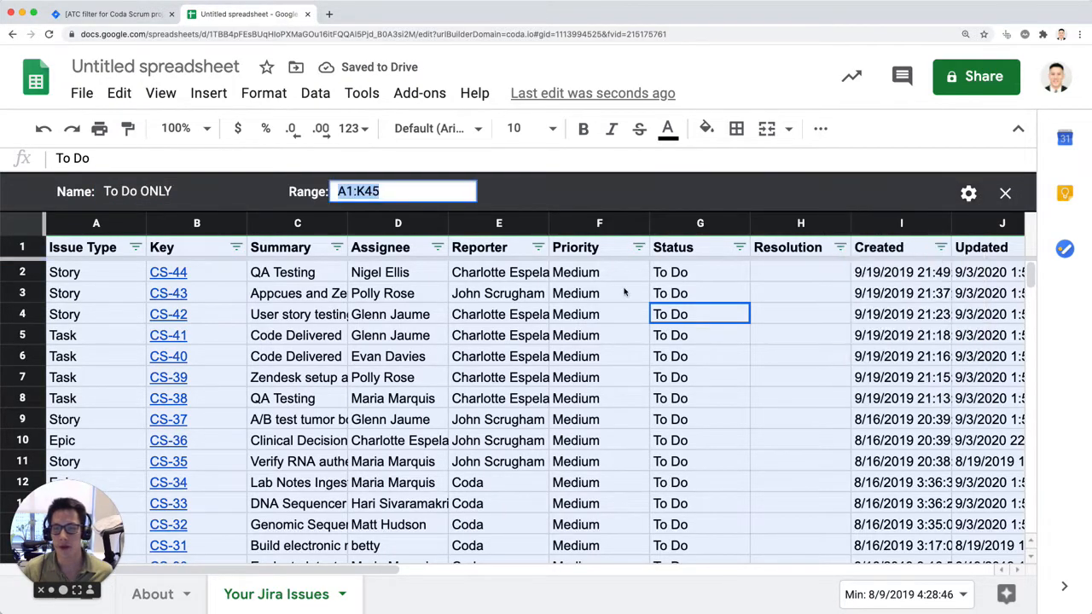
{"action": "key", "text": "Return"}
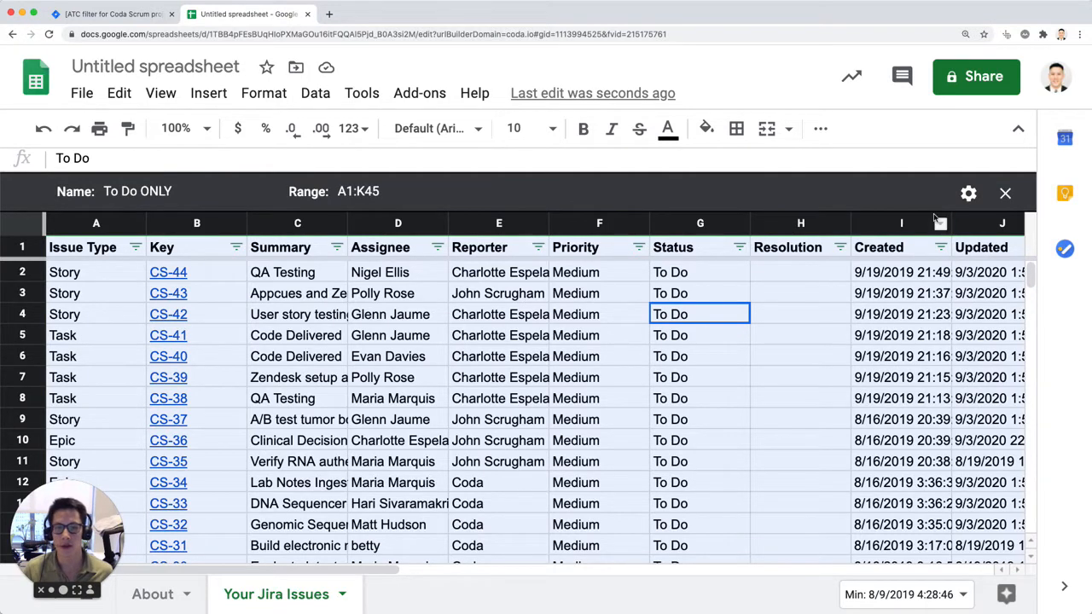
{"action": "left_click", "coordinate": [1014, 203]}
Step: Check the list of saved filter views and turn off the filter on the issue table
{"action": "left_click", "coordinate": [674, 315]}
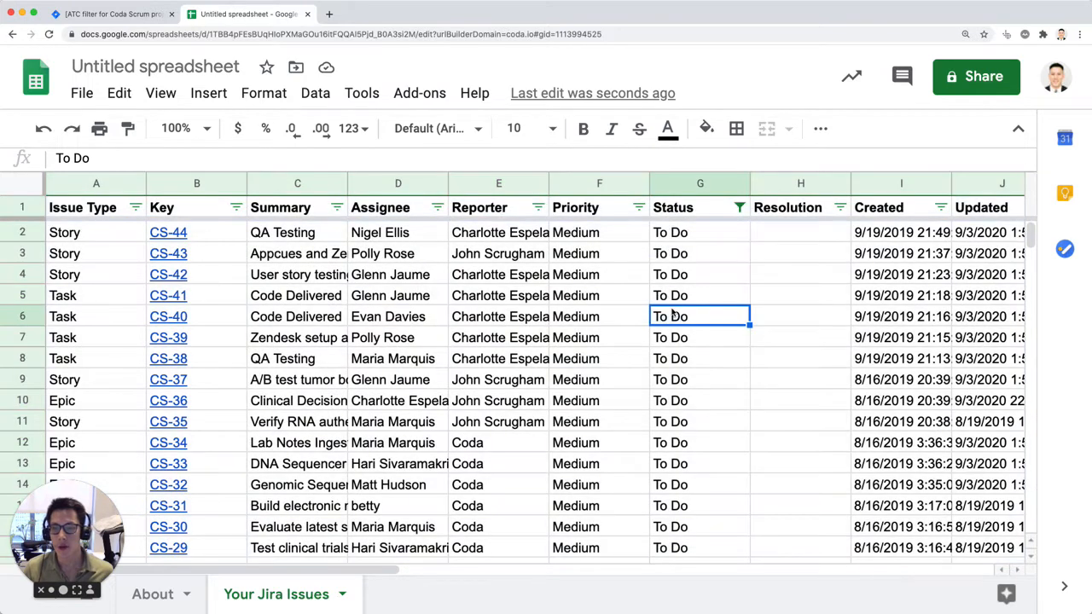
{"action": "left_click", "coordinate": [315, 96]}
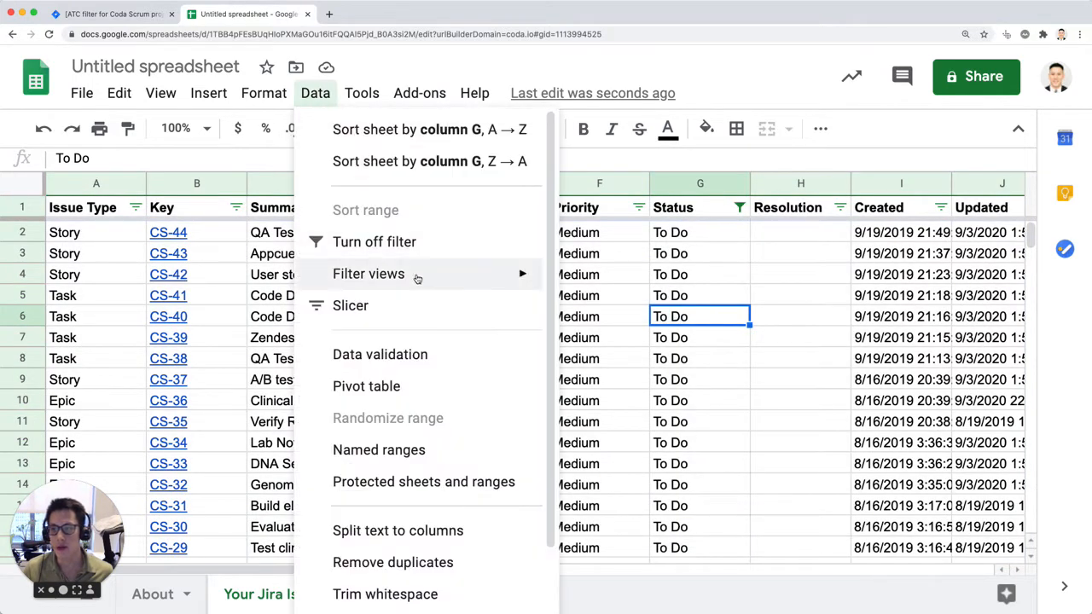
{"action": "mouse_move", "coordinate": [417, 285]}
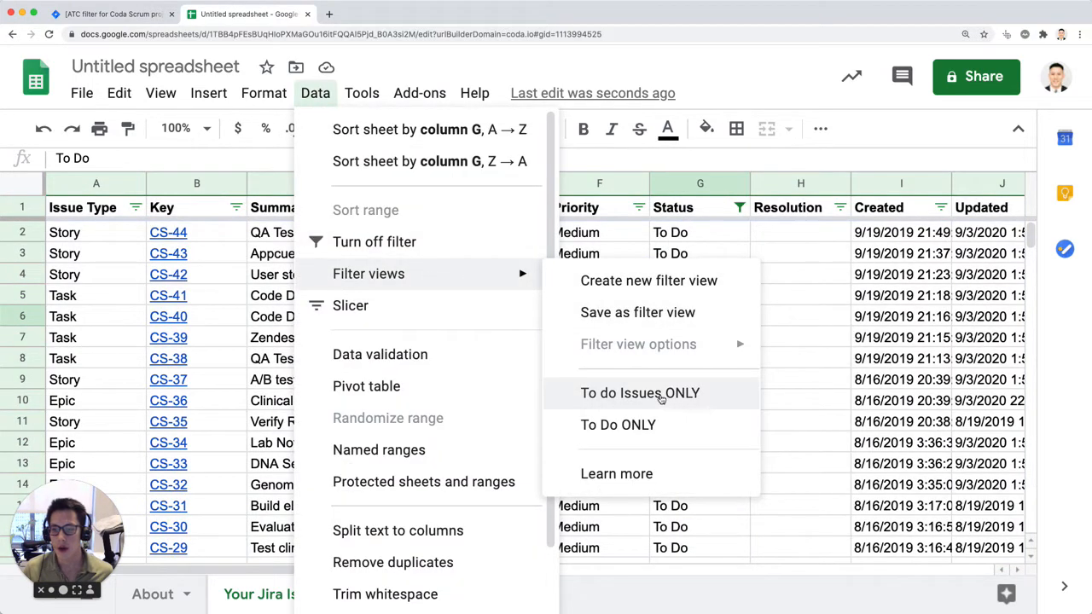
{"action": "left_click", "coordinate": [448, 251]}
{"action": "left_click", "coordinate": [719, 275]}
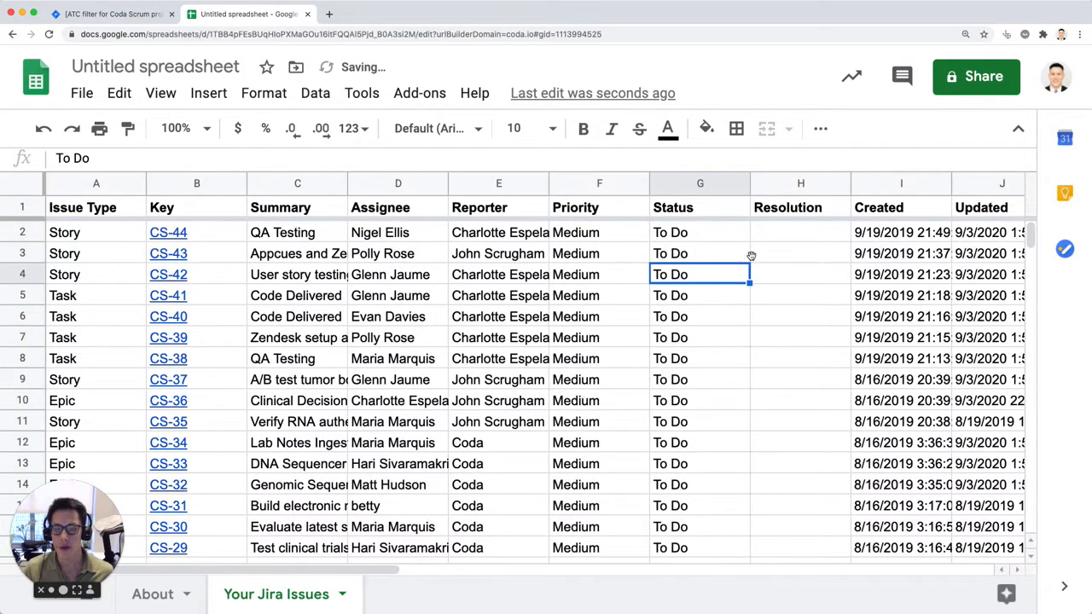
Step: Hide the spreadsheet's menus and review the unfiltered issue table down to the last issue
{"action": "left_click", "coordinate": [1018, 128]}
{"action": "scroll", "coordinate": [690, 201], "scroll_direction": "down", "scroll_amount": 3}
{"action": "scroll", "coordinate": [691, 213], "scroll_direction": "down", "scroll_amount": 8}
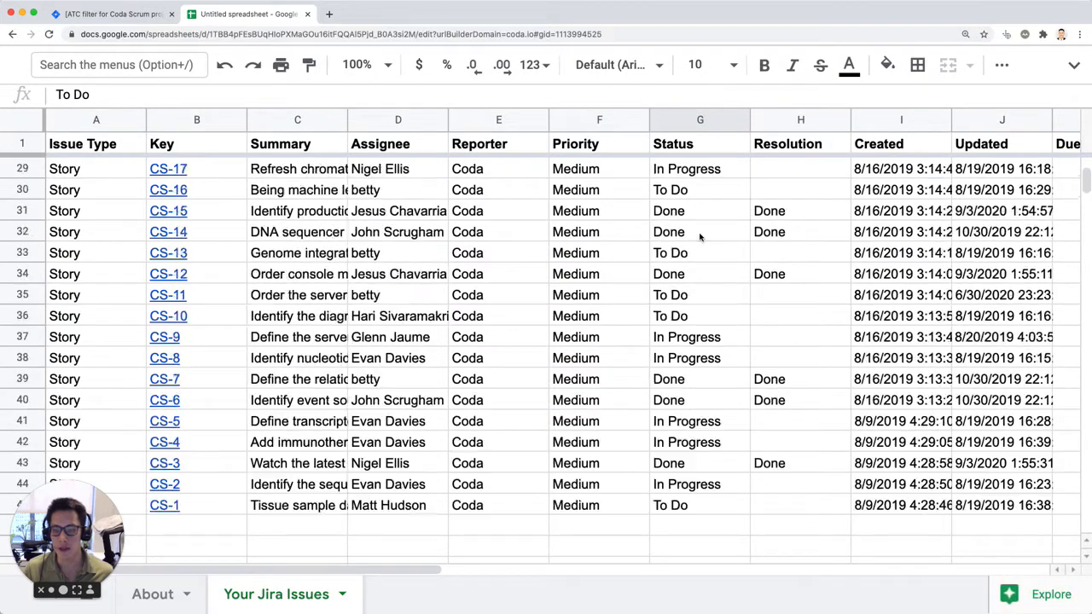
Step: Show the spreadsheet's menus again, open the To Do ONLY filter view and review its rows
{"action": "scroll", "coordinate": [700, 237], "scroll_direction": "up", "scroll_amount": 10}
{"action": "left_click", "coordinate": [1075, 64]}
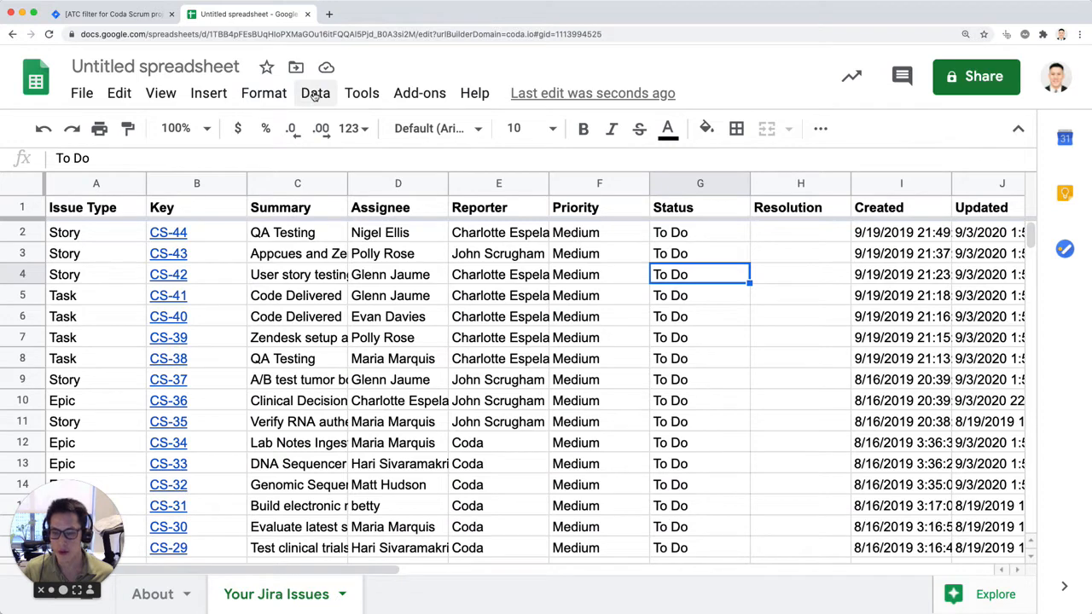
{"action": "left_click", "coordinate": [314, 94]}
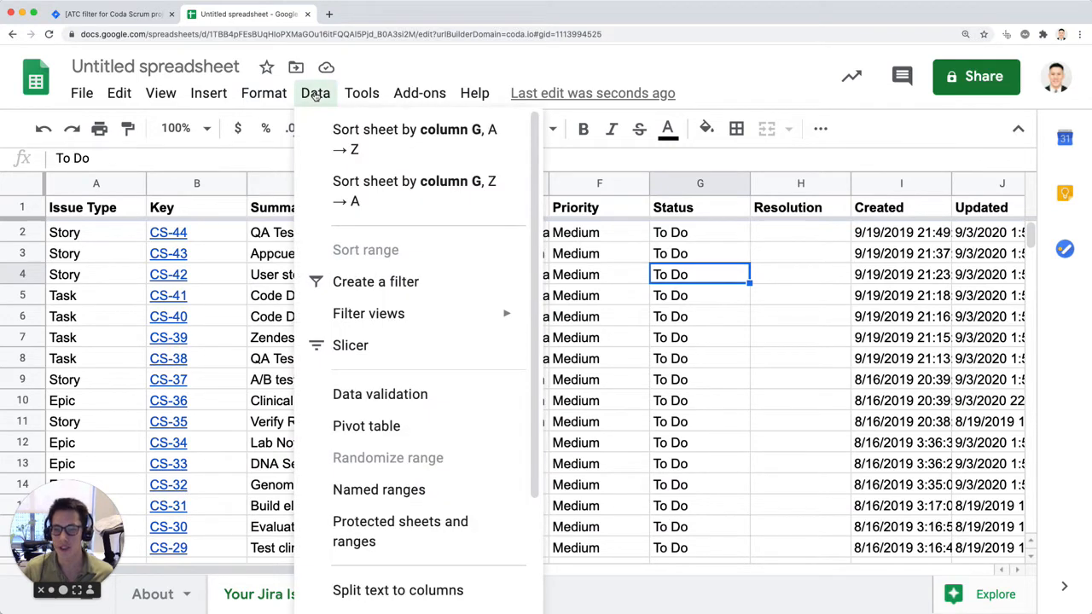
{"action": "mouse_move", "coordinate": [417, 273]}
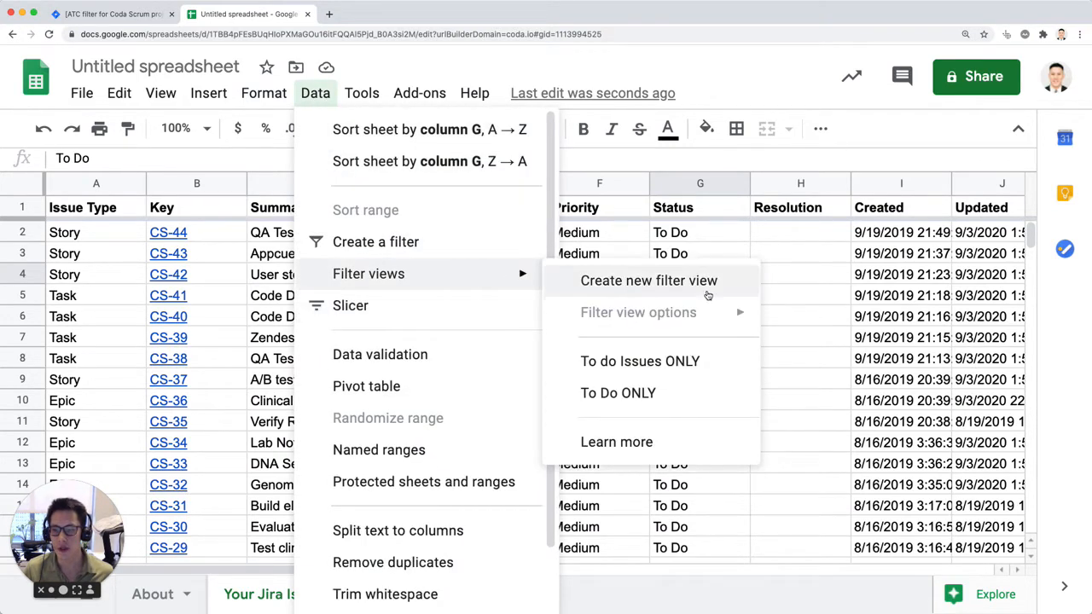
{"action": "left_click", "coordinate": [658, 394]}
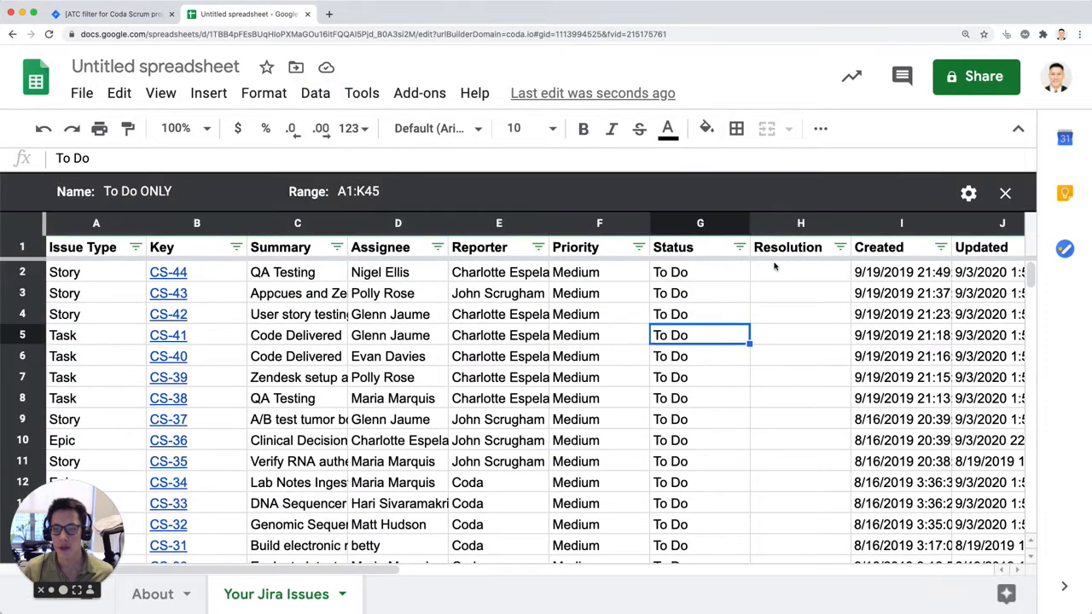
{"action": "scroll", "coordinate": [728, 295], "scroll_direction": "down", "scroll_amount": 10}
{"action": "scroll", "coordinate": [733, 292], "scroll_direction": "up", "scroll_amount": 2}
{"action": "scroll", "coordinate": [733, 293], "scroll_direction": "up", "scroll_amount": 8}
Step: Filter the Status column of the To Do ONLY view to show only Done issues
{"action": "left_click", "coordinate": [740, 248]}
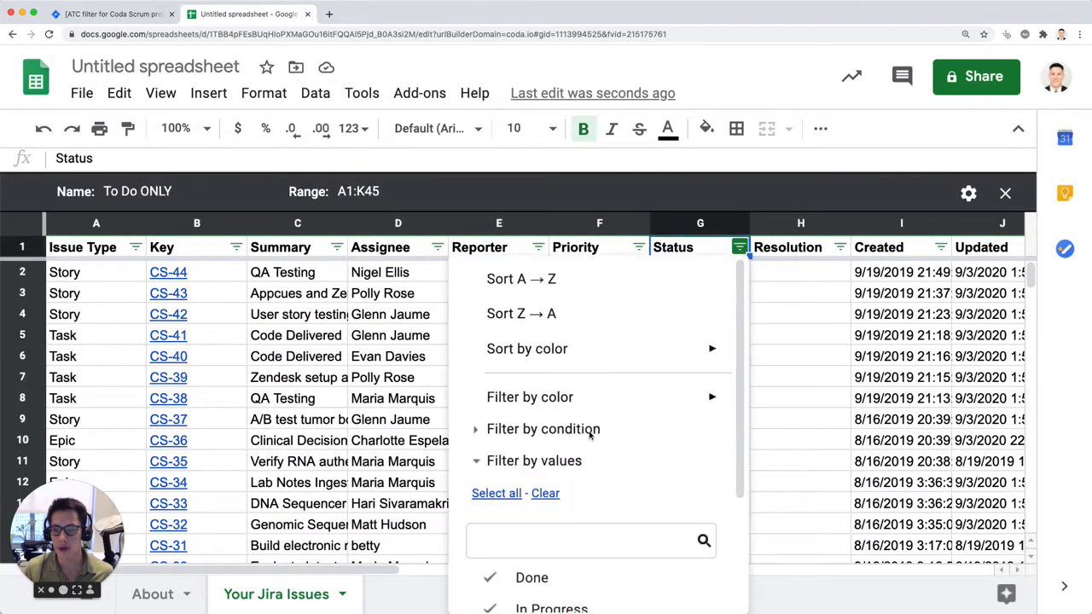
{"action": "scroll", "coordinate": [582, 435], "scroll_direction": "down", "scroll_amount": 5}
{"action": "left_click", "coordinate": [597, 465]}
{"action": "left_click", "coordinate": [615, 497]}
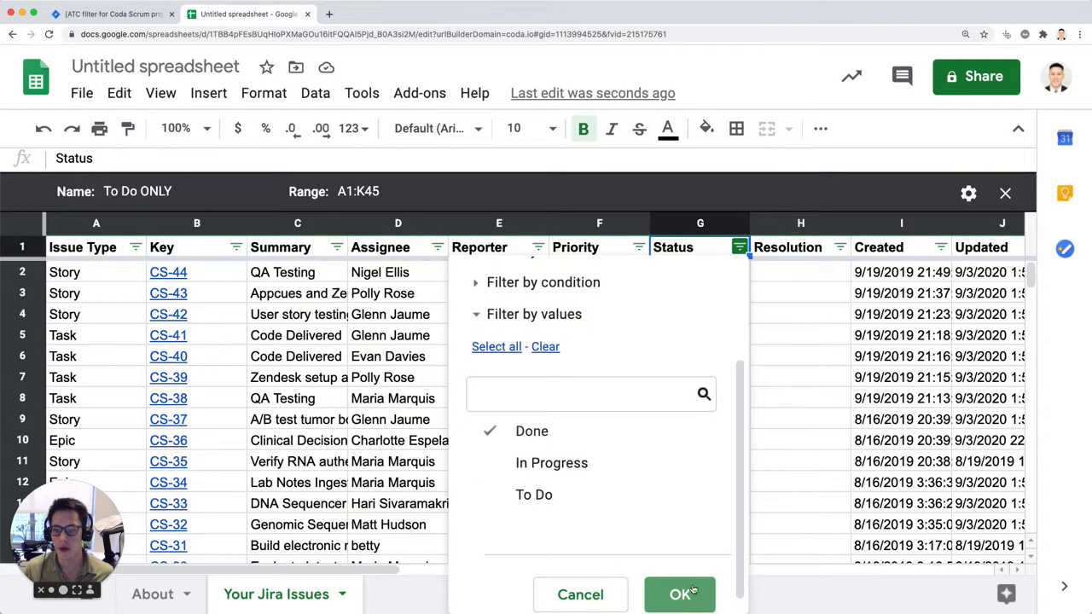
{"action": "left_click", "coordinate": [683, 595]}
{"action": "left_click", "coordinate": [970, 292]}
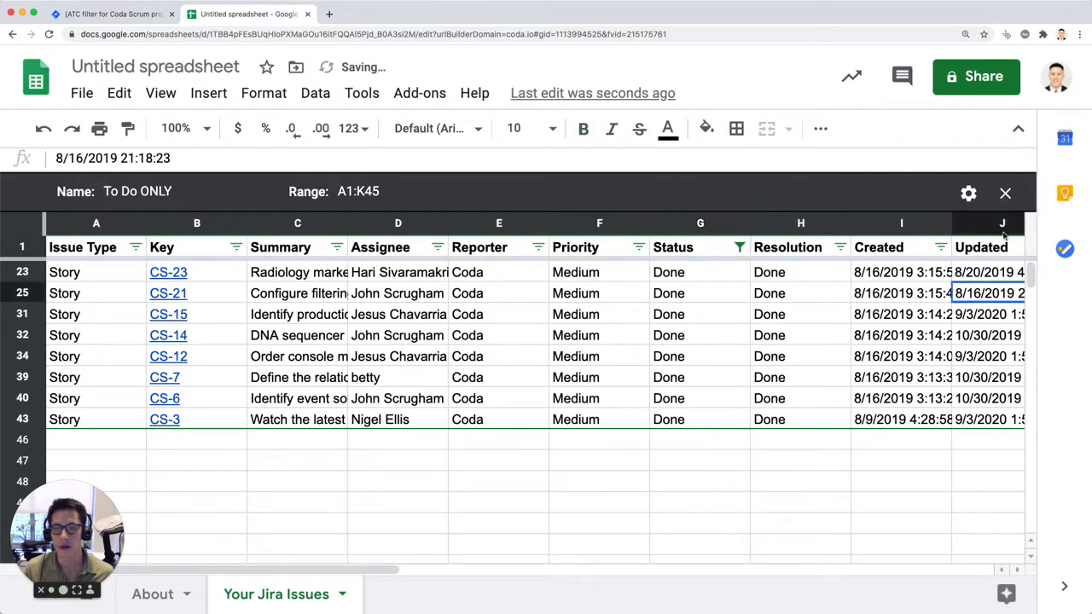
Step: Check the range options of the To Do ONLY filter view and close the view
{"action": "left_click", "coordinate": [968, 193]}
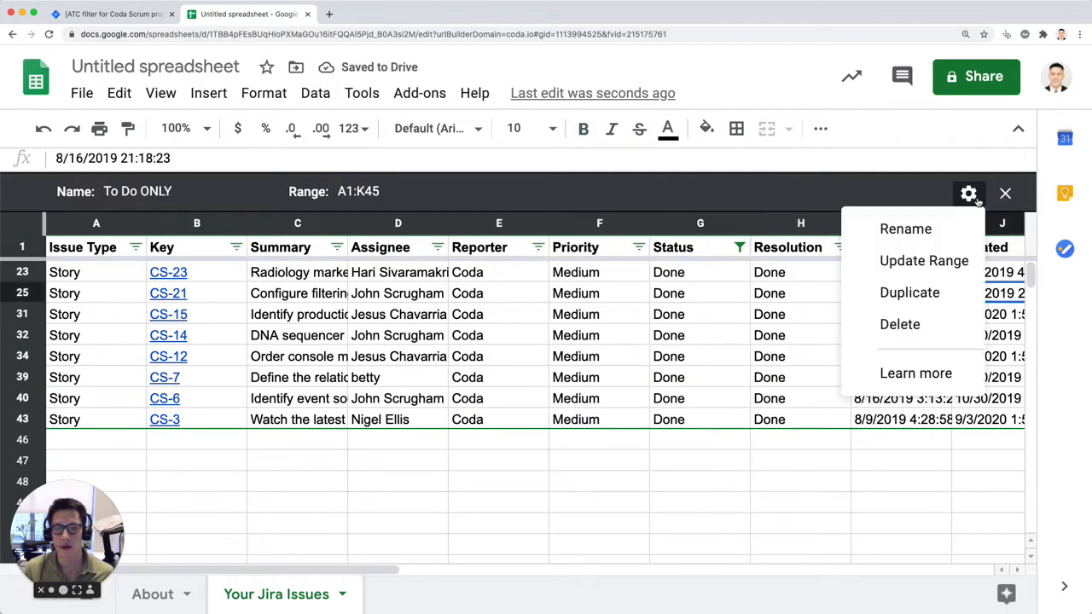
{"action": "left_click", "coordinate": [941, 266]}
{"action": "left_click", "coordinate": [749, 313]}
{"action": "left_click_drag", "start_coordinate": [885, 311], "coordinate": [906, 296]}
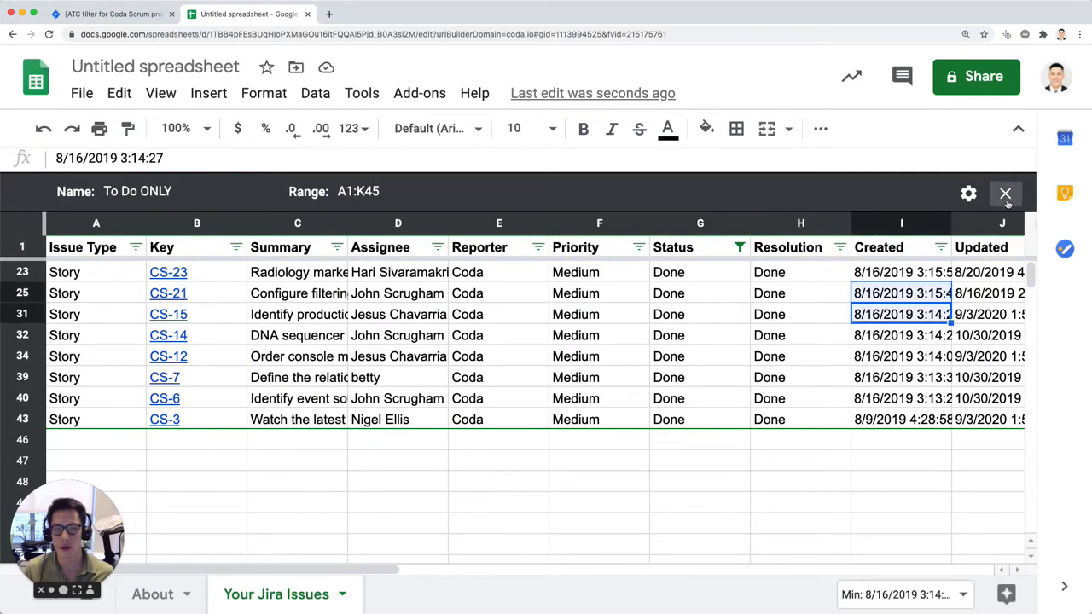
{"action": "left_click", "coordinate": [866, 435]}
{"action": "left_click", "coordinate": [1006, 193]}
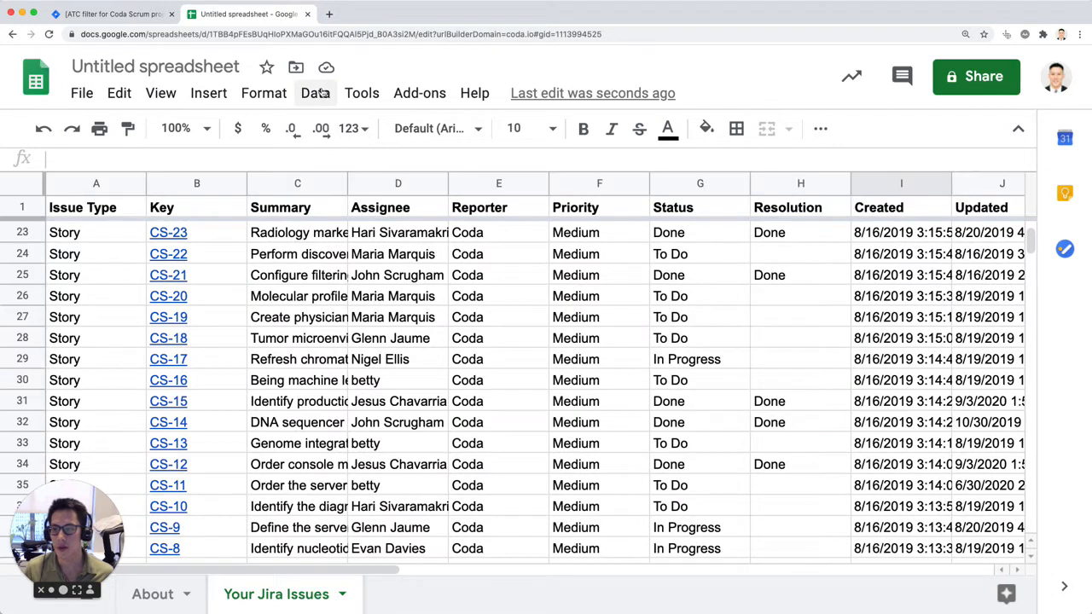
Step: Reopen the To Do ONLY filter view and filter its Status column to show only To Do issues
{"action": "left_click", "coordinate": [315, 93]}
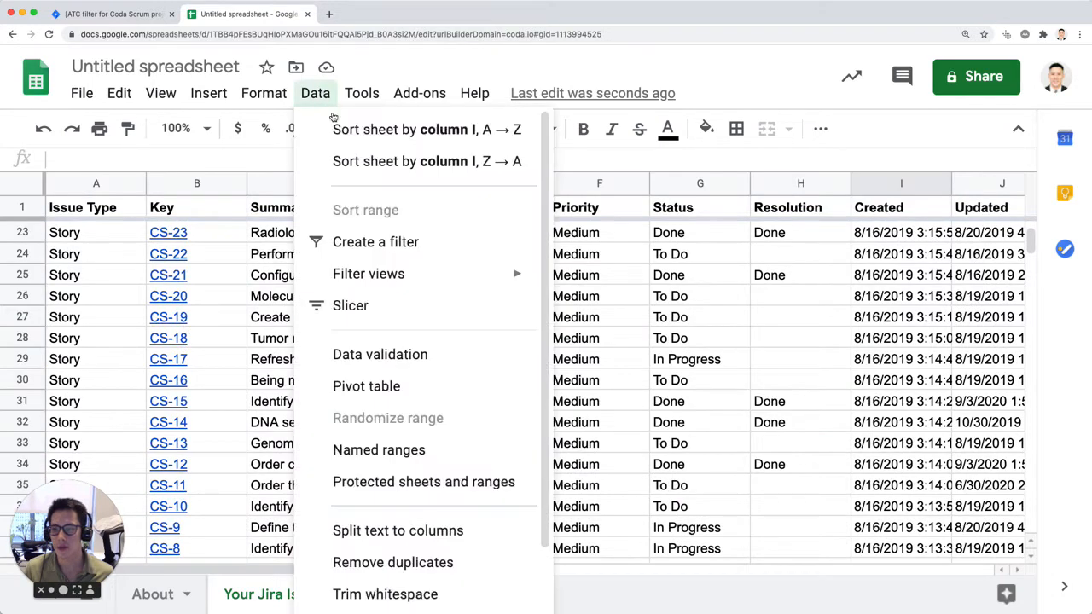
{"action": "mouse_move", "coordinate": [409, 275]}
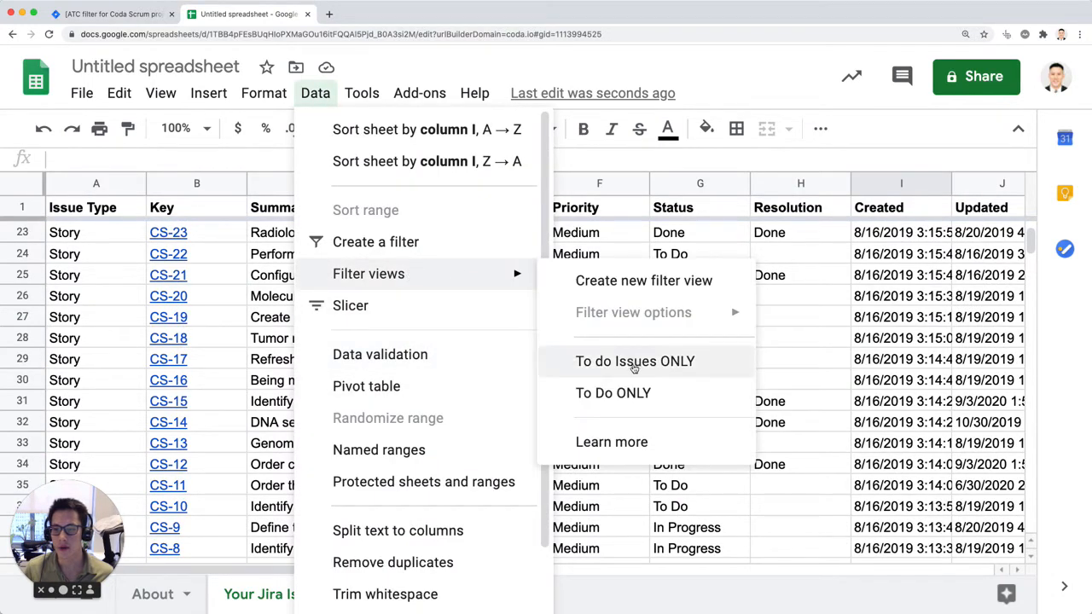
{"action": "left_click", "coordinate": [629, 393]}
{"action": "left_click", "coordinate": [755, 338]}
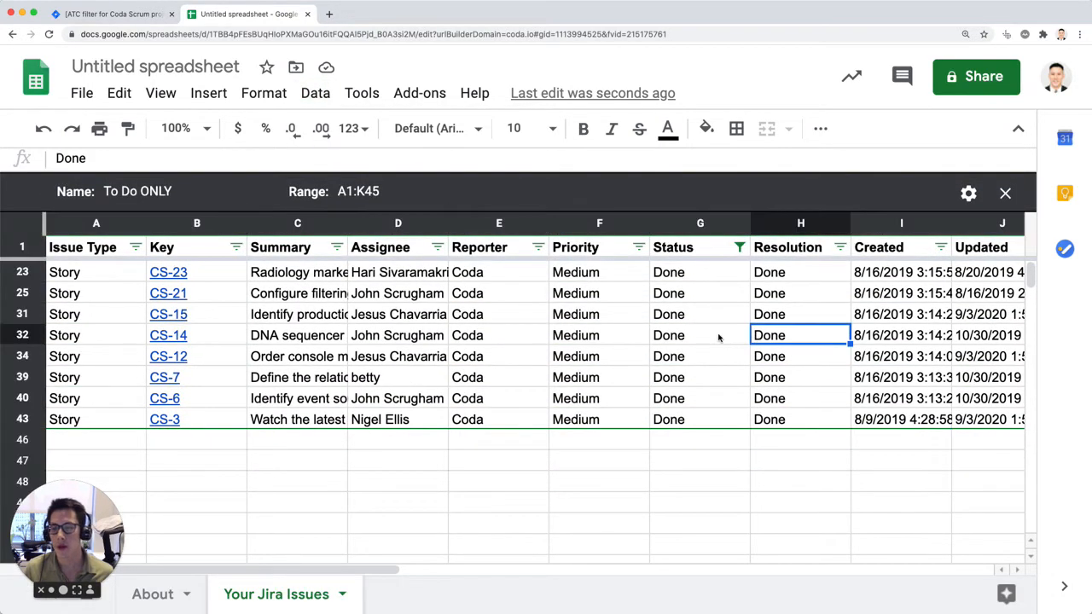
{"action": "left_click", "coordinate": [739, 247]}
{"action": "scroll", "coordinate": [548, 521], "scroll_direction": "down", "scroll_amount": 2}
{"action": "left_click", "coordinate": [525, 422]}
{"action": "left_click", "coordinate": [533, 480]}
{"action": "left_click", "coordinate": [680, 581]}
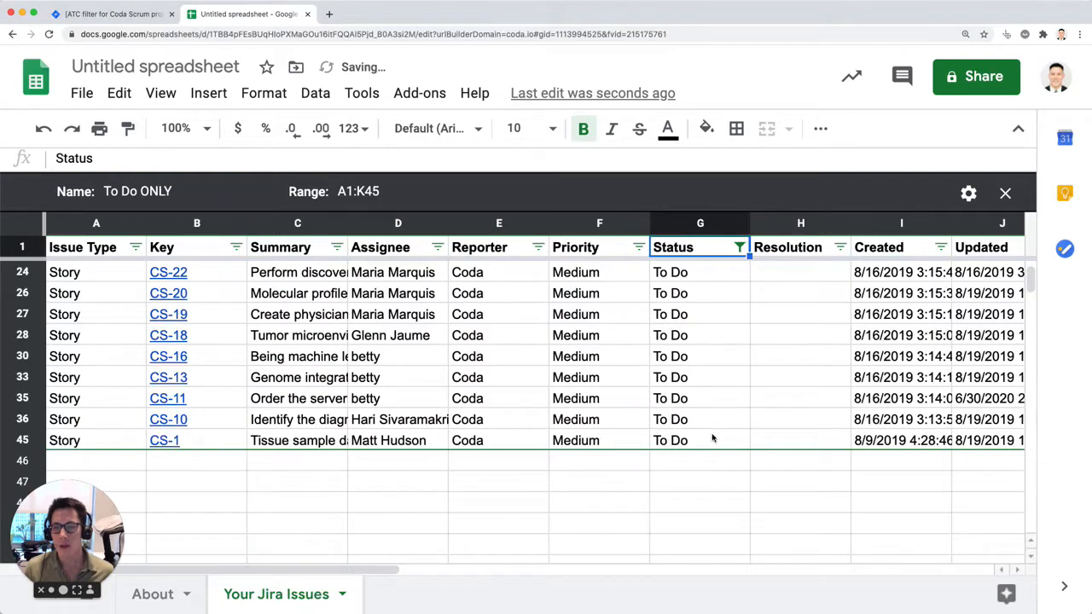
{"action": "scroll", "coordinate": [713, 438], "scroll_direction": "up", "scroll_amount": 5}
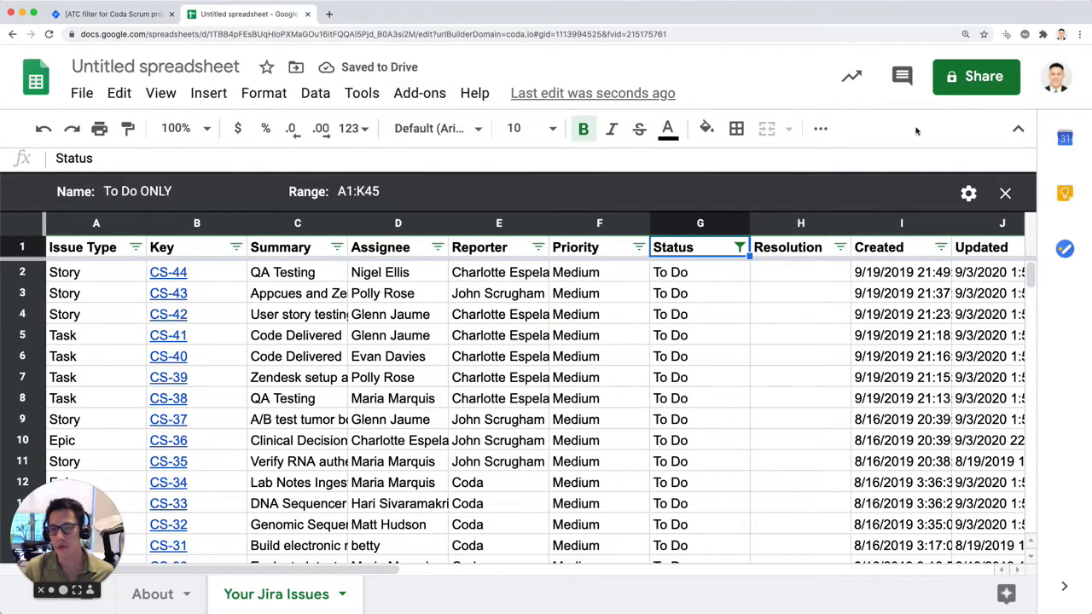
Step: Check the list of saved filter views and review the issues shown by To Do ONLY
{"action": "left_click", "coordinate": [315, 93]}
{"action": "mouse_move", "coordinate": [362, 93]}
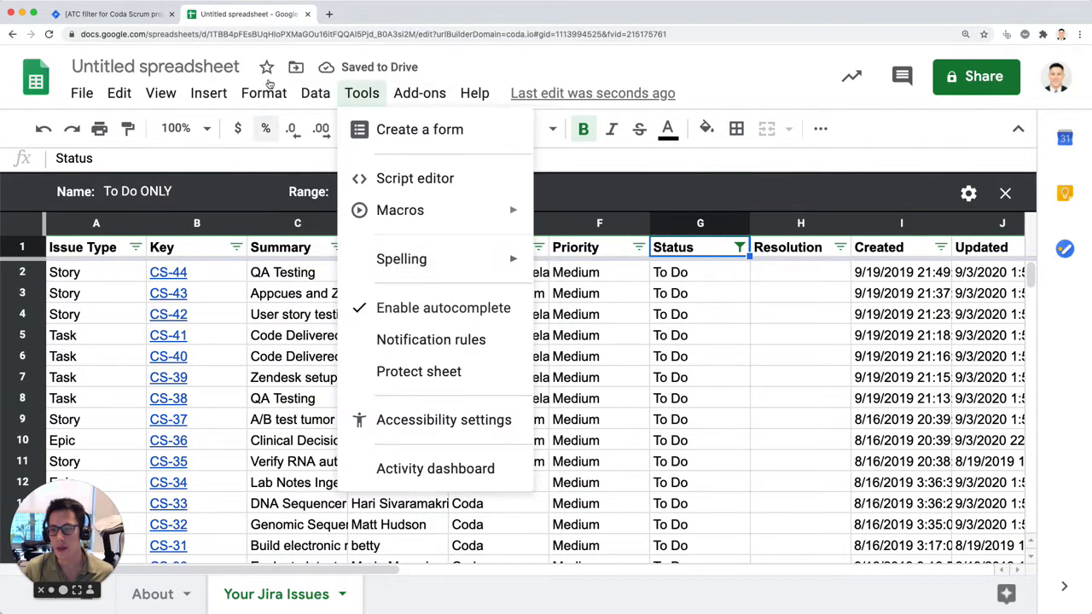
{"action": "mouse_move", "coordinate": [315, 93]}
{"action": "mouse_move", "coordinate": [376, 242]}
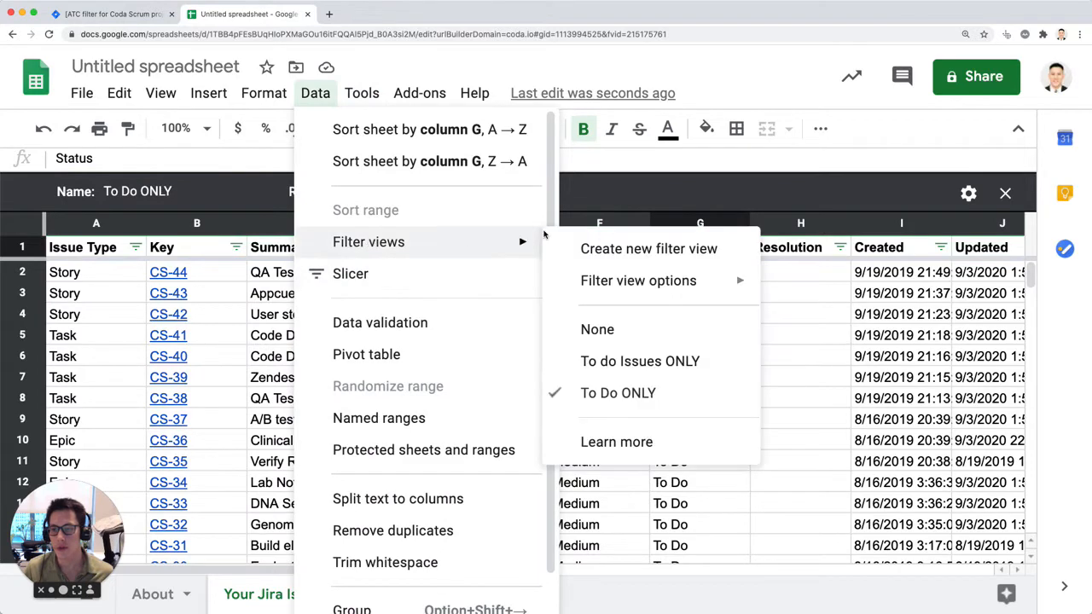
{"action": "left_click", "coordinate": [695, 398]}
{"action": "scroll", "coordinate": [811, 335], "scroll_direction": "down", "scroll_amount": 4}
{"action": "scroll", "coordinate": [894, 290], "scroll_direction": "up", "scroll_amount": 4}
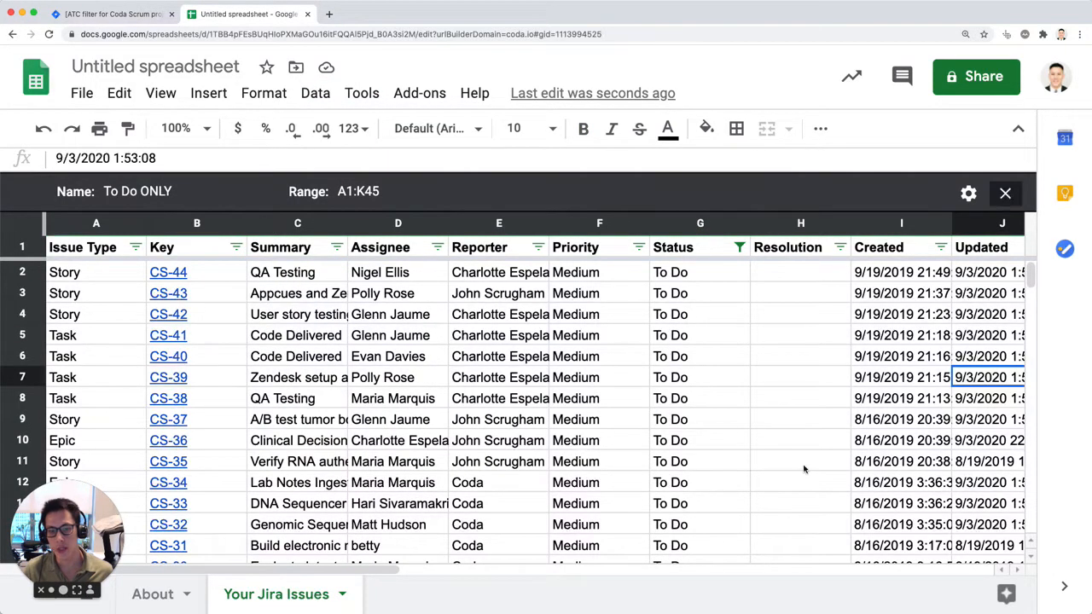
Step: Close the To Do ONLY filter view and review the statuses in the unfiltered issue table
{"action": "left_click", "coordinate": [1005, 192]}
{"action": "left_click", "coordinate": [717, 485]}
{"action": "scroll", "coordinate": [678, 353], "scroll_direction": "down", "scroll_amount": 7}
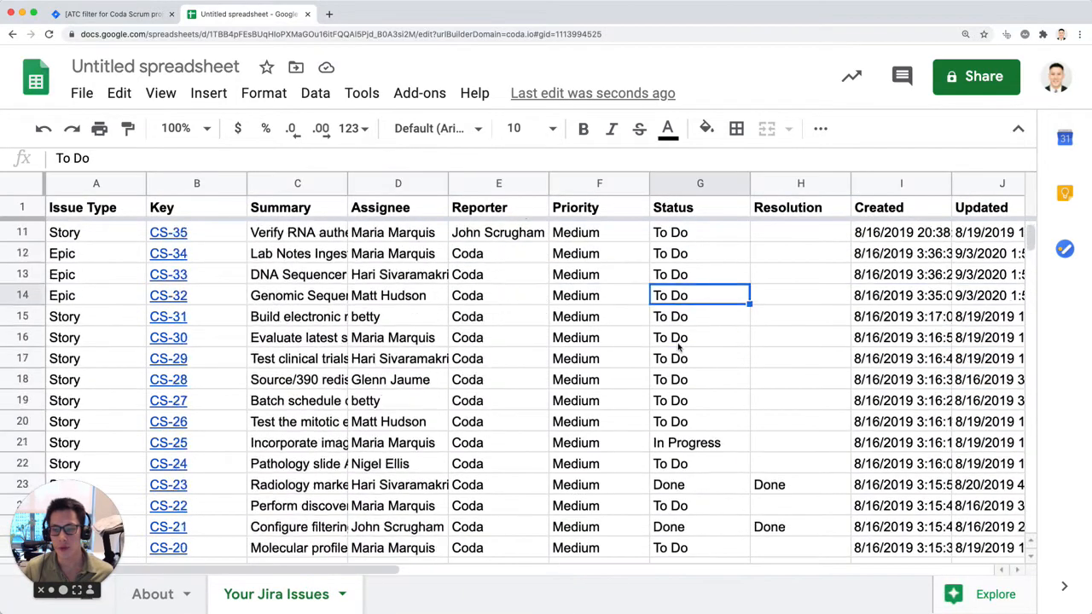
{"action": "scroll", "coordinate": [677, 354], "scroll_direction": "up", "scroll_amount": 7}
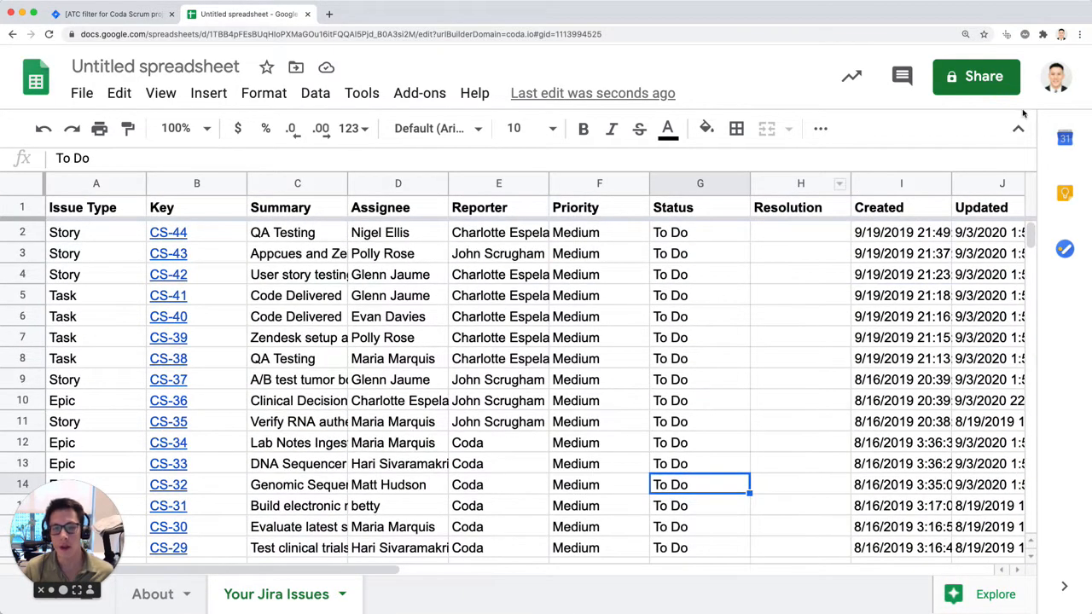
Step: Review the To Do ONLY filter view once more with the spreadsheet's menus hidden, and close the view
{"action": "left_click", "coordinate": [314, 93]}
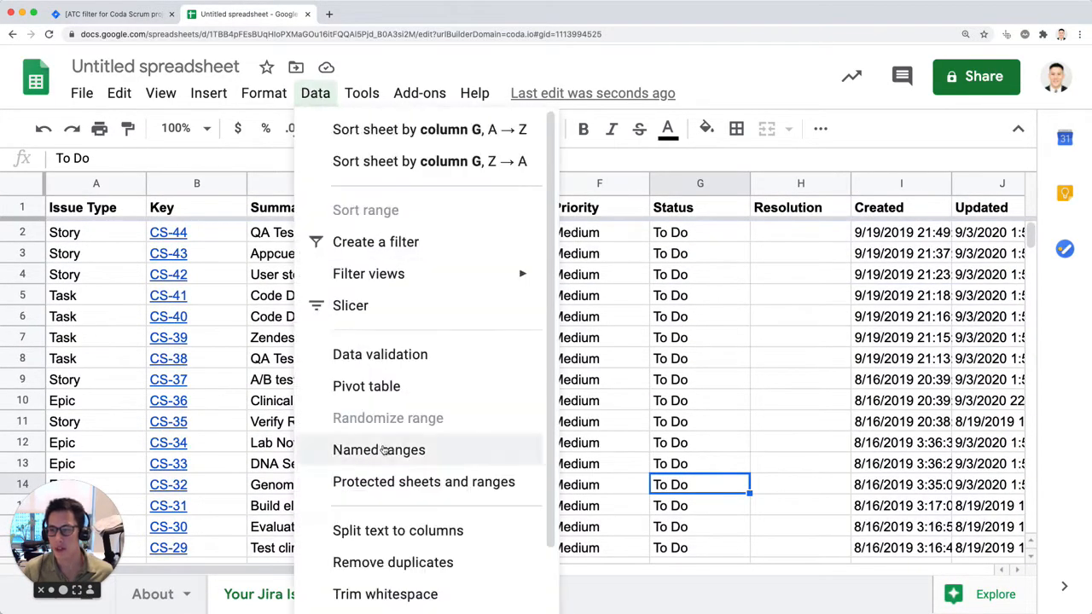
{"action": "mouse_move", "coordinate": [413, 283]}
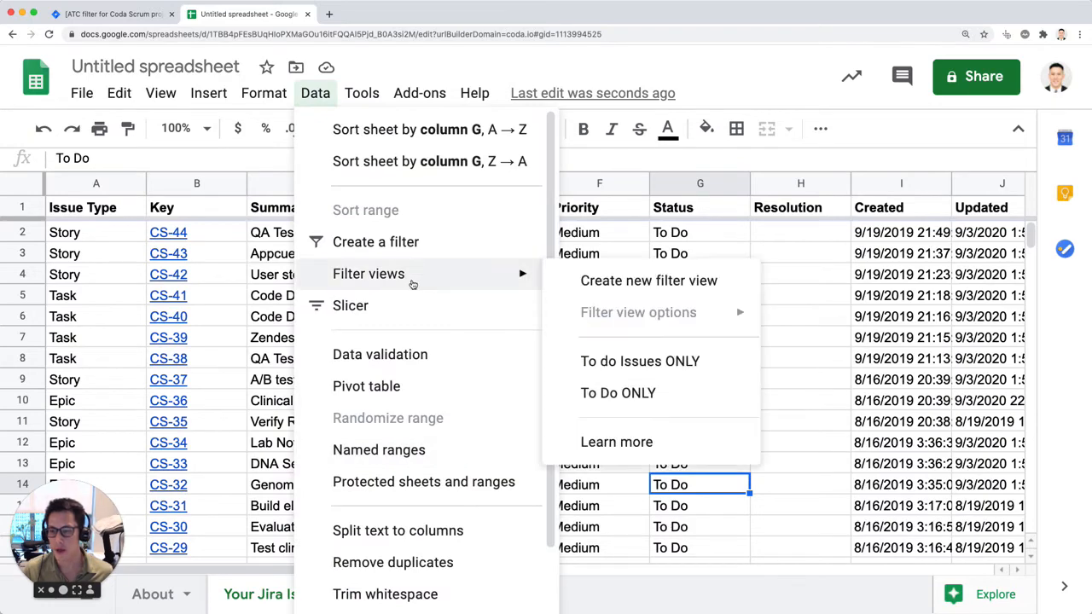
{"action": "left_click", "coordinate": [650, 393]}
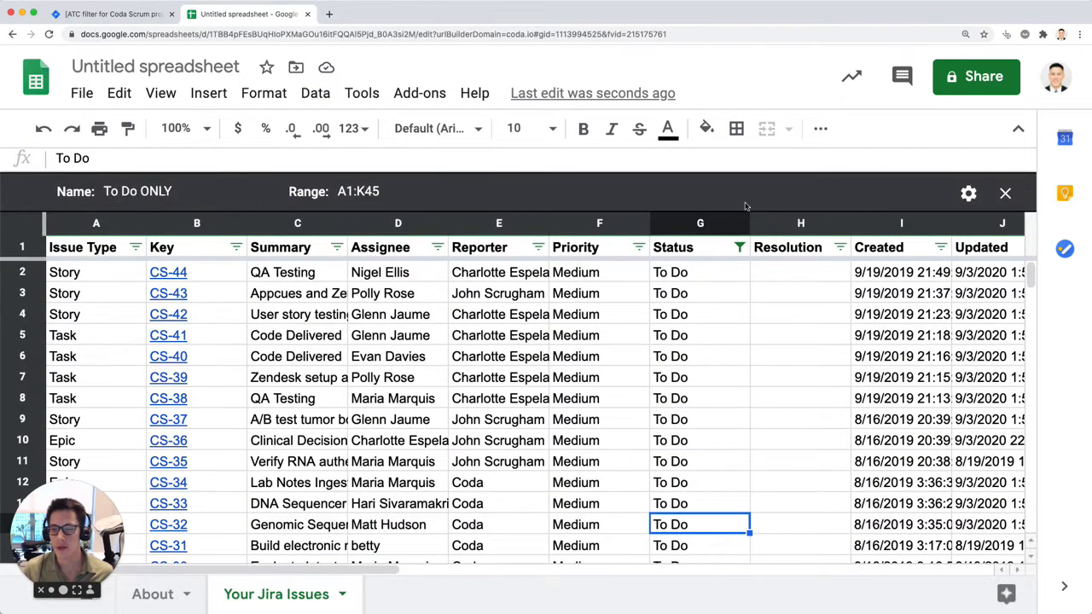
{"action": "left_click", "coordinate": [1019, 128]}
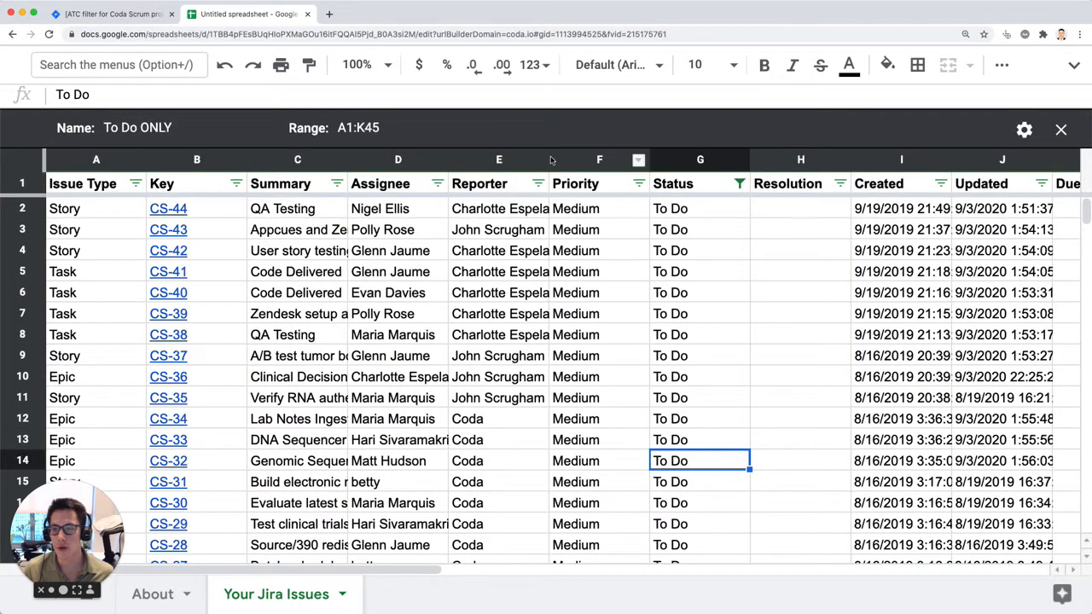
{"action": "scroll", "coordinate": [649, 335], "scroll_direction": "down", "scroll_amount": 15}
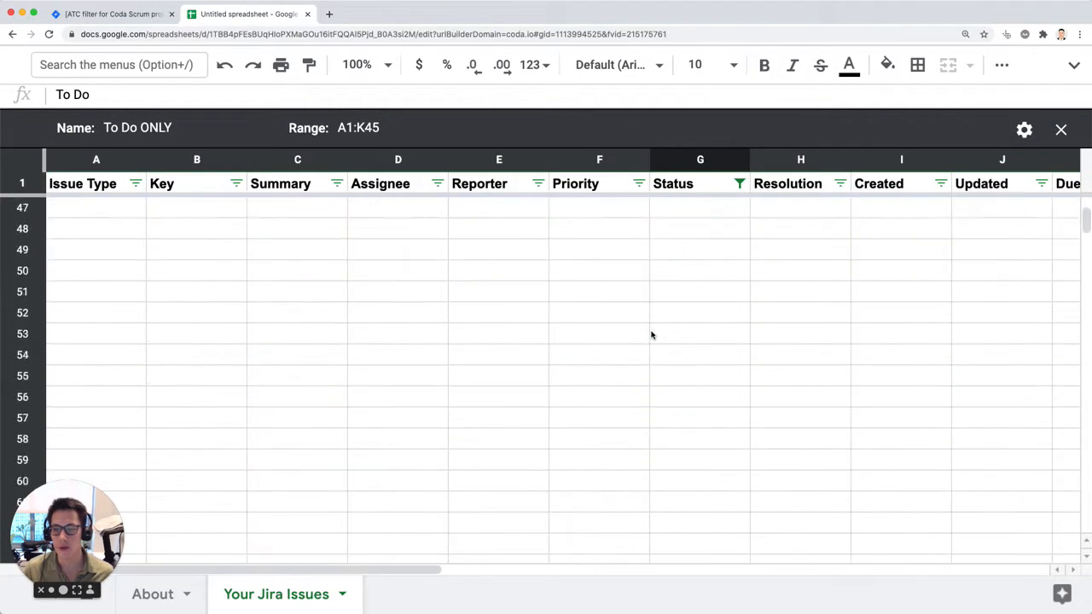
{"action": "scroll", "coordinate": [653, 341], "scroll_direction": "up", "scroll_amount": 15}
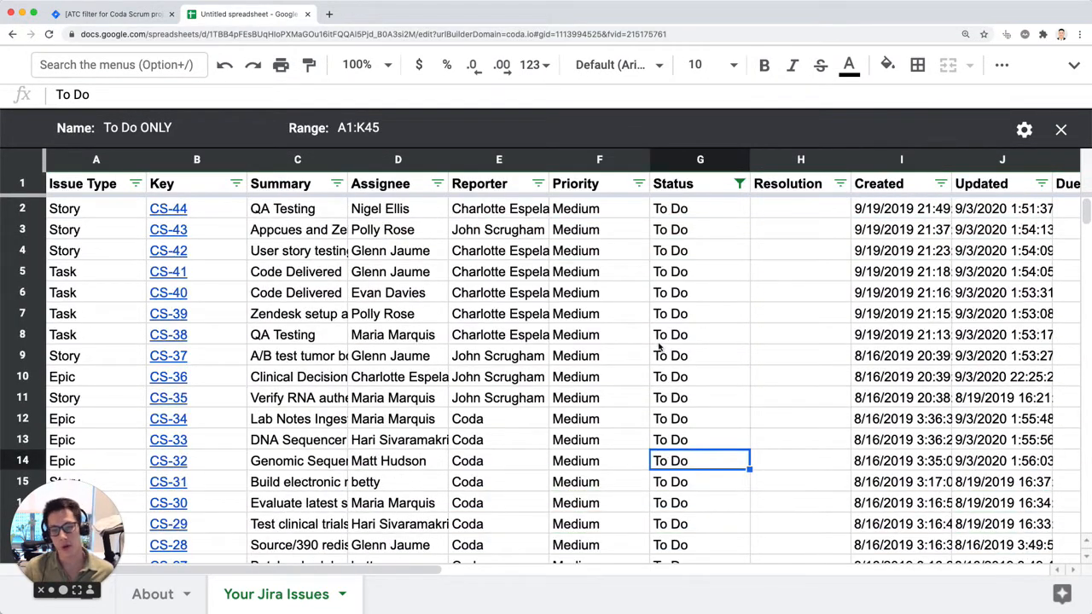
{"action": "left_click", "coordinate": [1061, 129]}
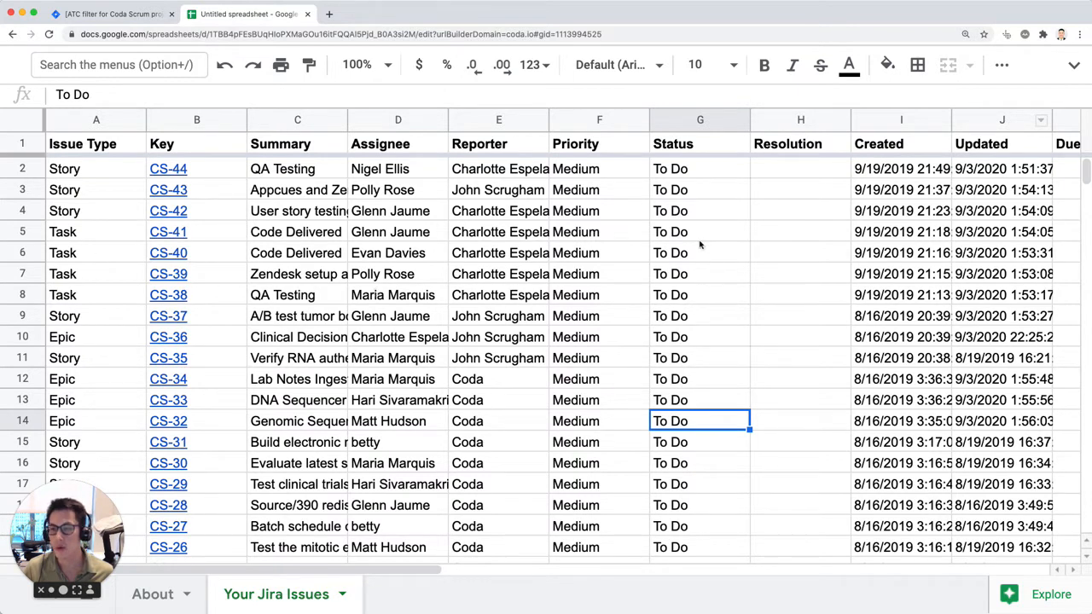
Step: Add the header "Updated Date" in cell L1, beside the Due date column
{"action": "left_click", "coordinate": [728, 178]}
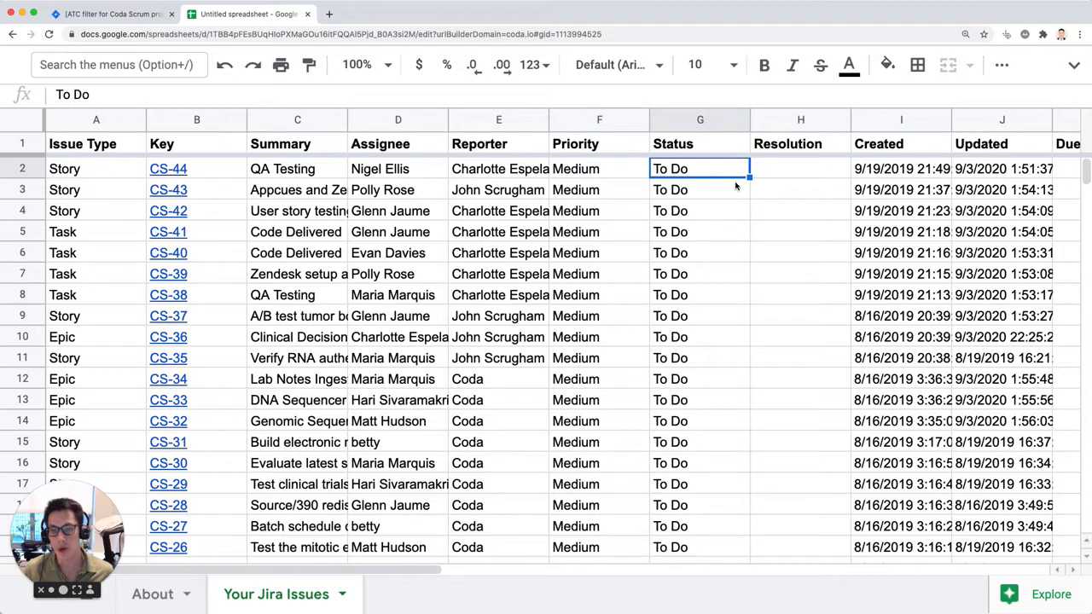
{"action": "key", "text": "Up"}
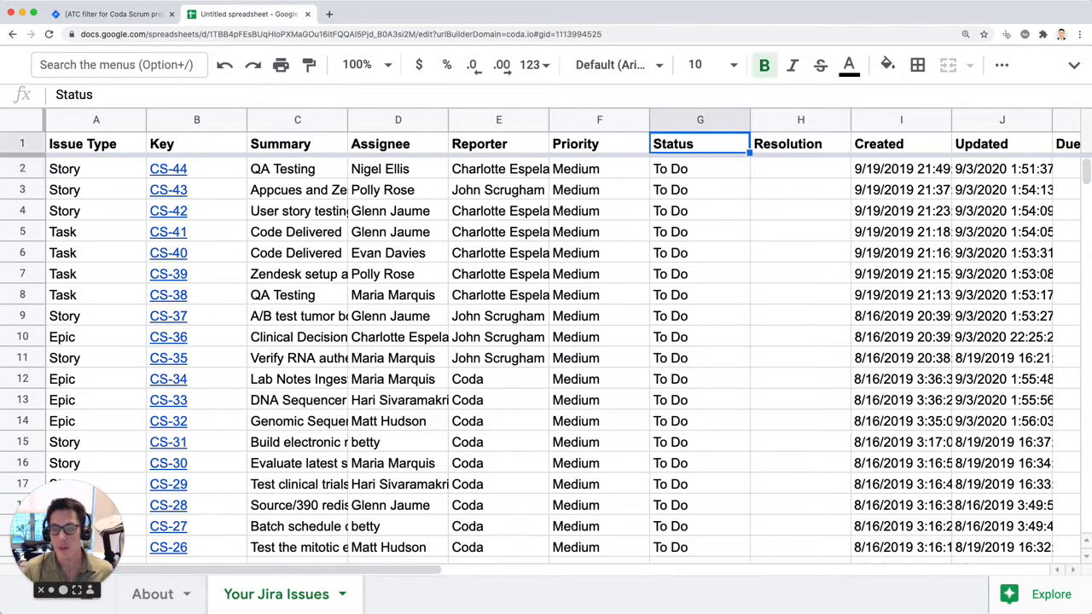
{"action": "key", "text": "Right"}
{"action": "key", "text": "Right"}
{"action": "key", "text": "Right"}
{"action": "key", "text": "Right"}
{"action": "key", "text": "Right"}
{"action": "key", "text": "Right"}
{"action": "key", "text": "Left"}
{"action": "key", "text": "Right"}
{"action": "key", "text": "Left"}
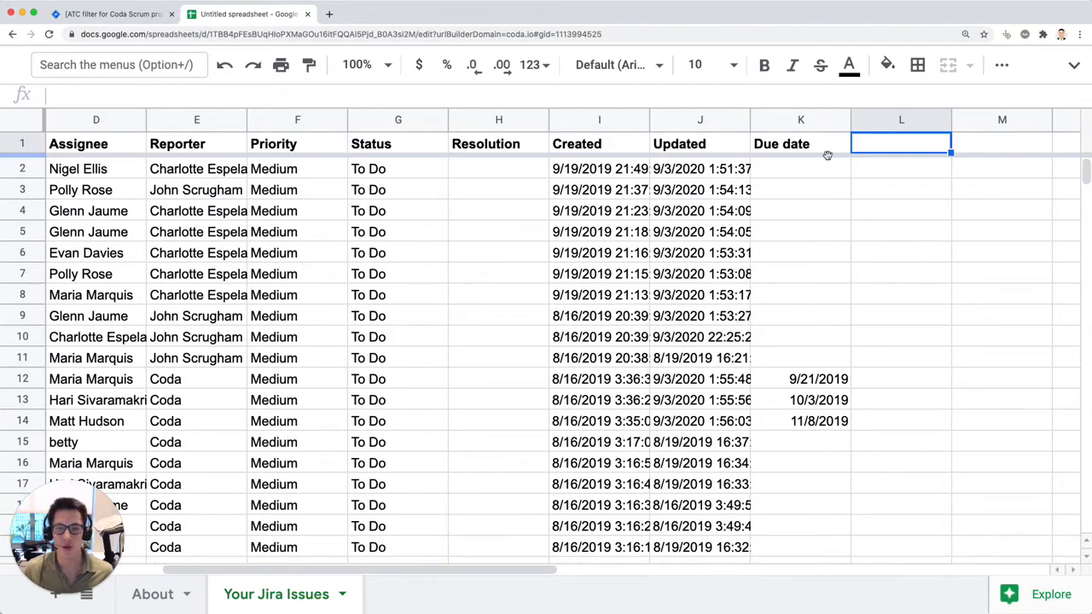
{"action": "type", "text": "Updated Date"}
{"action": "key", "text": "Return"}
{"action": "key", "text": "Up"}
Step: Inspect the full timestamps in the Updated column by widening column J and narrowing it again
{"action": "left_click", "coordinate": [717, 210]}
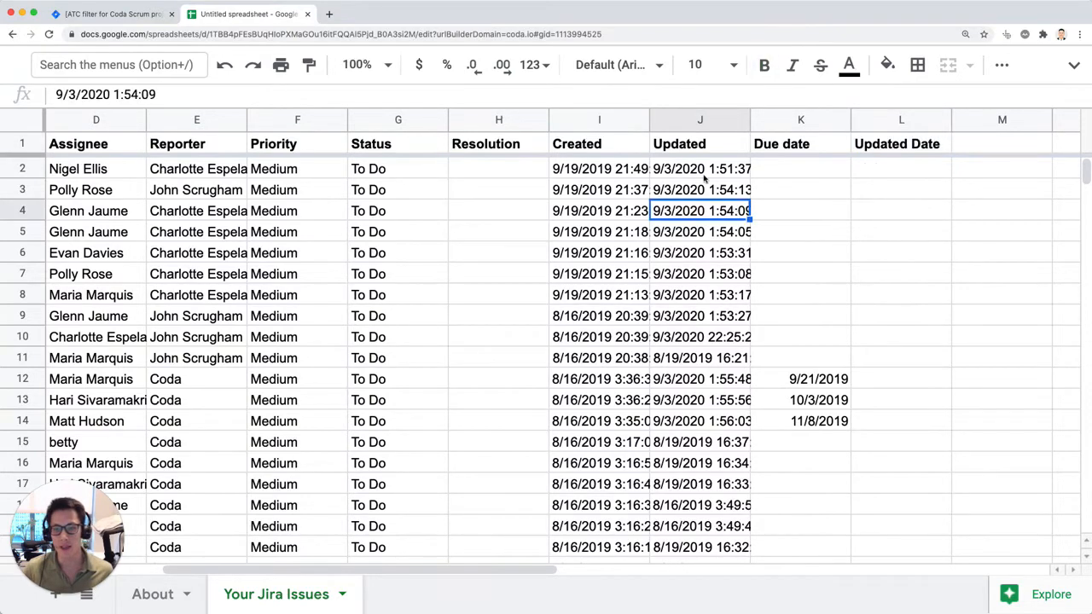
{"action": "left_click", "coordinate": [704, 169]}
{"action": "double_click", "coordinate": [717, 171]}
{"action": "key", "text": "Escape"}
{"action": "left_click_drag", "start_coordinate": [750, 119], "coordinate": [836, 119]}
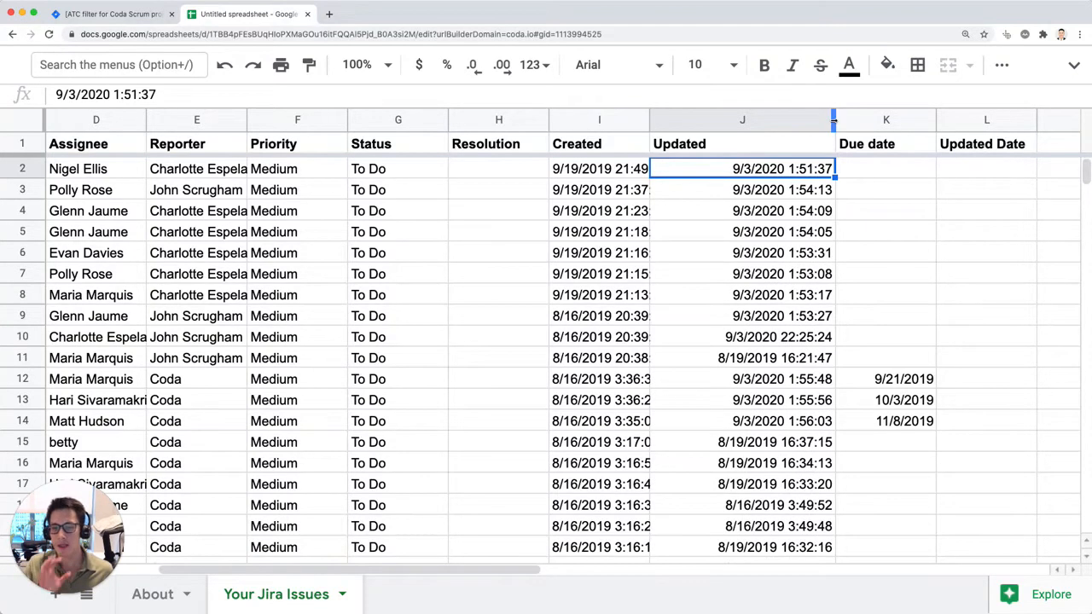
{"action": "left_click_drag", "start_coordinate": [837, 116], "coordinate": [756, 119]}
Step: Enter the formula =DATEVALUE(J2) in cell L2 of the Updated Date column
{"action": "left_click", "coordinate": [873, 170]}
{"action": "type", "text": "="}
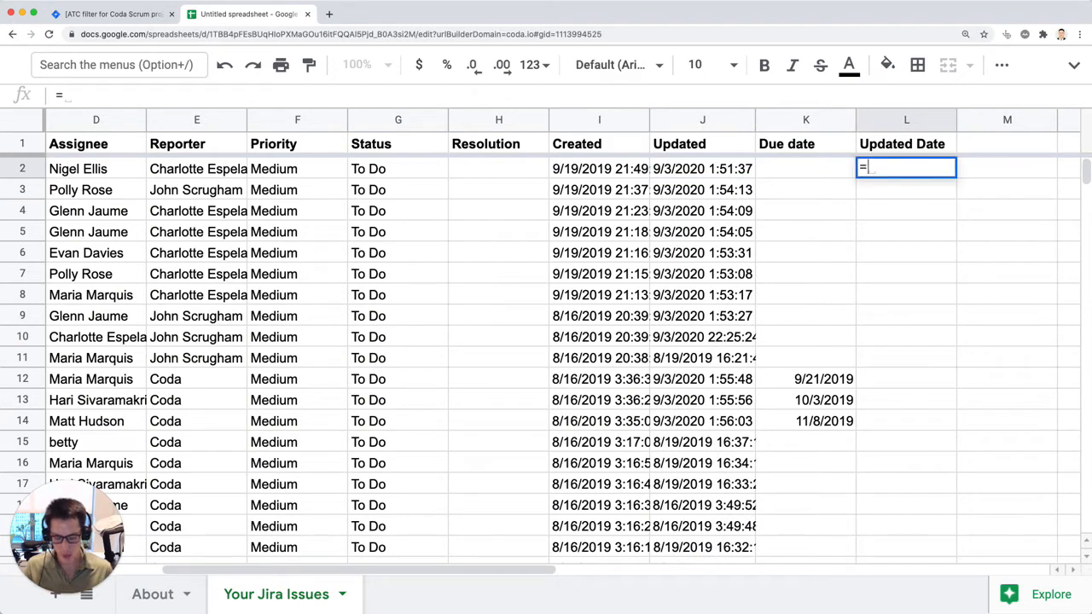
{"action": "type", "text": "datetime("}
{"action": "key", "text": "BackSpace"}
{"action": "key", "text": "BackSpace"}
{"action": "key", "text": "BackSpace"}
{"action": "key", "text": "BackSpace"}
{"action": "key", "text": "BackSpace"}
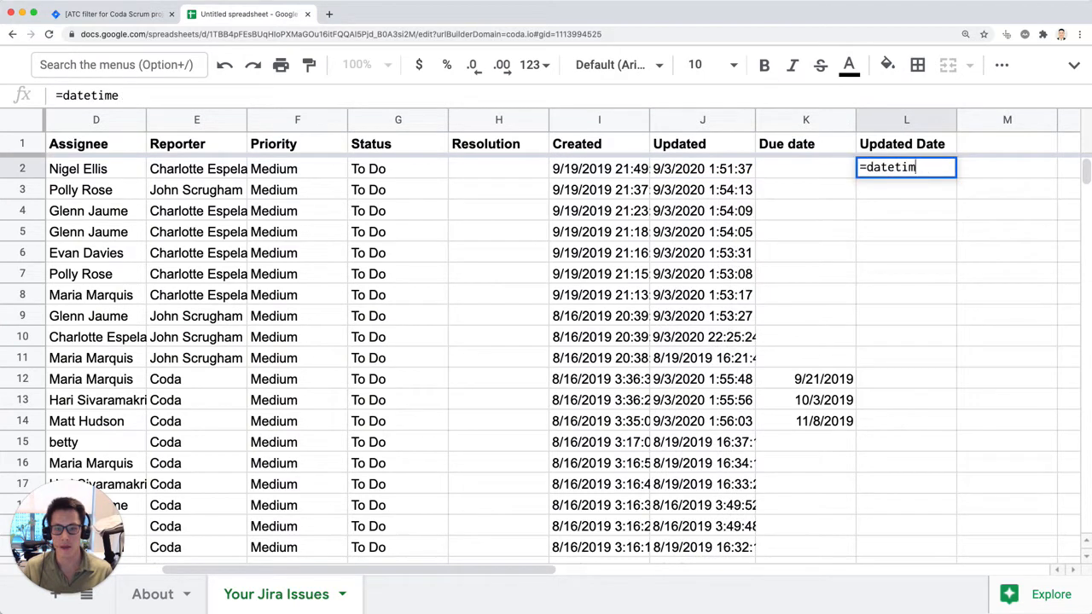
{"action": "key", "text": "BackSpace"}
{"action": "key", "text": "BackSpace"}
{"action": "key", "text": "BackSpace"}
{"action": "key", "text": "BackSpace"}
{"action": "type", "text": "date"}
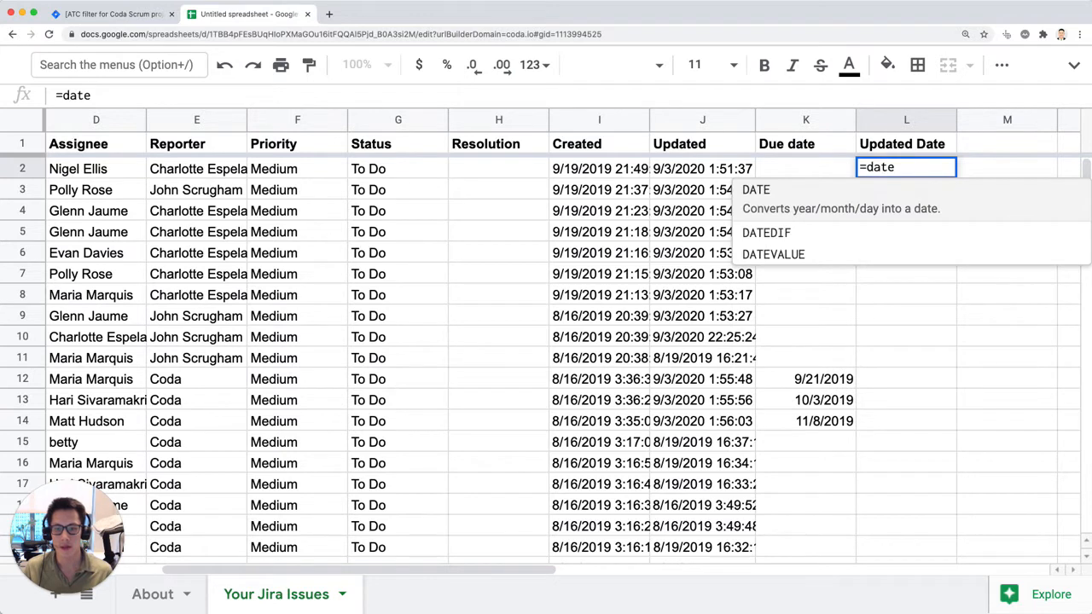
{"action": "key", "text": "Down"}
{"action": "key", "text": "Down"}
{"action": "key", "text": "Tab"}
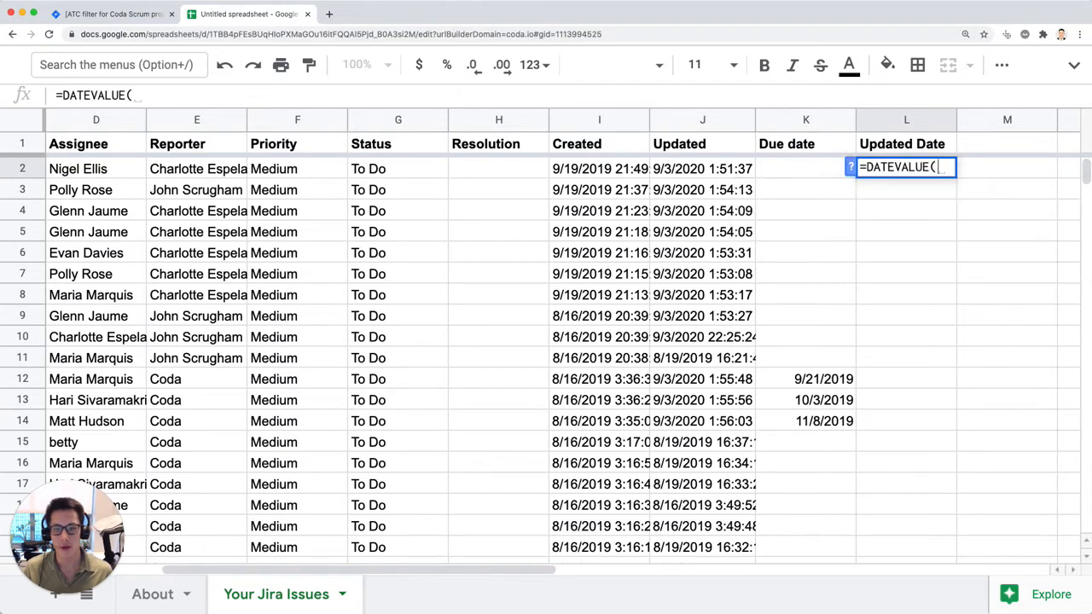
{"action": "key", "text": "Left"}
{"action": "key", "text": "Left"}
{"action": "key", "text": "Return"}
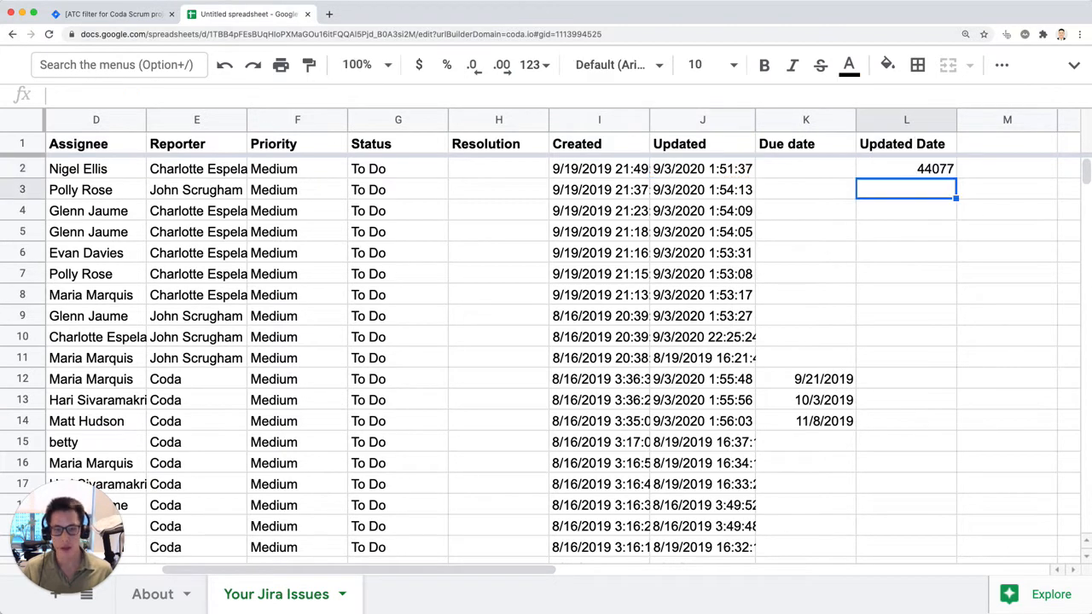
Step: Format the whole Updated Date column L as Date and hide the spreadsheet's menus again
{"action": "key", "text": "Up"}
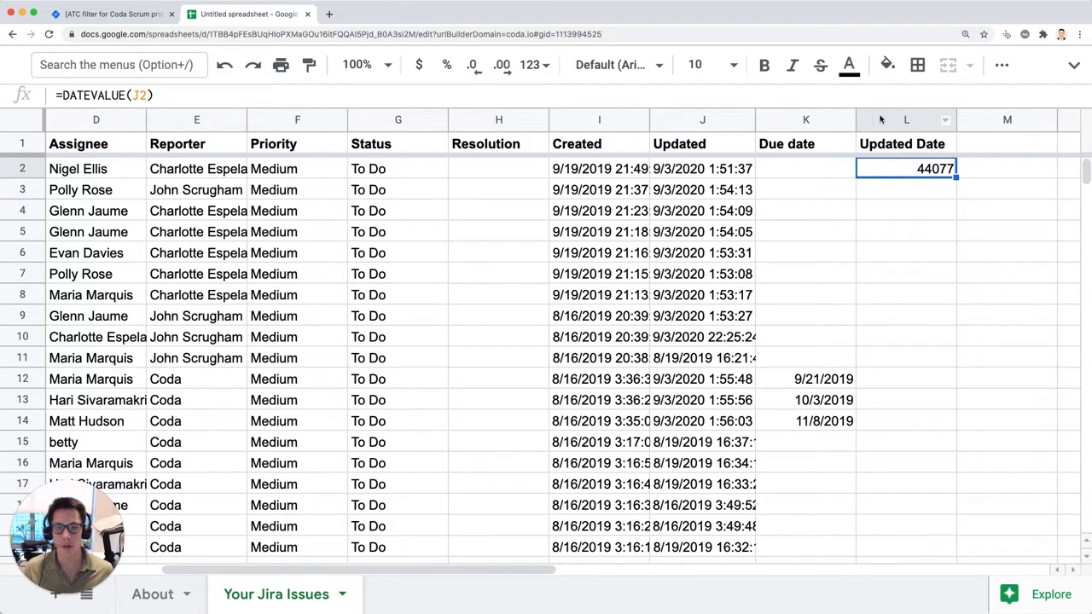
{"action": "left_click", "coordinate": [876, 119]}
{"action": "left_click", "coordinate": [1074, 65]}
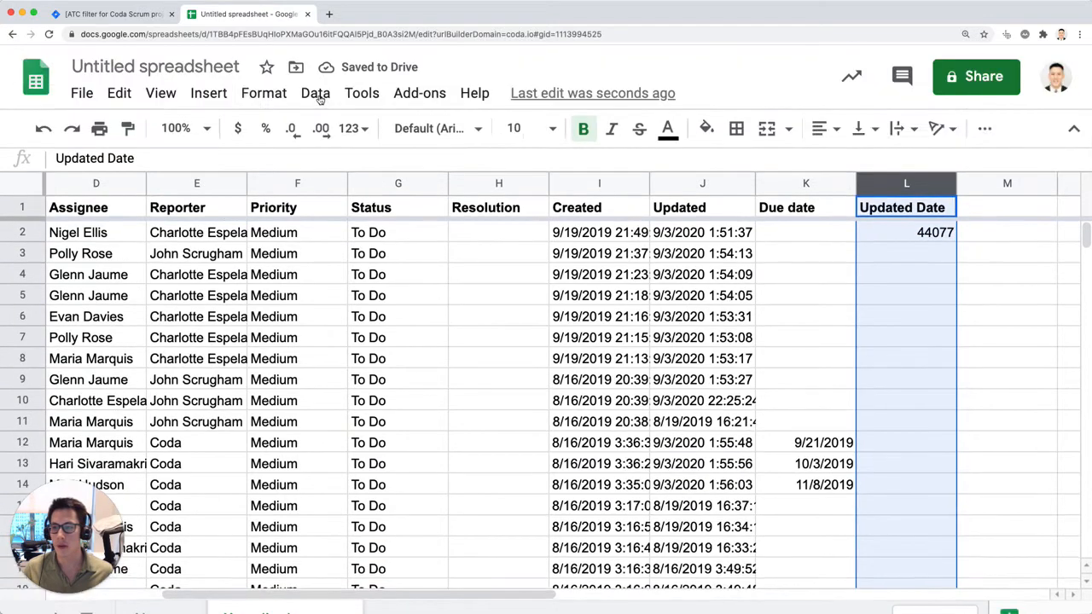
{"action": "left_click", "coordinate": [316, 94]}
{"action": "mouse_move", "coordinate": [268, 99]}
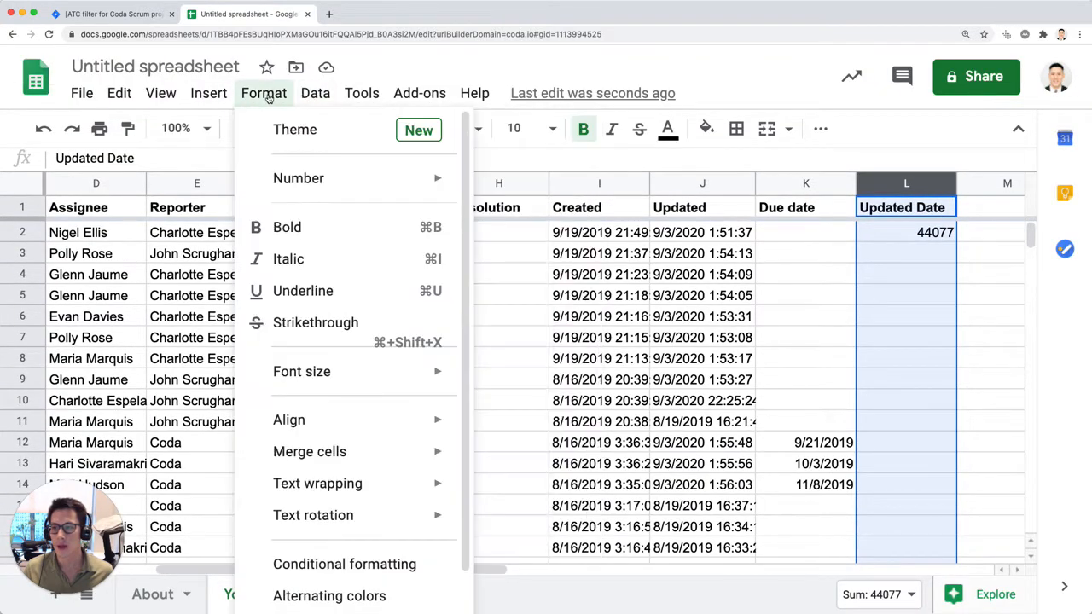
{"action": "mouse_move", "coordinate": [384, 178]}
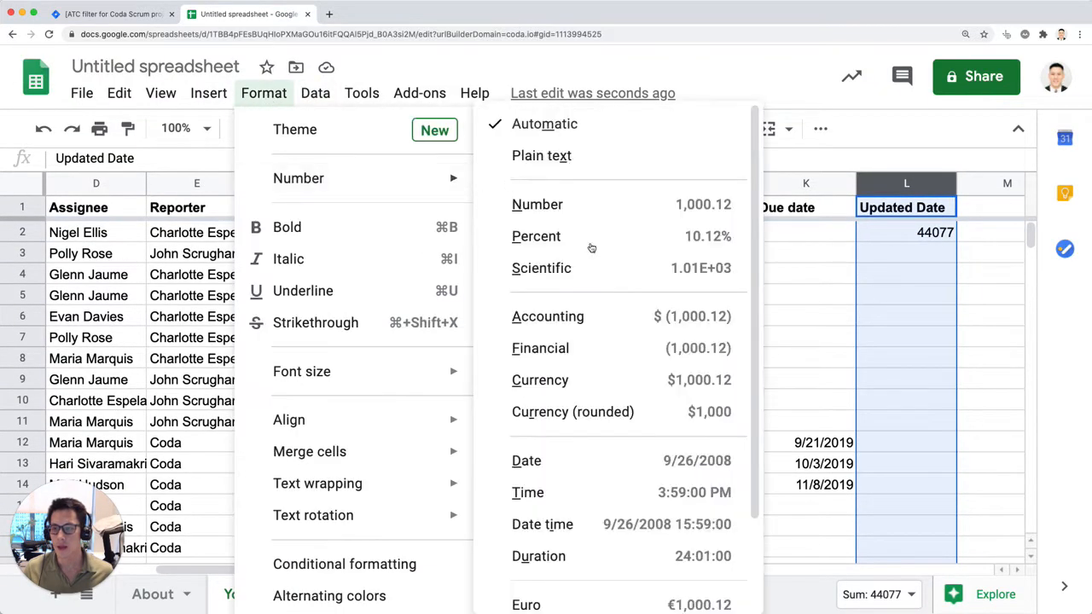
{"action": "left_click", "coordinate": [680, 460]}
{"action": "left_click", "coordinate": [1018, 128]}
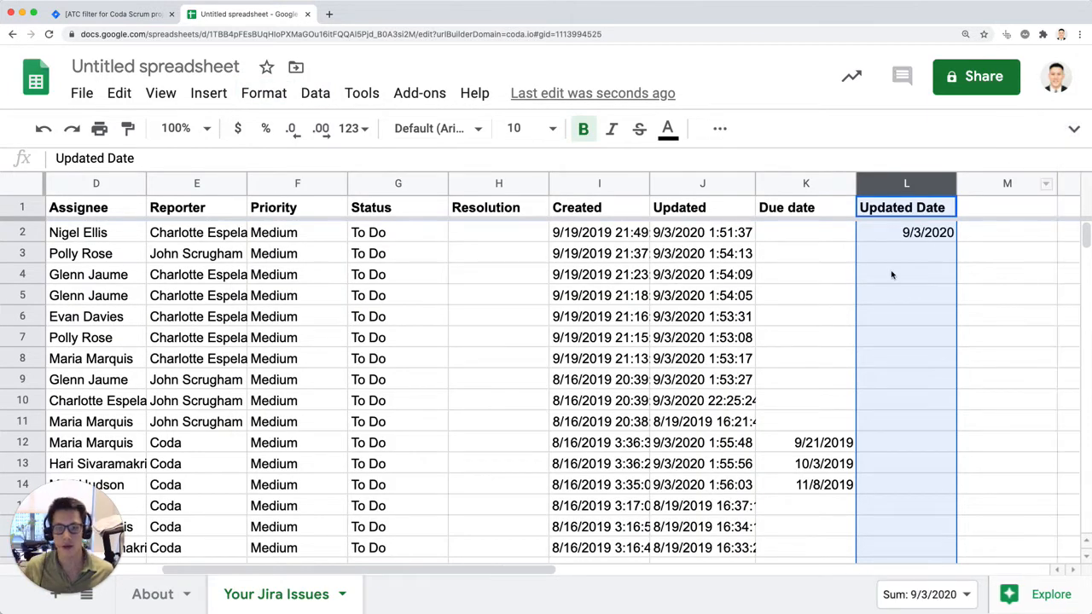
Step: Fill the DATEVALUE formula from L2 down the Updated Date column to the table's last row
{"action": "left_click", "coordinate": [753, 273]}
{"action": "key", "text": "super+Down"}
{"action": "key", "text": "Right"}
{"action": "key", "text": "Right"}
{"action": "key", "text": "Right"}
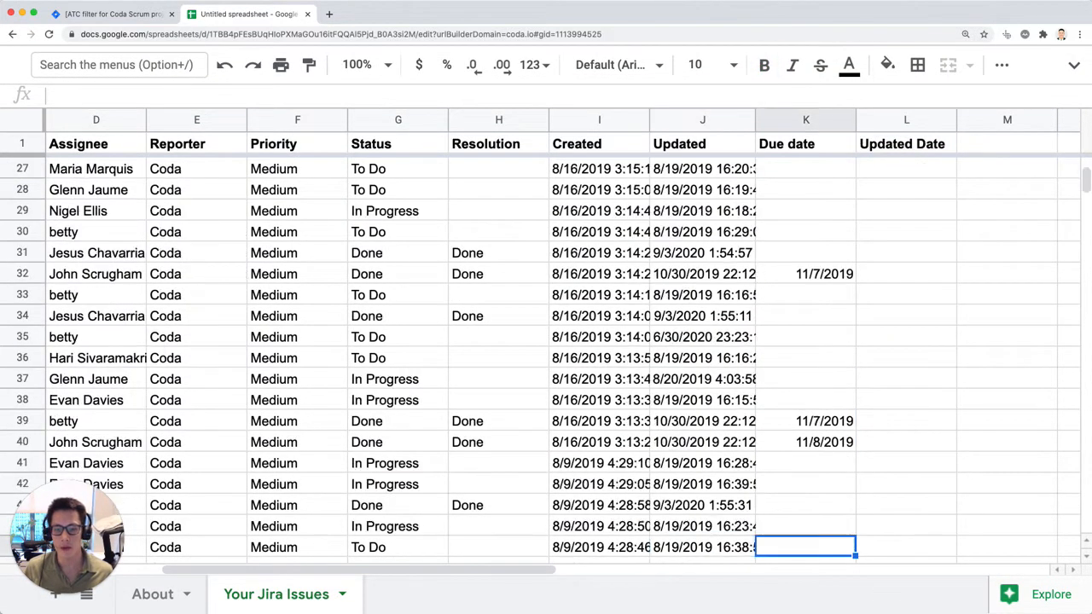
{"action": "key", "text": "Left"}
{"action": "key", "text": "super+shift+Up"}
{"action": "key", "text": "super+d"}
{"action": "key", "text": "super+Up"}
Step: Check several Updated Date formulas in column L against the matching timestamps in the Updated column
{"action": "key", "text": "Down"}
{"action": "key", "text": "Down"}
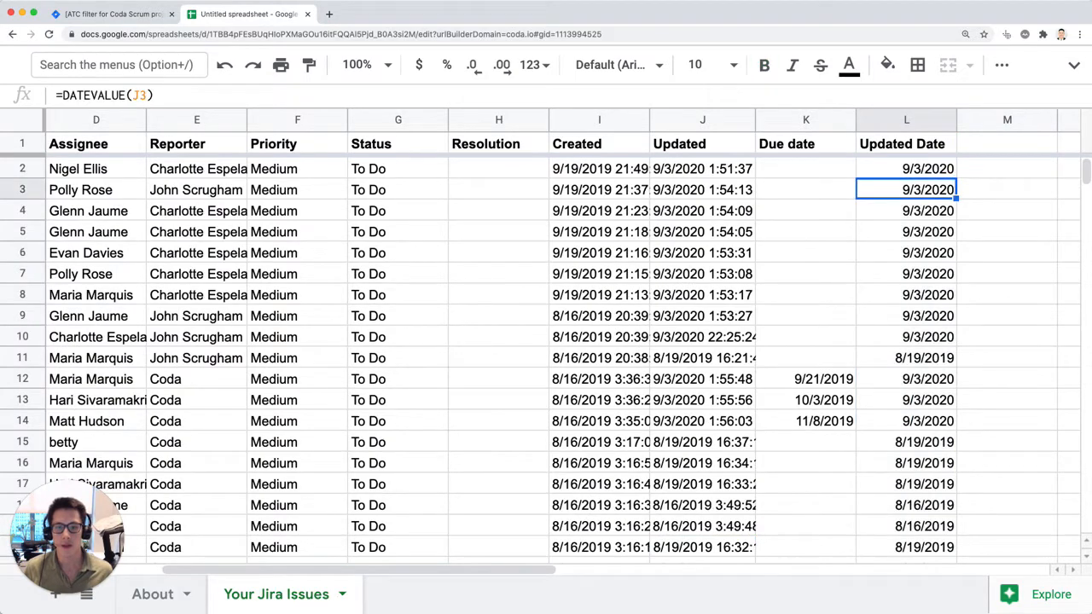
{"action": "left_click", "coordinate": [923, 315]}
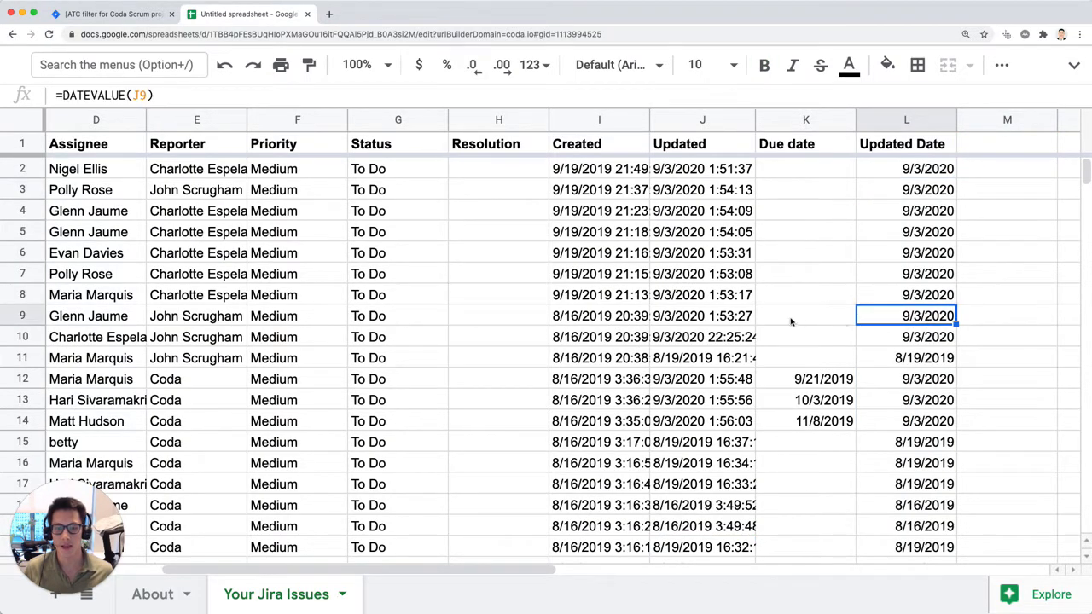
{"action": "left_click", "coordinate": [704, 317]}
{"action": "left_click", "coordinate": [907, 344]}
{"action": "left_click", "coordinate": [683, 380]}
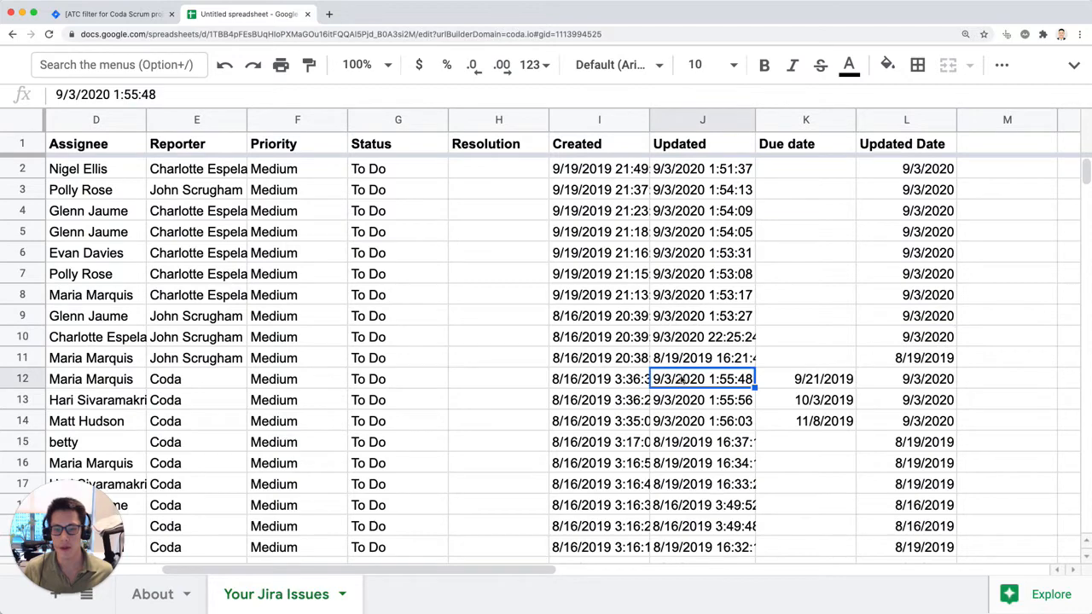
{"action": "left_click", "coordinate": [929, 339]}
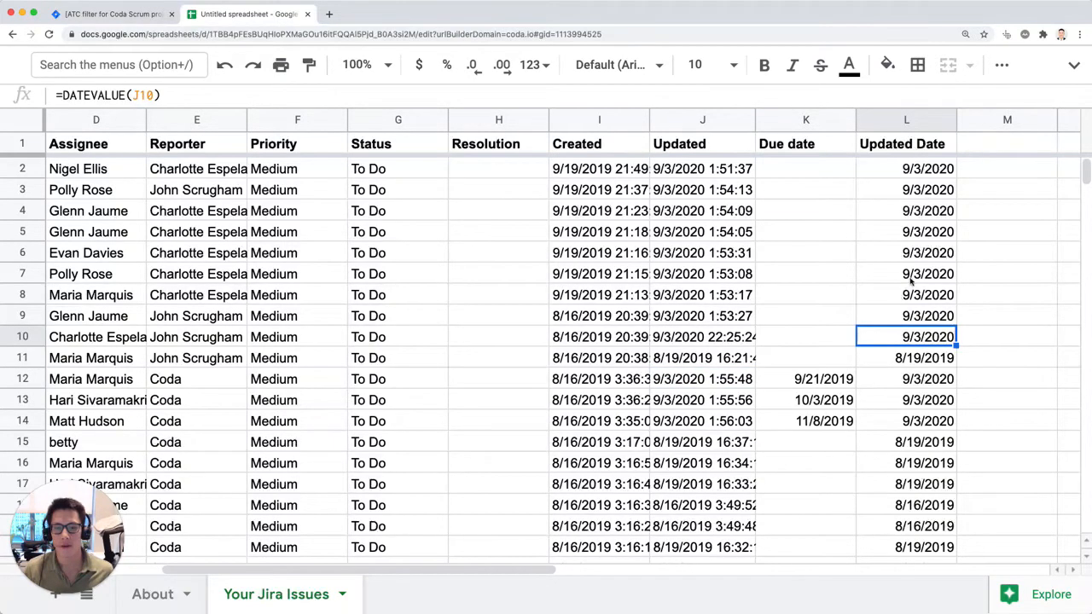
Step: Create a pivot table on a new sheet from the entire Jira issue table, A1:L45 including headers
{"action": "scroll", "coordinate": [829, 279], "scroll_direction": "left", "scroll_amount": 5}
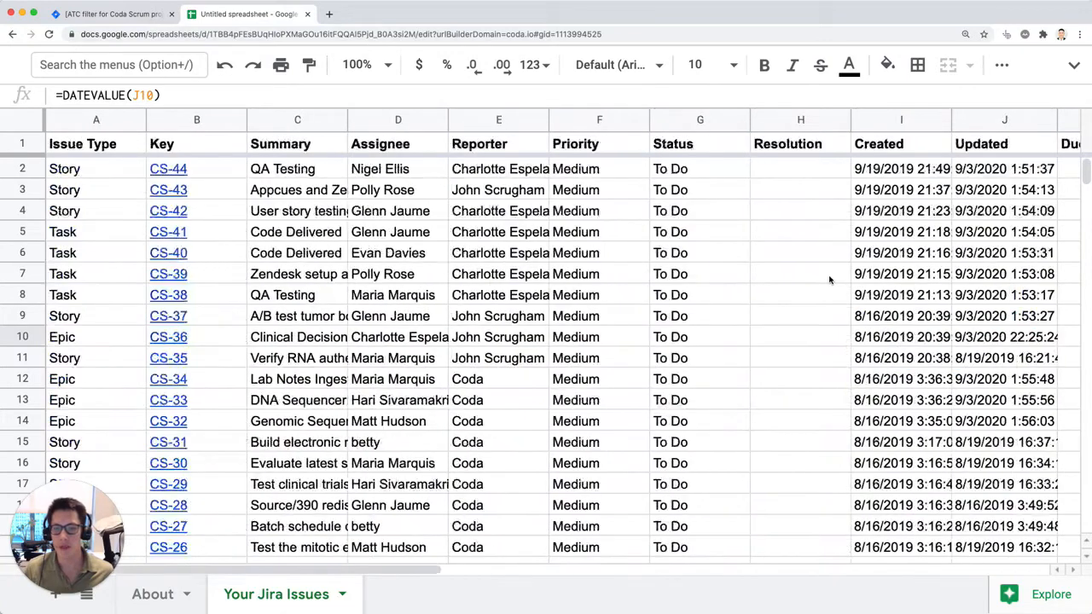
{"action": "left_click", "coordinate": [496, 274]}
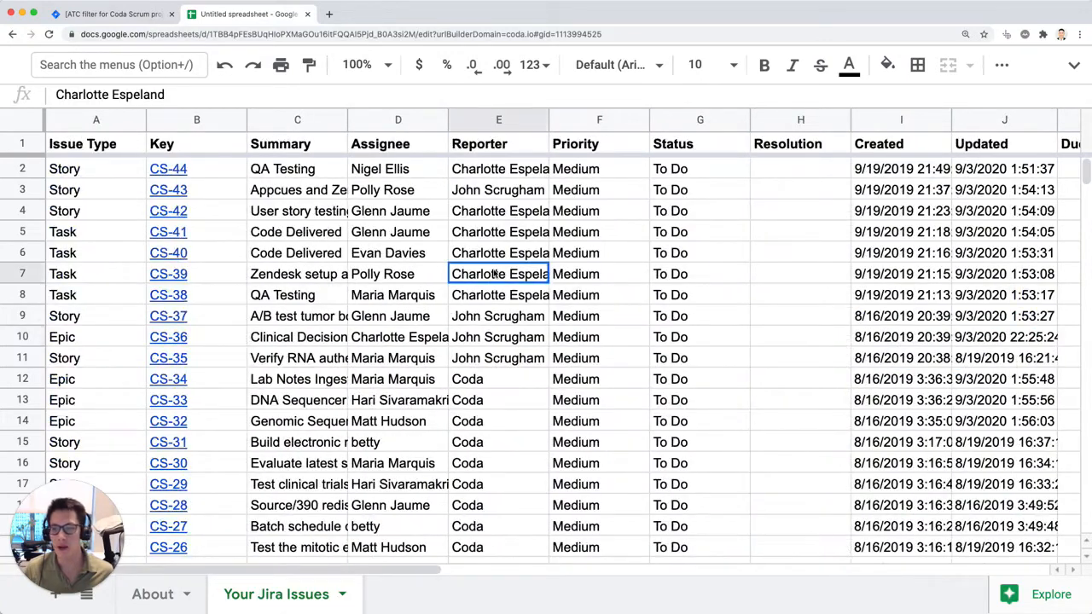
{"action": "left_click", "coordinate": [96, 144]}
{"action": "key", "text": "super+shift+Down"}
{"action": "key", "text": "super+shift+Right"}
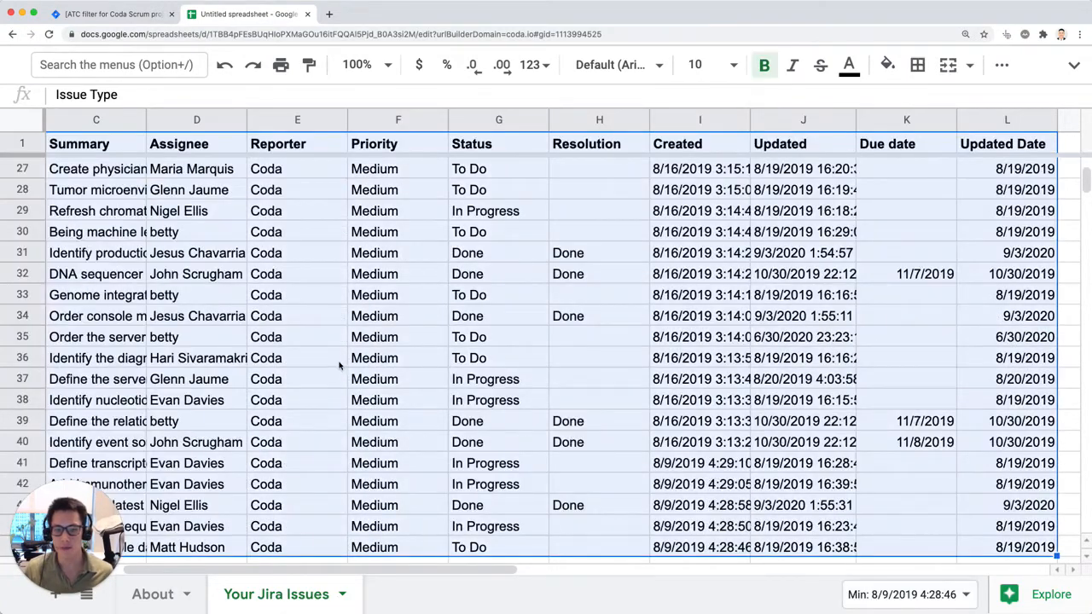
{"action": "left_click", "coordinate": [1074, 65]}
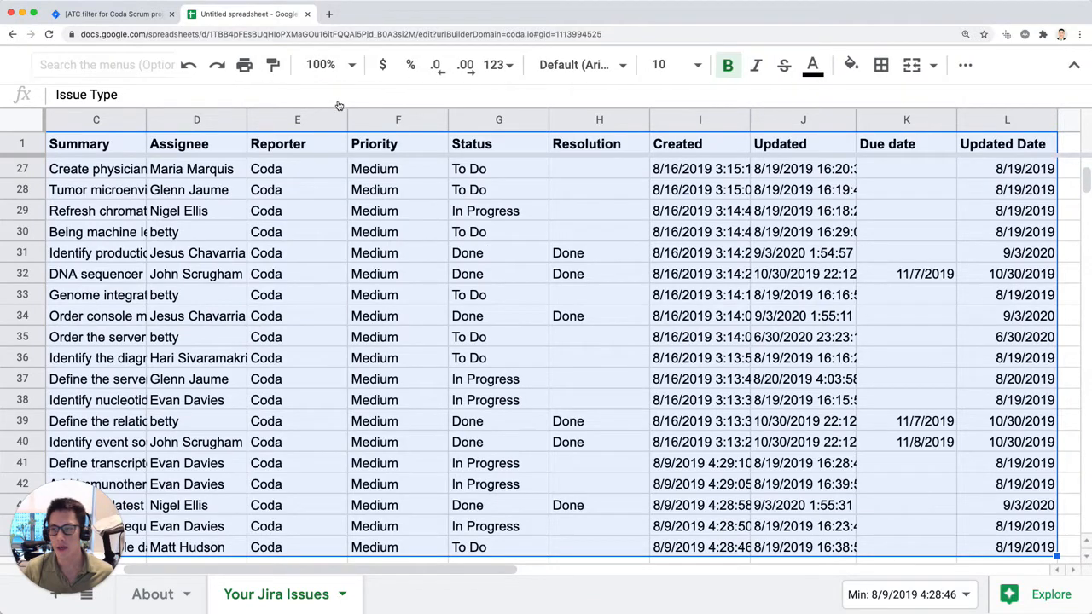
{"action": "left_click", "coordinate": [198, 95]}
{"action": "mouse_move", "coordinate": [264, 93]}
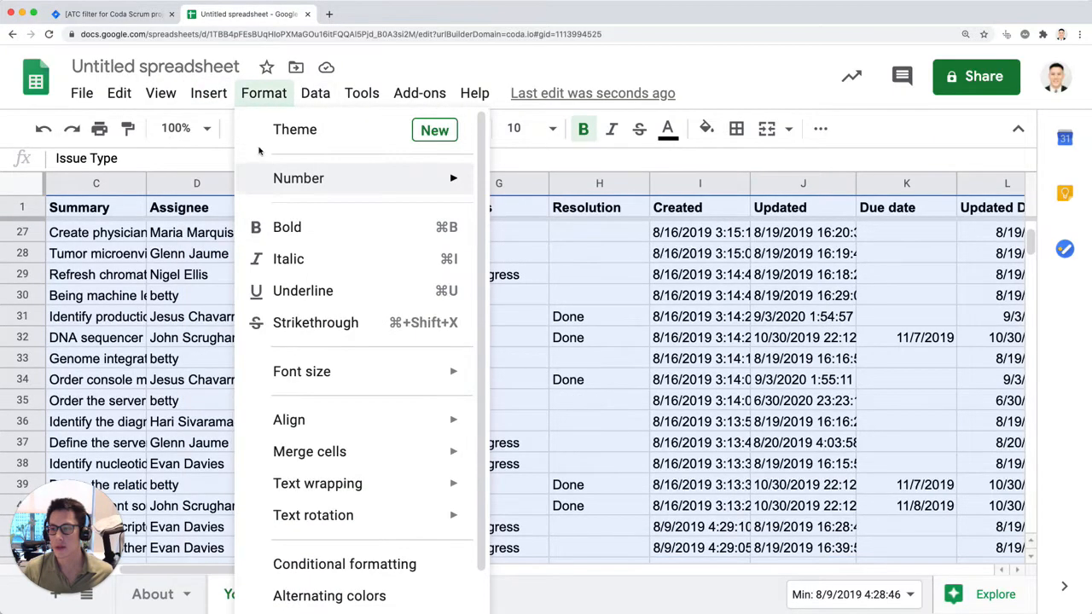
{"action": "mouse_move", "coordinate": [315, 96]}
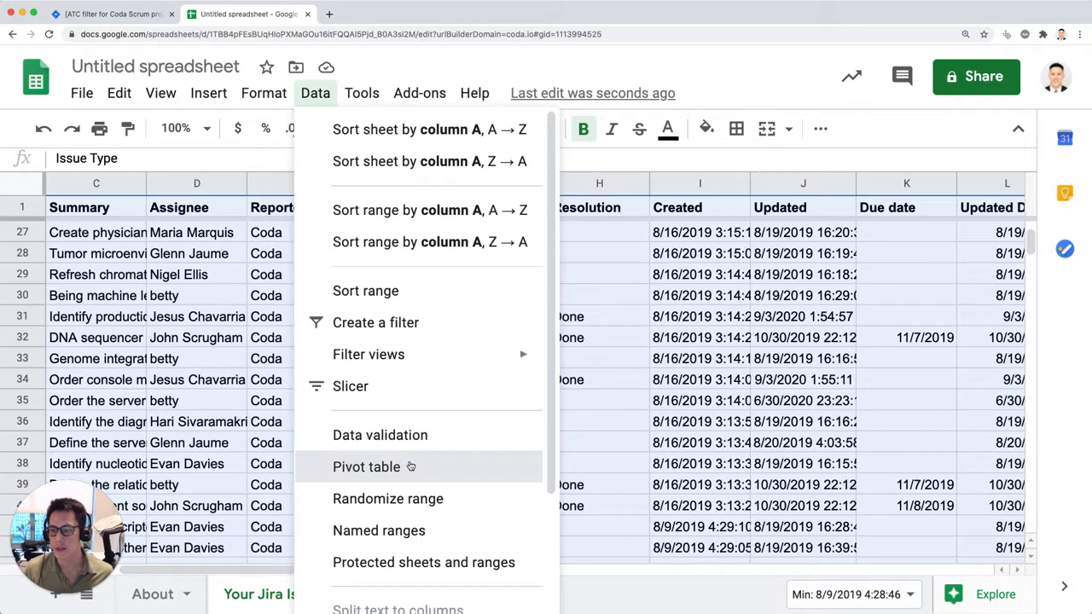
{"action": "left_click", "coordinate": [410, 467]}
{"action": "left_click", "coordinate": [646, 449]}
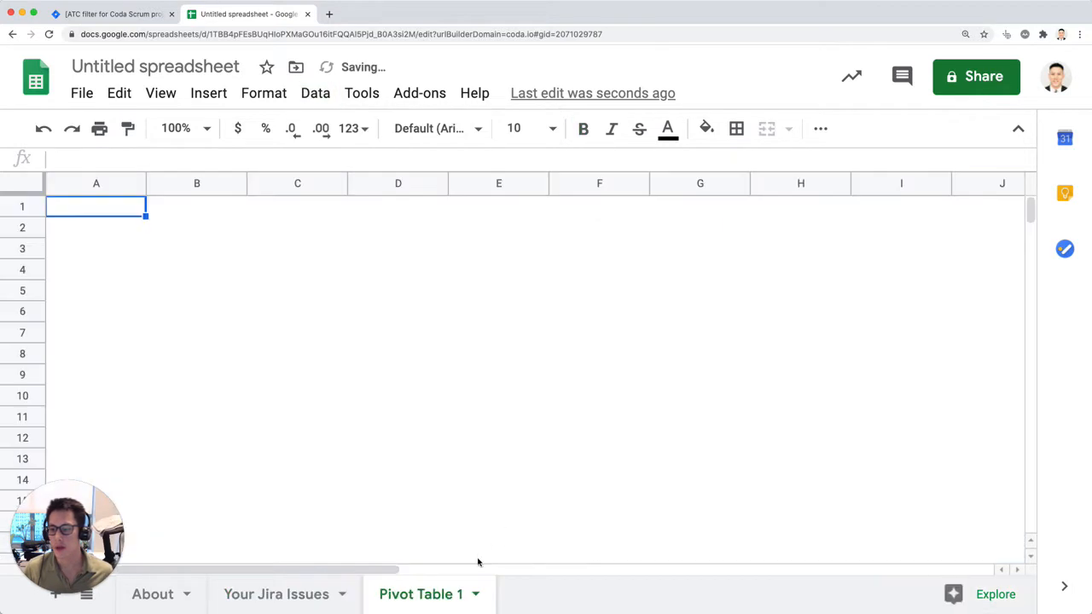
Step: Rename the pivot table sheet "Issues by Status" and hide the spreadsheet's menus
{"action": "double_click", "coordinate": [400, 599]}
{"action": "type", "text": "Issues by Stat"}
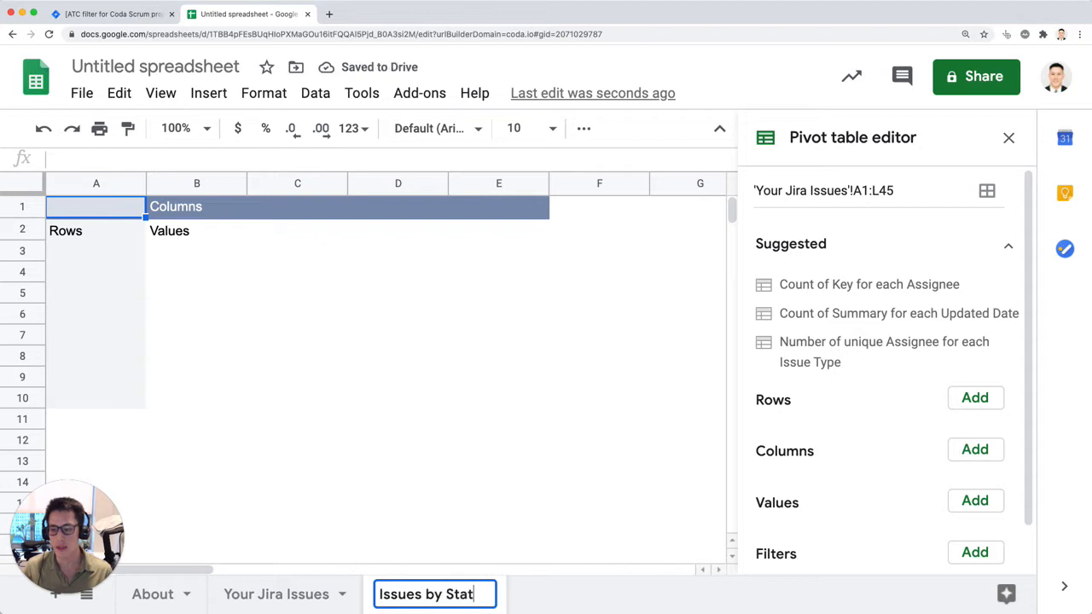
{"action": "type", "text": "us"}
{"action": "key", "text": "Return"}
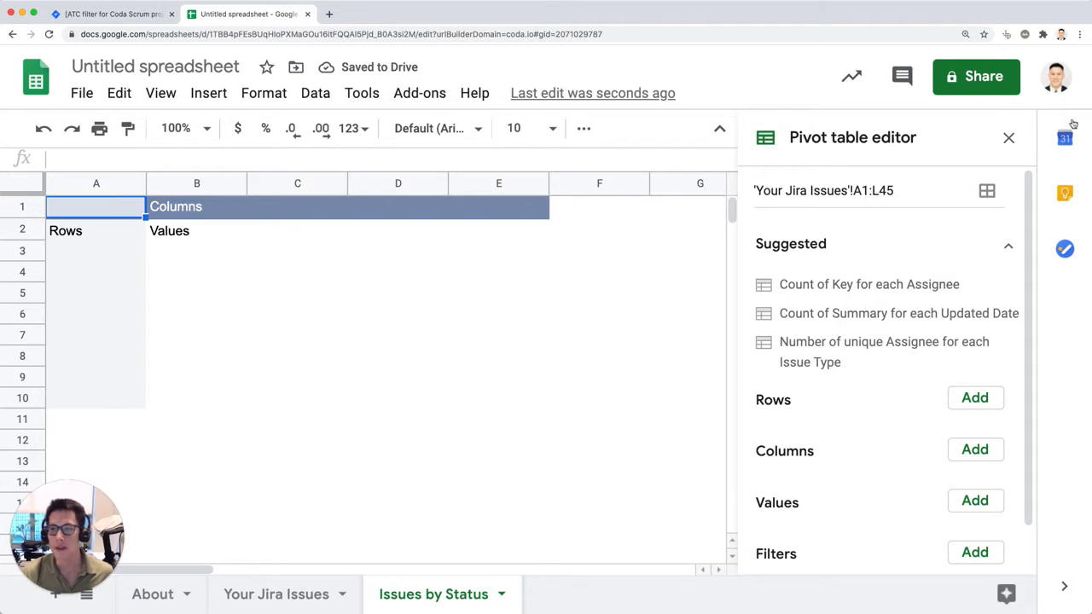
{"action": "left_click", "coordinate": [719, 128]}
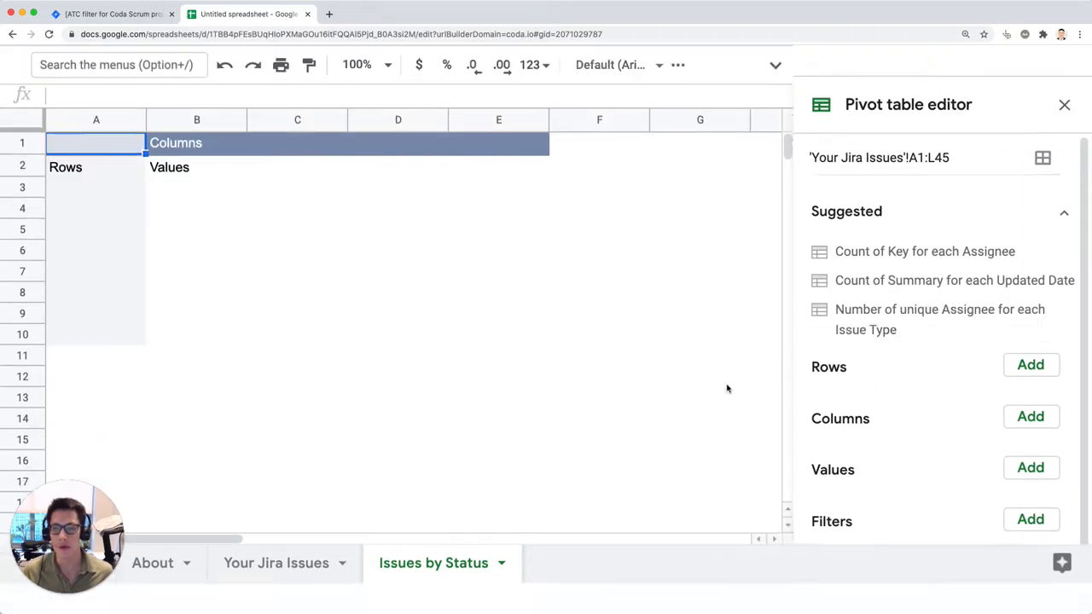
{"action": "left_click", "coordinate": [1049, 338]}
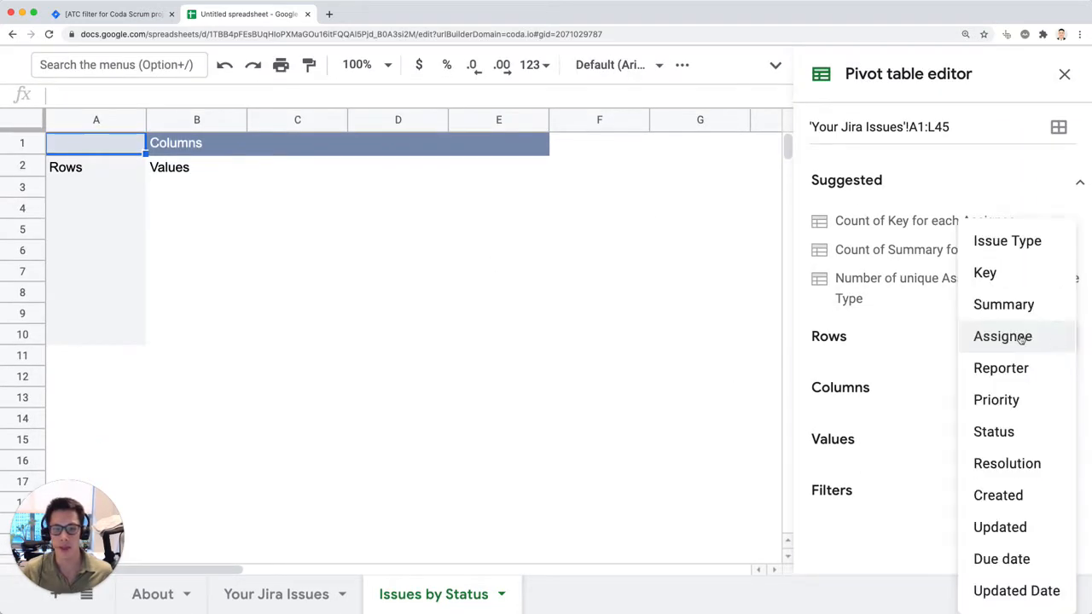
{"action": "left_click", "coordinate": [1014, 336]}
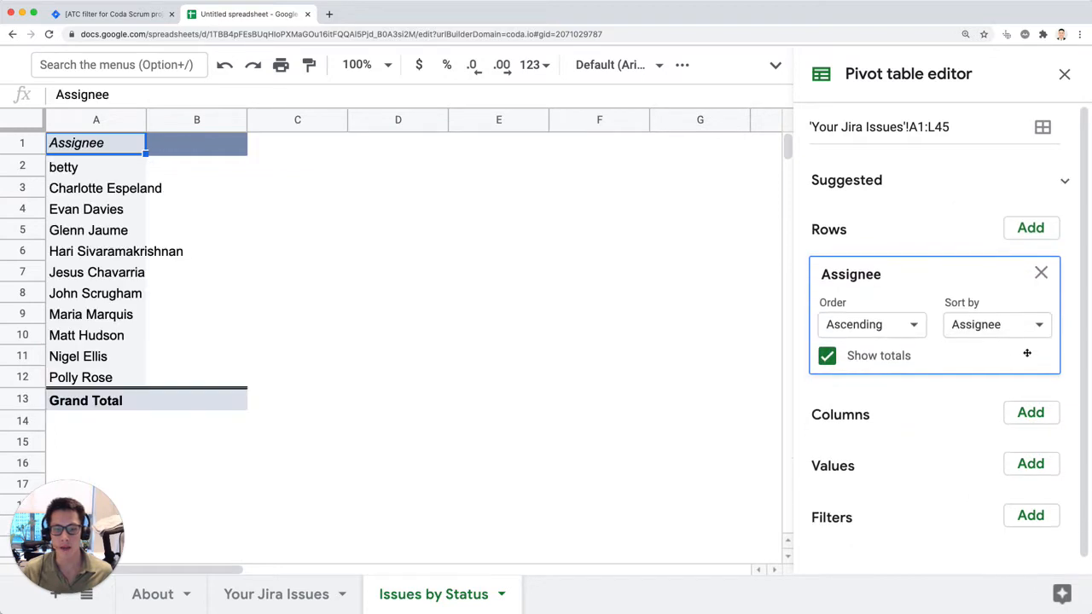
{"action": "left_click", "coordinate": [1041, 273]}
Step: Add Key, Summary and Assignee, in that order, as row fields of the pivot table
{"action": "left_click", "coordinate": [1040, 335]}
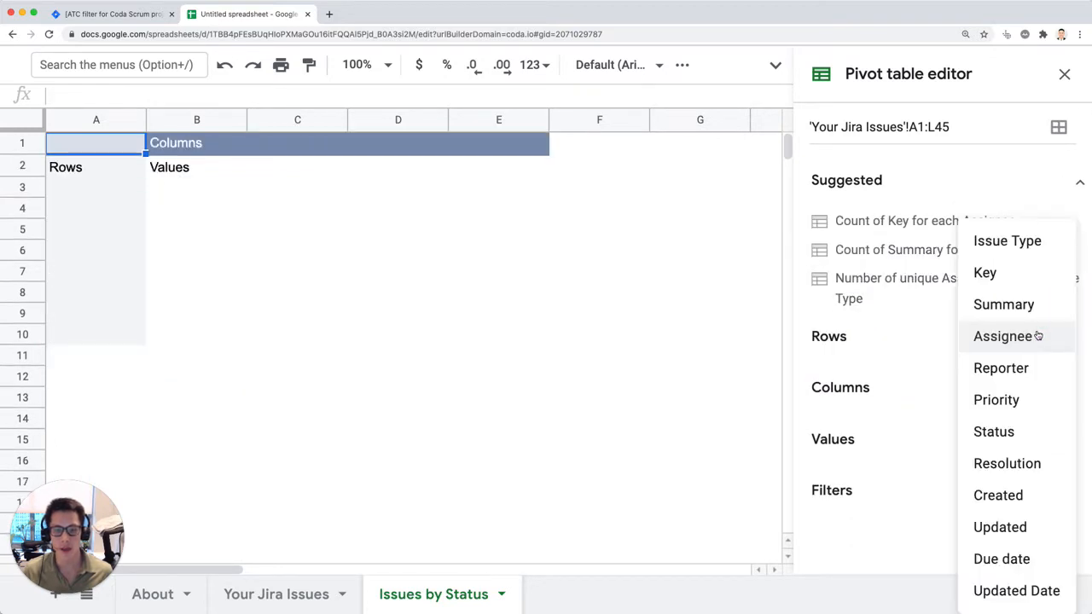
{"action": "left_click", "coordinate": [1016, 280]}
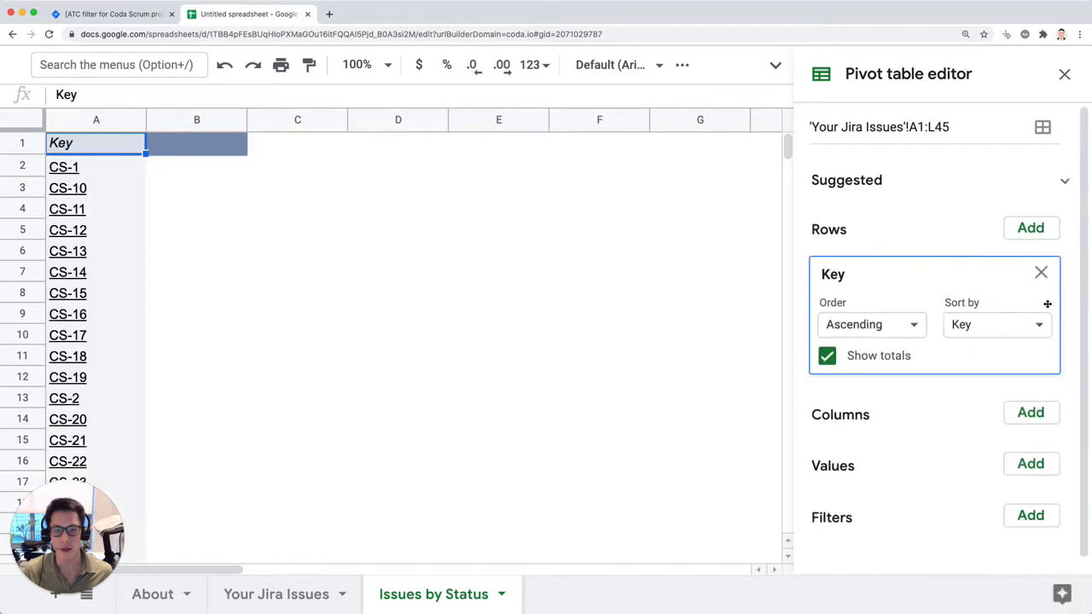
{"action": "left_click", "coordinate": [1036, 230]}
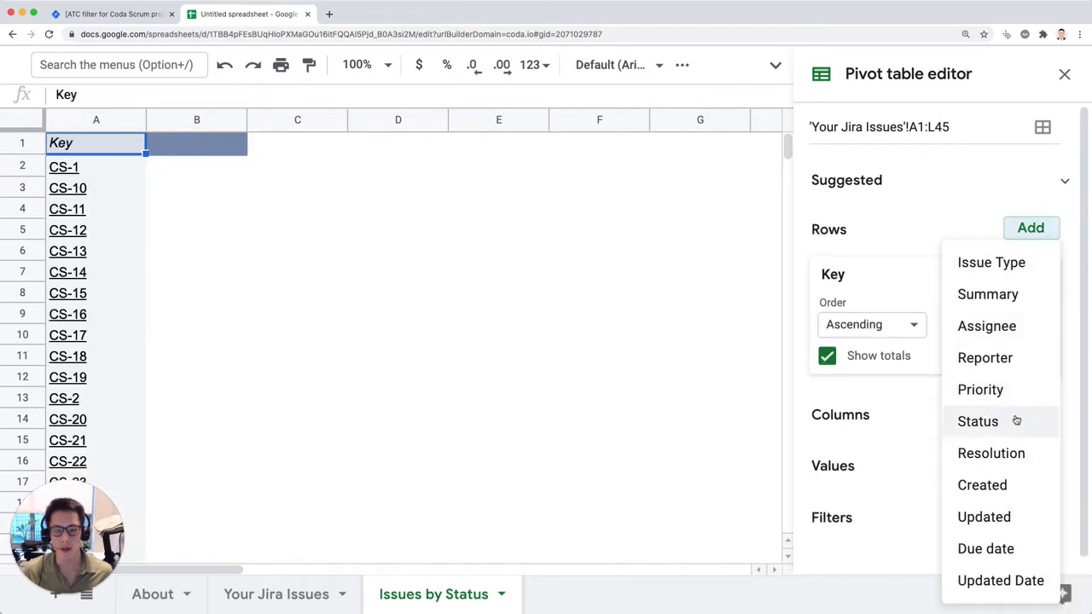
{"action": "left_click", "coordinate": [1007, 296]}
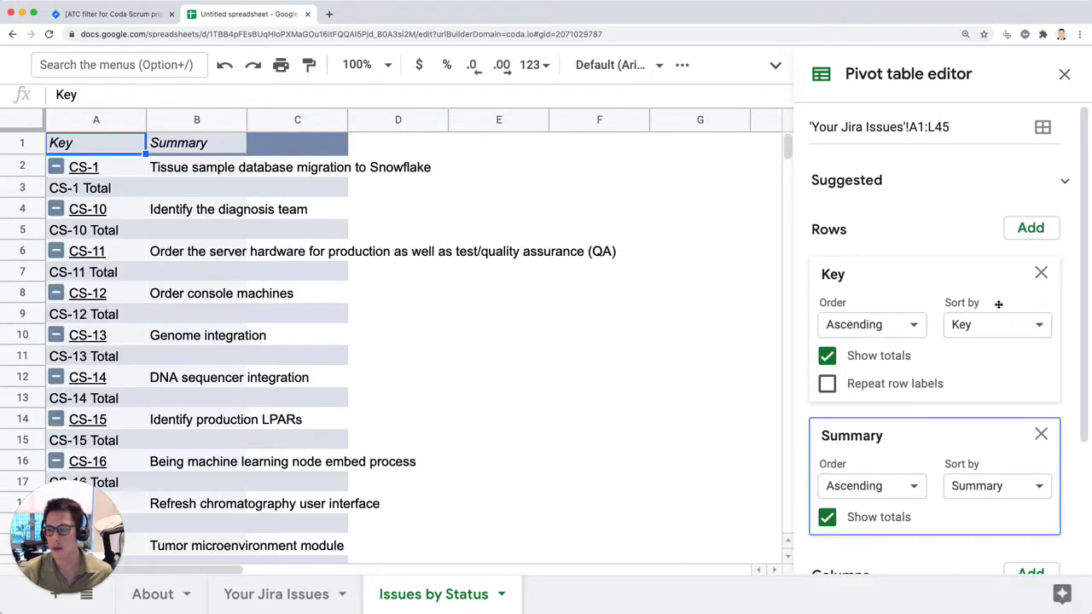
{"action": "left_click", "coordinate": [1032, 231]}
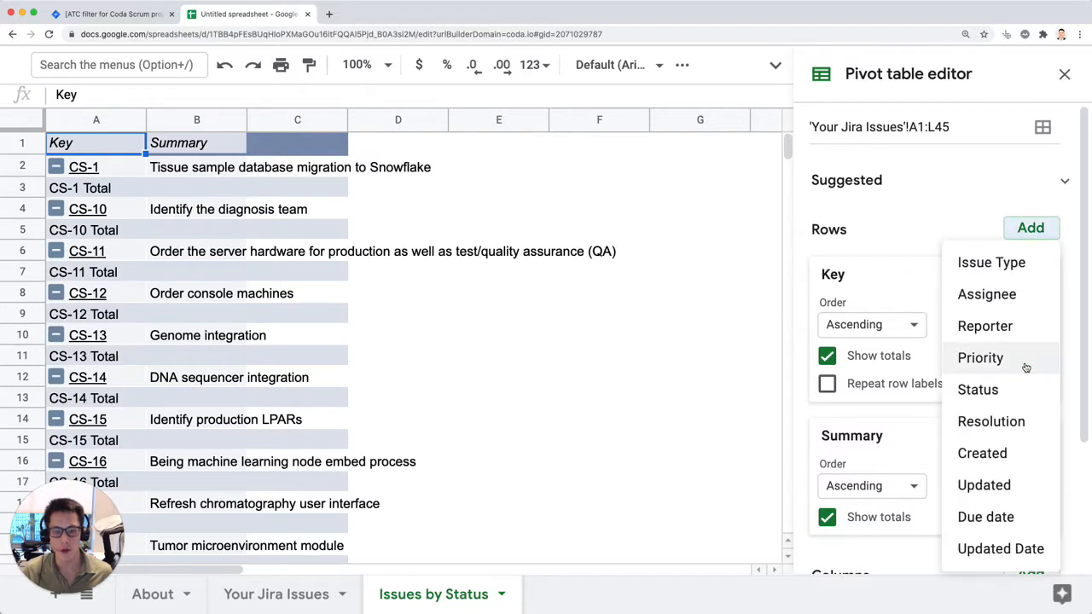
{"action": "left_click", "coordinate": [1007, 294]}
Step: Turn off totals for the Key, Summary and Assignee row fields of the pivot table
{"action": "scroll", "coordinate": [956, 390], "scroll_direction": "up", "scroll_amount": 5}
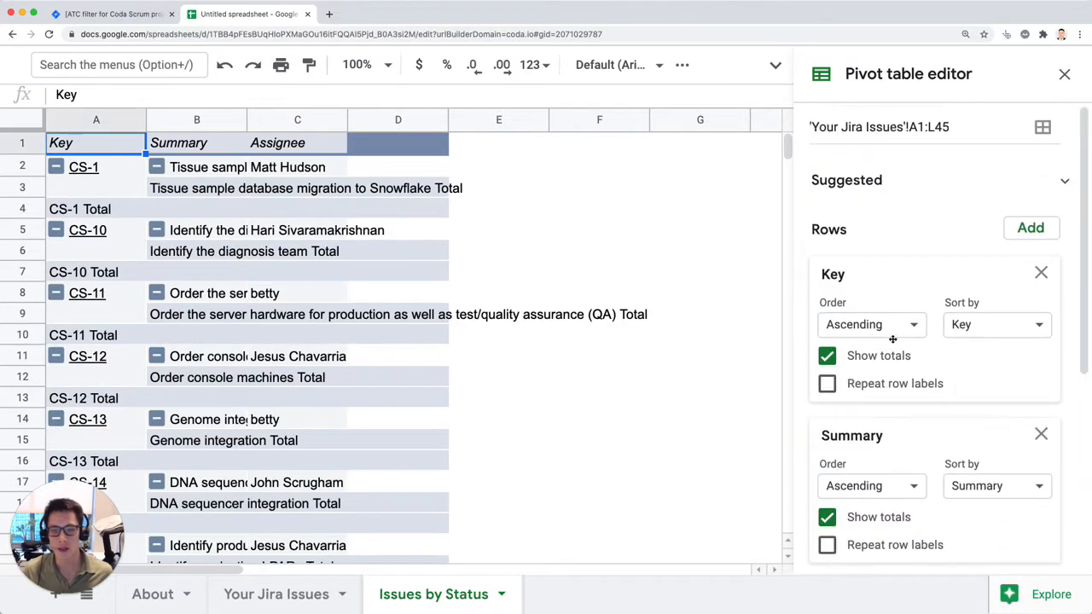
{"action": "scroll", "coordinate": [832, 365], "scroll_direction": "down", "scroll_amount": 4}
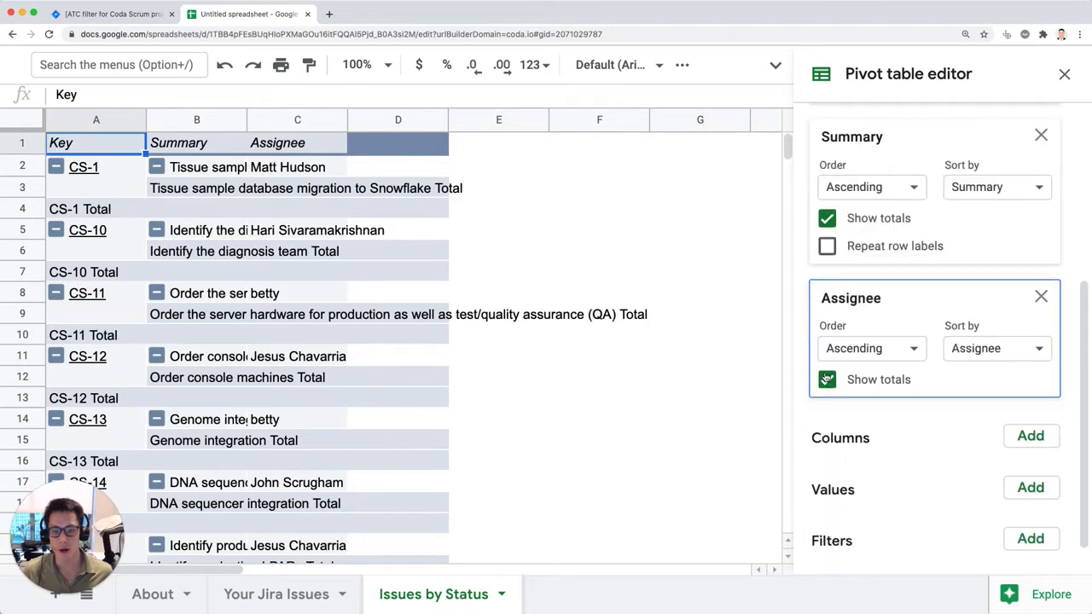
{"action": "left_click", "coordinate": [827, 218]}
{"action": "left_click", "coordinate": [827, 380]}
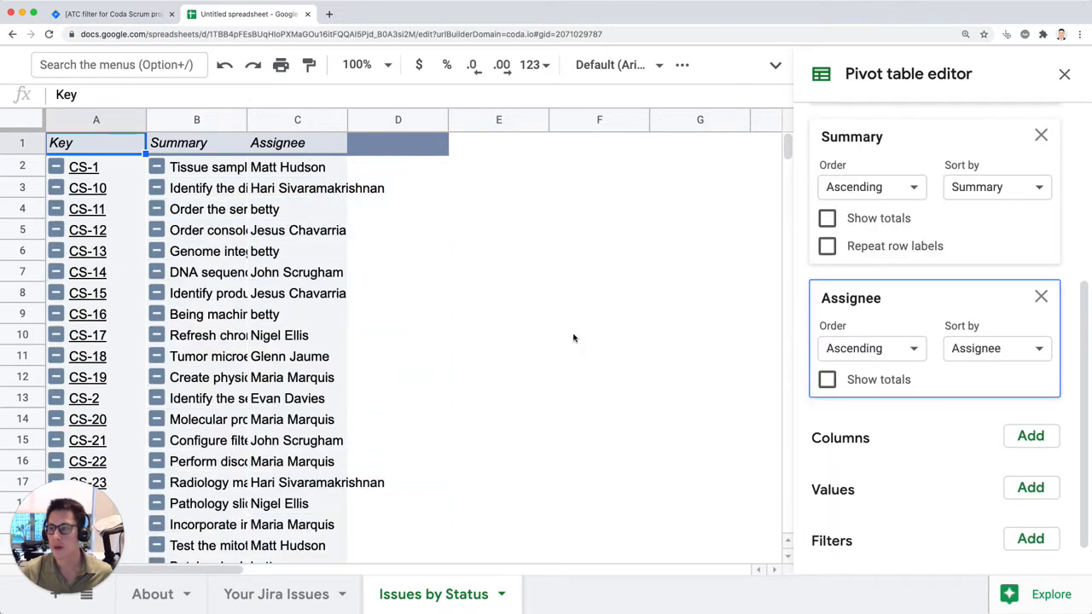
Step: Add Status as a row field, place it first above Key, and turn off its totals
{"action": "scroll", "coordinate": [978, 277], "scroll_direction": "up", "scroll_amount": 4}
{"action": "left_click", "coordinate": [1026, 230]}
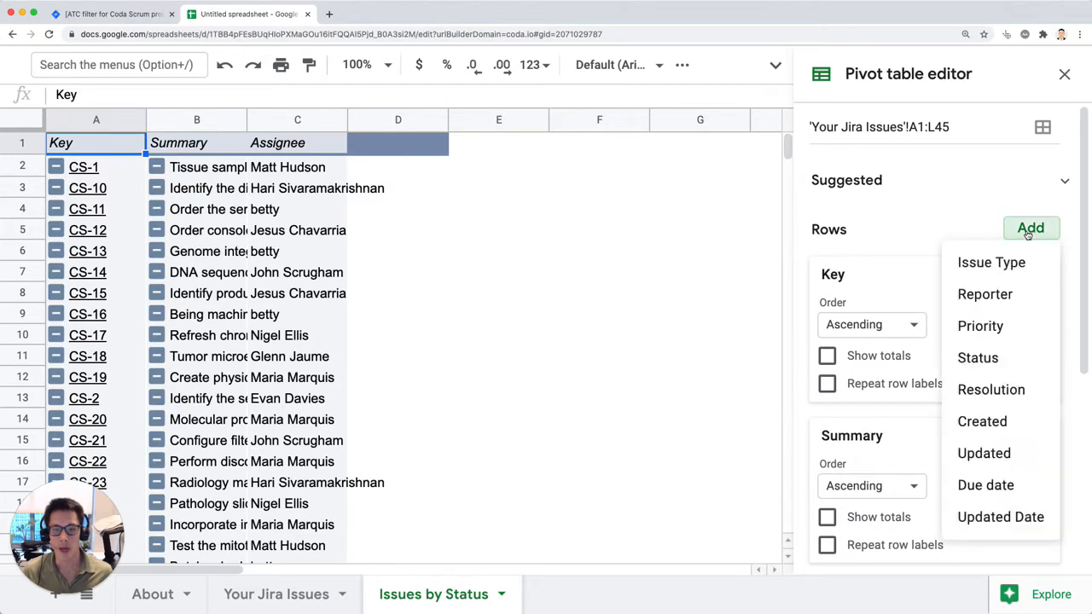
{"action": "left_click", "coordinate": [1003, 356]}
{"action": "left_click_drag", "start_coordinate": [858, 341], "coordinate": [946, 123]}
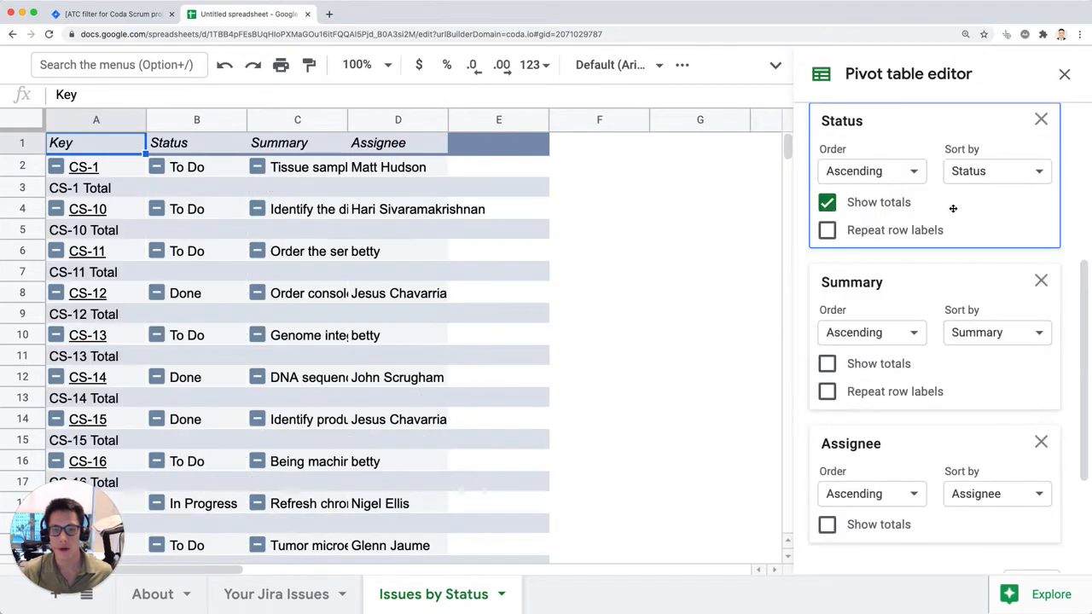
{"action": "scroll", "coordinate": [938, 239], "scroll_direction": "up", "scroll_amount": 5}
{"action": "left_click_drag", "start_coordinate": [888, 439], "coordinate": [911, 252]}
{"action": "scroll", "coordinate": [896, 342], "scroll_direction": "down", "scroll_amount": 4}
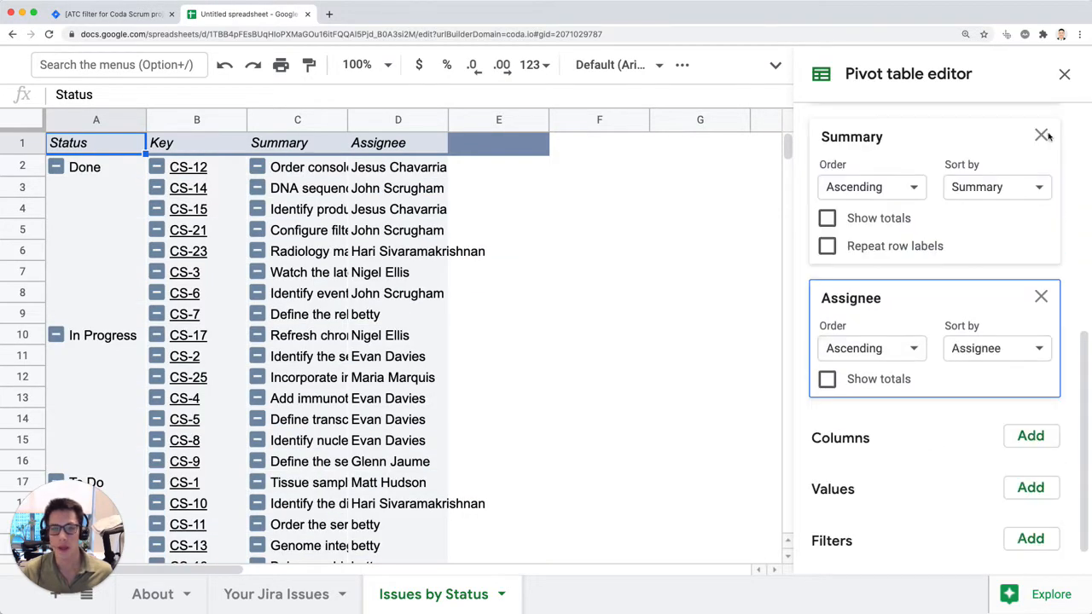
{"action": "left_click", "coordinate": [1064, 74]}
{"action": "left_click", "coordinate": [508, 368]}
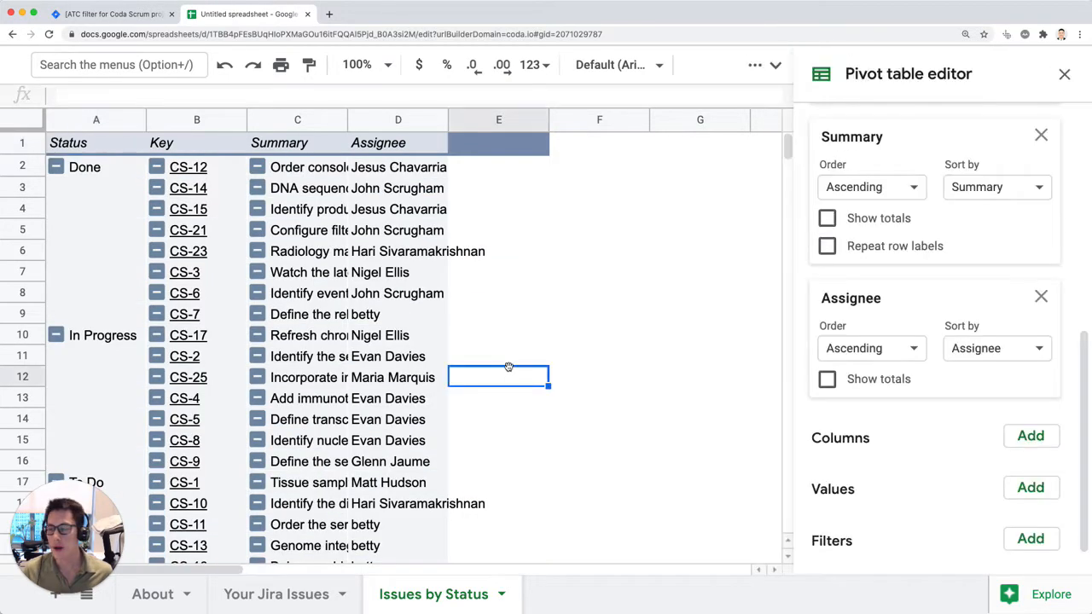
{"action": "left_click", "coordinate": [1041, 135]}
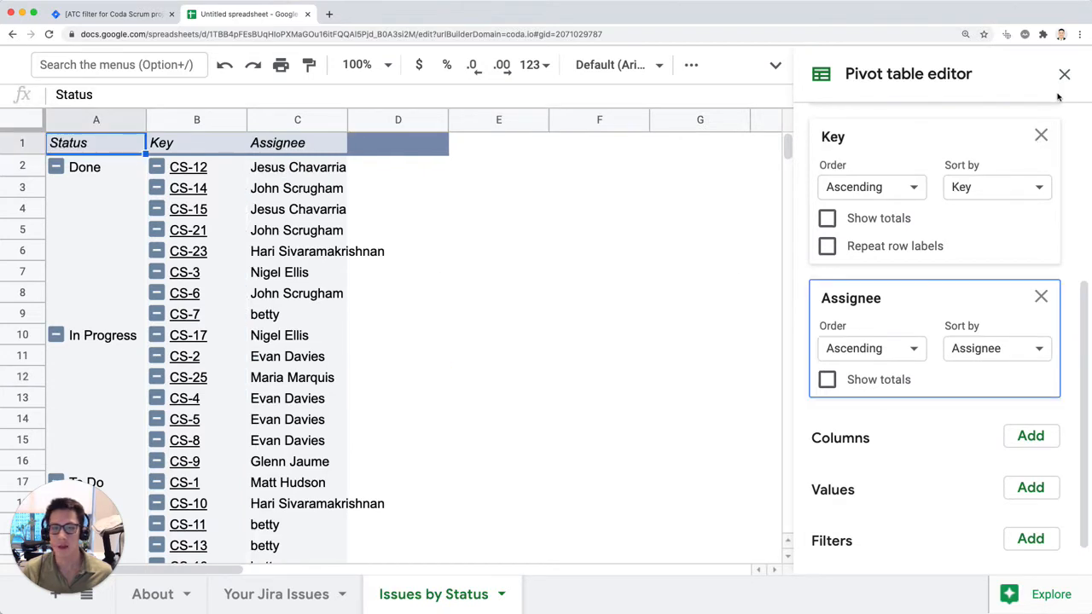
{"action": "key", "text": "super+z"}
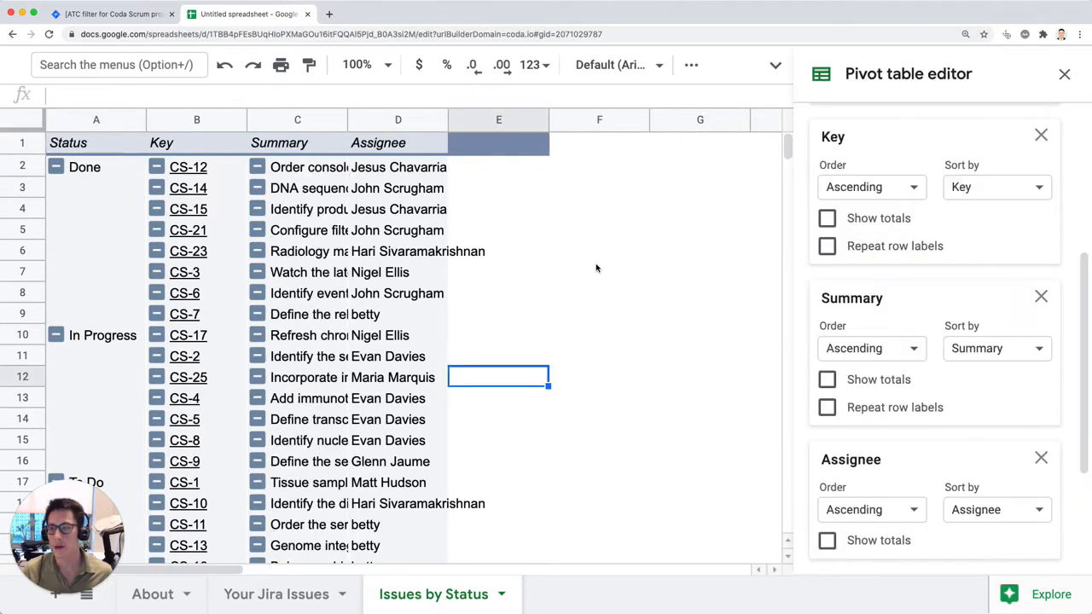
Step: Widen the Assignee and Summary columns of the pivot table so their text is readable
{"action": "left_click", "coordinate": [596, 271]}
{"action": "left_click_drag", "start_coordinate": [449, 126], "coordinate": [517, 126]}
{"action": "left_click_drag", "start_coordinate": [349, 127], "coordinate": [598, 127]}
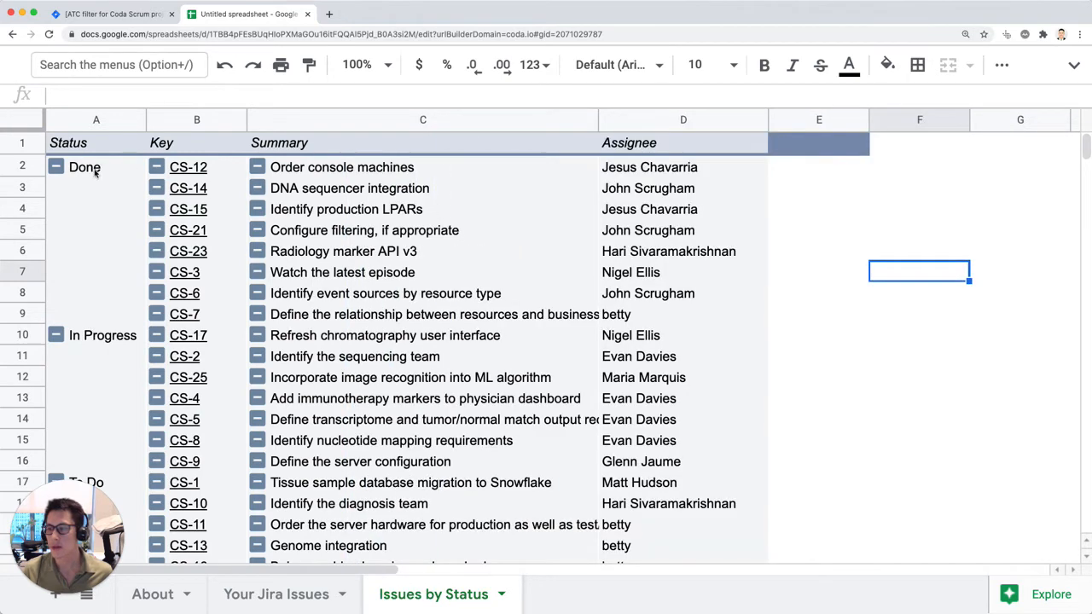
Step: Collapse the In Progress and To Do status groups in the pivot table
{"action": "scroll", "coordinate": [112, 195], "scroll_direction": "down", "scroll_amount": 10}
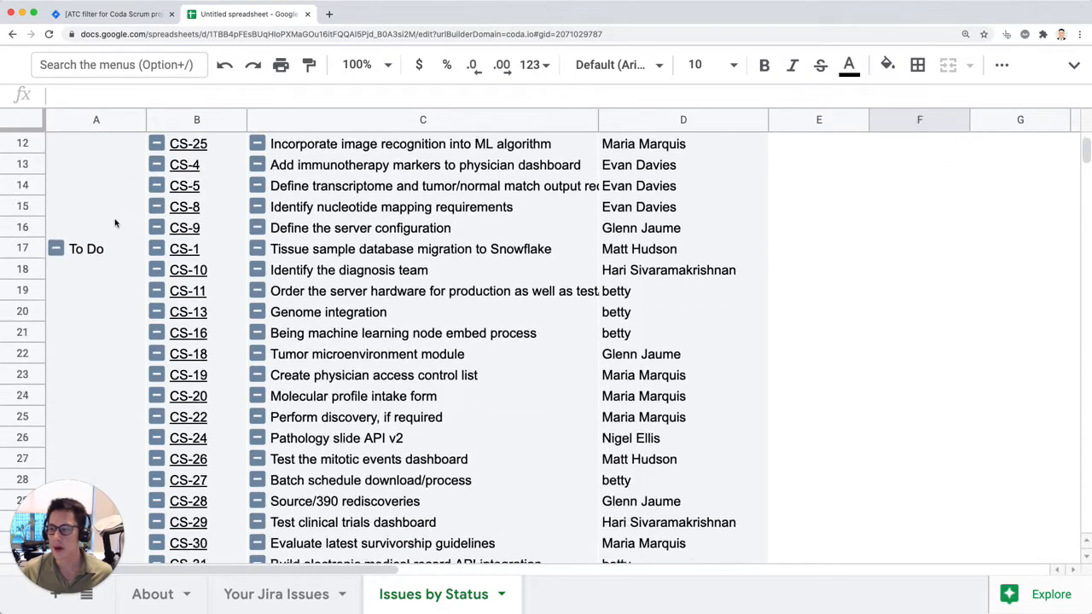
{"action": "scroll", "coordinate": [126, 248], "scroll_direction": "up", "scroll_amount": 10}
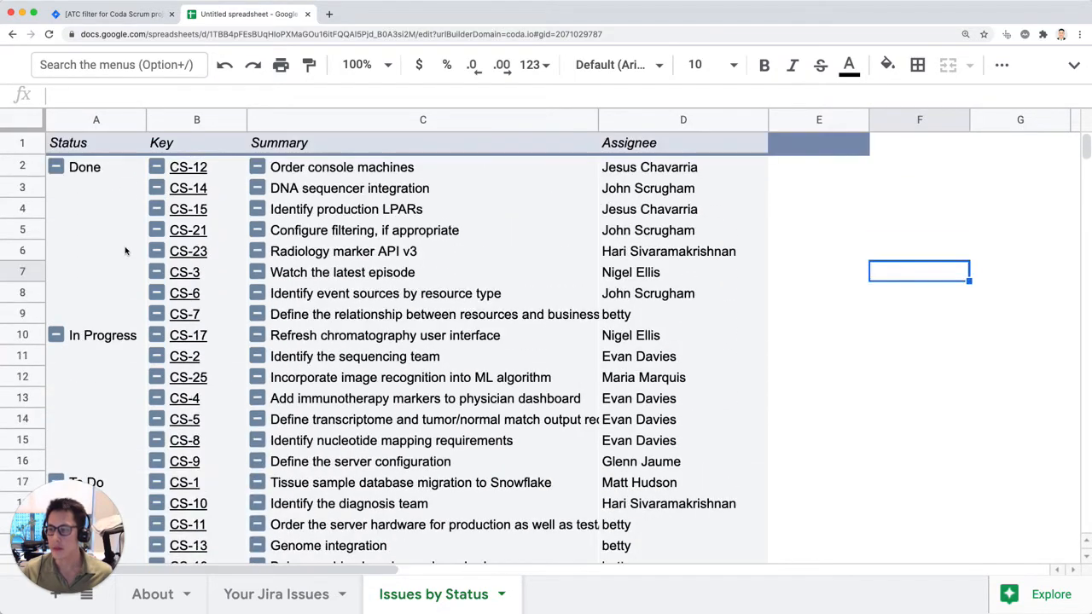
{"action": "scroll", "coordinate": [107, 293], "scroll_direction": "down", "scroll_amount": 2}
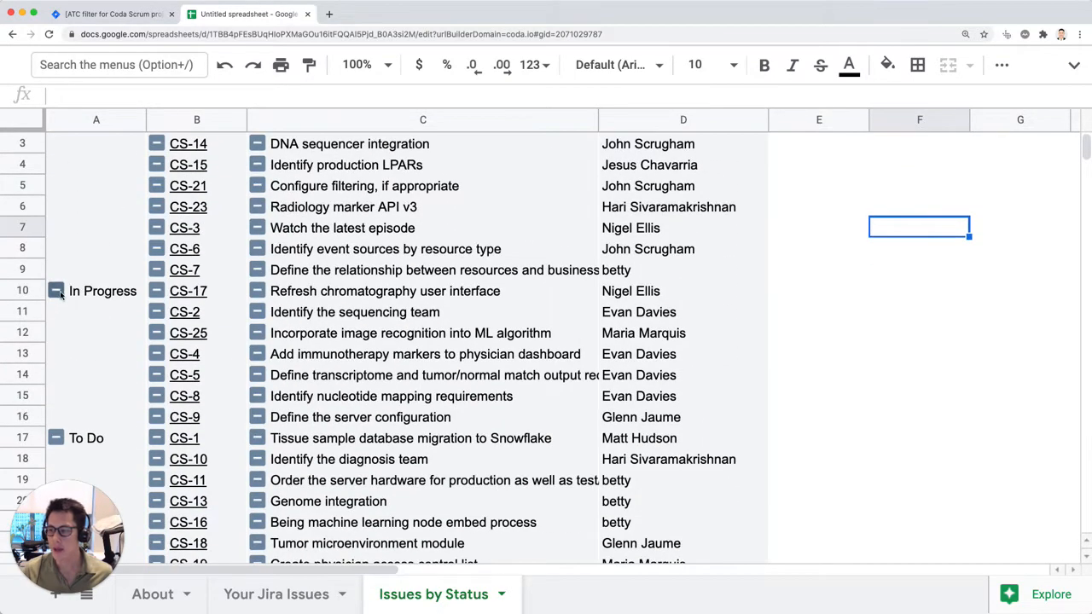
{"action": "left_click", "coordinate": [56, 291]}
{"action": "left_click", "coordinate": [55, 312]}
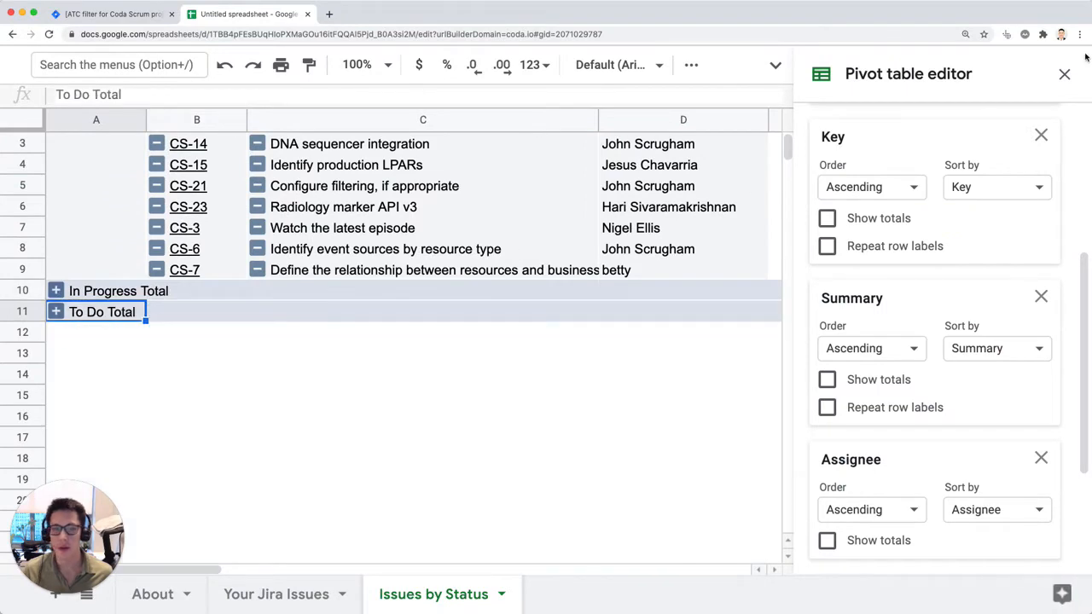
{"action": "left_click", "coordinate": [1064, 74]}
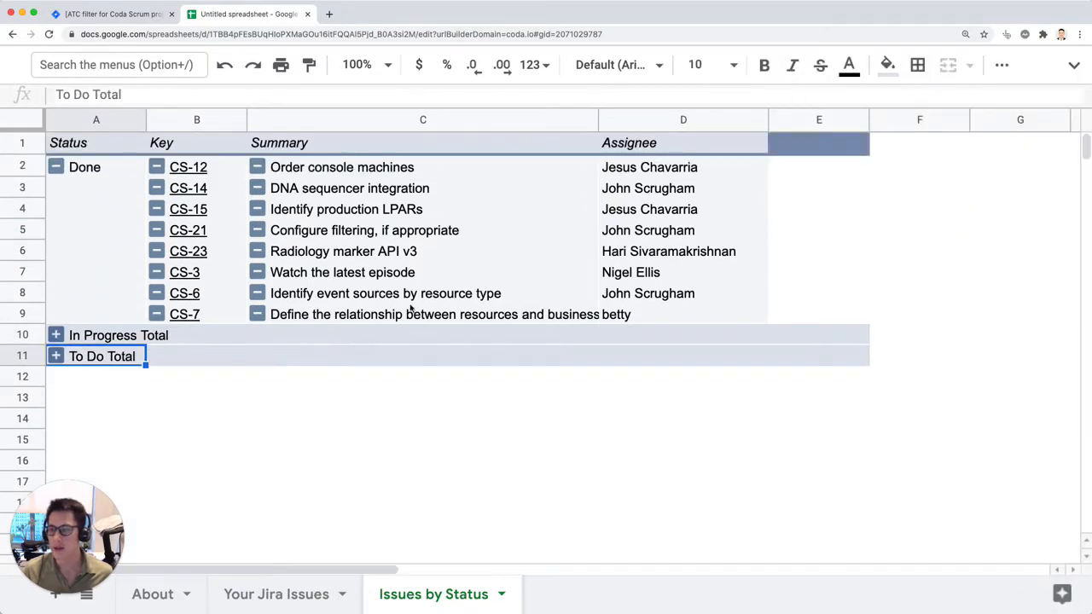
Step: Expand the In Progress and To Do status groups to show their individual issues
{"action": "left_click", "coordinate": [56, 336]}
{"action": "left_click", "coordinate": [56, 335]}
{"action": "left_click", "coordinate": [54, 335]}
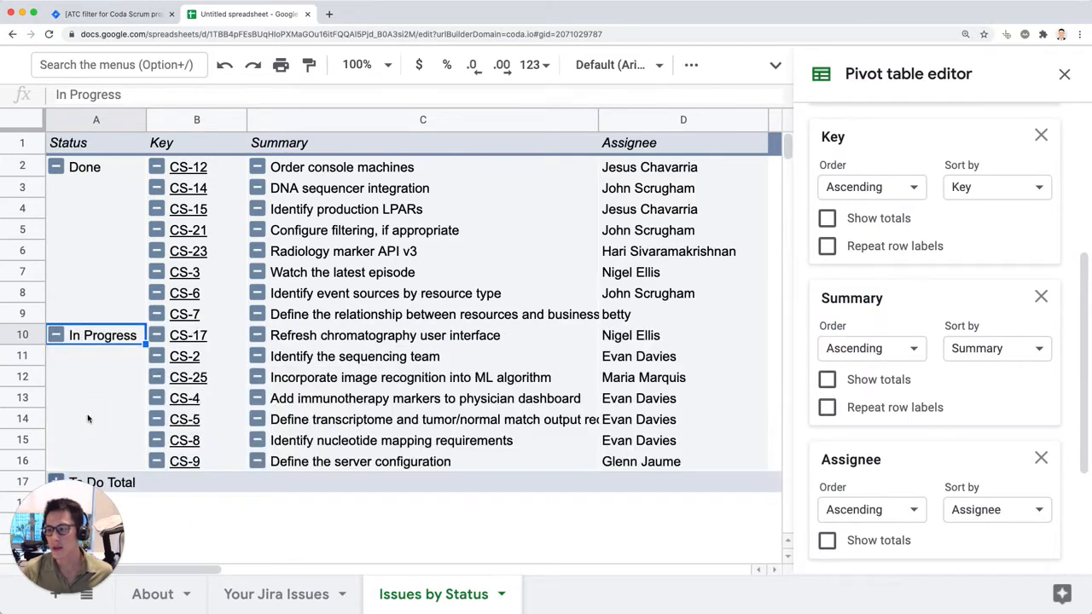
{"action": "scroll", "coordinate": [87, 419], "scroll_direction": "down", "scroll_amount": 1}
{"action": "left_click", "coordinate": [56, 438]}
{"action": "scroll", "coordinate": [170, 395], "scroll_direction": "up", "scroll_amount": 1}
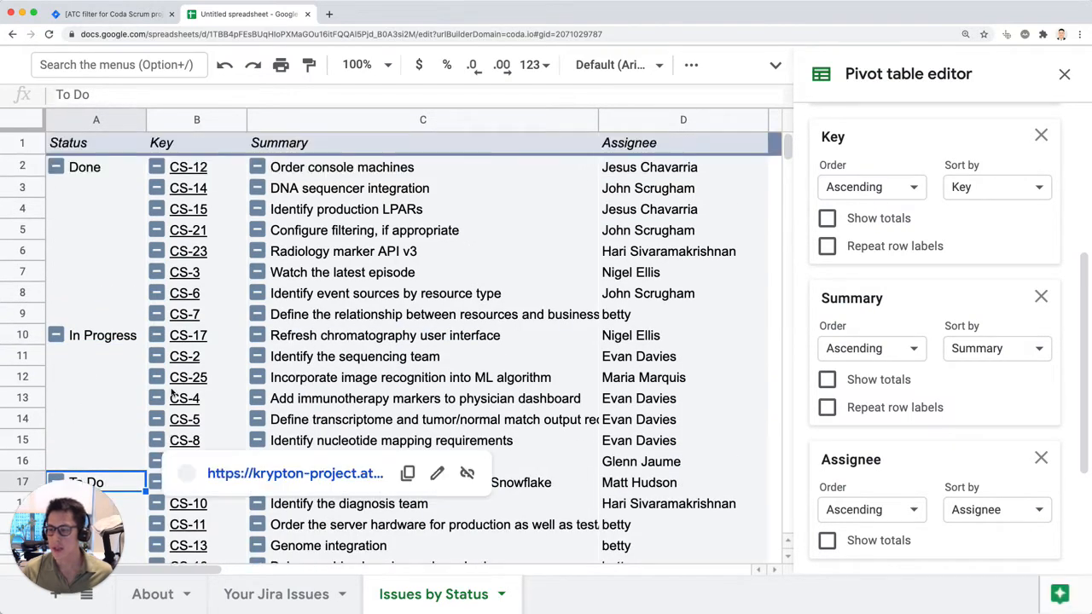
Step: Compare the source table on the Your Jira Issues sheet with the Issues by Status pivot table
{"action": "left_click", "coordinate": [230, 597]}
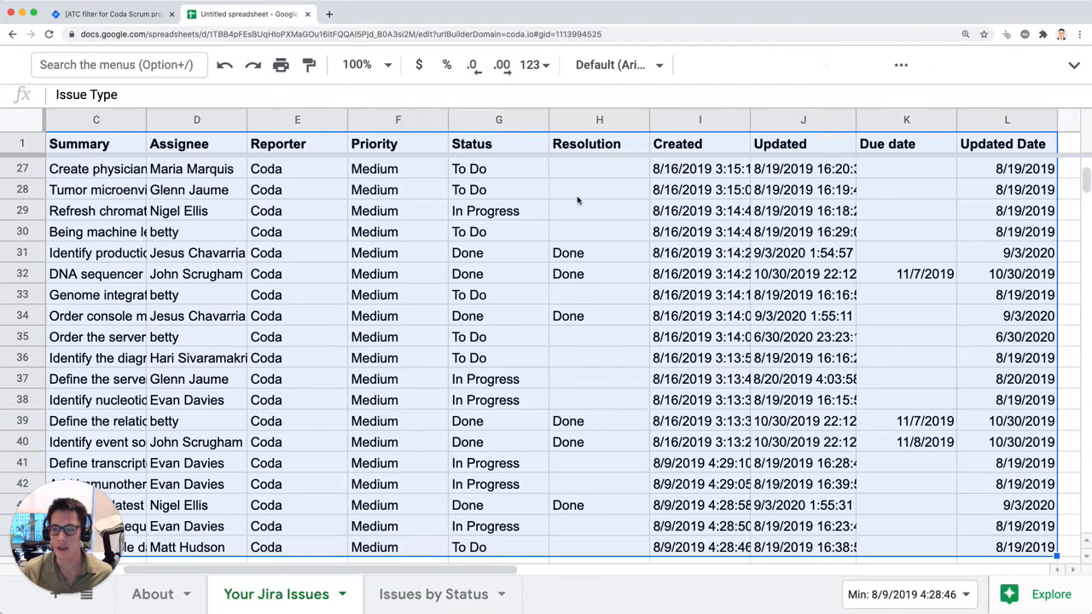
{"action": "left_click", "coordinate": [473, 591]}
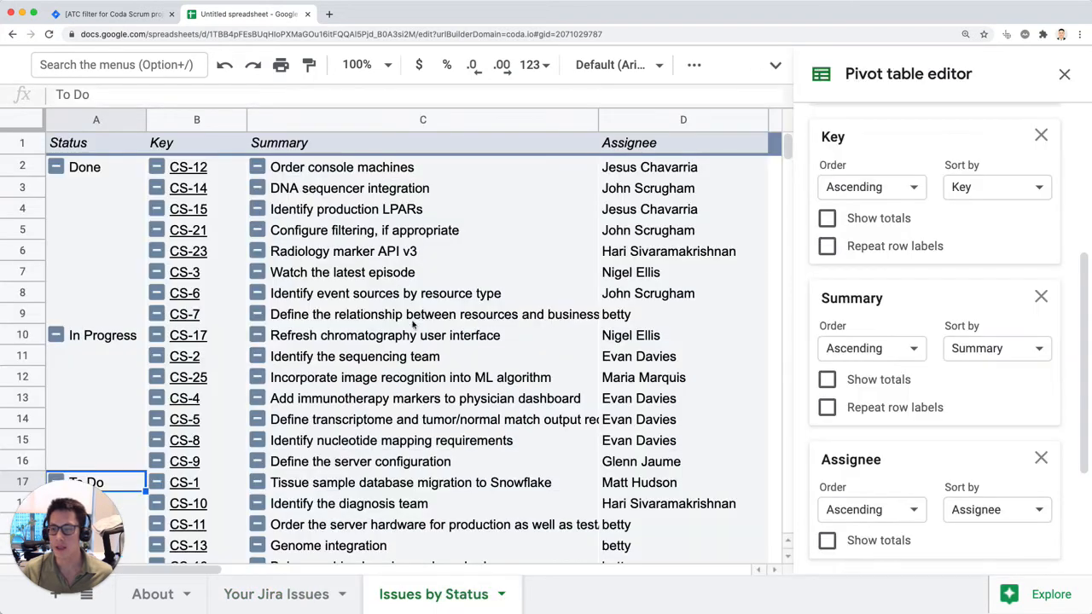
{"action": "left_click", "coordinate": [1064, 75]}
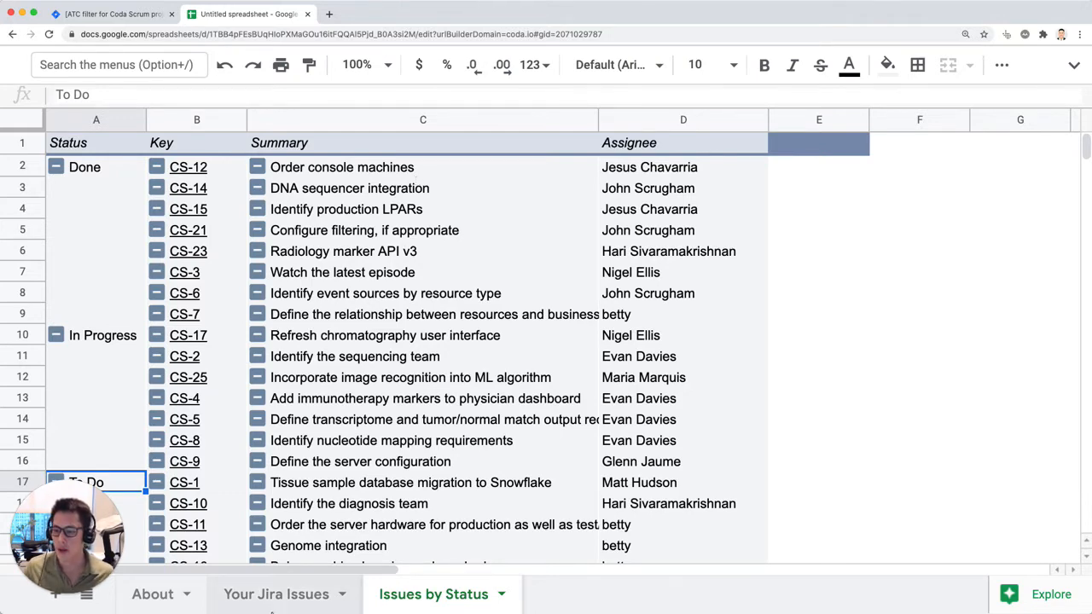
{"action": "left_click", "coordinate": [277, 595]}
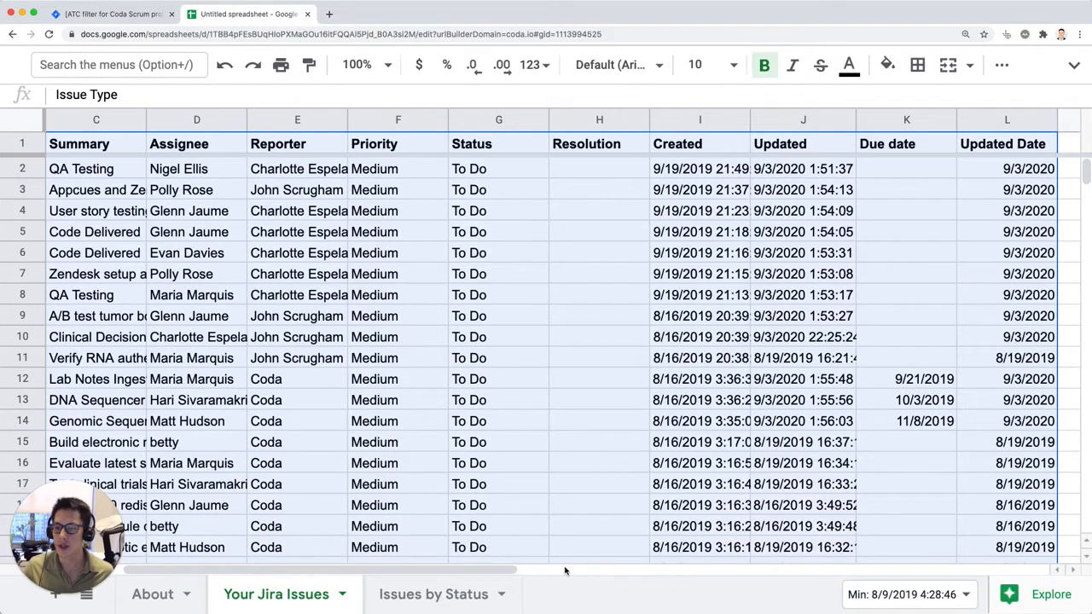
{"action": "left_click", "coordinate": [478, 594]}
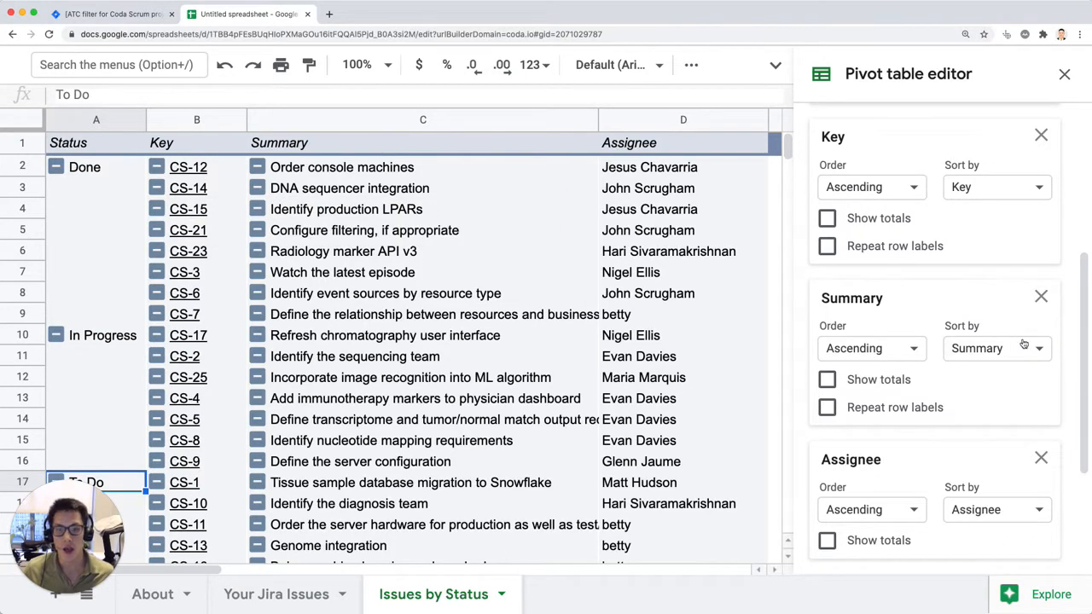
Step: Add a pivot table filter based on the Updated Date field
{"action": "scroll", "coordinate": [1024, 344], "scroll_direction": "down", "scroll_amount": 5}
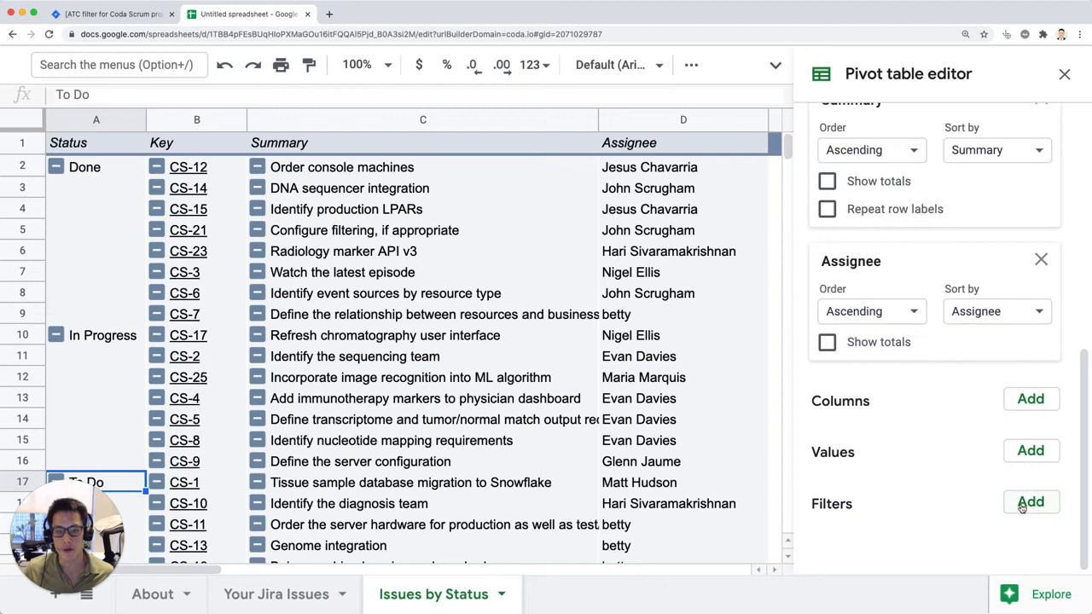
{"action": "left_click", "coordinate": [1023, 504]}
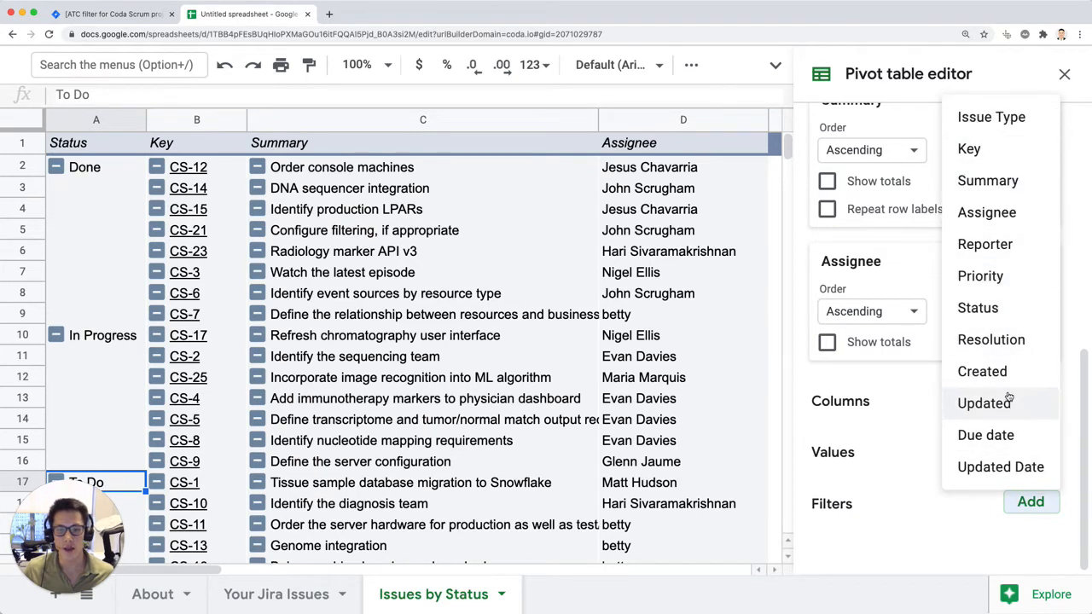
{"action": "left_click", "coordinate": [1005, 468]}
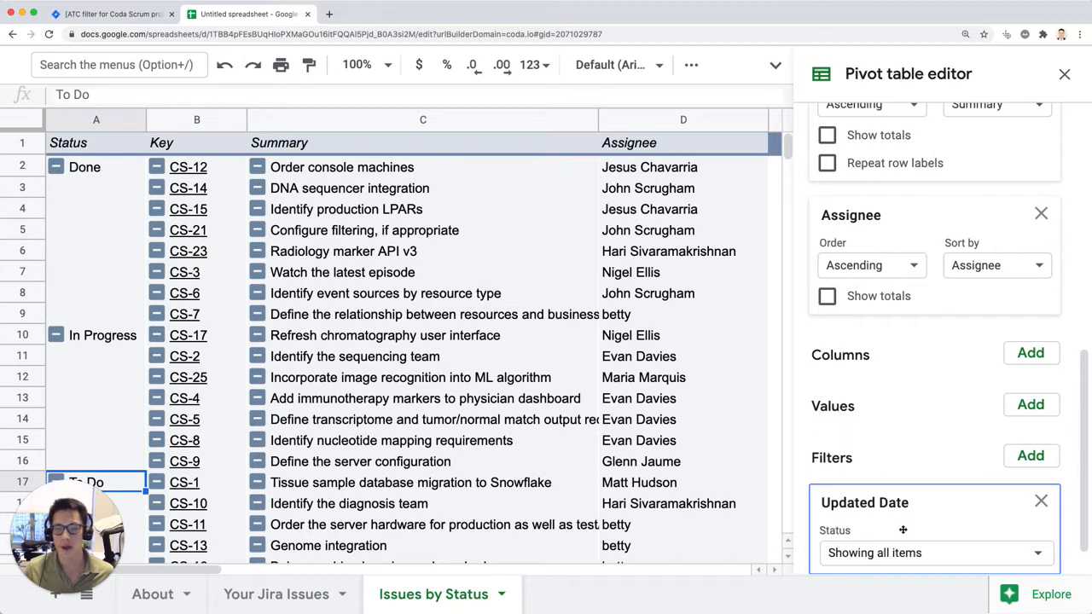
Step: Restrict the Updated Date filter to the values 8/20/2019 and 9/3/2020, then close the pivot table editor
{"action": "left_click", "coordinate": [977, 516]}
{"action": "left_click", "coordinate": [870, 422]}
{"action": "left_click", "coordinate": [873, 448]}
{"action": "left_click", "coordinate": [879, 481]}
{"action": "scroll", "coordinate": [965, 501], "scroll_direction": "down", "scroll_amount": 2}
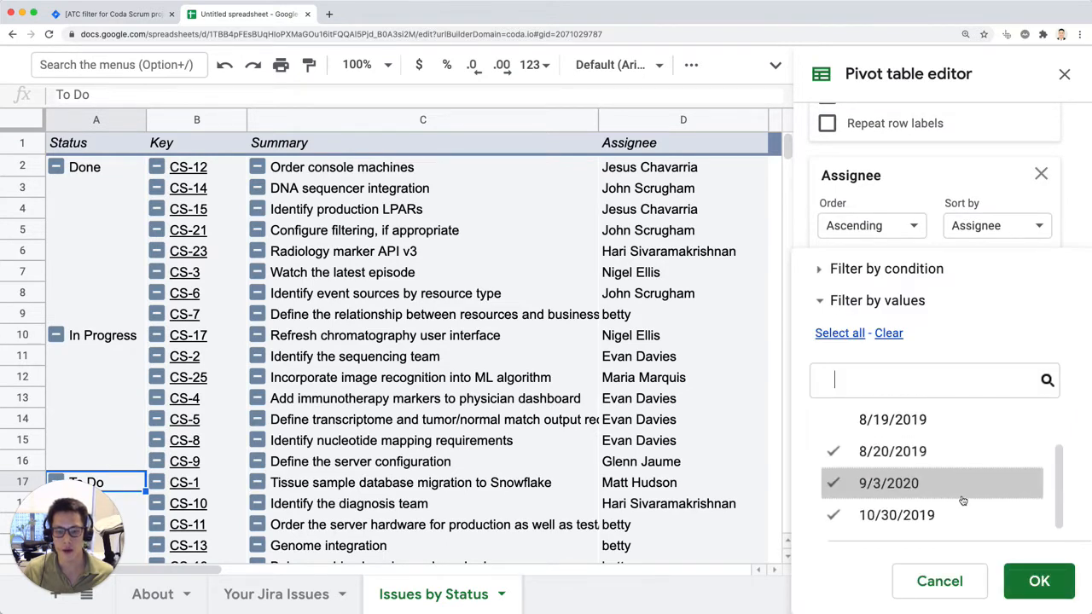
{"action": "left_click", "coordinate": [922, 483]}
{"action": "left_click", "coordinate": [923, 463]}
{"action": "left_click", "coordinate": [921, 487]}
{"action": "left_click", "coordinate": [916, 460]}
{"action": "left_click", "coordinate": [918, 486]}
{"action": "left_click", "coordinate": [922, 512]}
{"action": "left_click", "coordinate": [925, 489]}
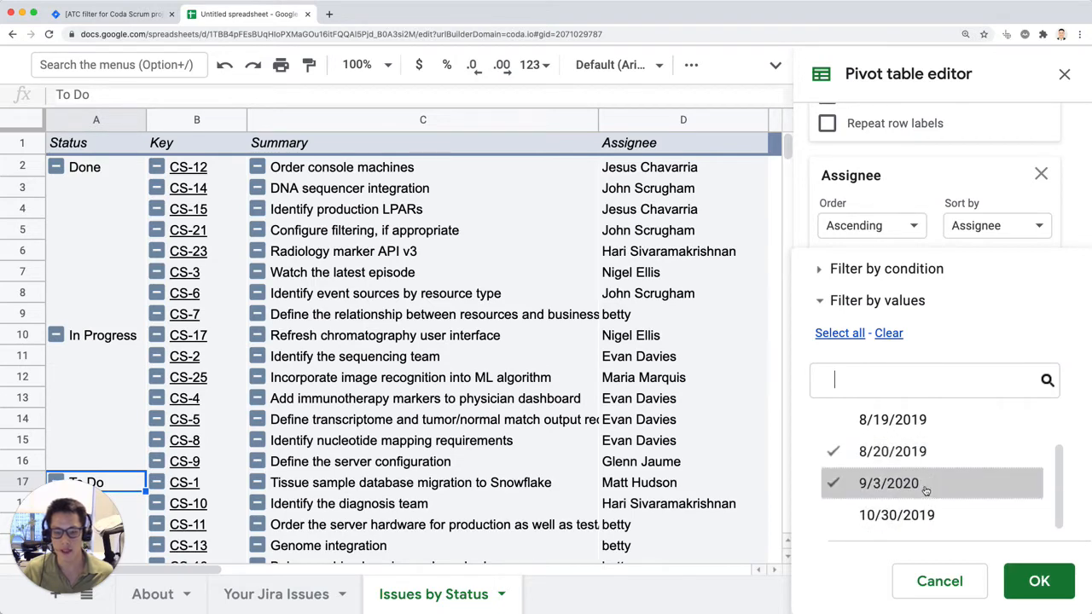
{"action": "left_click", "coordinate": [1040, 581]}
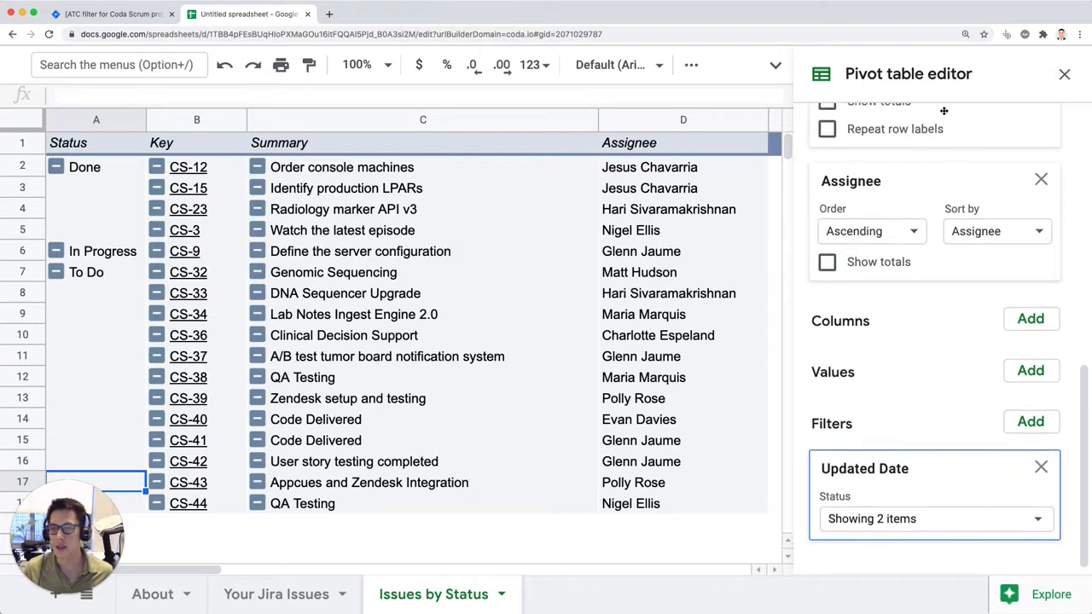
{"action": "left_click", "coordinate": [1064, 74]}
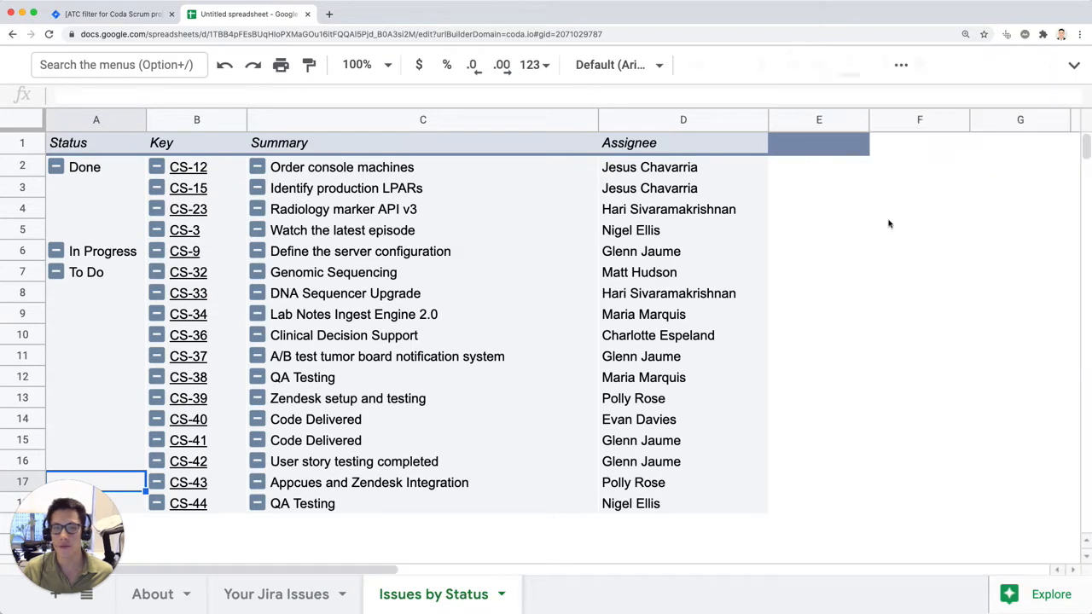
Step: Add Updated Date as the last row field of the pivot table with its totals turned off
{"action": "left_click", "coordinate": [445, 271]}
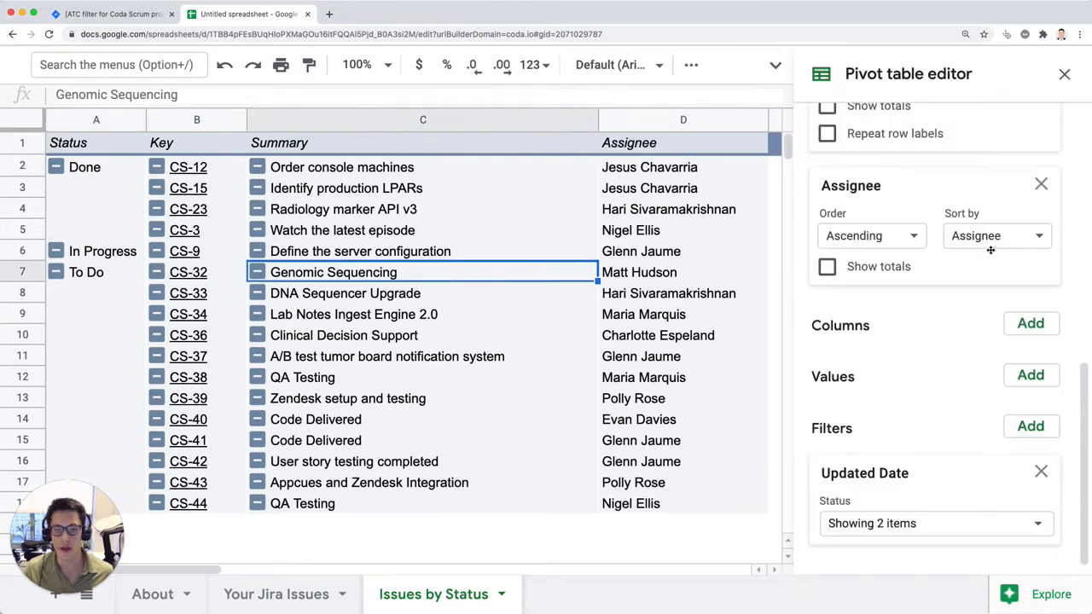
{"action": "left_click", "coordinate": [1030, 228]}
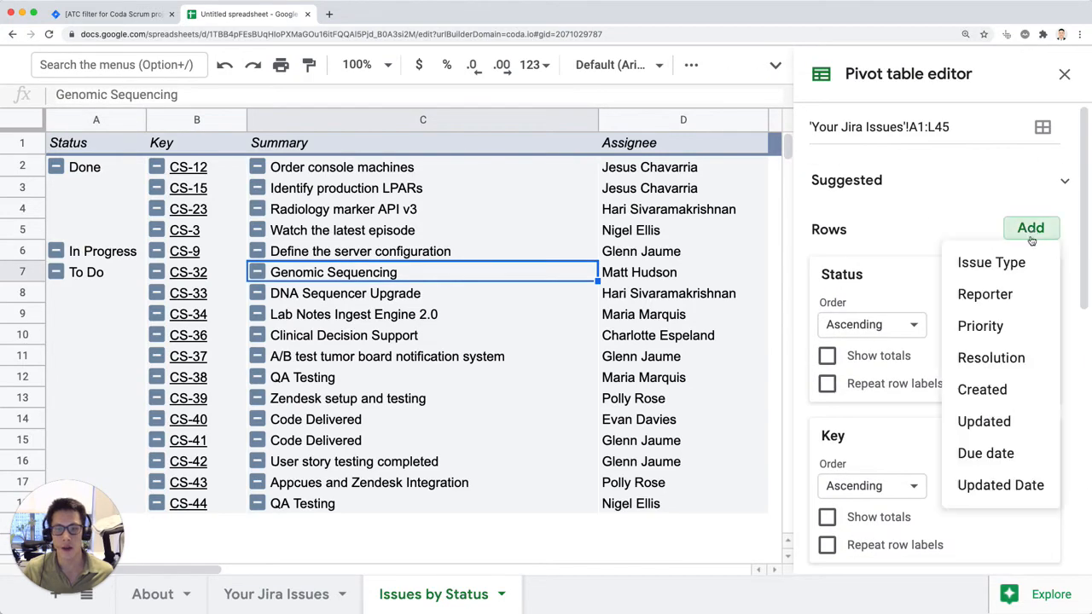
{"action": "left_click", "coordinate": [987, 485]}
{"action": "left_click", "coordinate": [828, 294]}
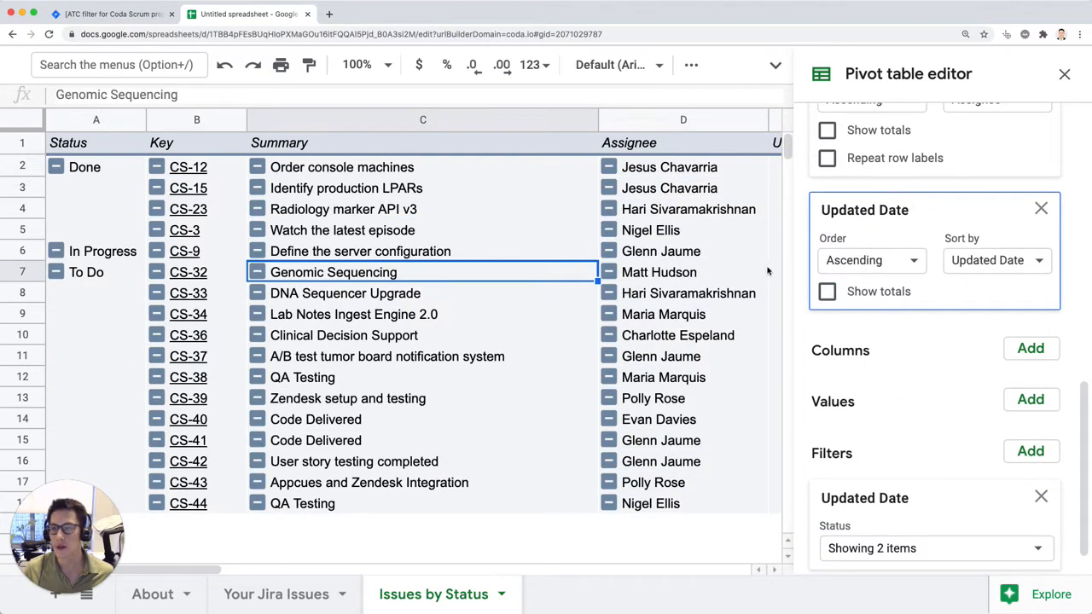
{"action": "scroll", "coordinate": [771, 271], "scroll_direction": "right", "scroll_amount": 3}
{"action": "left_click", "coordinate": [1064, 74]}
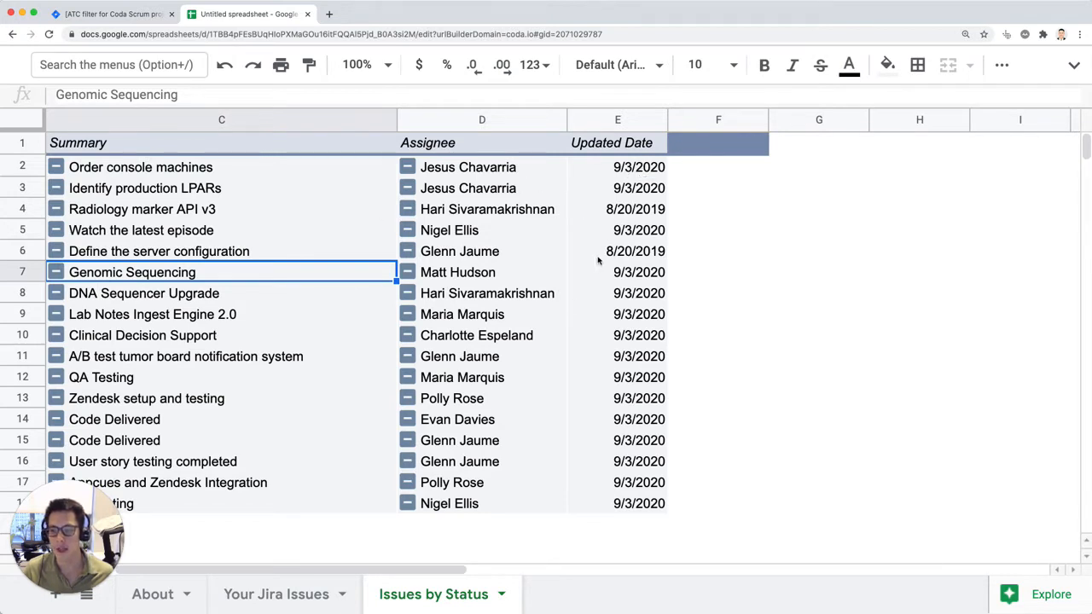
Step: Examine which date values are included in the pivot table's Updated Date filter
{"action": "left_click", "coordinate": [622, 248]}
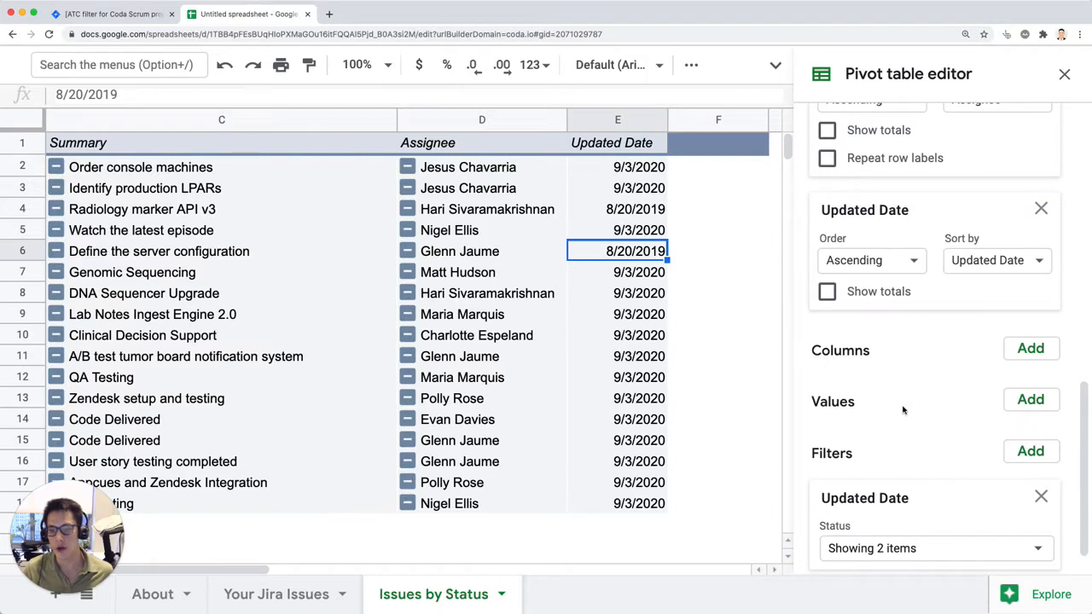
{"action": "scroll", "coordinate": [948, 401], "scroll_direction": "down", "scroll_amount": 1}
{"action": "left_click", "coordinate": [1038, 516]}
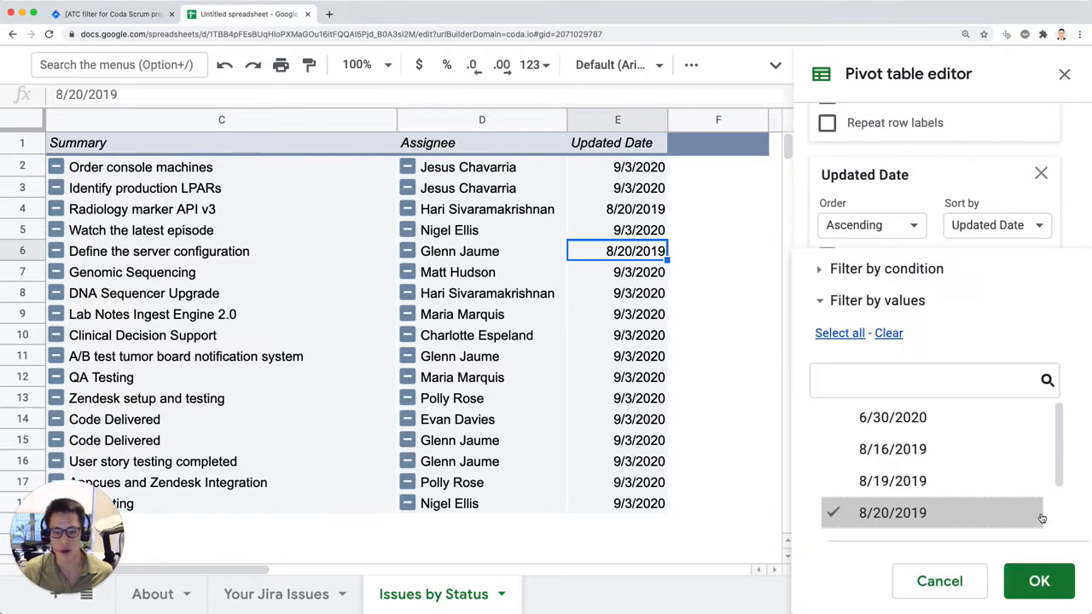
{"action": "left_click", "coordinate": [886, 505]}
{"action": "left_click", "coordinate": [886, 506]}
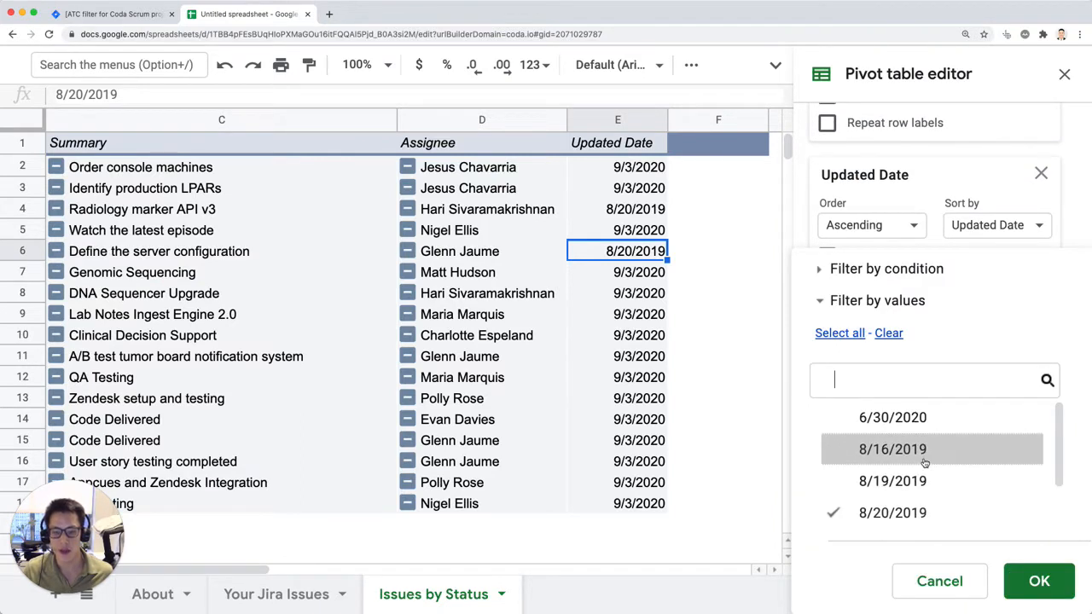
{"action": "left_click", "coordinate": [921, 377]}
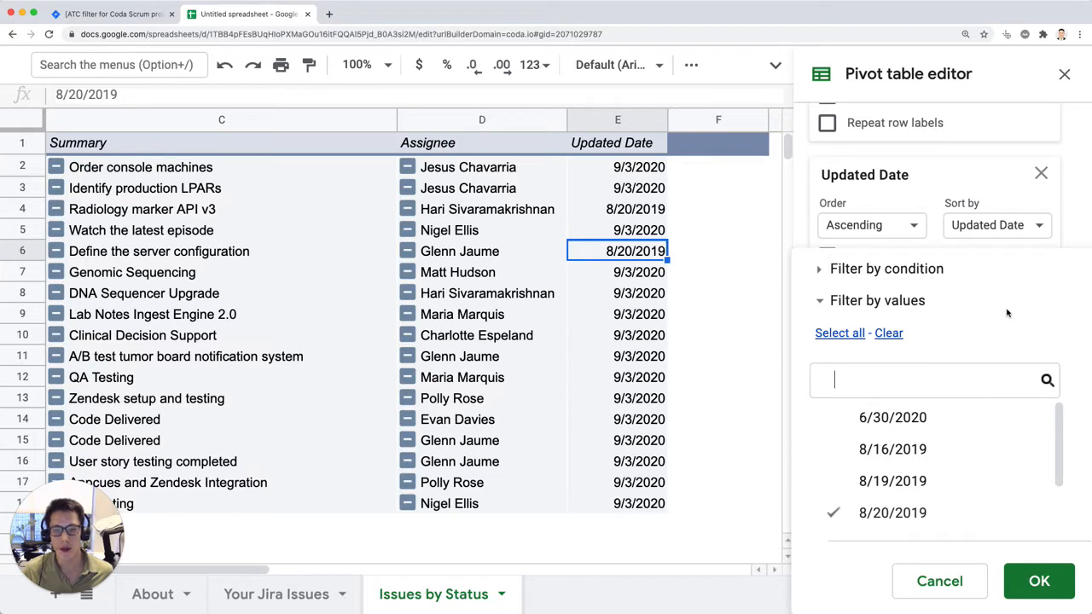
{"action": "left_click", "coordinate": [1067, 220]}
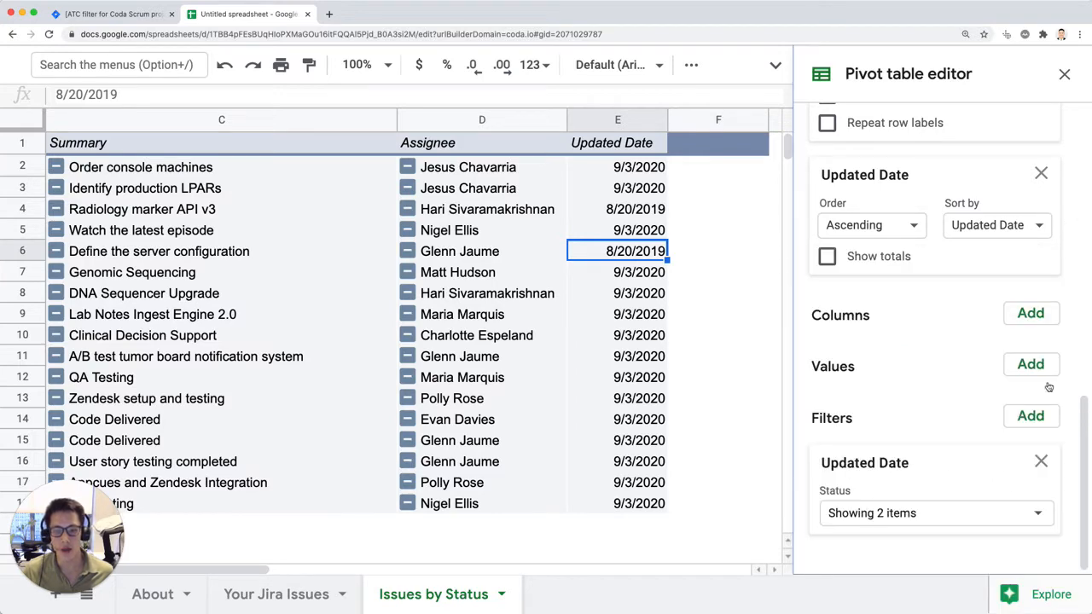
Step: Remove the Updated Date filter from the pivot table and close the pivot table editor
{"action": "left_click", "coordinate": [1041, 461]}
{"action": "scroll", "coordinate": [1017, 150], "scroll_direction": "up", "scroll_amount": 1}
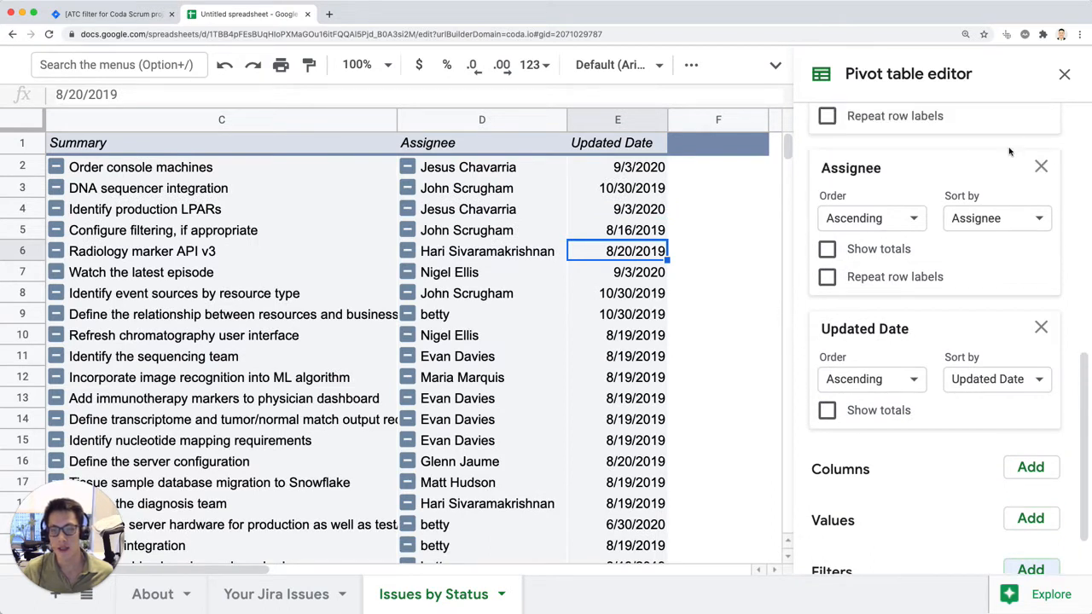
{"action": "left_click", "coordinate": [1064, 74]}
Step: Add a slicer to the pivot table sheet that filters on the Updated Date column, and close its settings
{"action": "left_click", "coordinate": [1074, 65]}
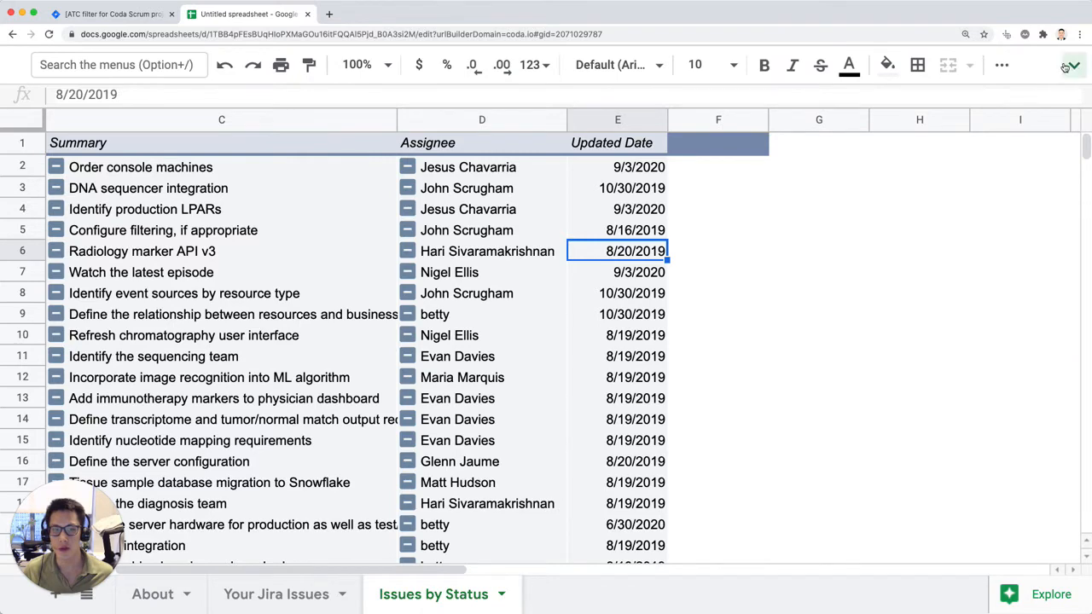
{"action": "left_click", "coordinate": [309, 94]}
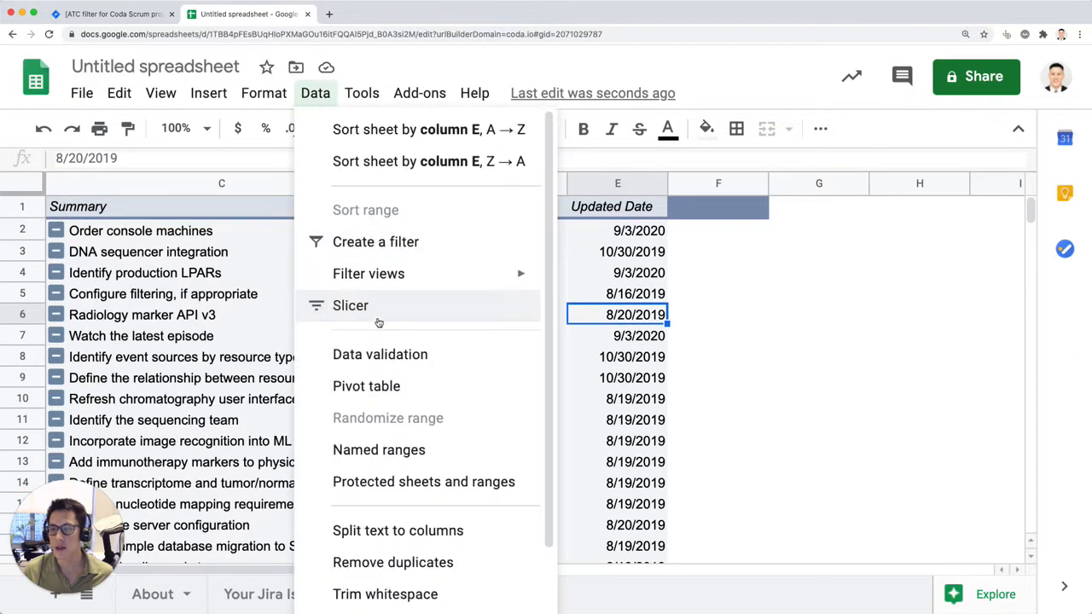
{"action": "left_click", "coordinate": [378, 300]}
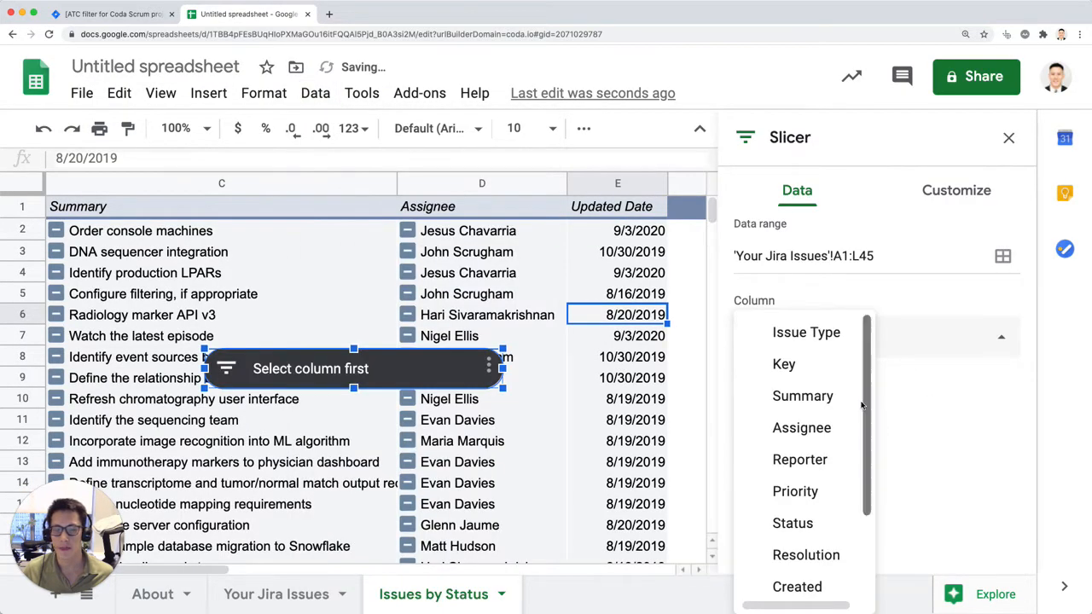
{"action": "scroll", "coordinate": [819, 512], "scroll_direction": "down", "scroll_amount": 3}
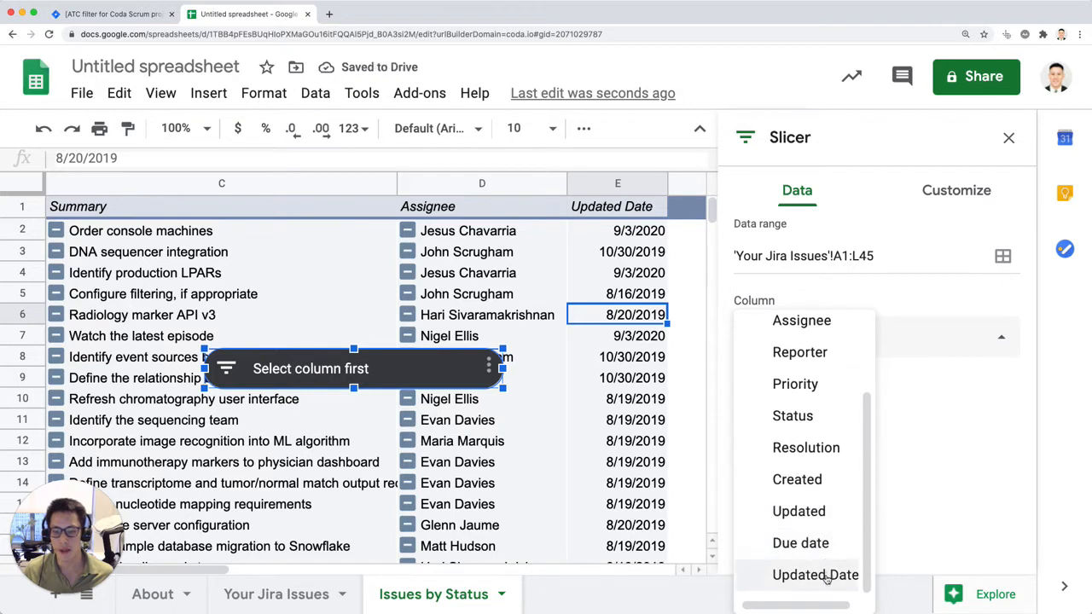
{"action": "left_click", "coordinate": [836, 576]}
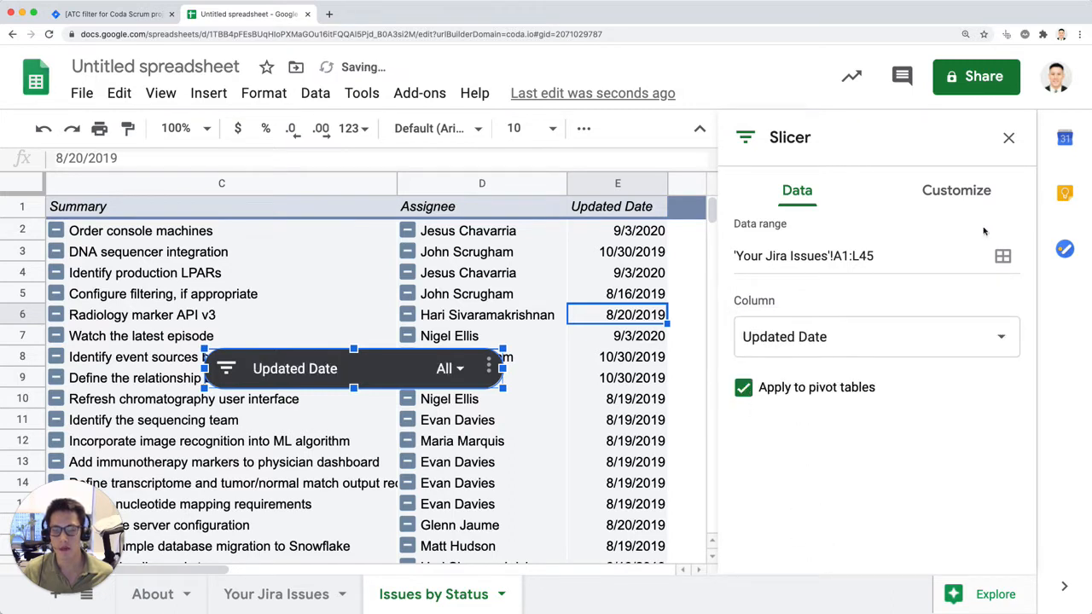
{"action": "left_click", "coordinate": [1009, 137]}
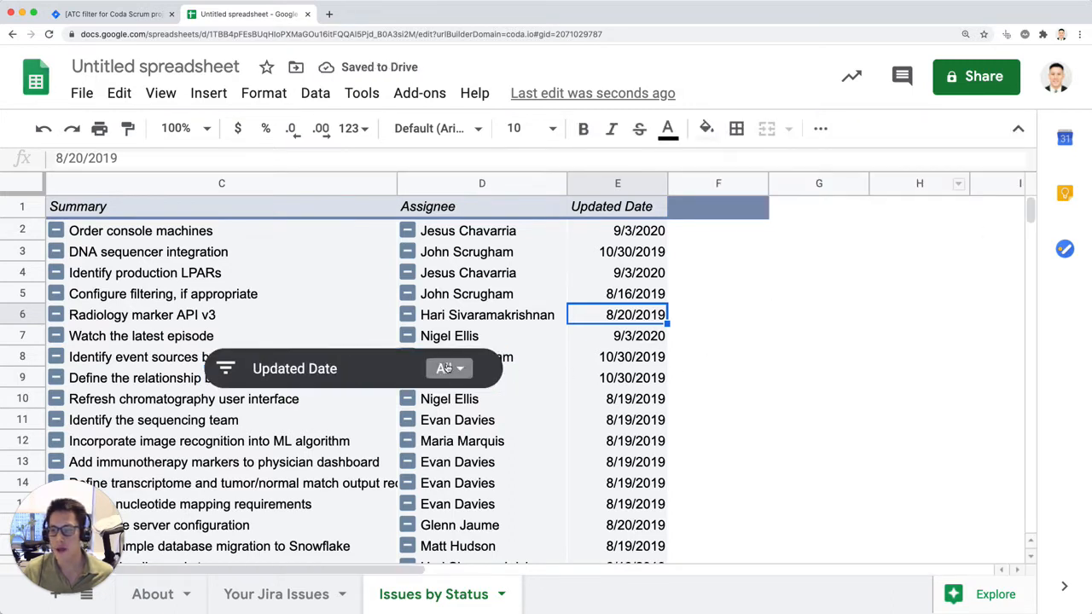
Step: Move the Updated Date slicer off the data to the empty columns beside the pivot table, and make more of the sheet visible
{"action": "left_click_drag", "start_coordinate": [485, 361], "coordinate": [1004, 230]}
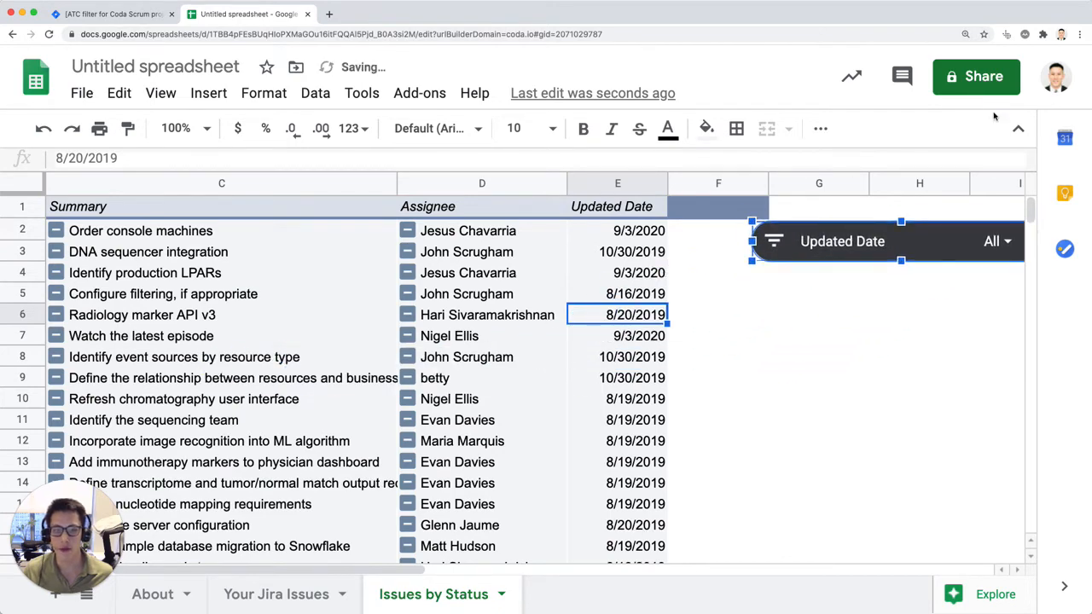
{"action": "key", "text": "ctrl+shift+f"}
{"action": "left_click", "coordinate": [821, 366]}
{"action": "key", "text": "super+minus"}
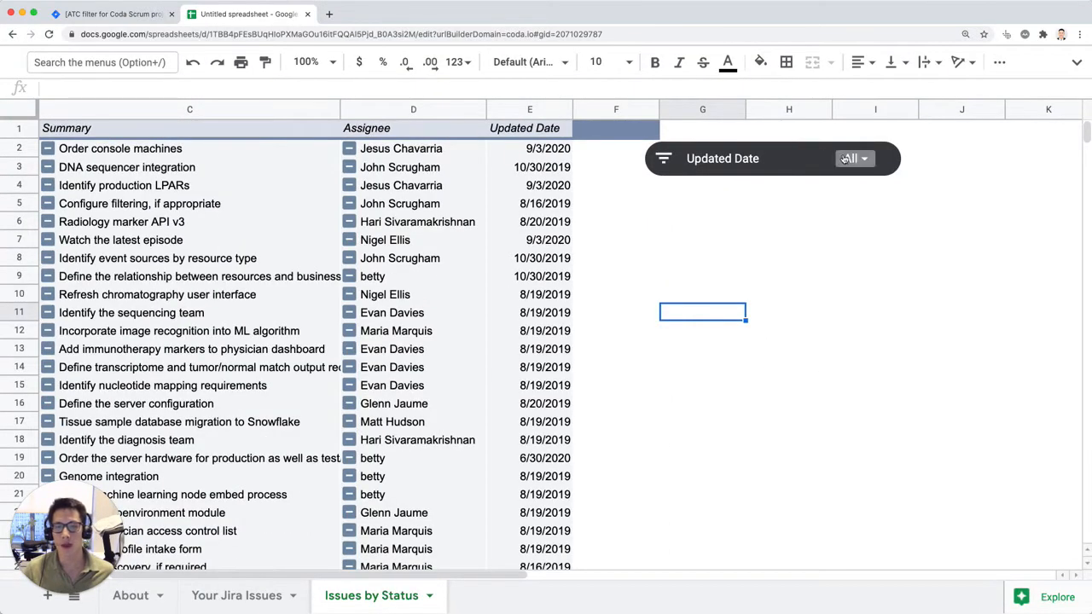
Step: Restrict the Updated Date slicer to the values 6/30/2020 and 9/3/2020, and close the pivot table editor
{"action": "left_click", "coordinate": [872, 160]}
{"action": "left_click", "coordinate": [869, 161]}
{"action": "left_click", "coordinate": [729, 297]}
{"action": "left_click", "coordinate": [730, 325]}
{"action": "left_click", "coordinate": [729, 351]}
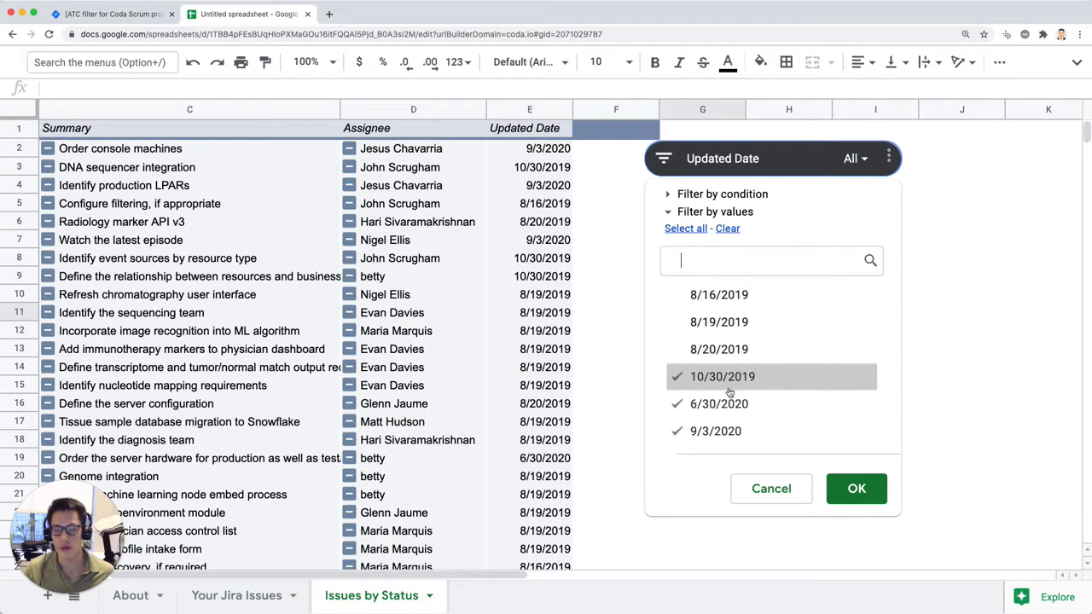
{"action": "left_click", "coordinate": [734, 378]}
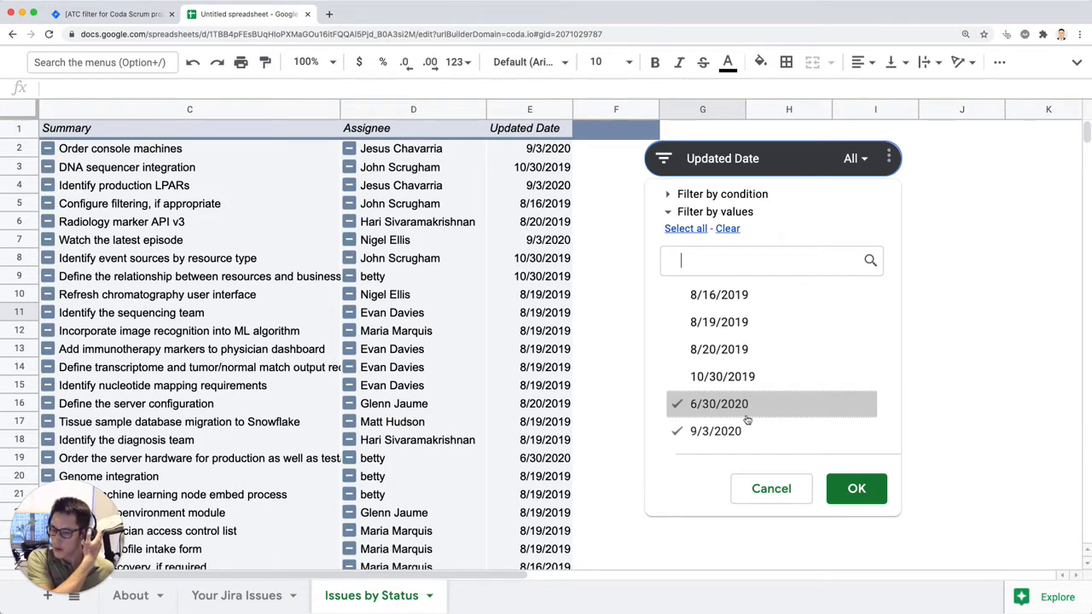
{"action": "left_click", "coordinate": [831, 482]}
{"action": "left_click", "coordinate": [616, 385]}
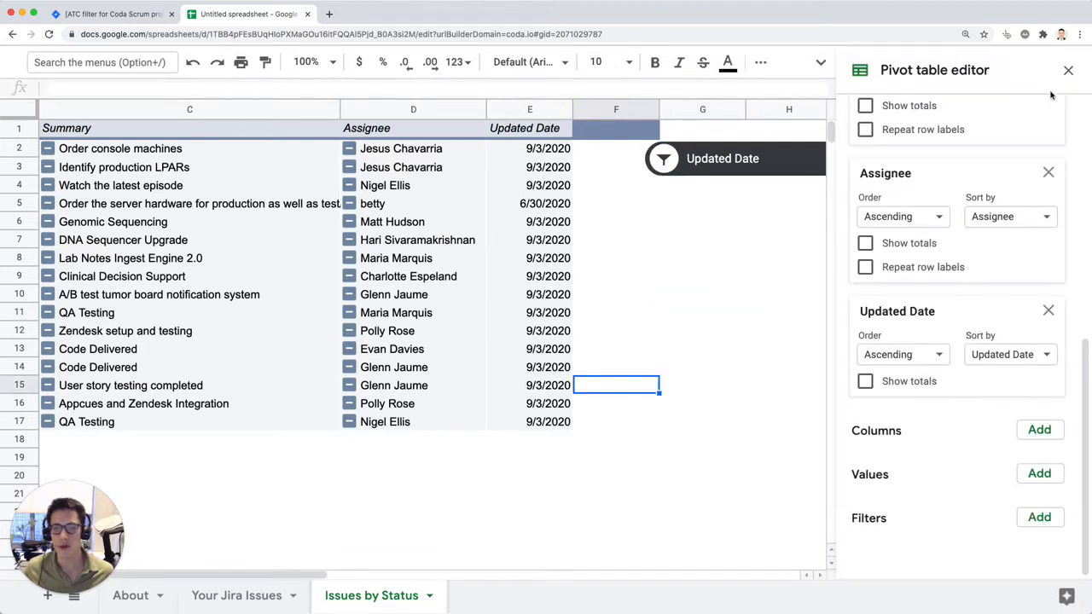
{"action": "left_click", "coordinate": [1068, 70]}
Step: Narrow the Updated Date slicer to show only 6/30/2020
{"action": "left_click", "coordinate": [869, 155]}
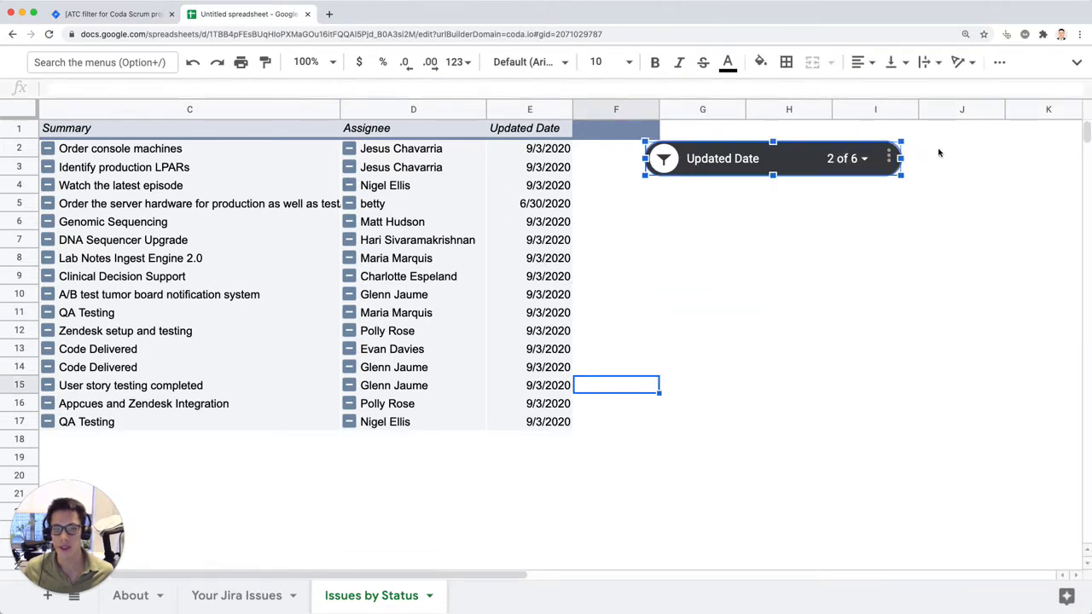
{"action": "left_click", "coordinate": [962, 153]}
{"action": "left_click", "coordinate": [899, 157]}
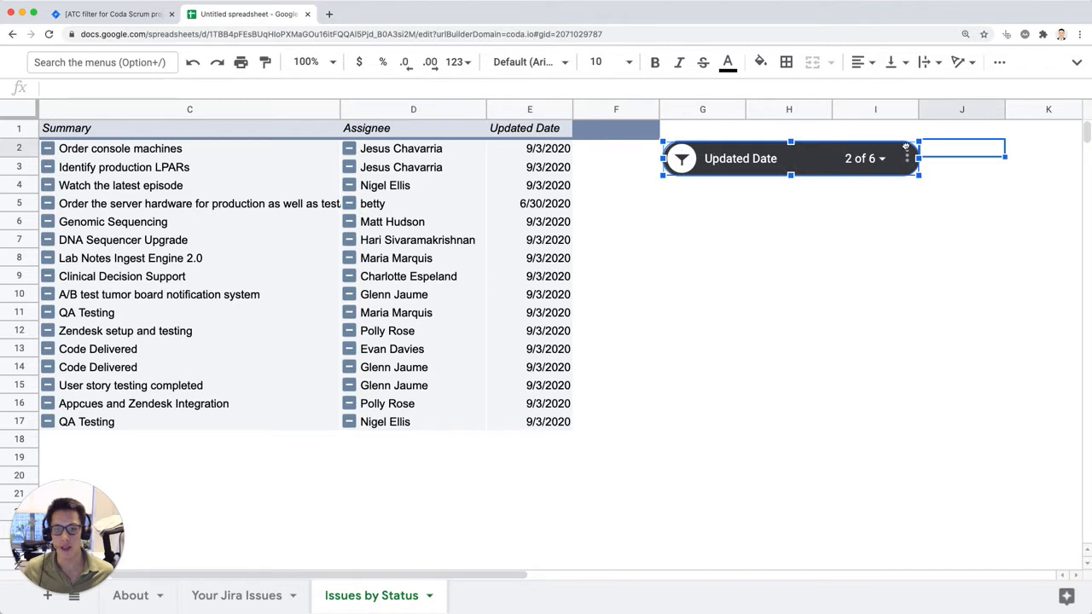
{"action": "left_click", "coordinate": [875, 157]}
{"action": "left_click", "coordinate": [768, 322]}
{"action": "left_click", "coordinate": [888, 487]}
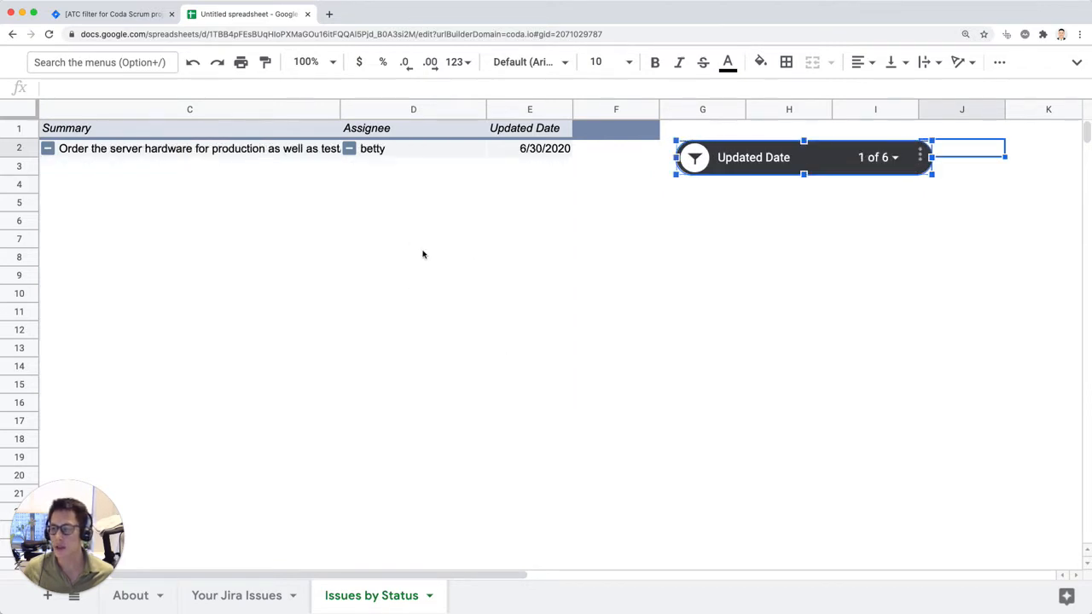
Step: Include 9/3/2020 again in the Updated Date slicer
{"action": "scroll", "coordinate": [422, 254], "scroll_direction": "left", "scroll_amount": 3}
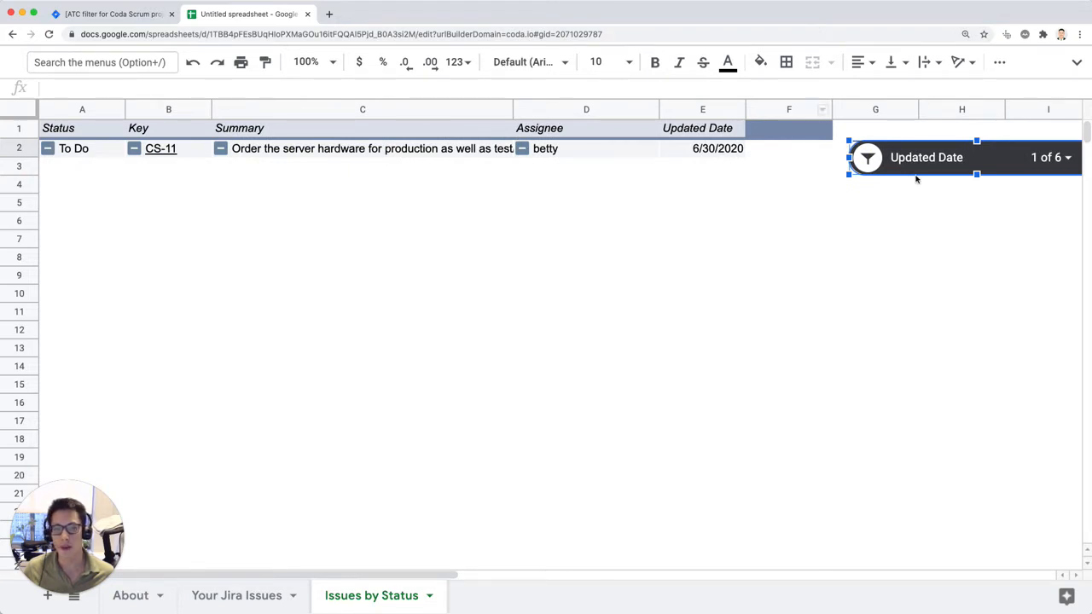
{"action": "scroll", "coordinate": [917, 178], "scroll_direction": "right", "scroll_amount": 3}
{"action": "left_click", "coordinate": [877, 157]}
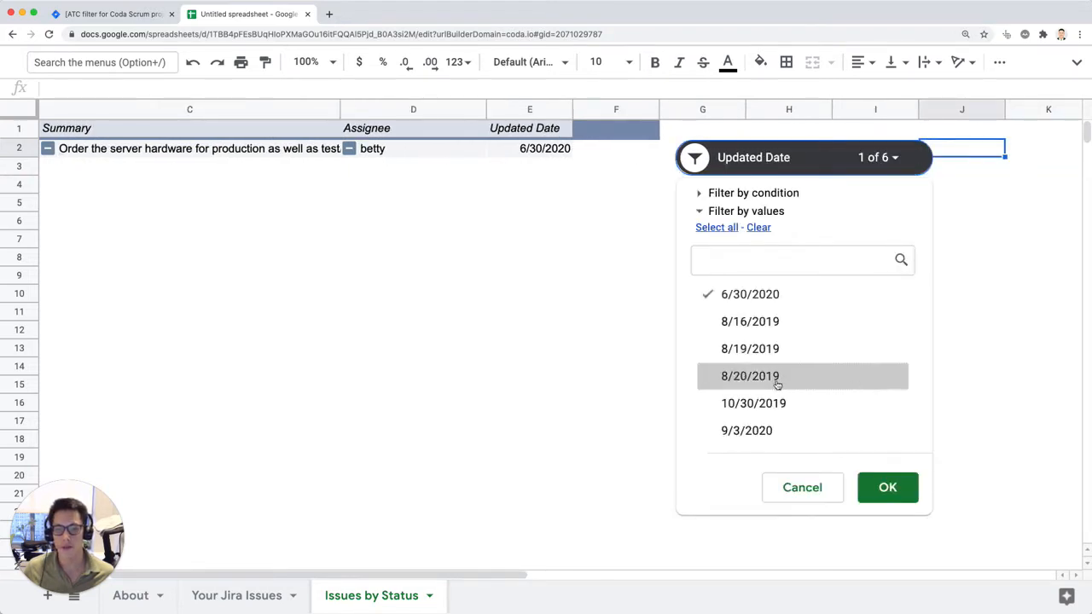
{"action": "left_click", "coordinate": [773, 432]}
{"action": "left_click", "coordinate": [888, 483]}
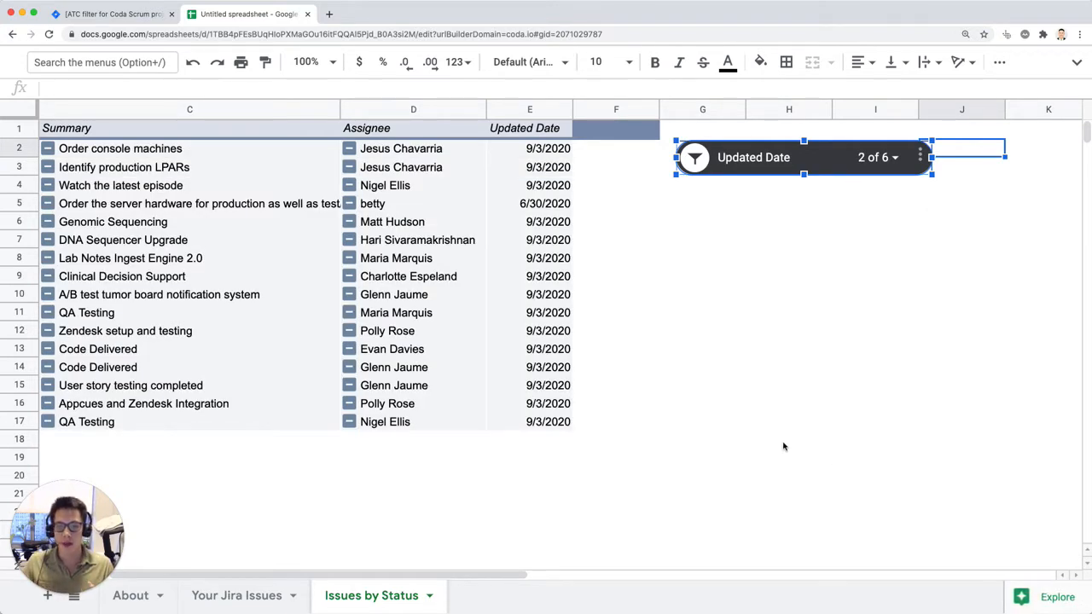
Step: Switch to Jira to view the issue list of the ATC filter, and return to the spreadsheet
{"action": "left_click", "coordinate": [136, 14]}
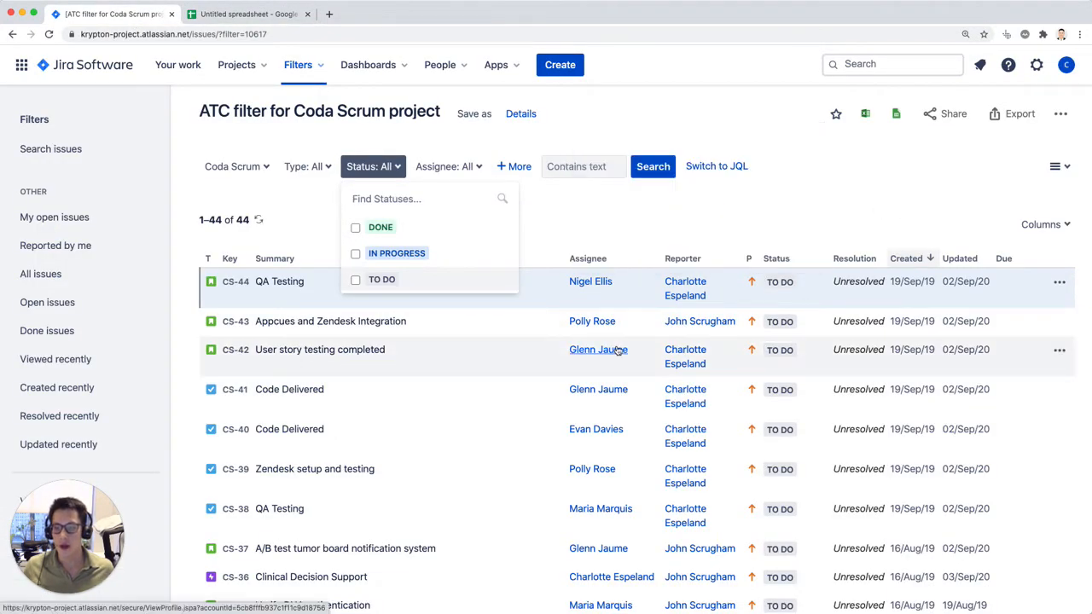
{"action": "mouse_move", "coordinate": [619, 349]}
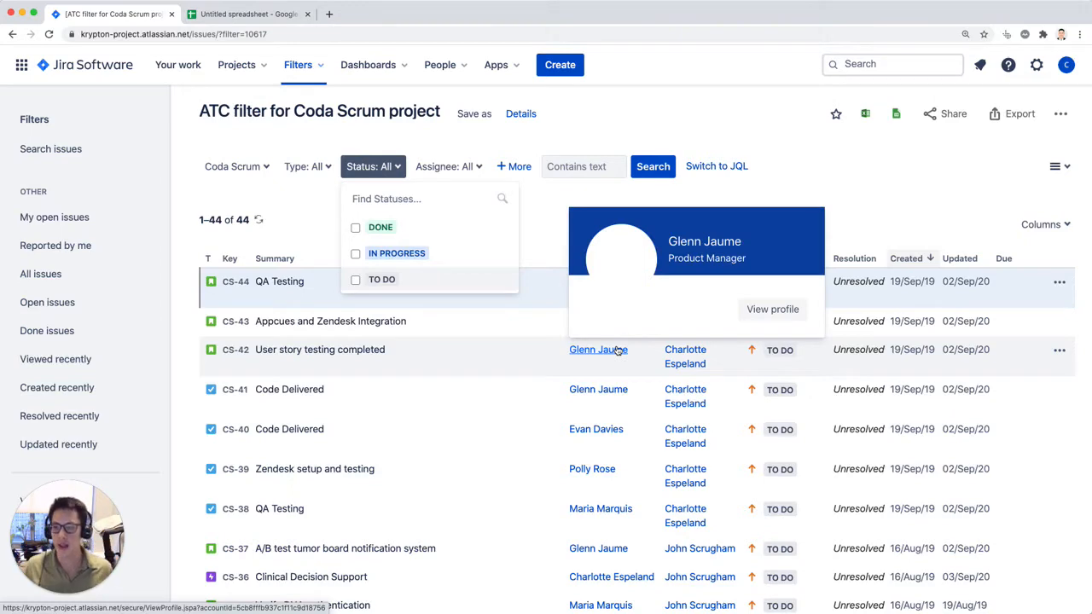
{"action": "left_click", "coordinate": [275, 14]}
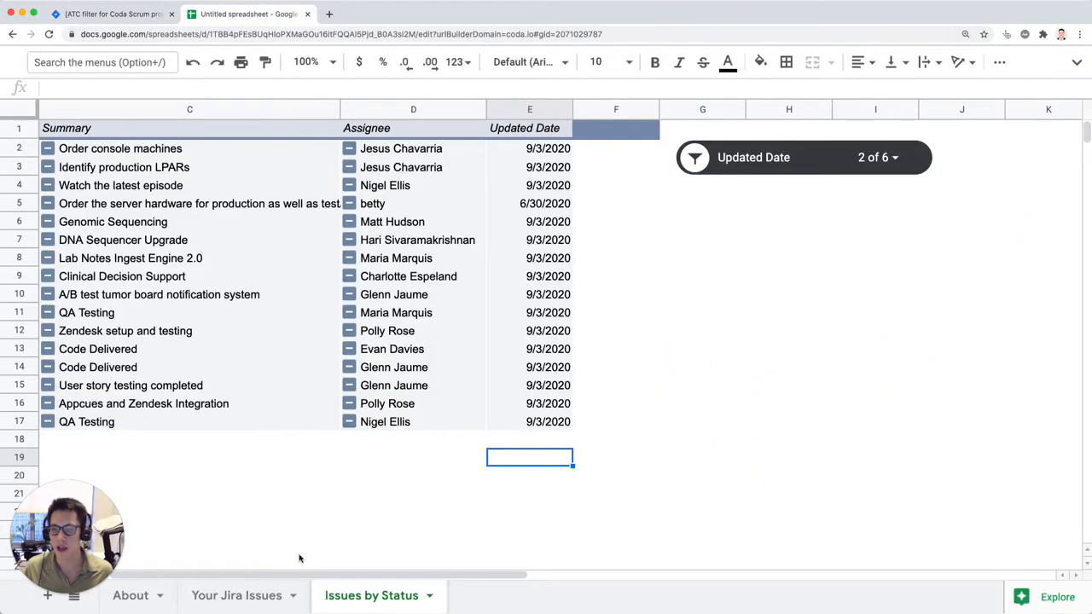
Step: Review the exported columns on the Your Jira Issues sheet and select the whole Updated Date column
{"action": "left_click", "coordinate": [256, 596]}
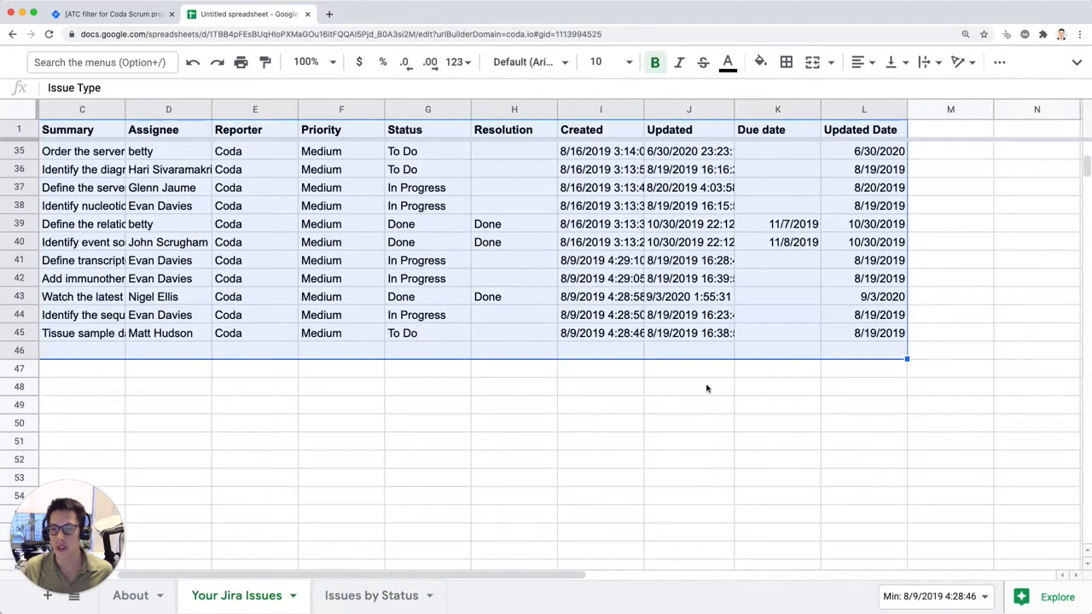
{"action": "scroll", "coordinate": [707, 388], "scroll_direction": "up", "scroll_amount": 10}
{"action": "left_click", "coordinate": [705, 231]}
{"action": "scroll", "coordinate": [704, 234], "scroll_direction": "left", "scroll_amount": 2}
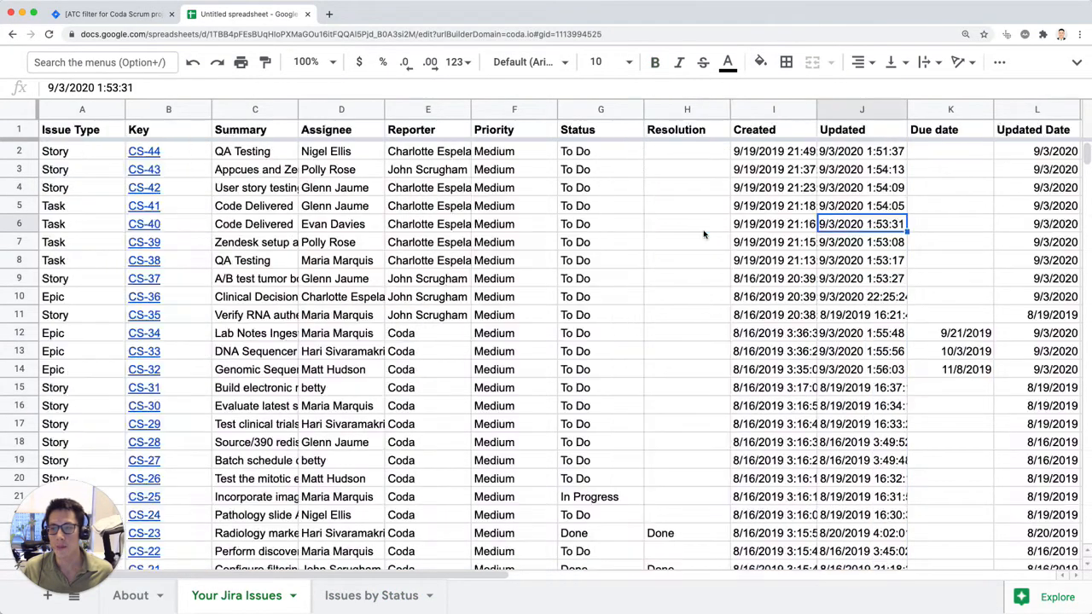
{"action": "scroll", "coordinate": [754, 223], "scroll_direction": "right", "scroll_amount": 3}
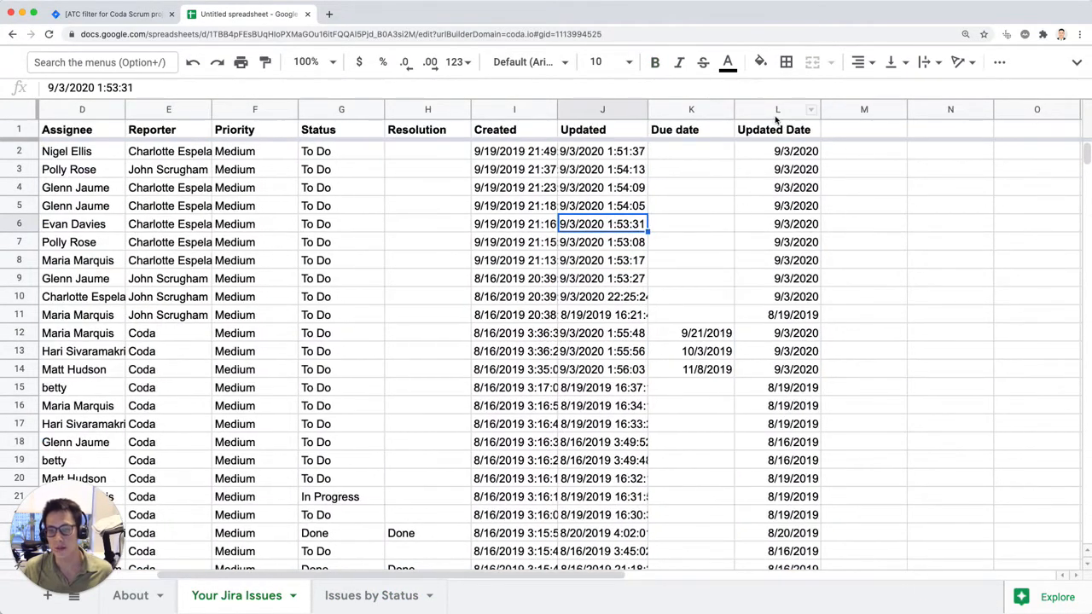
{"action": "left_click", "coordinate": [779, 109]}
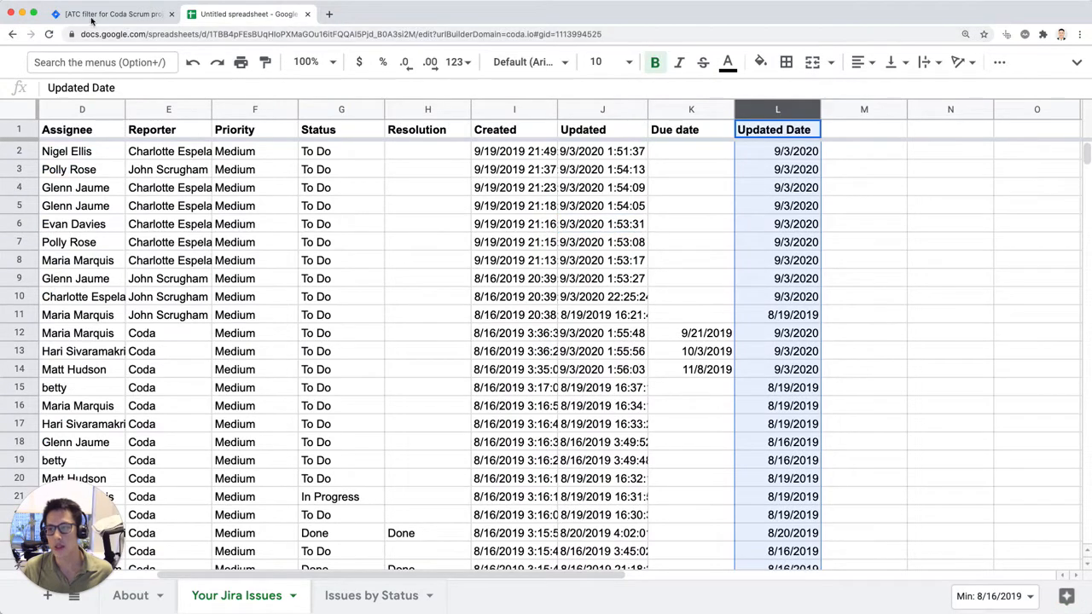
Step: Switch to Jira, close the open Status filter list, and go back to the spreadsheet
{"action": "left_click", "coordinate": [94, 14]}
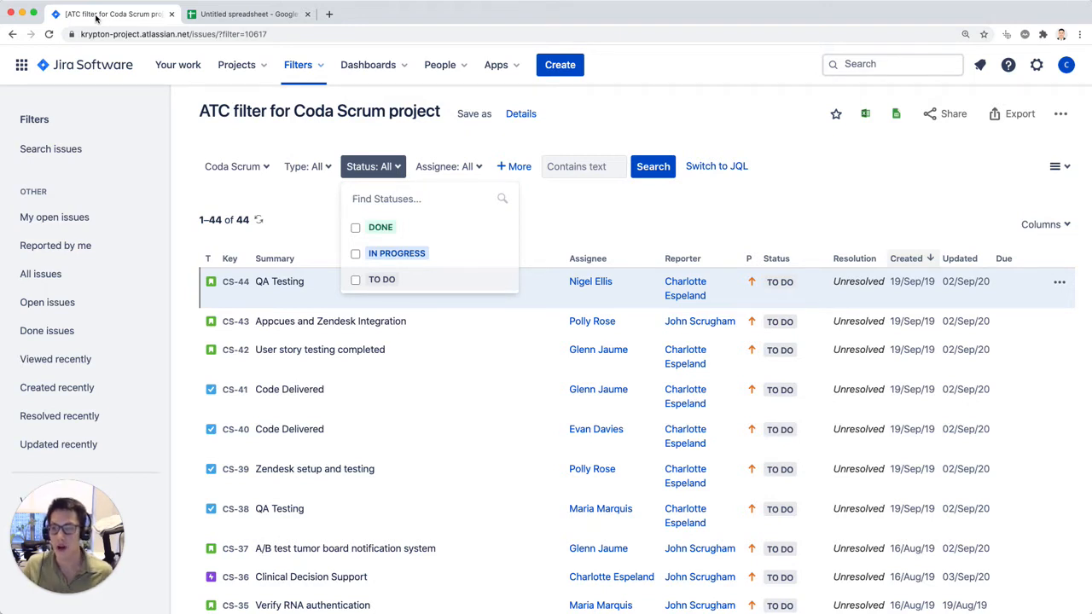
{"action": "left_click", "coordinate": [893, 202]}
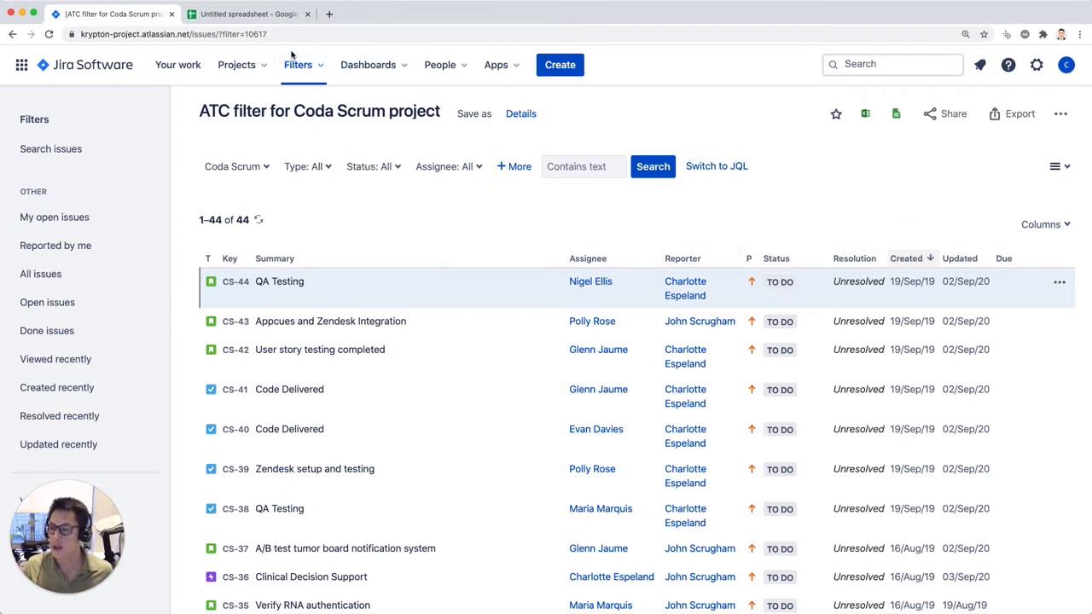
{"action": "left_click", "coordinate": [277, 19]}
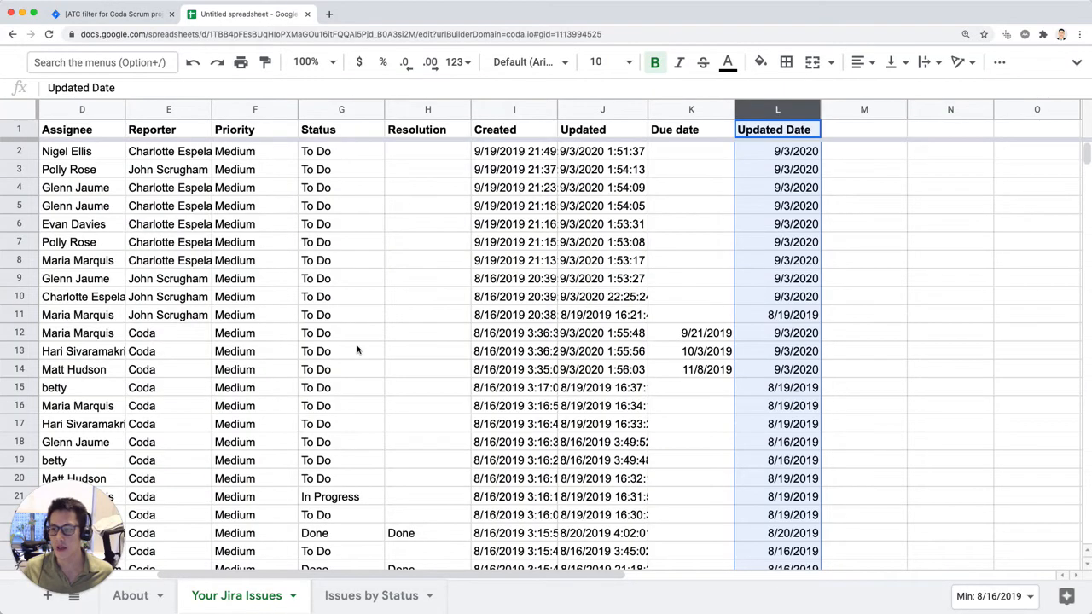
Step: Switch to Jira, open the Coda Scrum project and its backlog, and return to the spreadsheet
{"action": "left_click", "coordinate": [128, 14]}
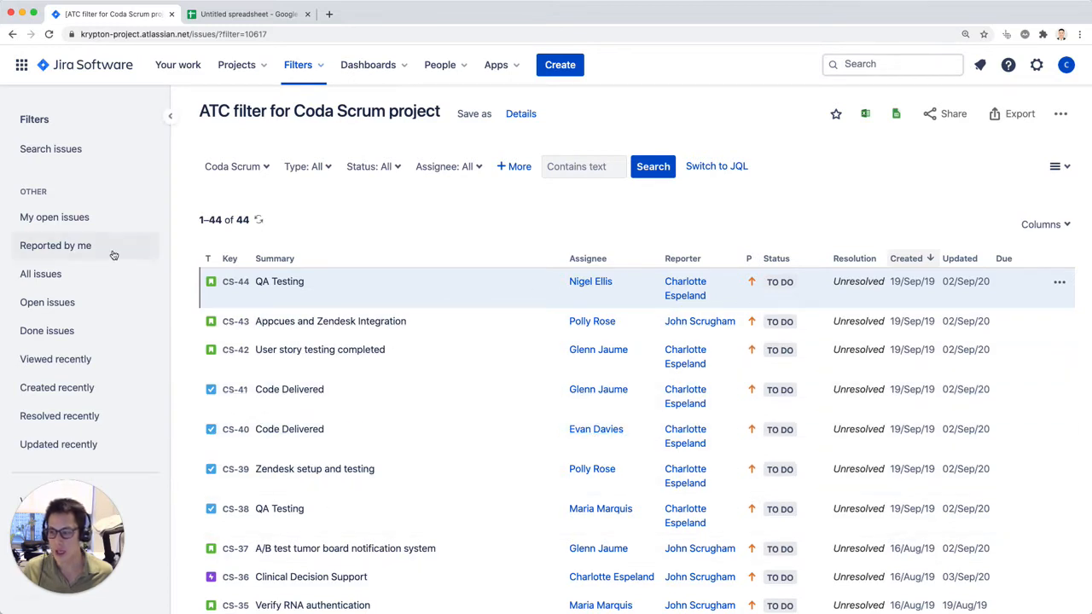
{"action": "left_click", "coordinate": [267, 70]}
{"action": "left_click", "coordinate": [275, 127]}
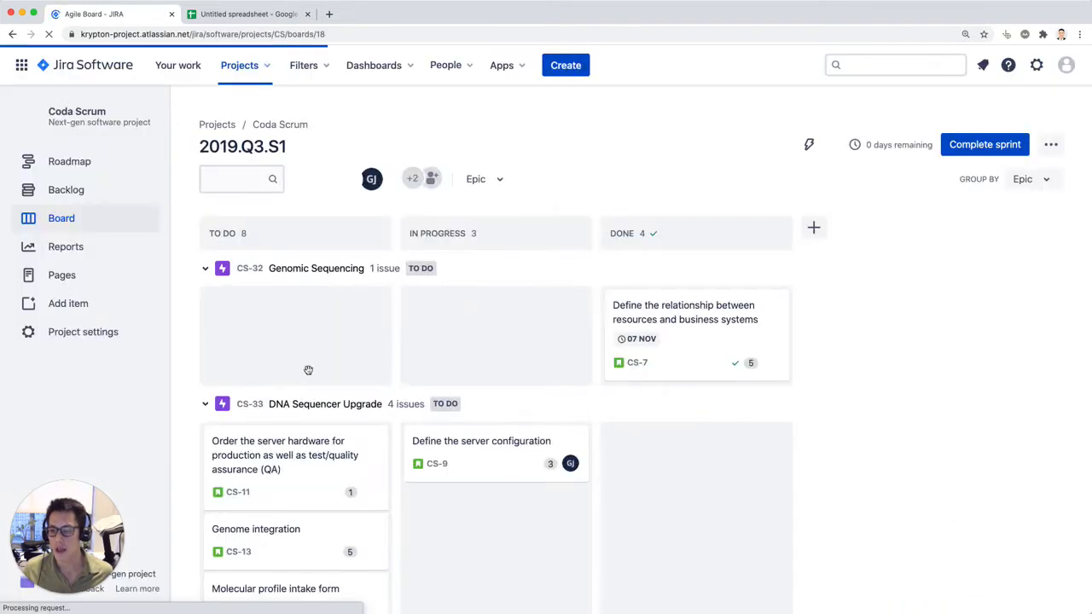
{"action": "left_click", "coordinate": [72, 189]}
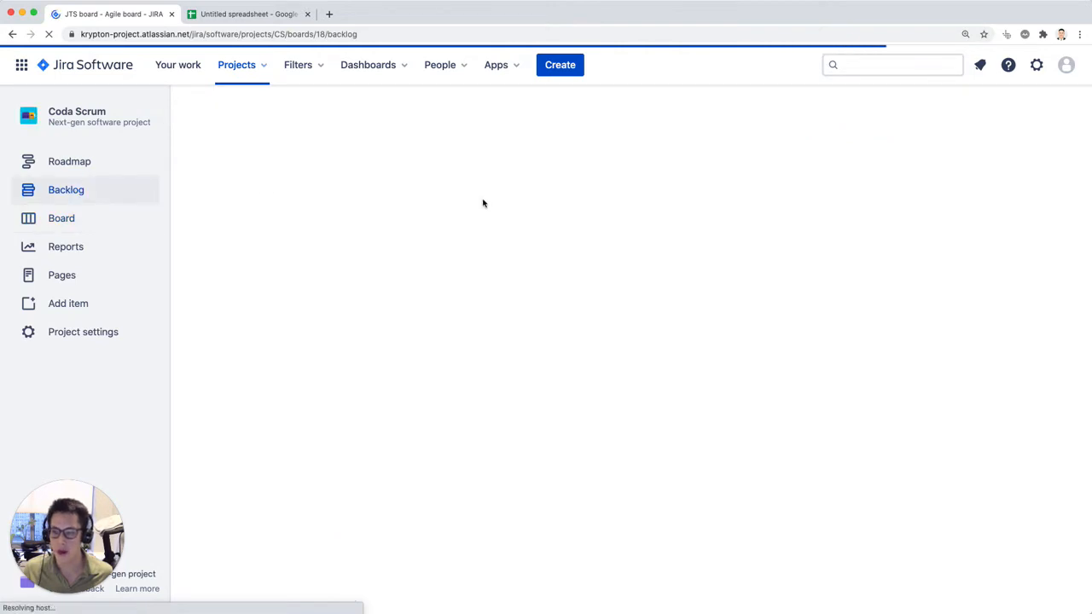
{"action": "left_click", "coordinate": [248, 15]}
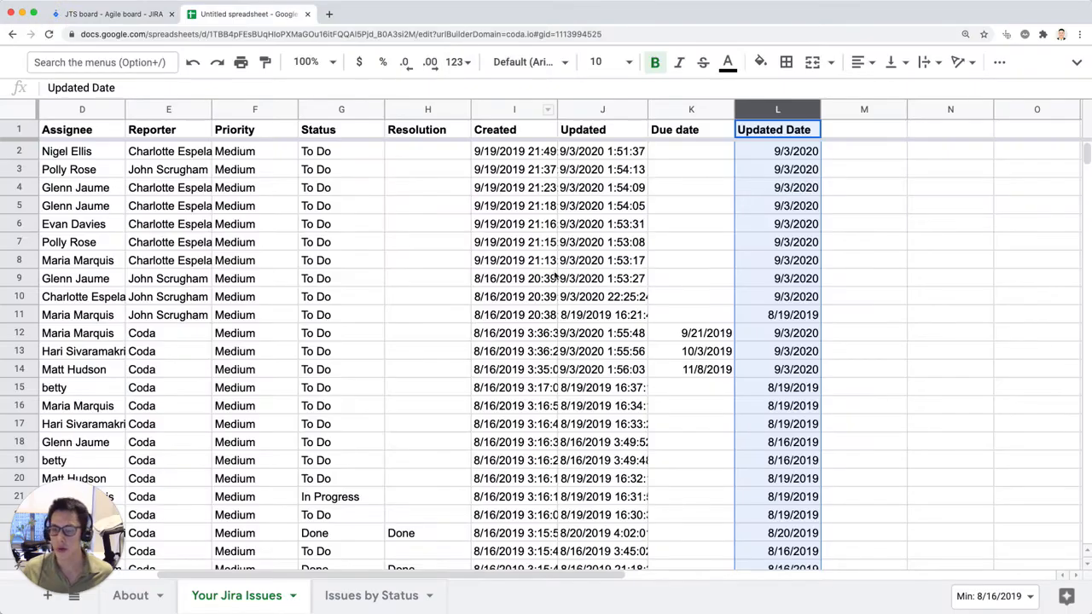
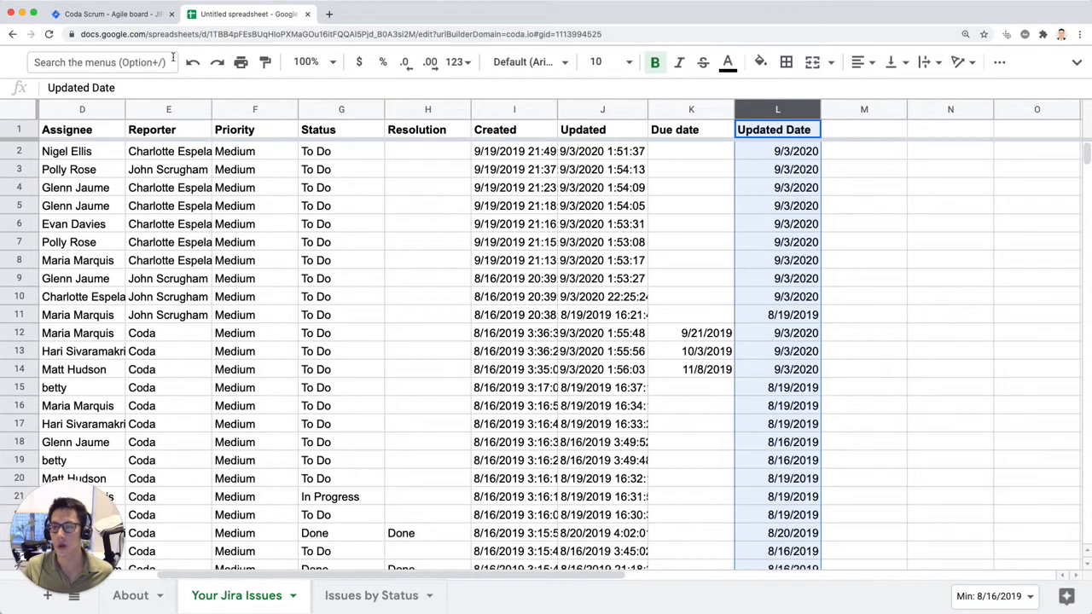
Step: Create a new blank Coda document in a separate browser tab from coda.new
{"action": "left_click", "coordinate": [111, 13]}
{"action": "key", "text": "super+t"}
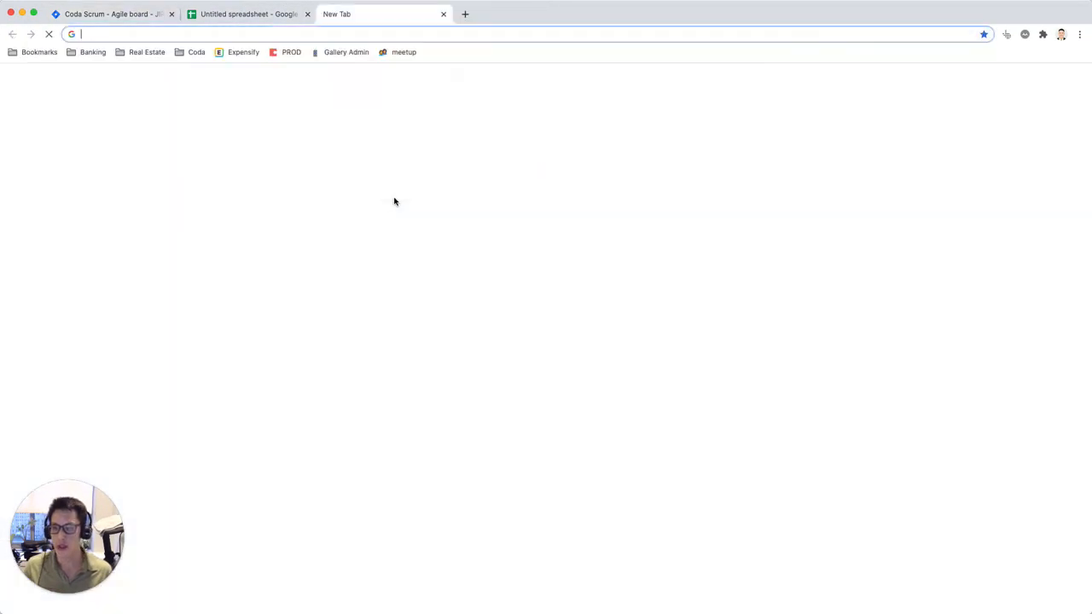
{"action": "type", "text": "coda.new"}
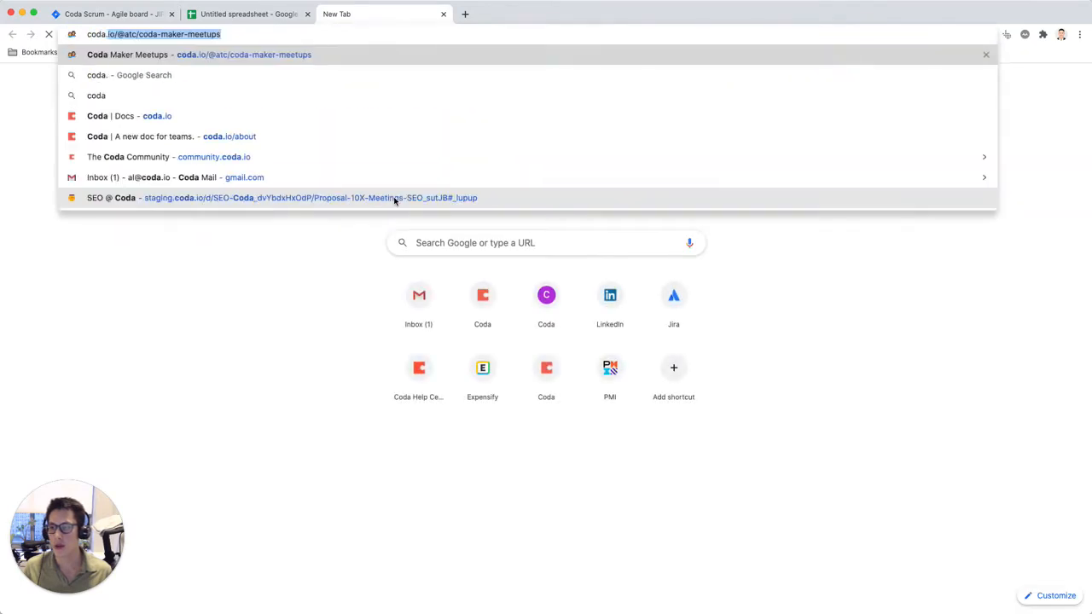
{"action": "key", "text": "Return"}
Step: Return to the spreadsheet and copy columns A to L of rows 1 to 9 from the Your Jira Issues sheet
{"action": "key", "text": "ctrl+shift+Tab"}
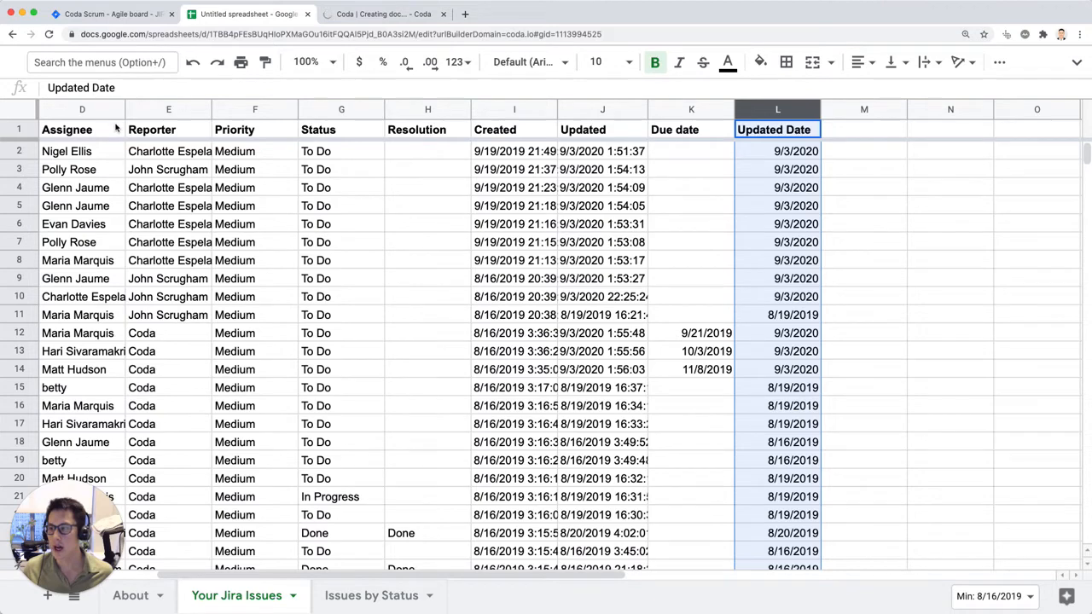
{"action": "left_click_drag", "start_coordinate": [116, 130], "coordinate": [818, 553]}
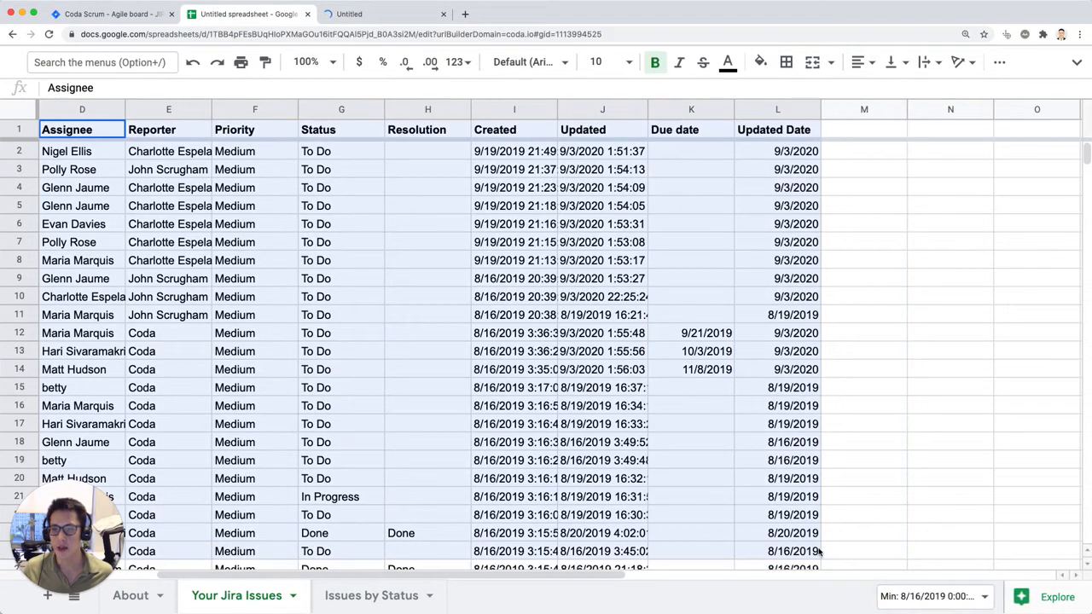
{"action": "scroll", "coordinate": [762, 452], "scroll_direction": "right", "scroll_amount": 10}
{"action": "key", "text": "ctrl+c"}
{"action": "left_click", "coordinate": [116, 130]}
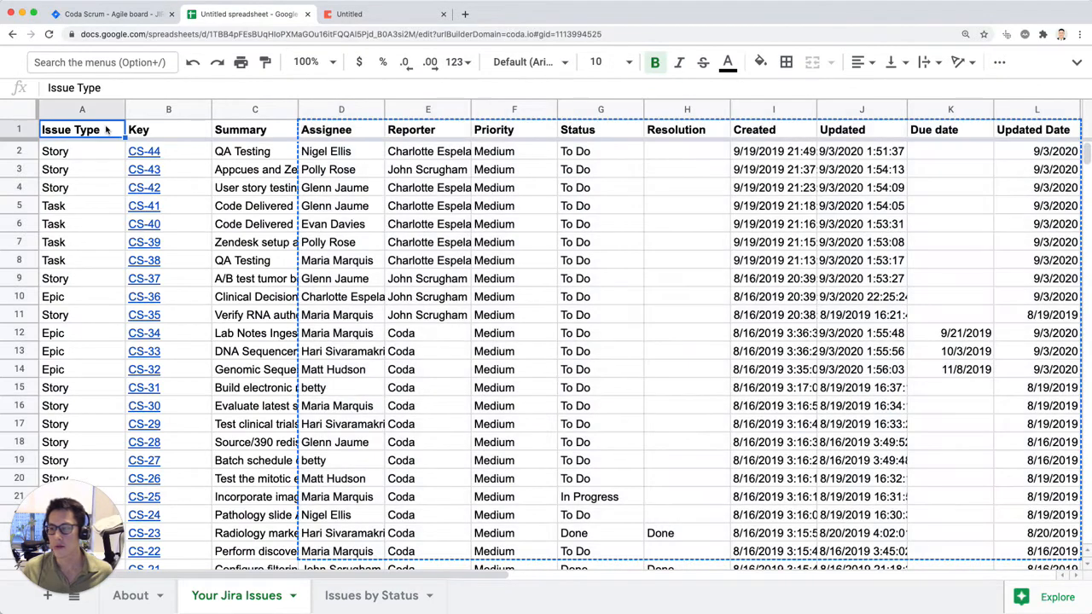
{"action": "key", "text": "super+shift+Right"}
{"action": "key", "text": "shift+Down"}
{"action": "key", "text": "shift+Down"}
{"action": "key", "text": "shift+Down"}
{"action": "key", "text": "shift+Down"}
{"action": "key", "text": "shift+Down"}
{"action": "key", "text": "shift+Down"}
{"action": "key", "text": "shift+Down"}
{"action": "key", "text": "shift+Down"}
{"action": "key", "text": "super+c"}
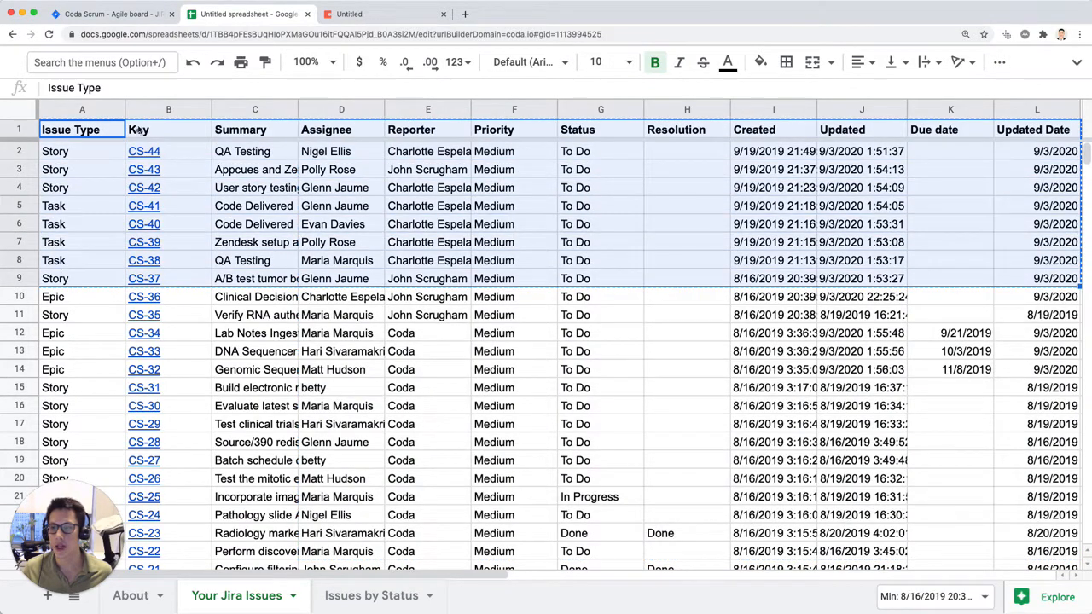
Step: Paste the copied issue rows into the blank Coda page as a table and close the Explore view
{"action": "key", "text": "ctrl+Tab"}
{"action": "left_click", "coordinate": [337, 174]}
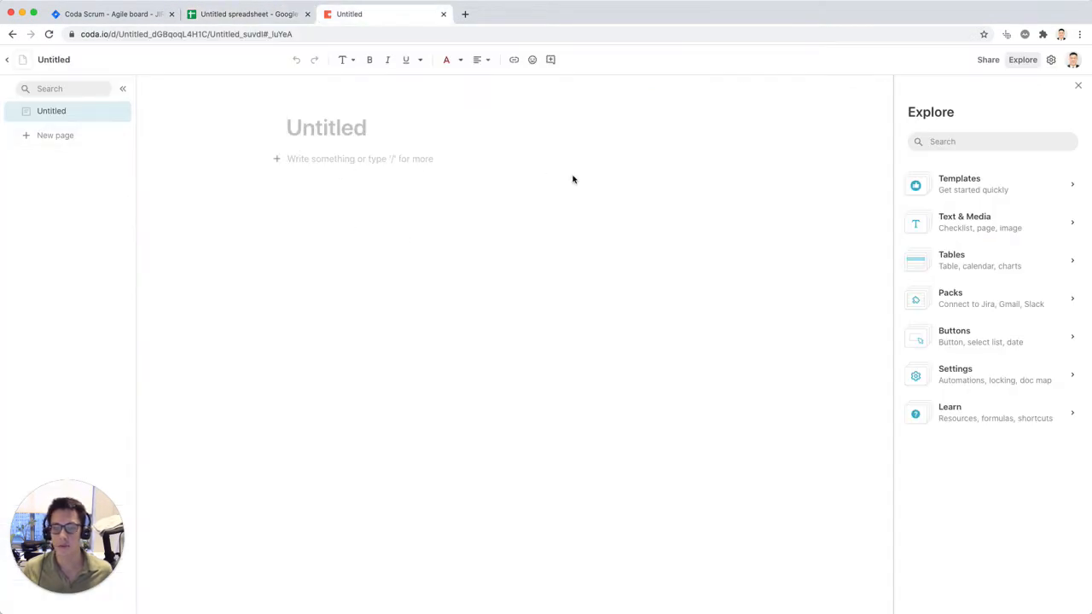
{"action": "key", "text": "super+v"}
{"action": "key", "text": "super+equal"}
{"action": "key", "text": "super+equal"}
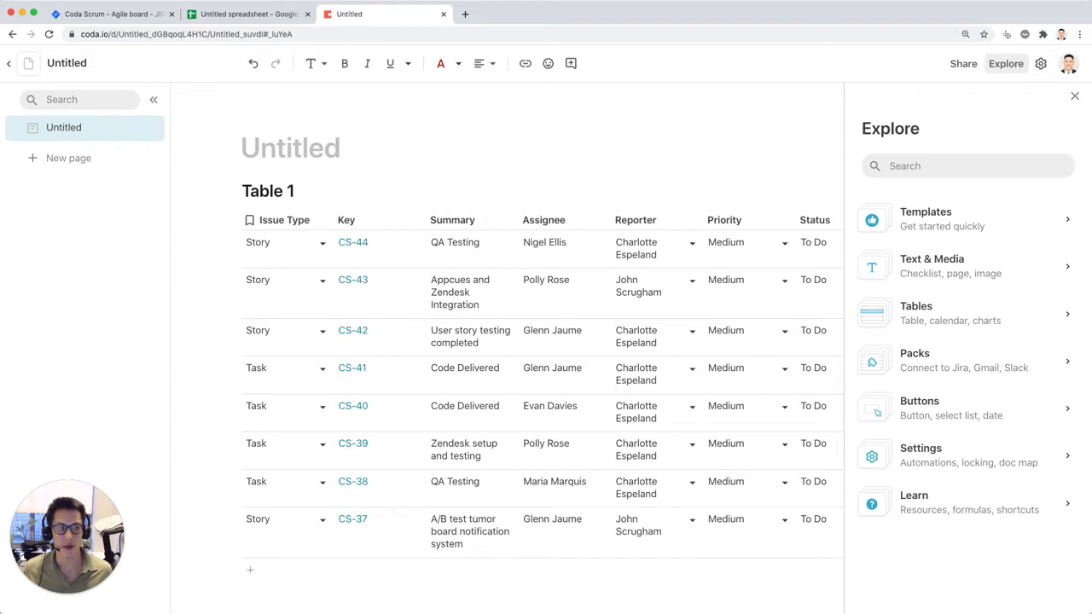
{"action": "left_click", "coordinate": [557, 303]}
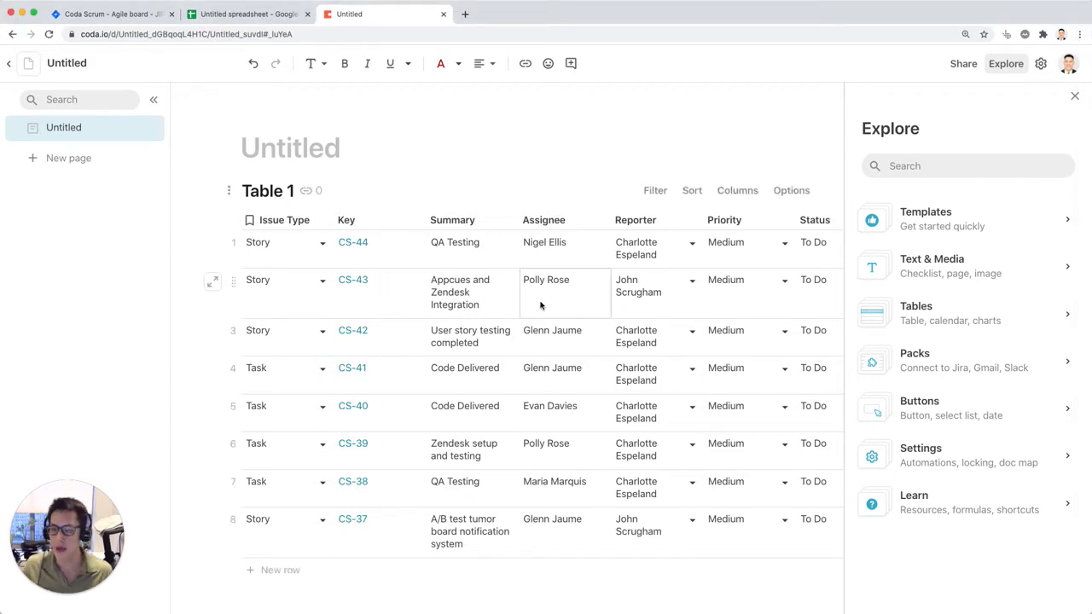
{"action": "left_click", "coordinate": [1076, 97]}
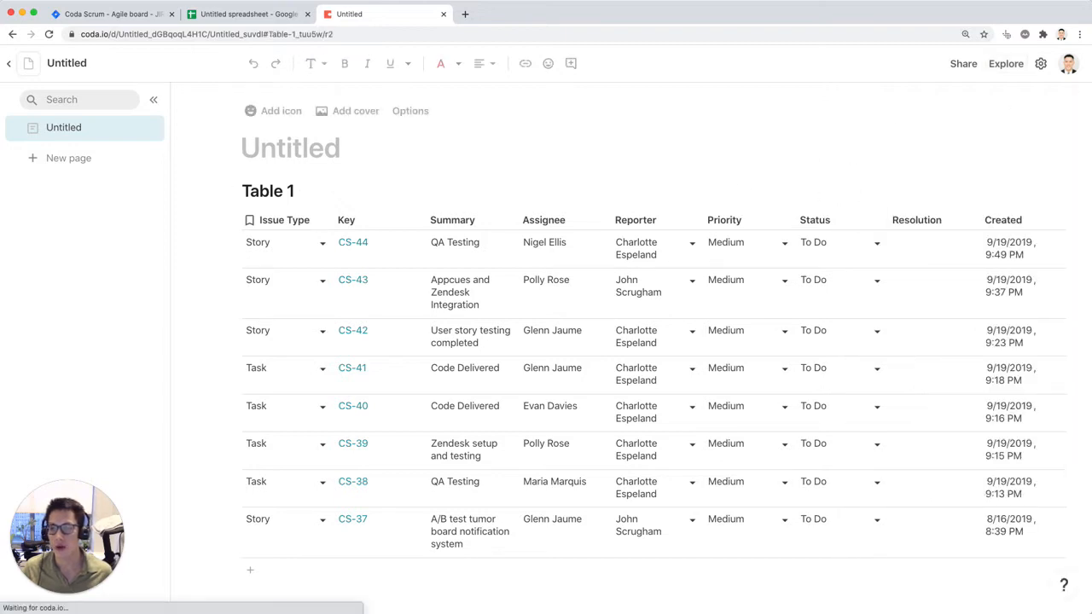
Step: Delete the pasted table from the Coda page
{"action": "left_click", "coordinate": [369, 580]}
{"action": "key", "text": "BackSpace"}
{"action": "key", "text": "BackSpace"}
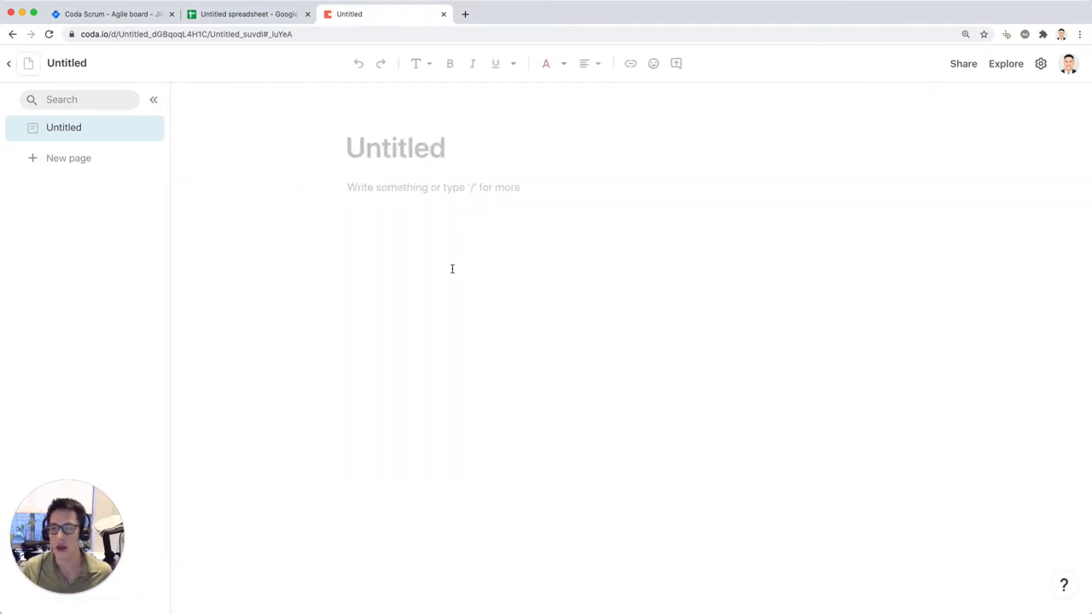
Step: Title the Coda page Full Backlog and start its body text
{"action": "left_click", "coordinate": [380, 154]}
{"action": "type", "text": "Full Backlog"}
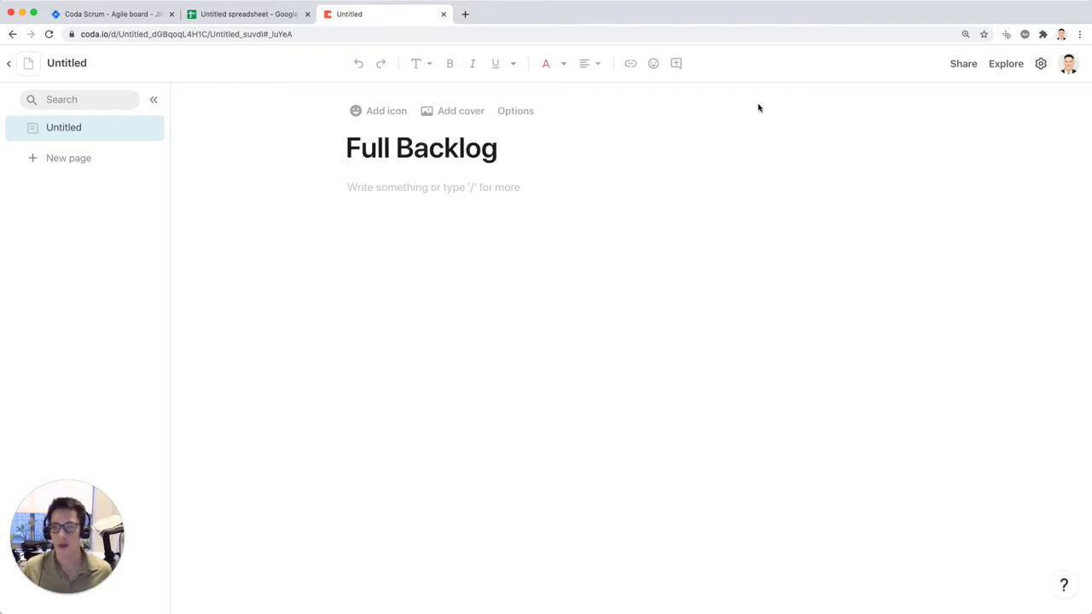
{"action": "left_click", "coordinate": [519, 187]}
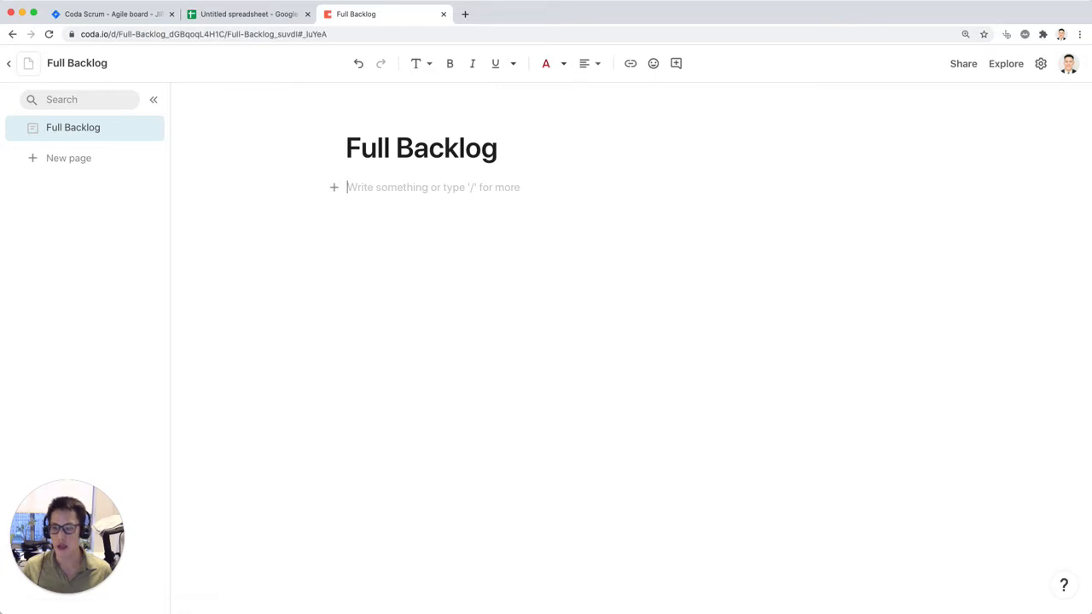
Step: Insert a Jira pack table on the Full Backlog page and choose Issues as the table to sync
{"action": "type", "text": "/jira"}
{"action": "key", "text": "Down"}
{"action": "key", "text": "Up"}
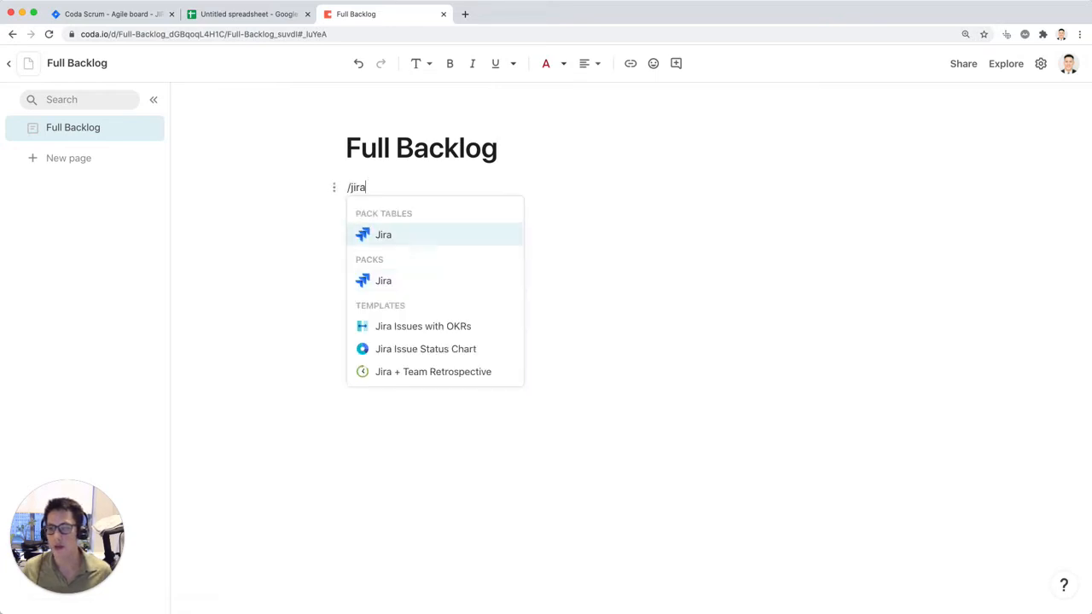
{"action": "key", "text": "Return"}
{"action": "key", "text": "super+equal"}
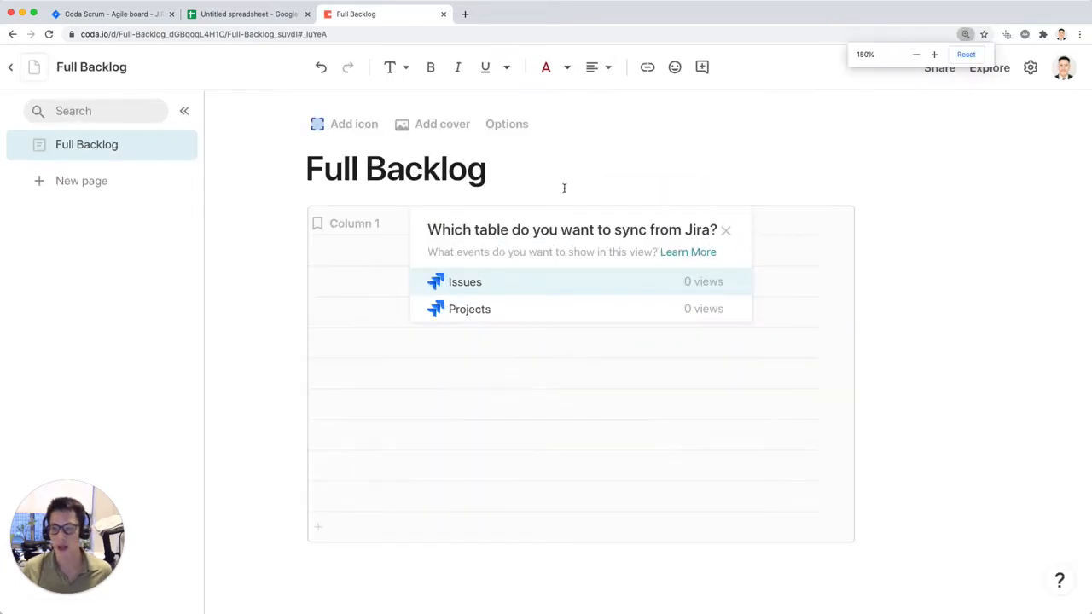
{"action": "left_click", "coordinate": [606, 278]}
Step: Choose what to sync for the Issues table and select the Jira - krypton-project account
{"action": "left_click", "coordinate": [872, 411]}
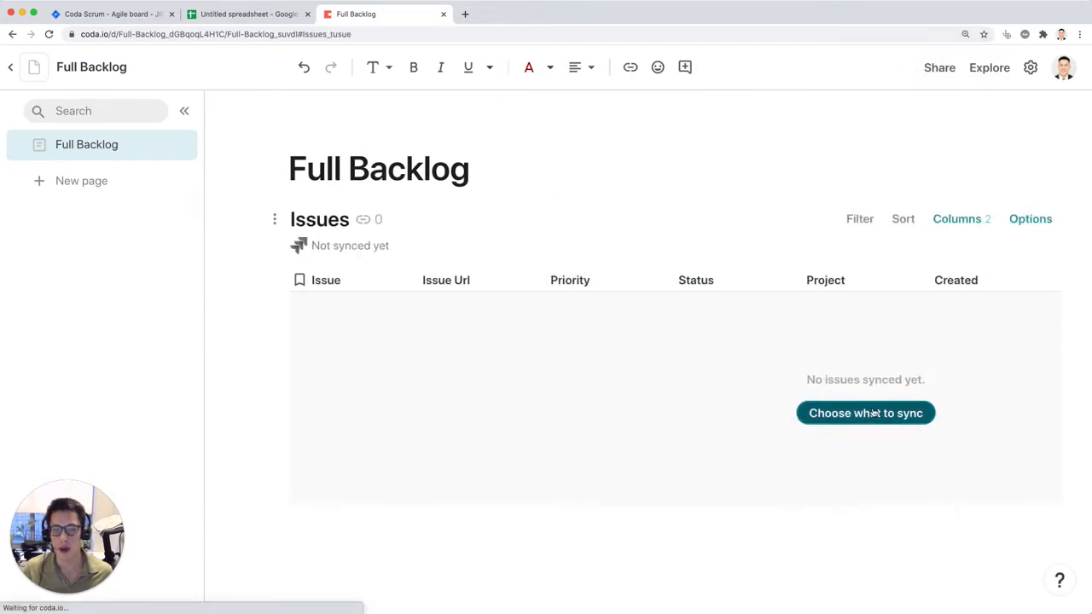
{"action": "left_click", "coordinate": [952, 322]}
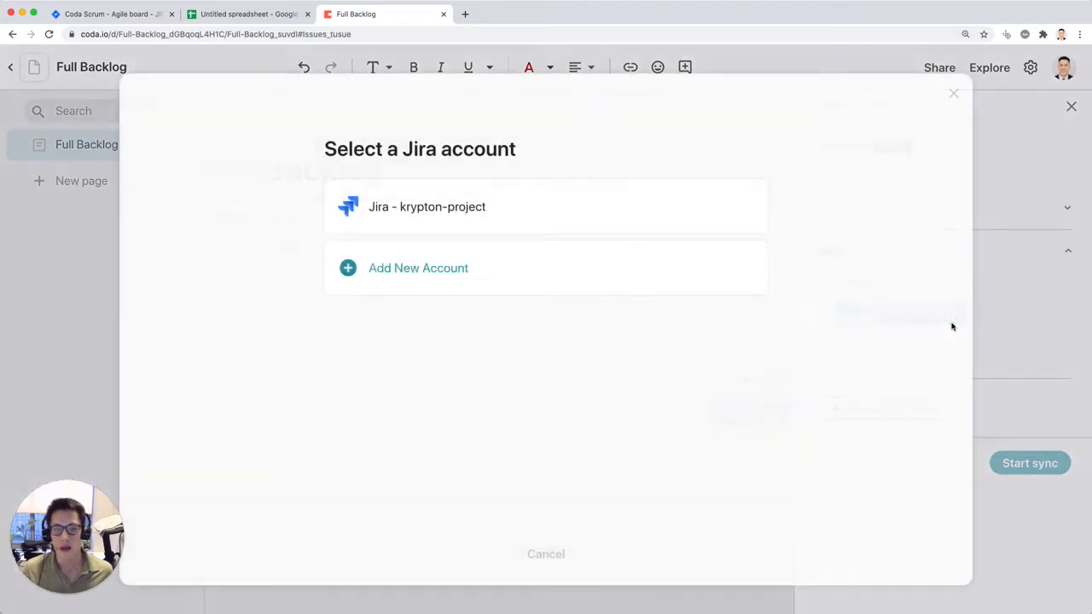
{"action": "left_click", "coordinate": [570, 215]}
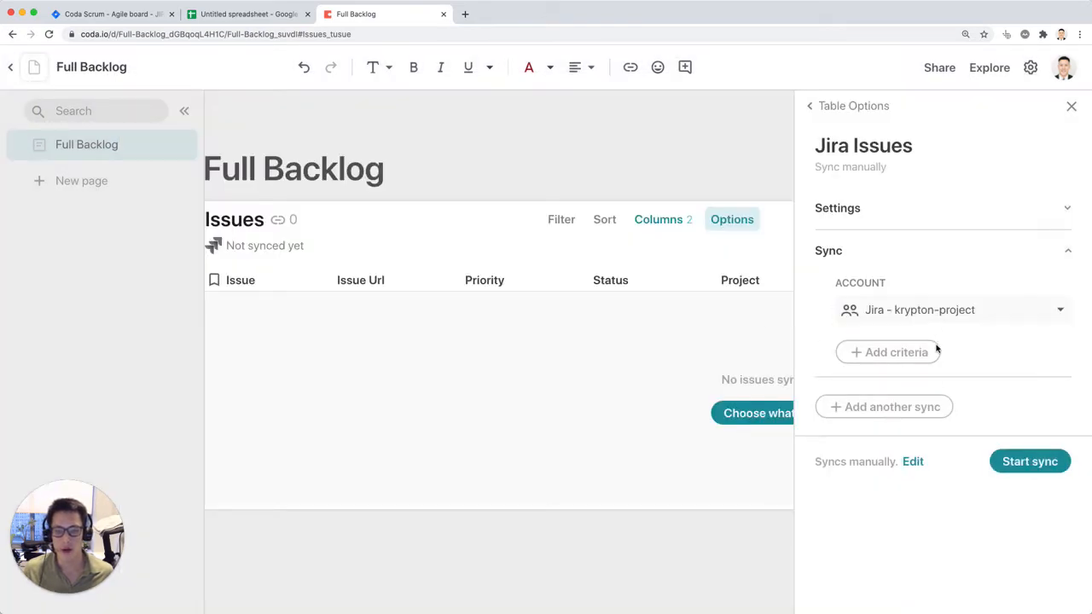
Step: Add a Project name criterion to the Jira sync and set it to Coda Scrum
{"action": "left_click", "coordinate": [924, 350]}
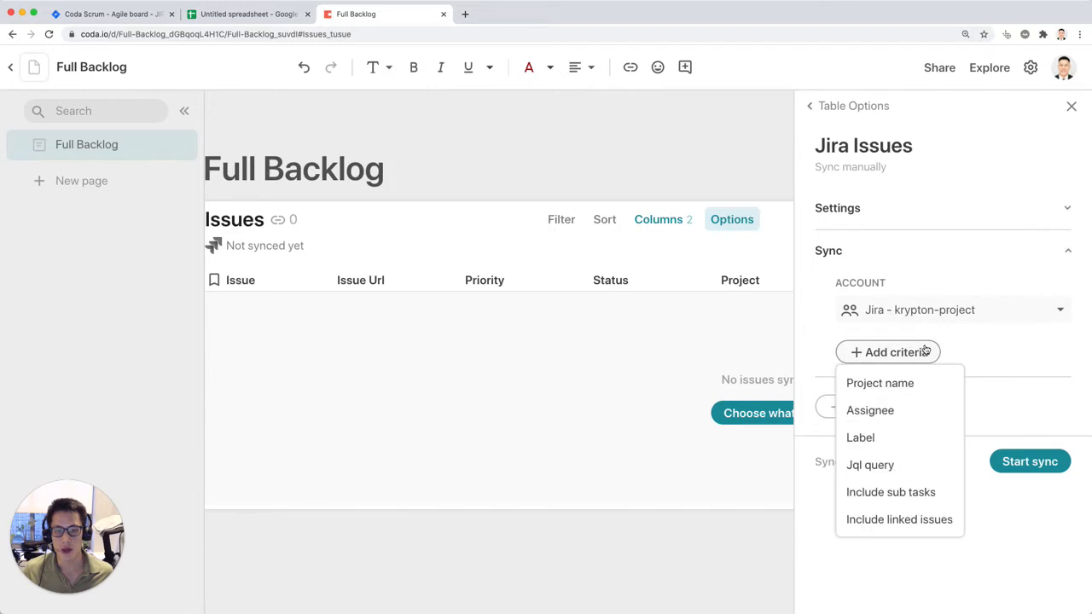
{"action": "left_click", "coordinate": [918, 385]}
{"action": "left_click", "coordinate": [926, 380]}
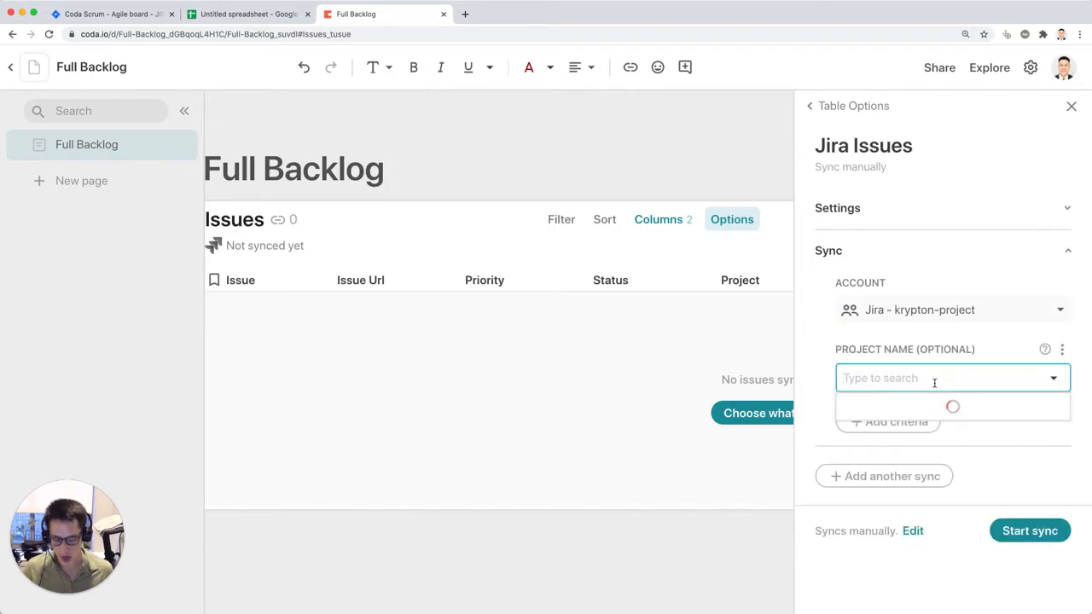
{"action": "type", "text": "scrum"}
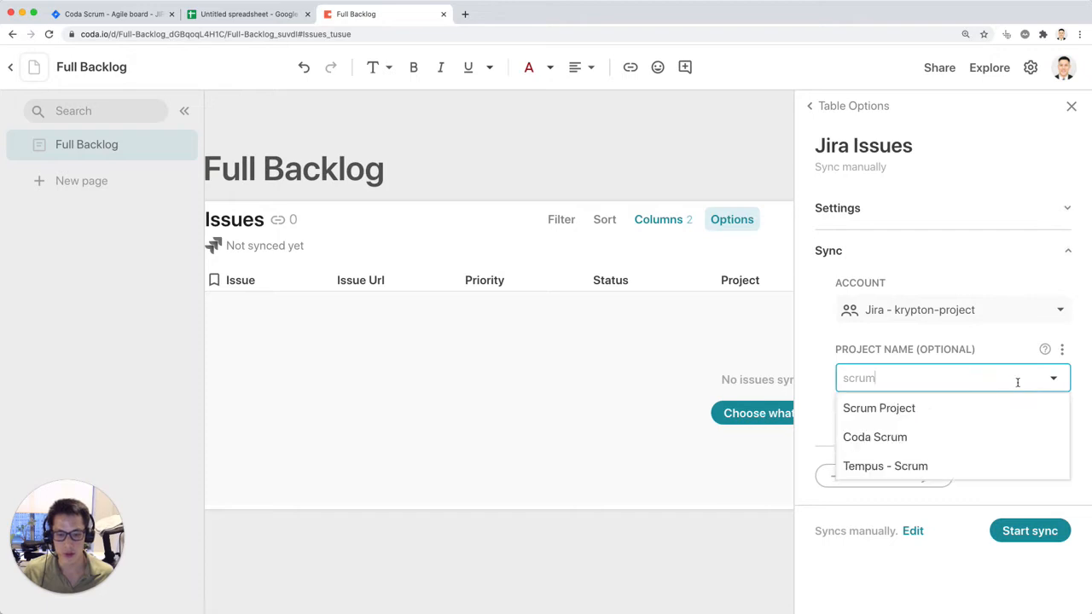
{"action": "left_click", "coordinate": [912, 437]}
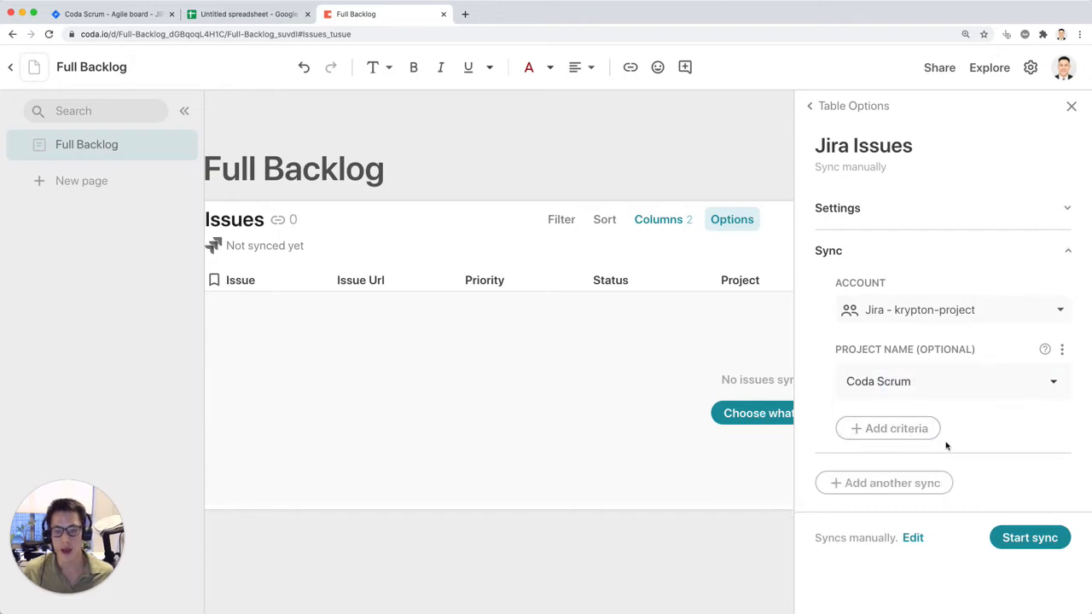
Step: Add the Include sub tasks criterion to the Jira sync and enable it
{"action": "left_click", "coordinate": [922, 429]}
{"action": "left_click", "coordinate": [913, 539]}
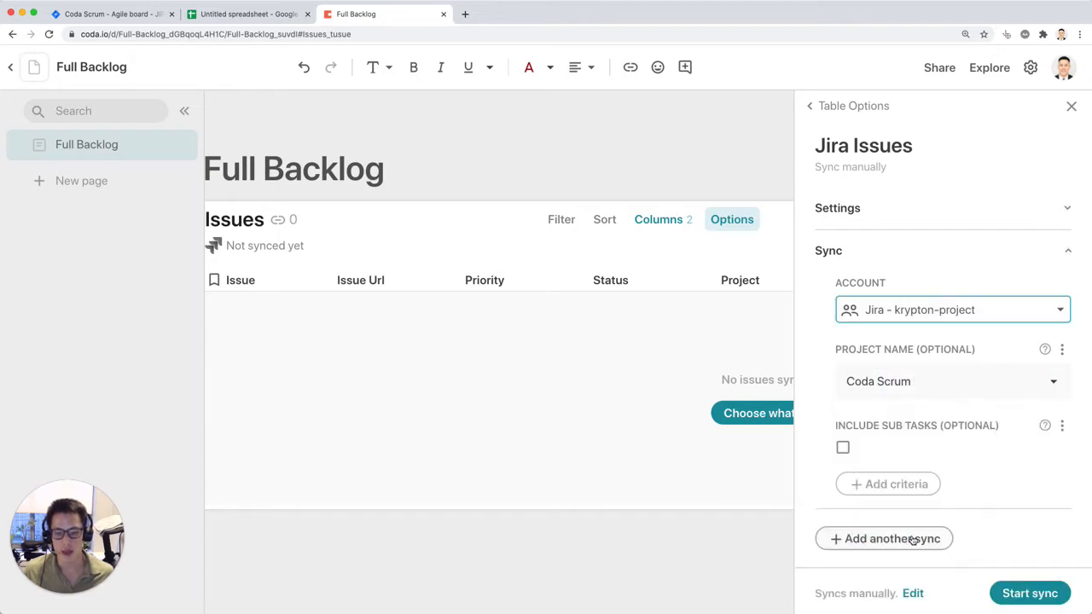
{"action": "left_click", "coordinate": [843, 447]}
{"action": "scroll", "coordinate": [992, 379], "scroll_direction": "down", "scroll_amount": 1}
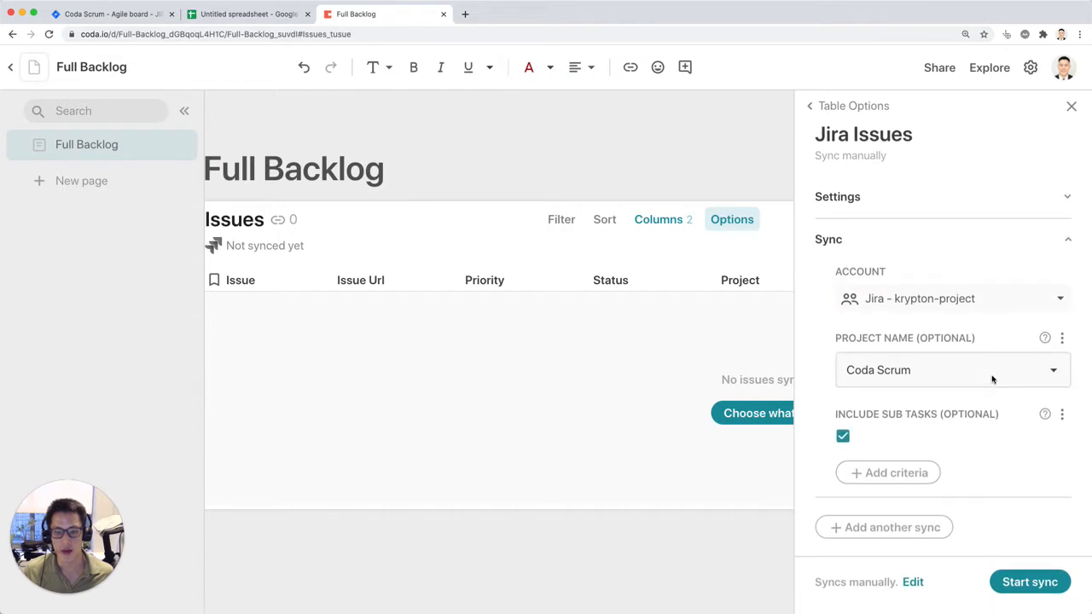
Step: Set the sync's table limit to 100 rows and view the available data refresh frequencies
{"action": "left_click", "coordinate": [1068, 198]}
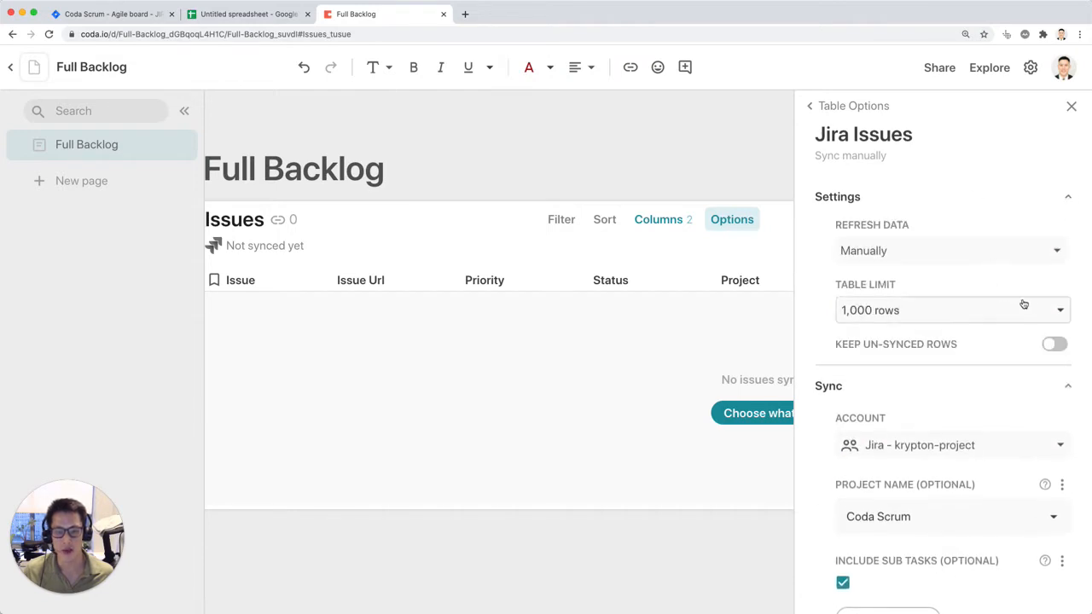
{"action": "left_click", "coordinate": [1055, 313]}
{"action": "left_click", "coordinate": [1067, 196]}
{"action": "left_click", "coordinate": [1067, 196]}
{"action": "left_click", "coordinate": [986, 252]}
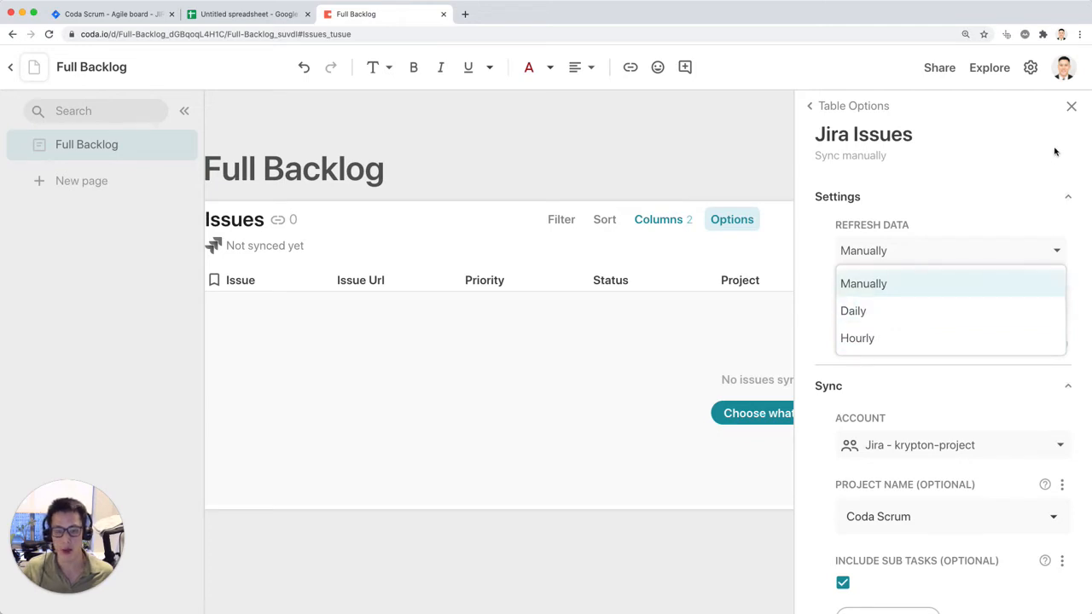
{"action": "left_click", "coordinate": [1048, 175]}
{"action": "scroll", "coordinate": [1008, 549], "scroll_direction": "down", "scroll_amount": 1}
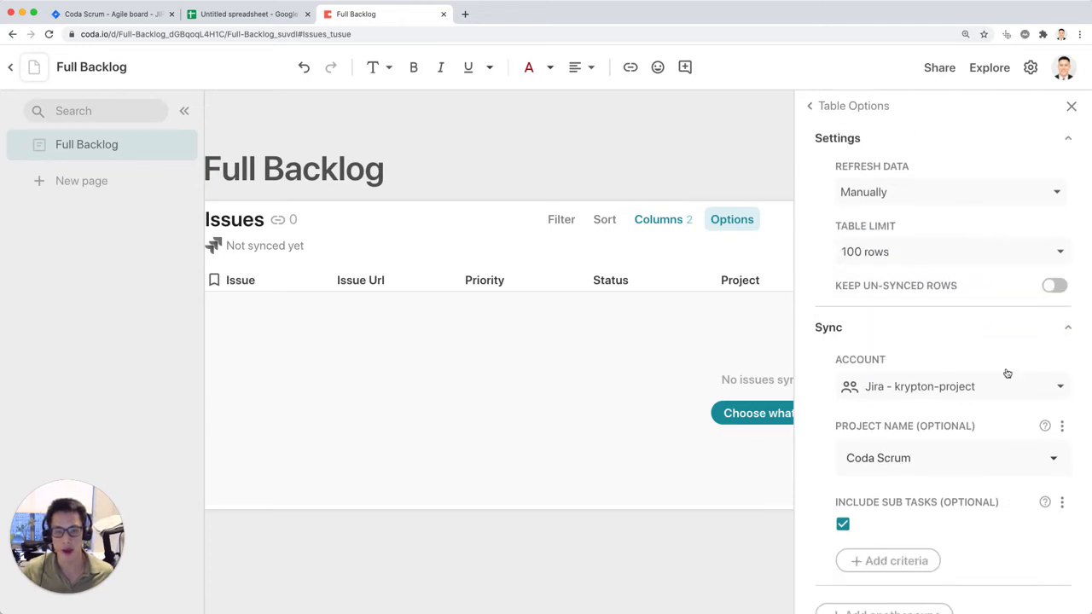
Step: Start syncing the Jira issues and collapse the document's page list
{"action": "scroll", "coordinate": [1005, 372], "scroll_direction": "down", "scroll_amount": 2}
{"action": "left_click", "coordinate": [1022, 583]}
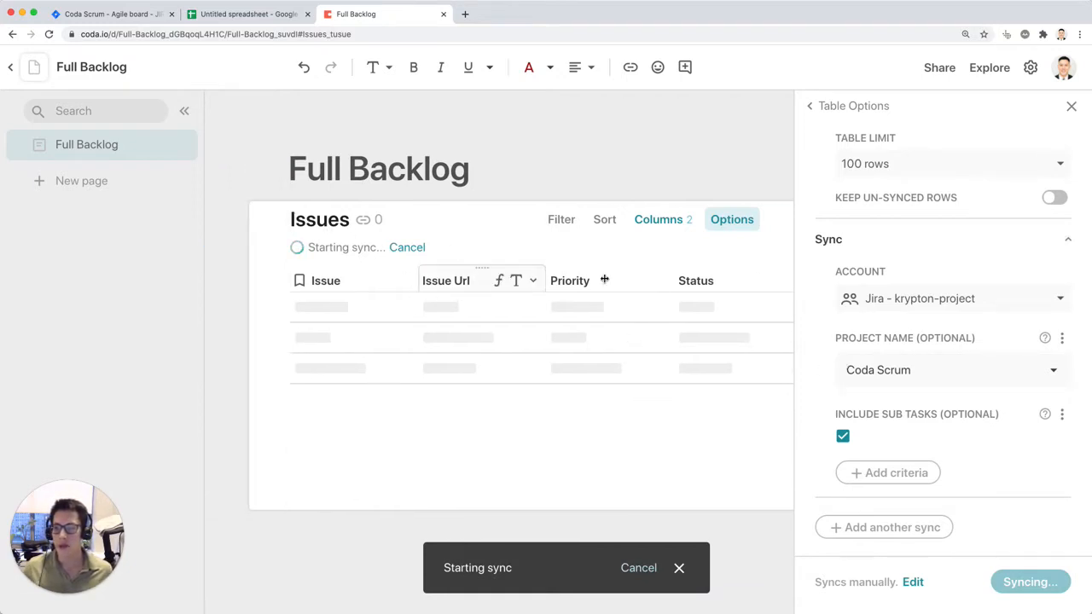
{"action": "left_click", "coordinate": [186, 113]}
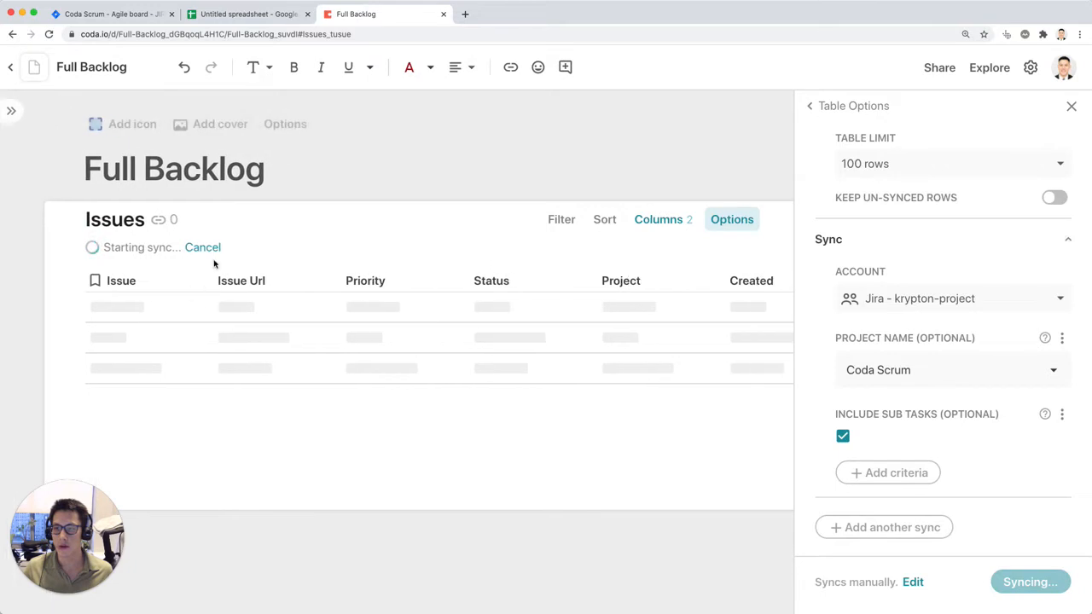
Step: Switch to Jira to view the Coda Scrum backlog, and move the Full Backlog browser tab next to it
{"action": "left_click", "coordinate": [82, 15]}
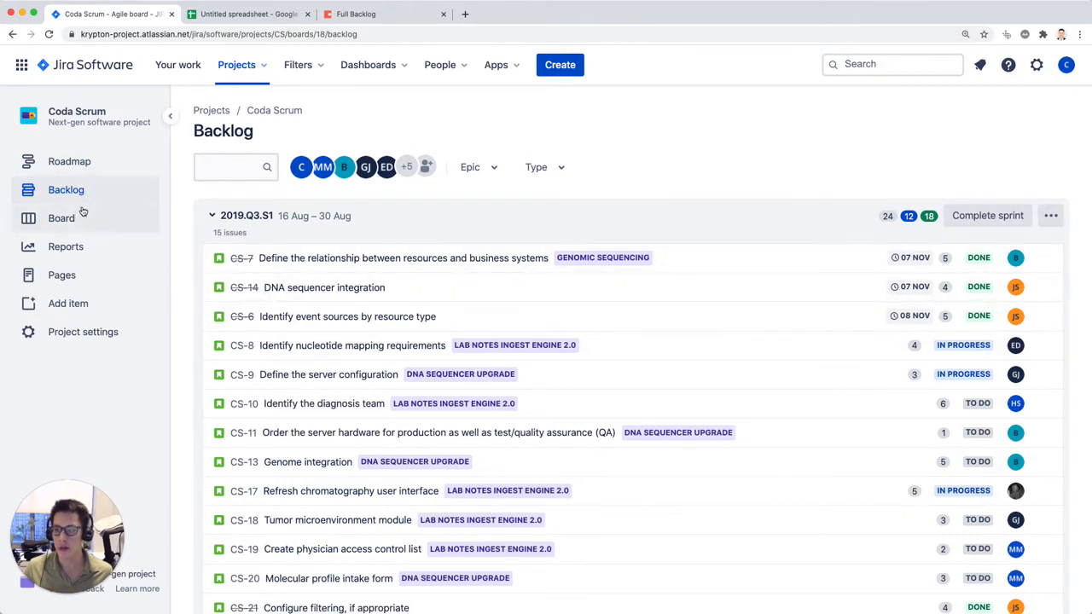
{"action": "left_click_drag", "start_coordinate": [322, 17], "coordinate": [214, 15]}
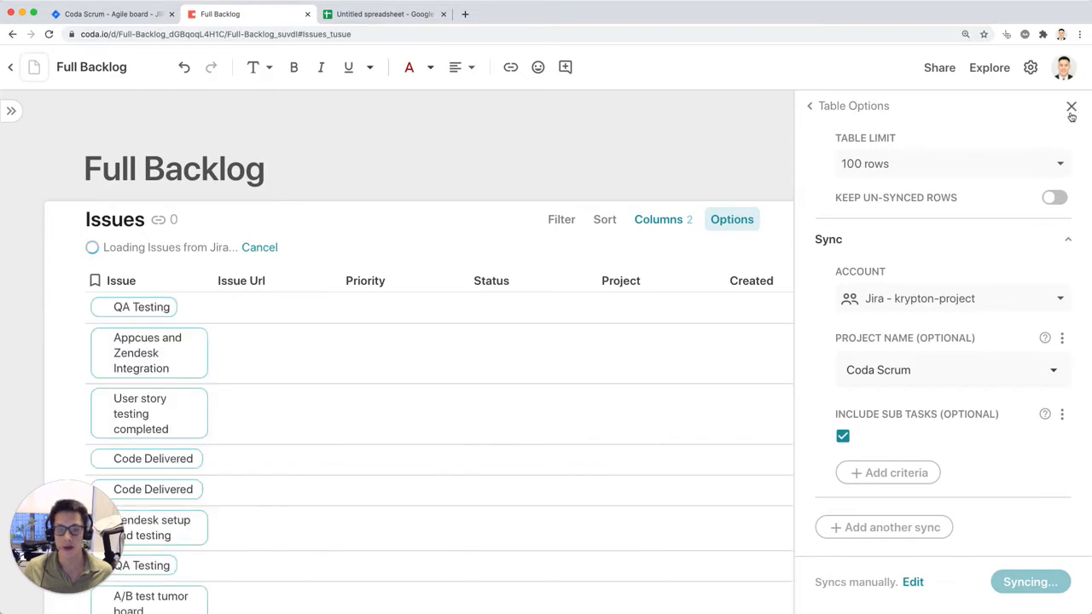
Step: Hide the Issue Url column in the synced Issues table
{"action": "left_click", "coordinate": [748, 394]}
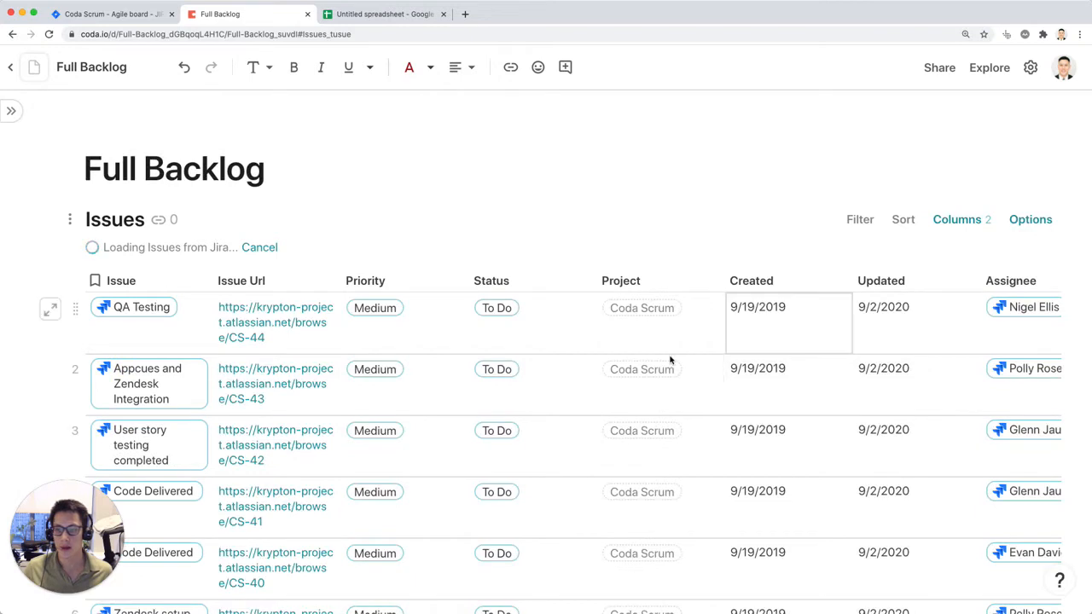
{"action": "scroll", "coordinate": [336, 323], "scroll_direction": "right", "scroll_amount": 1}
{"action": "left_click", "coordinate": [313, 282]}
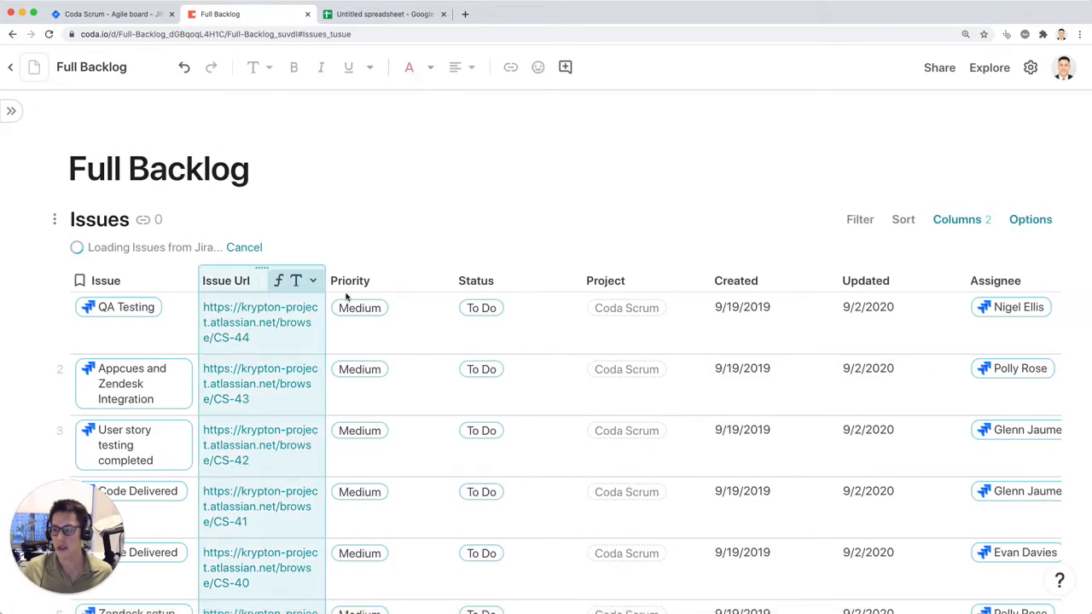
{"action": "left_click", "coordinate": [559, 385]}
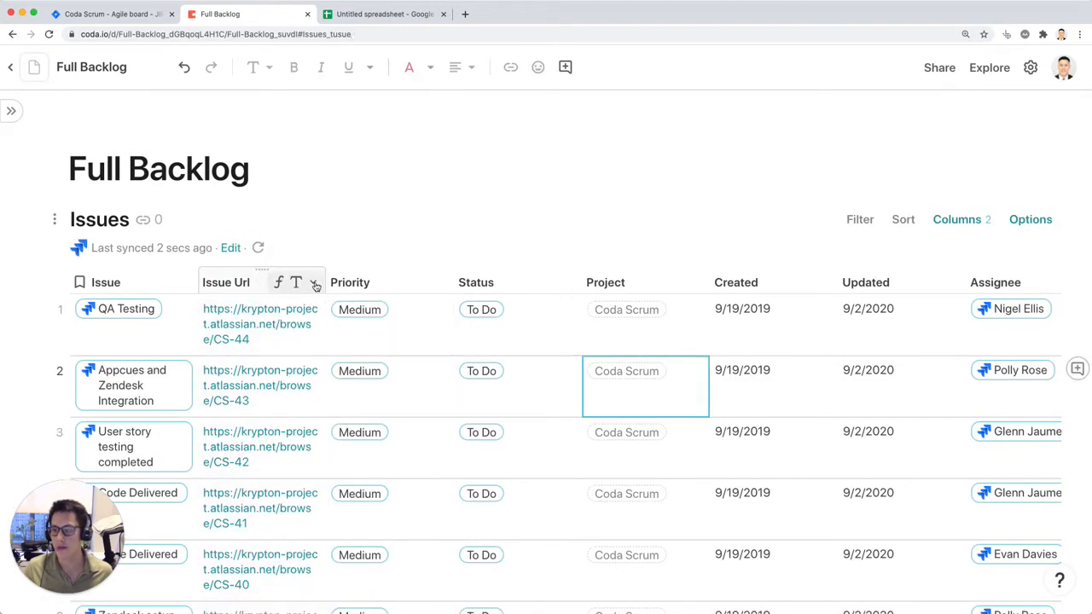
{"action": "left_click", "coordinate": [312, 282]}
{"action": "mouse_move", "coordinate": [395, 478]}
{"action": "scroll", "coordinate": [395, 480], "scroll_direction": "down", "scroll_amount": 1}
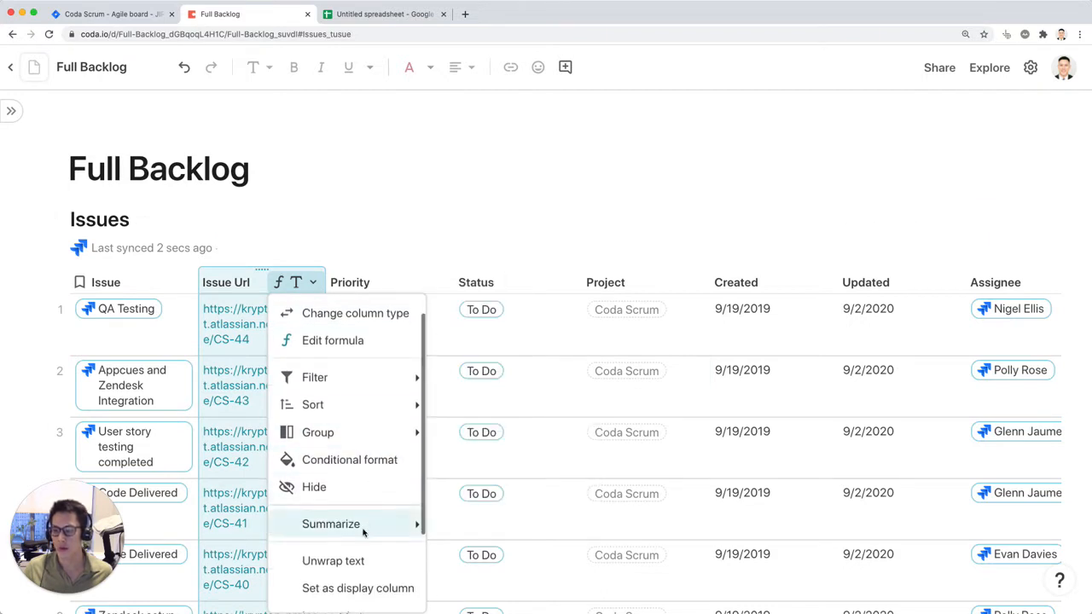
{"action": "left_click", "coordinate": [359, 563]}
{"action": "left_click", "coordinate": [312, 282]}
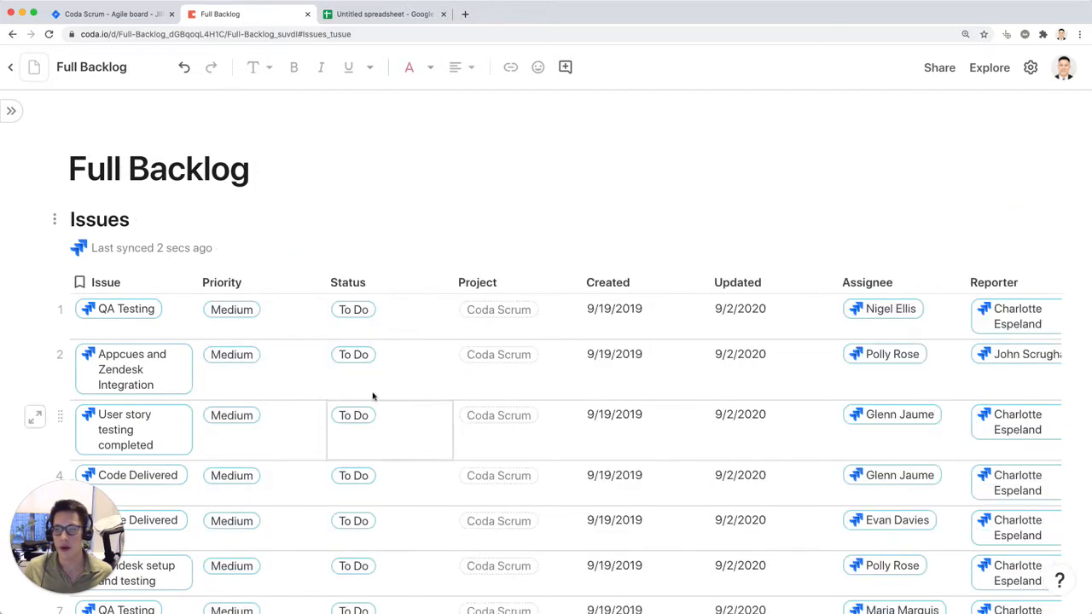
Step: Hide the Project and Reporter columns in the Issues table
{"action": "left_click", "coordinate": [368, 510]}
{"action": "right_click", "coordinate": [492, 275]}
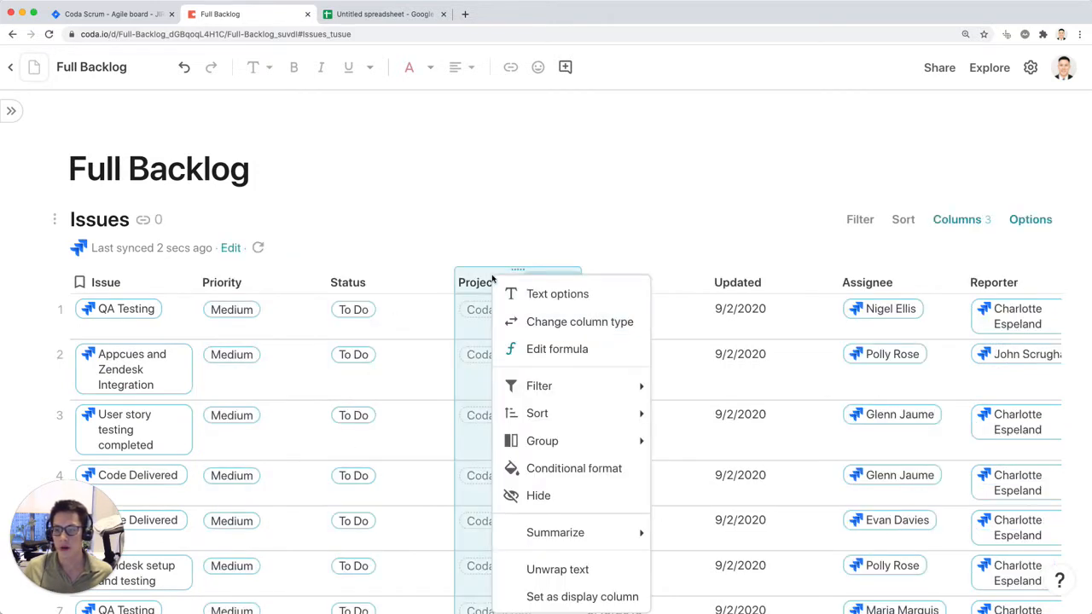
{"action": "left_click", "coordinate": [572, 496]}
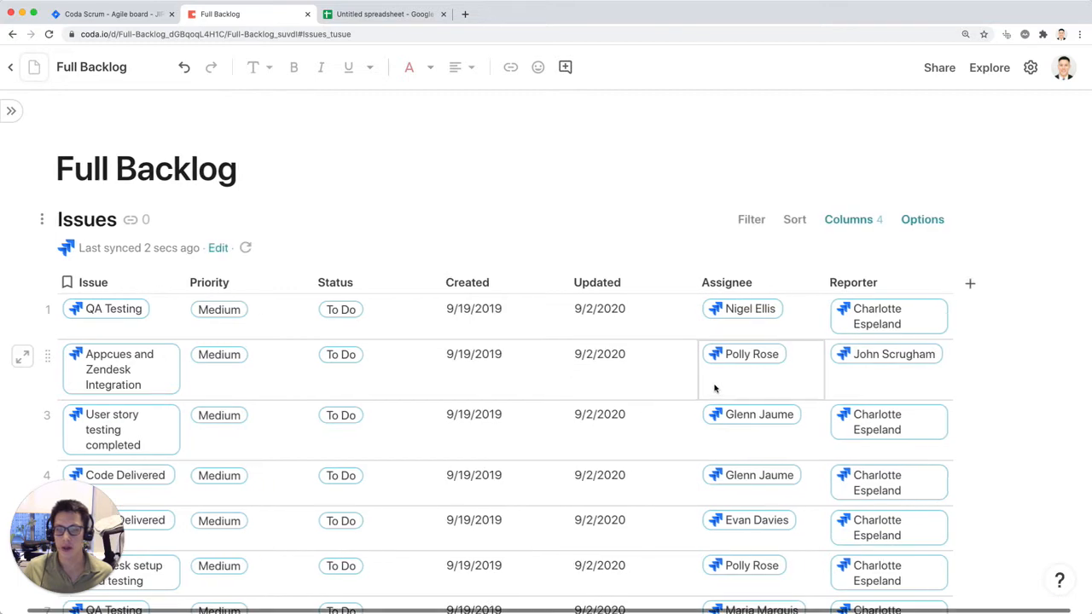
{"action": "right_click", "coordinate": [857, 286]}
{"action": "left_click", "coordinate": [909, 506]}
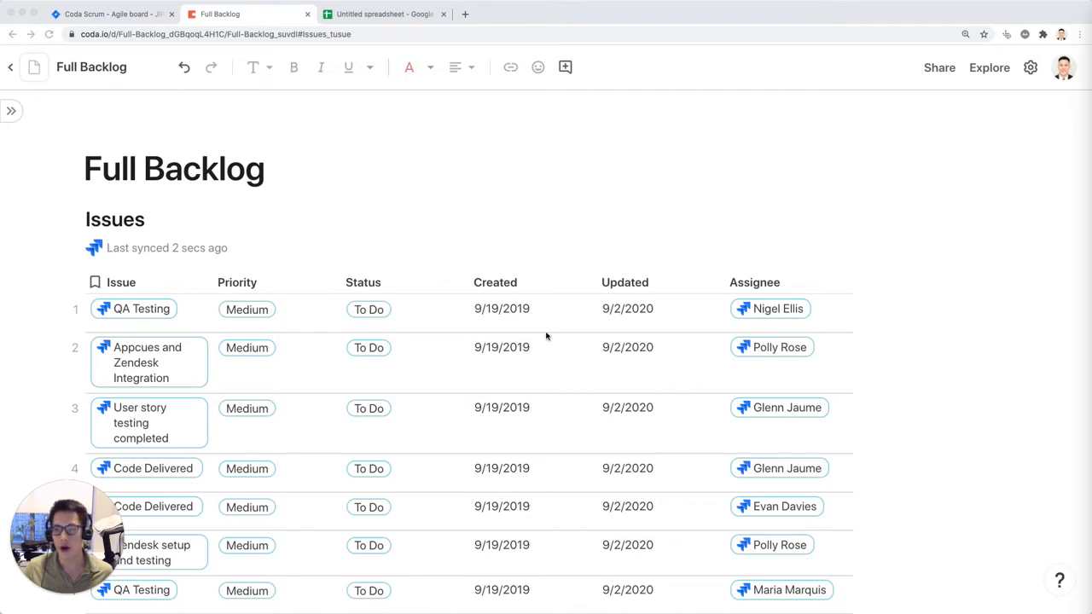
Step: Widen the Issue column so the issue titles fit on one line, and preview the QA Testing issue's details
{"action": "left_click", "coordinate": [198, 282]}
{"action": "left_click_drag", "start_coordinate": [212, 283], "coordinate": [340, 277]}
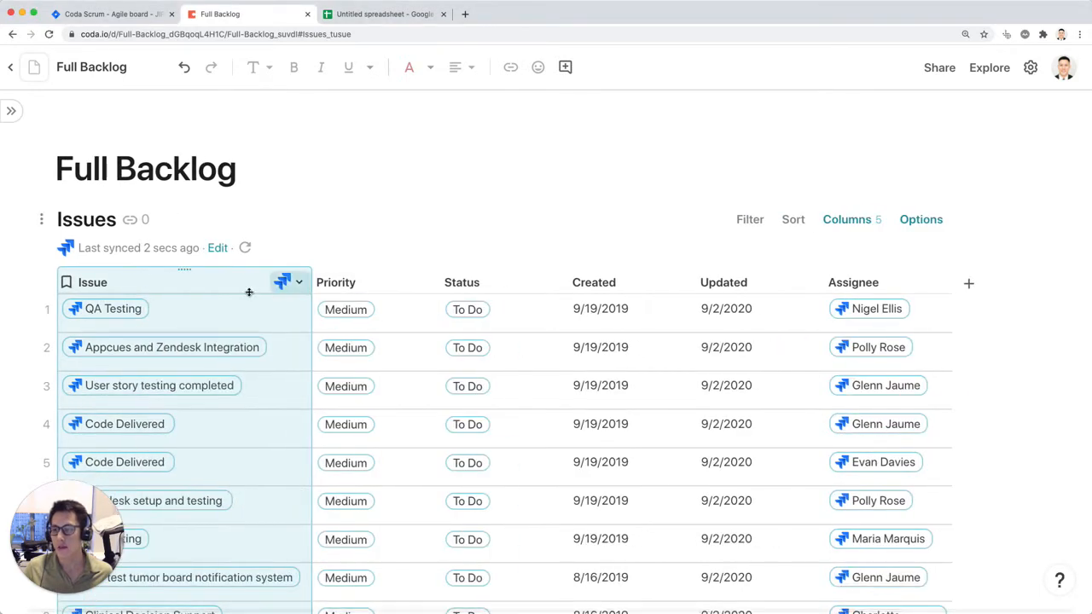
{"action": "left_click", "coordinate": [111, 308]}
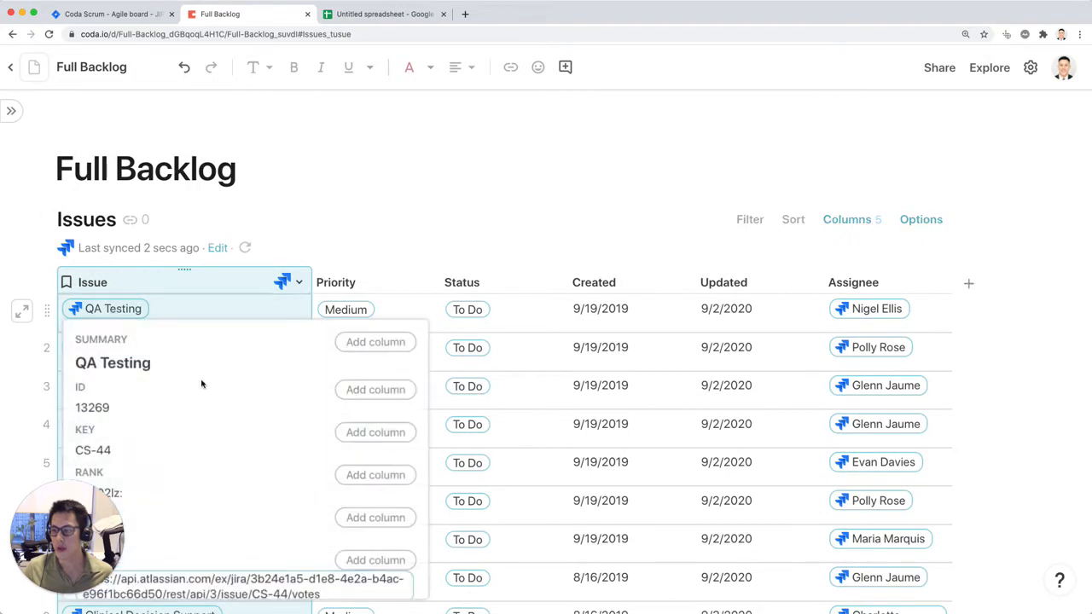
{"action": "scroll", "coordinate": [201, 384], "scroll_direction": "down", "scroll_amount": 2}
{"action": "left_click_drag", "start_coordinate": [104, 530], "coordinate": [1044, 514]}
{"action": "scroll", "coordinate": [155, 302], "scroll_direction": "down", "scroll_amount": 2}
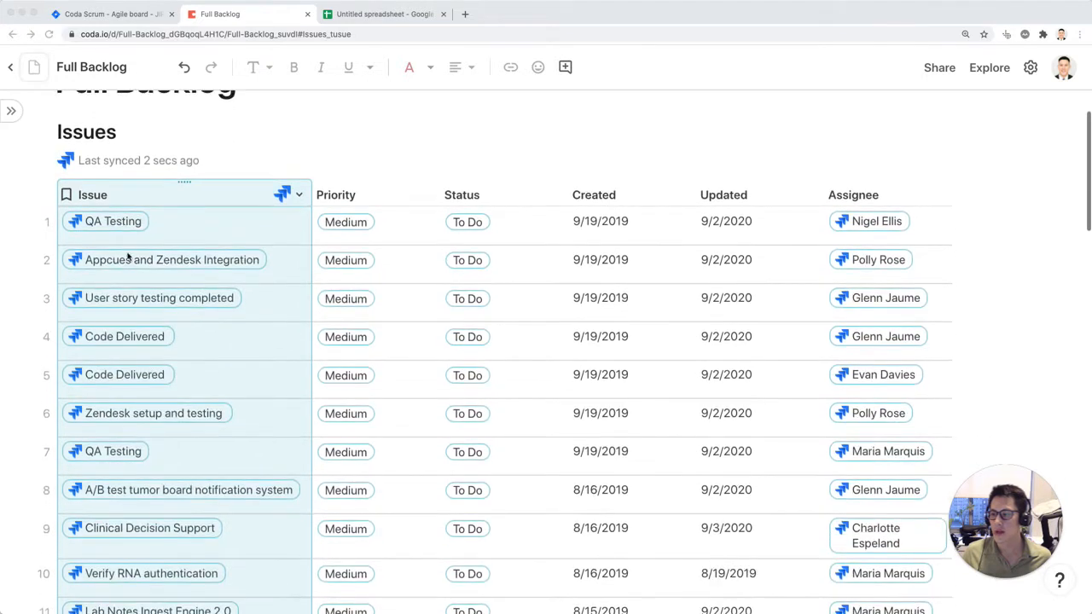
Step: Add the Issuetype field from the first QA Testing issue's details as a column of the Issues table
{"action": "left_click", "coordinate": [125, 227]}
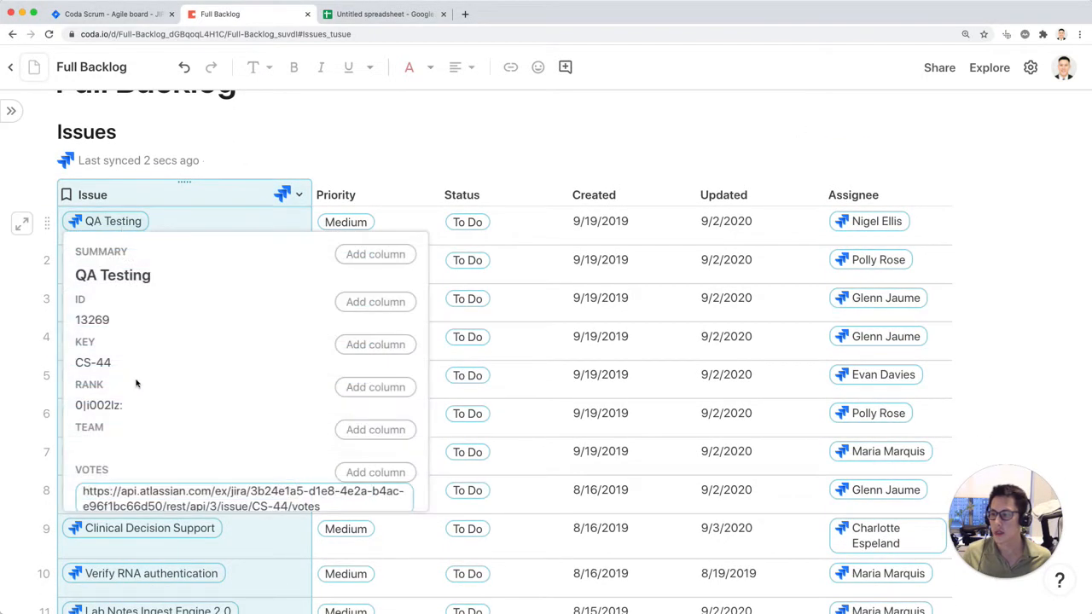
{"action": "scroll", "coordinate": [137, 384], "scroll_direction": "down", "scroll_amount": 10}
{"action": "scroll", "coordinate": [137, 384], "scroll_direction": "down", "scroll_amount": 10}
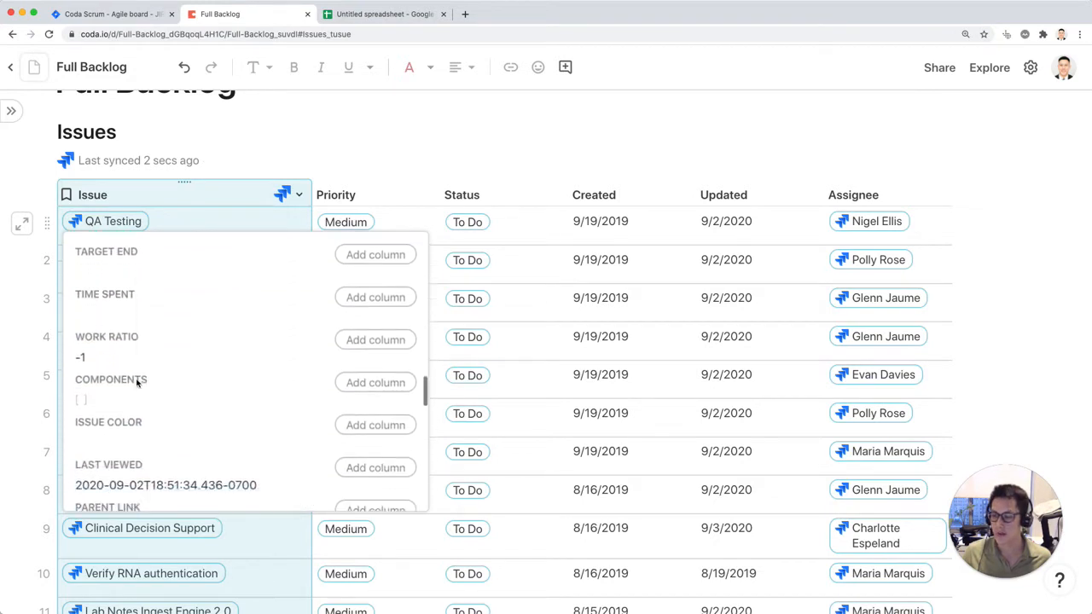
{"action": "scroll", "coordinate": [137, 384], "scroll_direction": "down", "scroll_amount": 10}
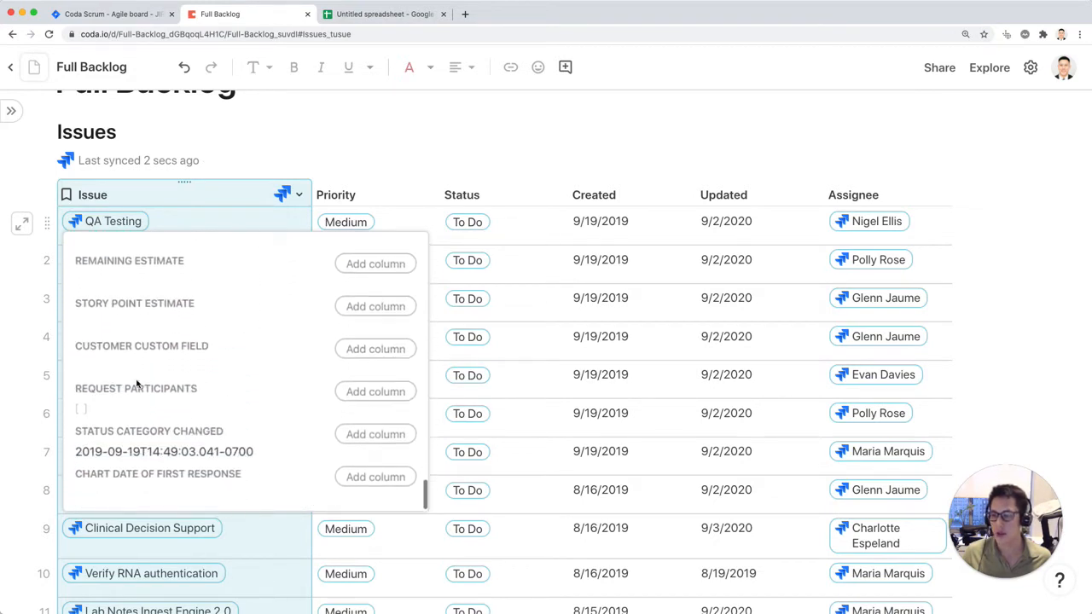
{"action": "scroll", "coordinate": [259, 393], "scroll_direction": "up", "scroll_amount": 20}
{"action": "scroll", "coordinate": [261, 394], "scroll_direction": "down", "scroll_amount": 2}
{"action": "scroll", "coordinate": [261, 392], "scroll_direction": "down", "scroll_amount": 5}
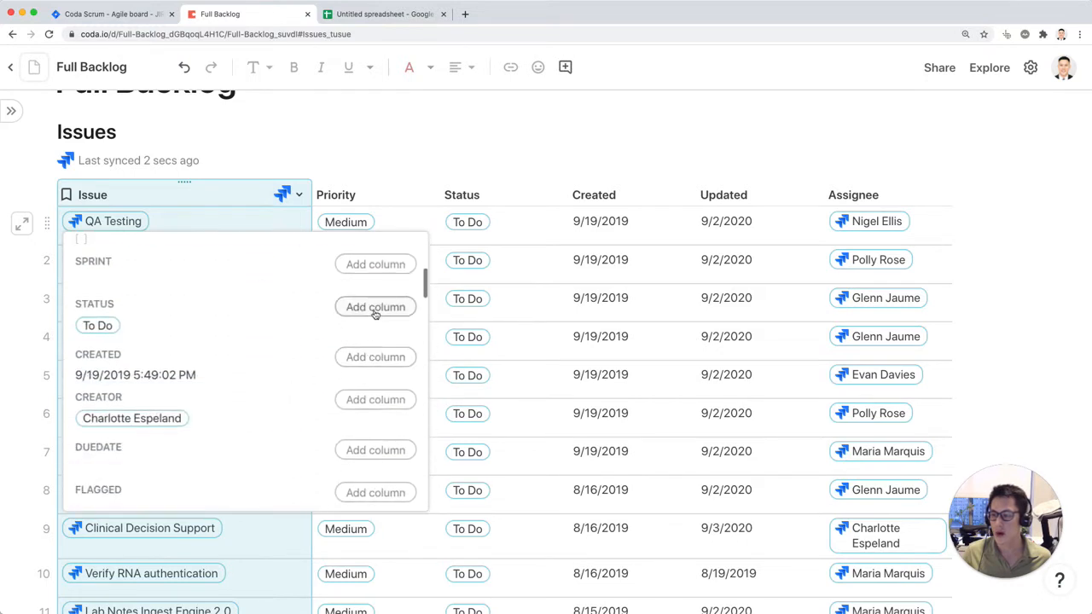
{"action": "scroll", "coordinate": [344, 388], "scroll_direction": "down", "scroll_amount": 5}
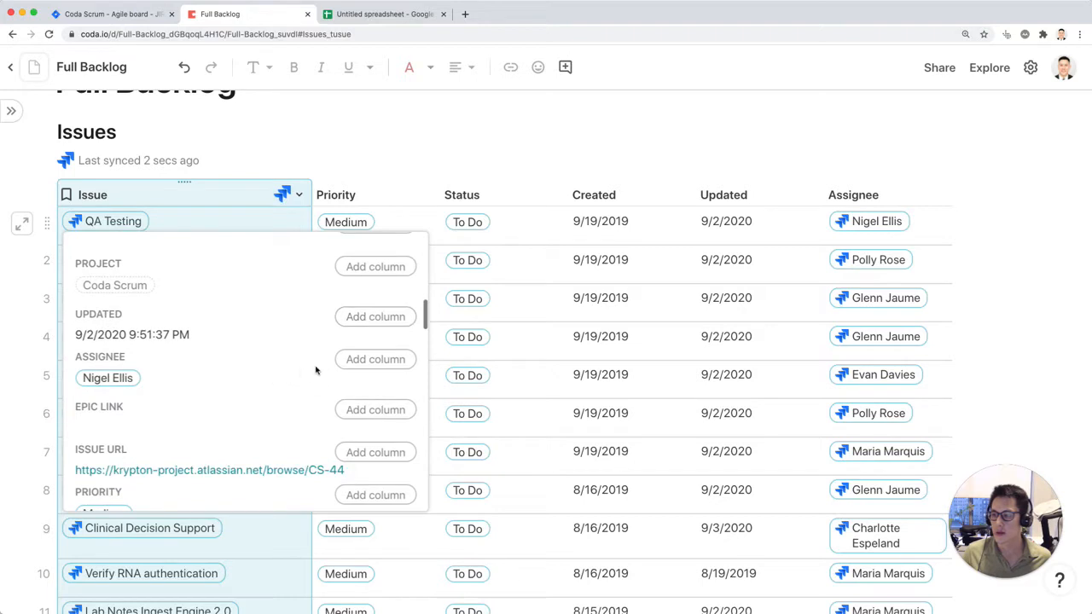
{"action": "scroll", "coordinate": [353, 381], "scroll_direction": "down", "scroll_amount": 2}
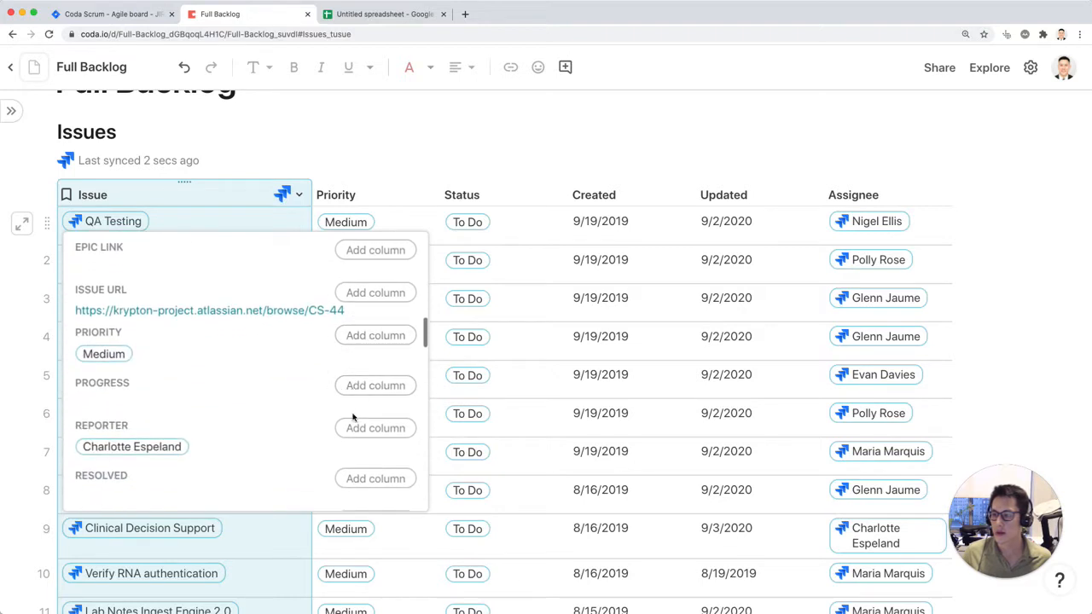
{"action": "scroll", "coordinate": [353, 417], "scroll_direction": "down", "scroll_amount": 6}
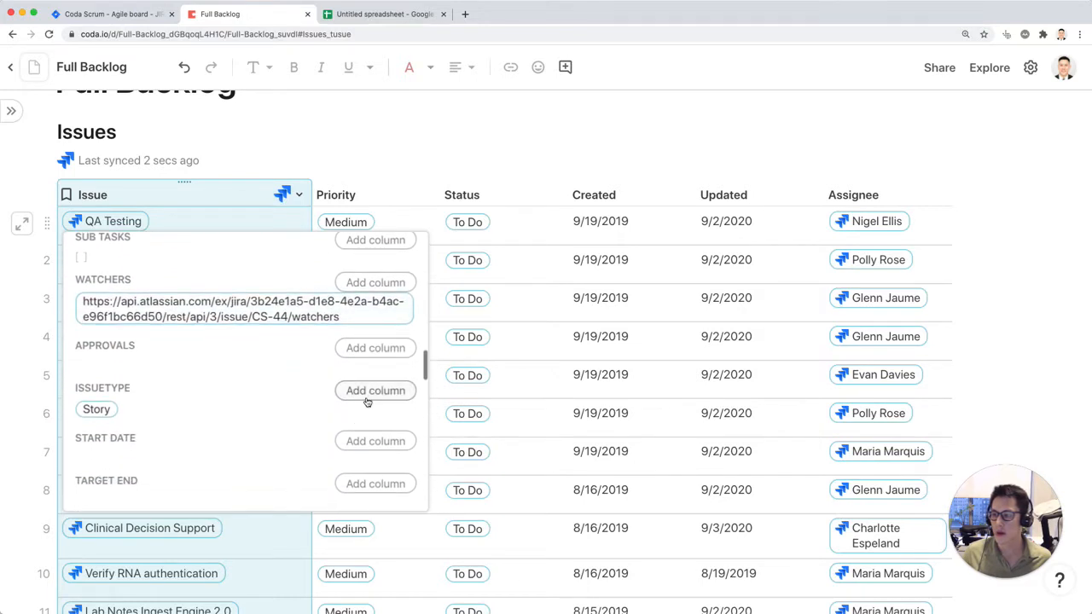
{"action": "left_click", "coordinate": [367, 397]}
Step: Add the Story Point Estimate field from the QA Testing issue's details as a table column and close the details
{"action": "scroll", "coordinate": [338, 424], "scroll_direction": "down", "scroll_amount": 1}
{"action": "scroll", "coordinate": [339, 424], "scroll_direction": "down", "scroll_amount": 8}
{"action": "scroll", "coordinate": [340, 423], "scroll_direction": "down", "scroll_amount": 2}
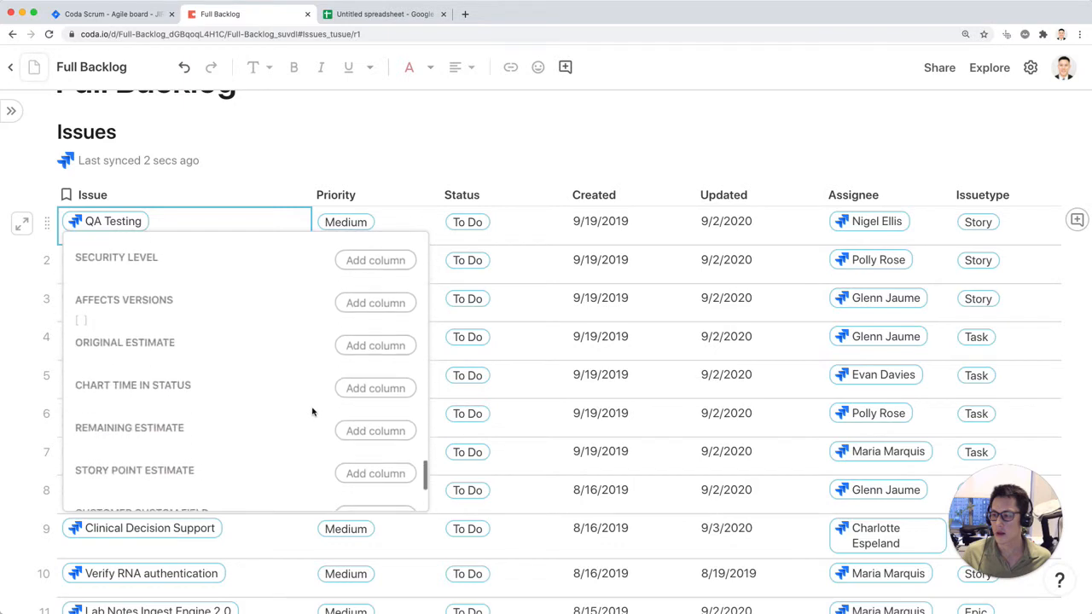
{"action": "scroll", "coordinate": [316, 411], "scroll_direction": "down", "scroll_amount": 1}
{"action": "scroll", "coordinate": [319, 411], "scroll_direction": "up", "scroll_amount": 2}
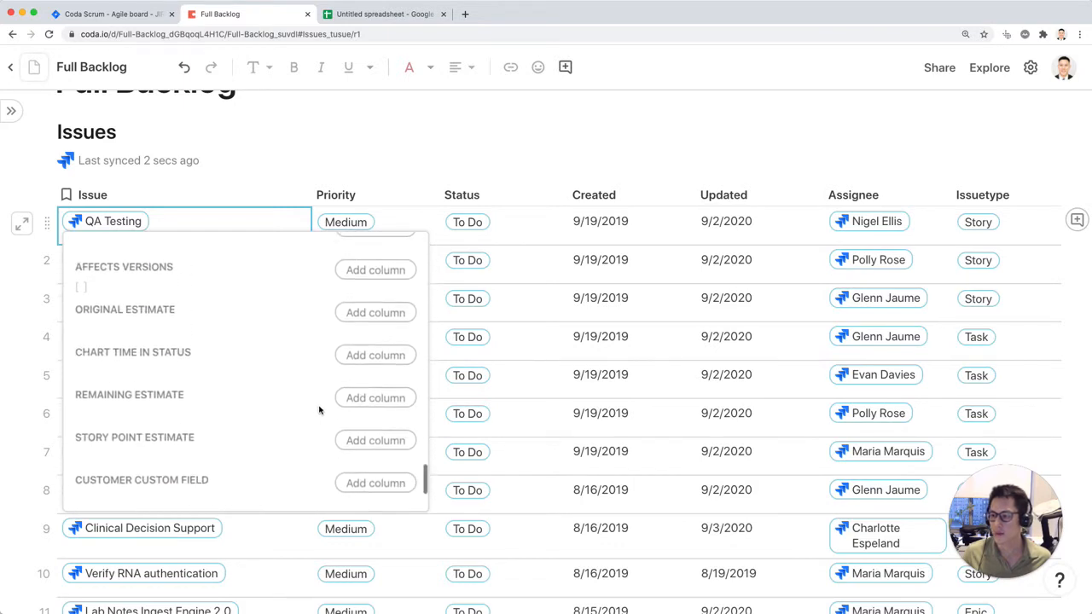
{"action": "scroll", "coordinate": [319, 412], "scroll_direction": "down", "scroll_amount": 2}
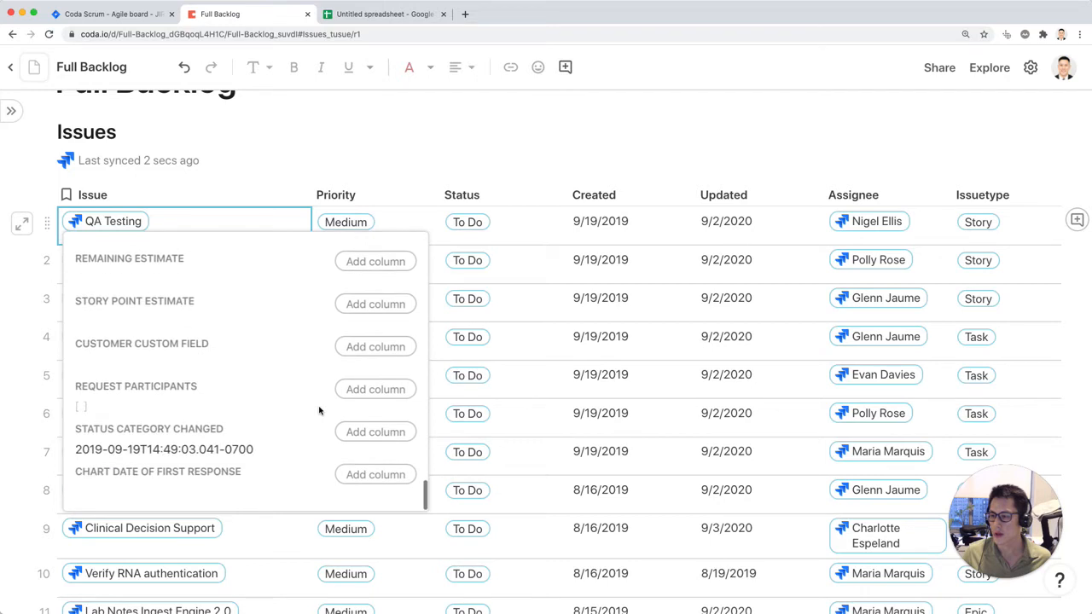
{"action": "scroll", "coordinate": [319, 412], "scroll_direction": "up", "scroll_amount": 3}
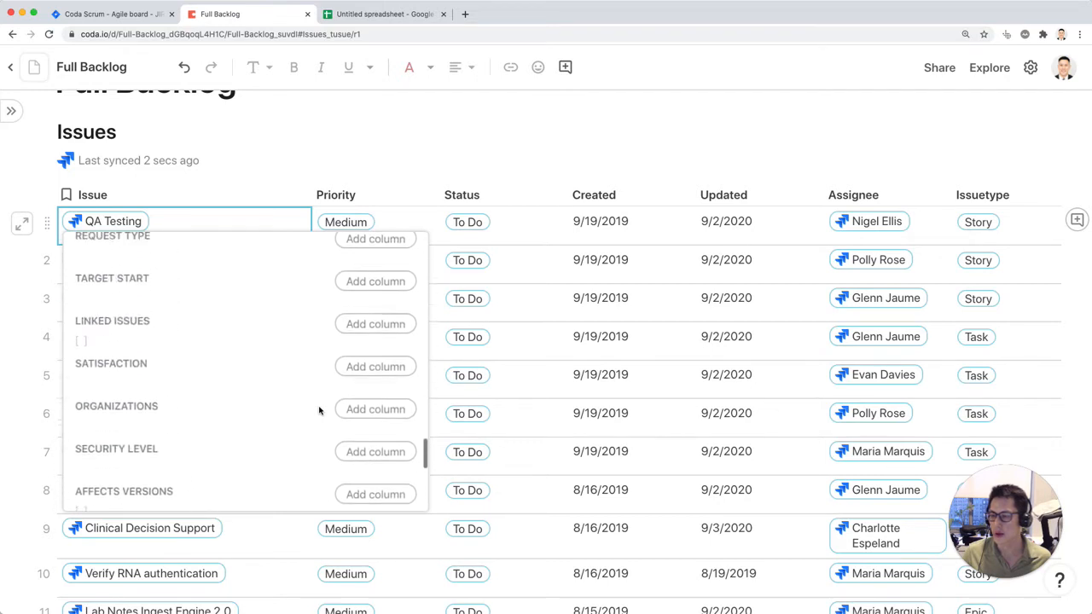
{"action": "scroll", "coordinate": [319, 412], "scroll_direction": "up", "scroll_amount": 5}
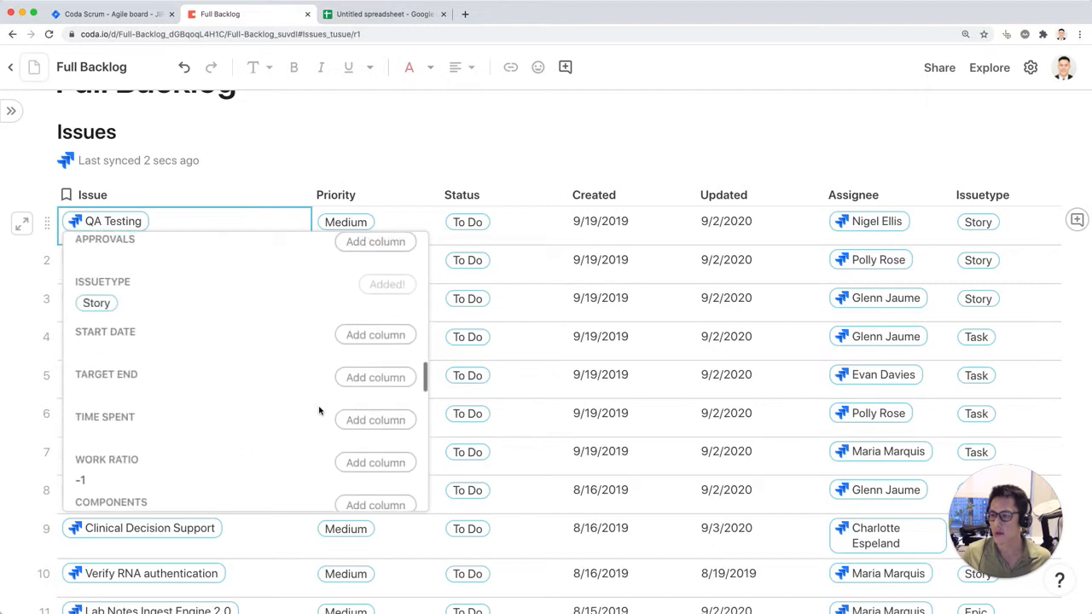
{"action": "scroll", "coordinate": [320, 412], "scroll_direction": "up", "scroll_amount": 2}
{"action": "scroll", "coordinate": [345, 408], "scroll_direction": "up", "scroll_amount": 2}
{"action": "scroll", "coordinate": [350, 422], "scroll_direction": "down", "scroll_amount": 10}
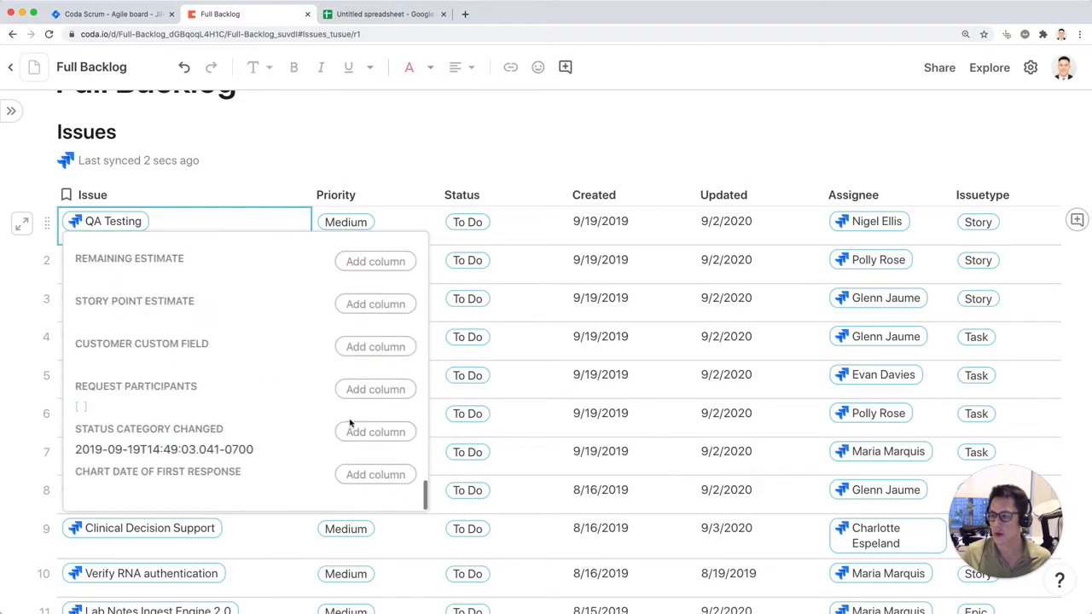
{"action": "scroll", "coordinate": [213, 359], "scroll_direction": "up", "scroll_amount": 1}
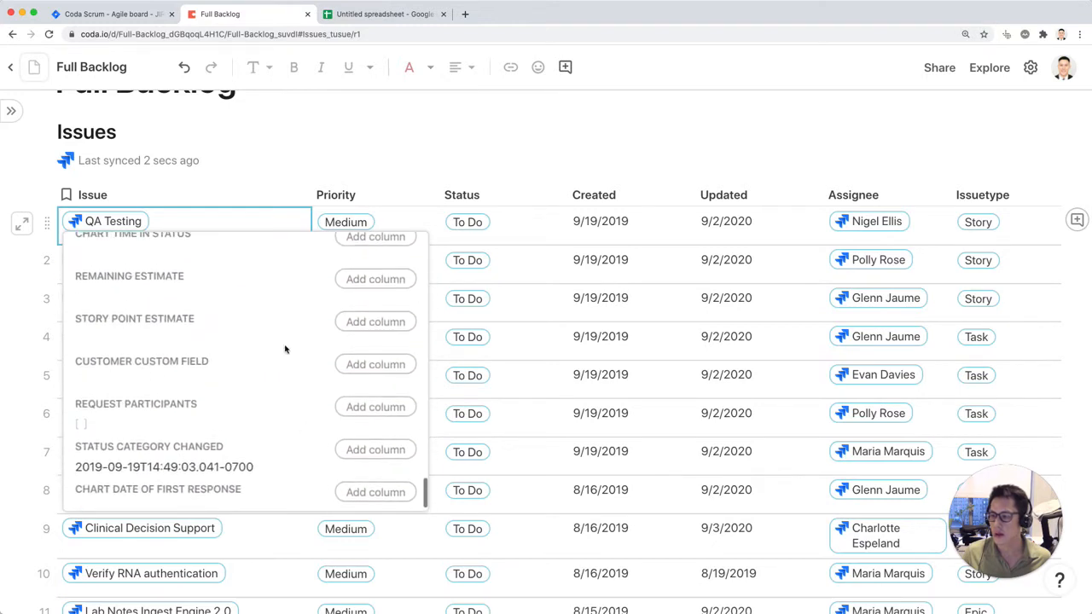
{"action": "left_click", "coordinate": [352, 323]}
{"action": "scroll", "coordinate": [222, 325], "scroll_direction": "up", "scroll_amount": 2}
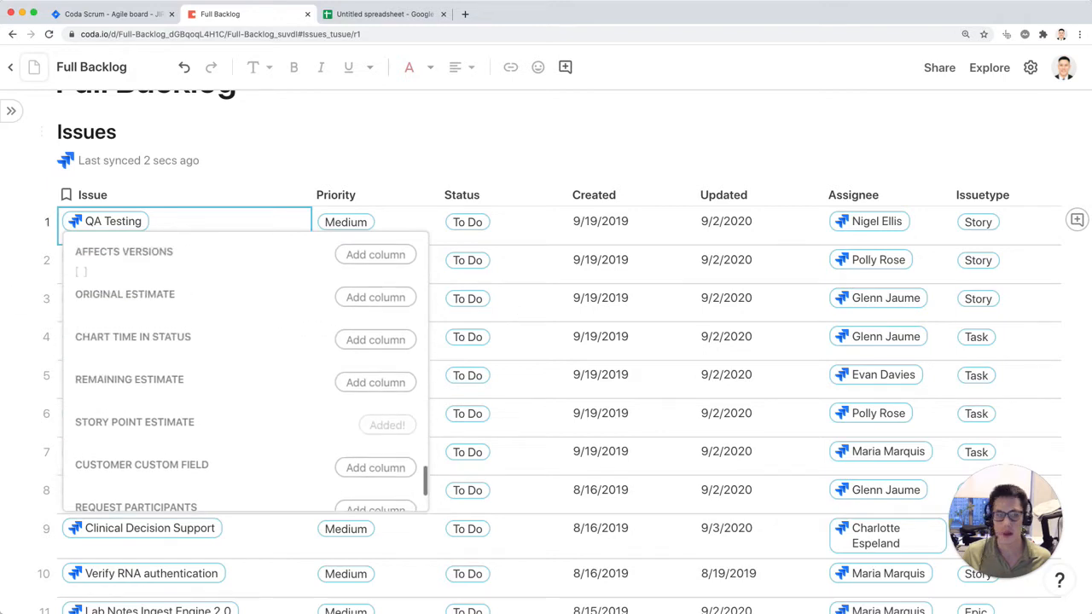
{"action": "key", "text": "super+Tab"}
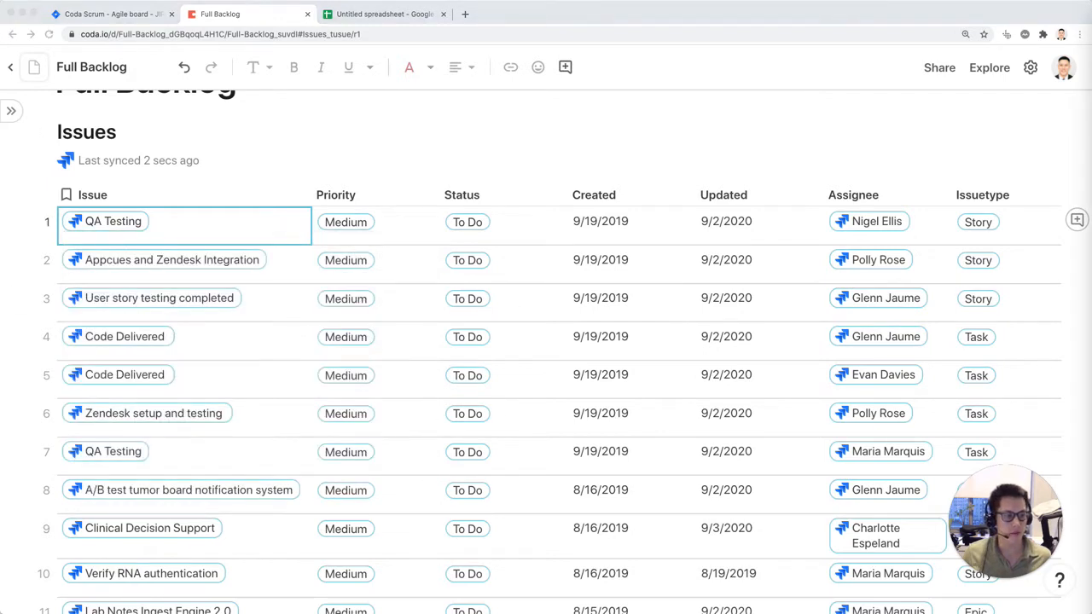
{"action": "left_click", "coordinate": [1014, 171]}
Step: Add a new column after Story Point Estimate showing the Jira issue's Id field
{"action": "scroll", "coordinate": [808, 257], "scroll_direction": "right", "scroll_amount": 3}
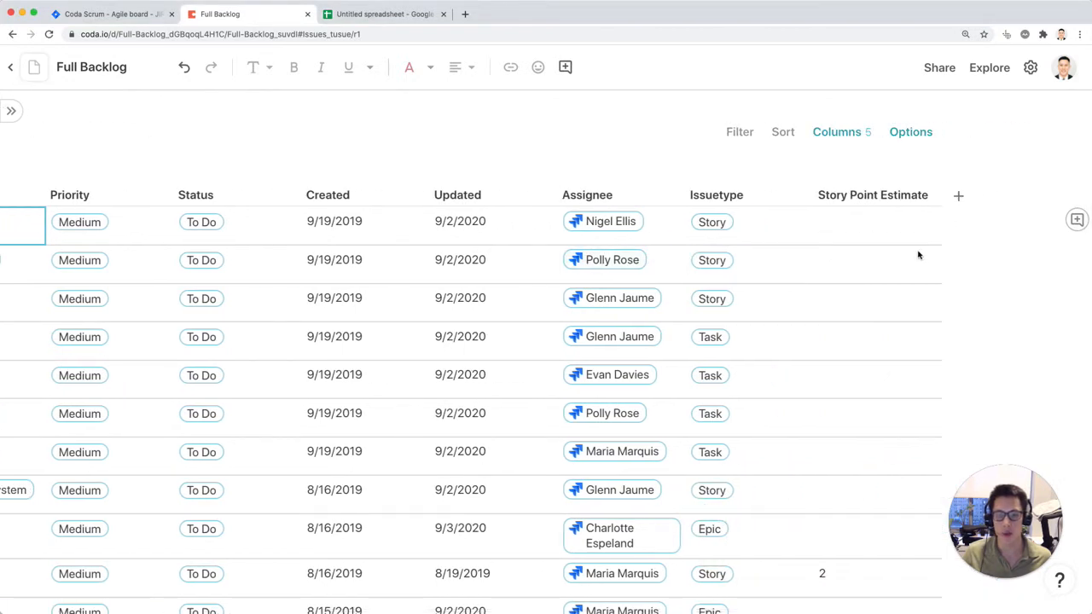
{"action": "left_click", "coordinate": [959, 198]}
{"action": "mouse_move", "coordinate": [1007, 274]}
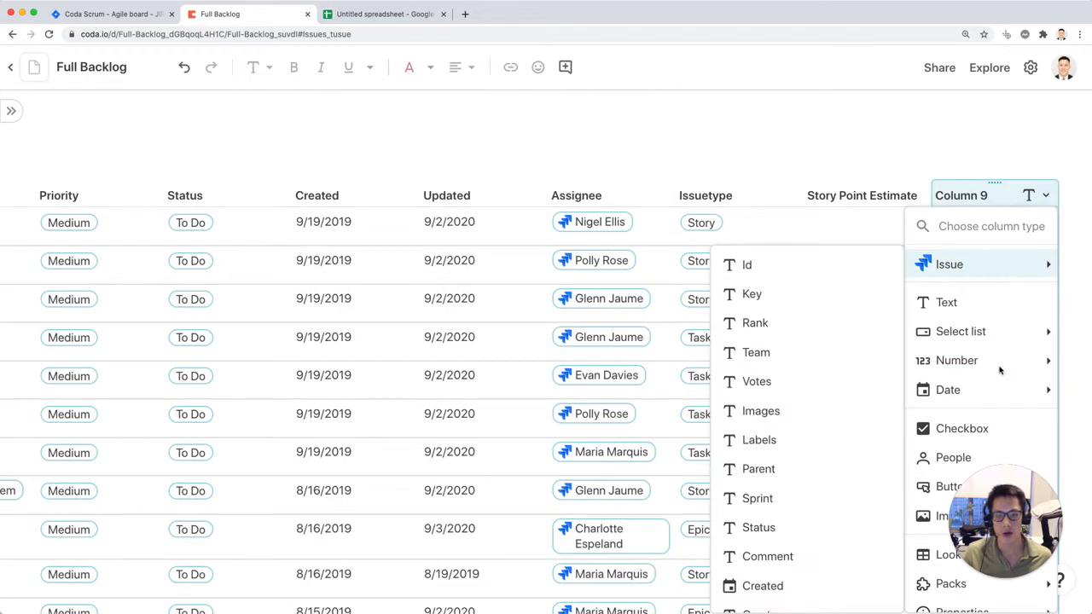
{"action": "left_click", "coordinate": [961, 267]}
{"action": "left_click", "coordinate": [807, 266]}
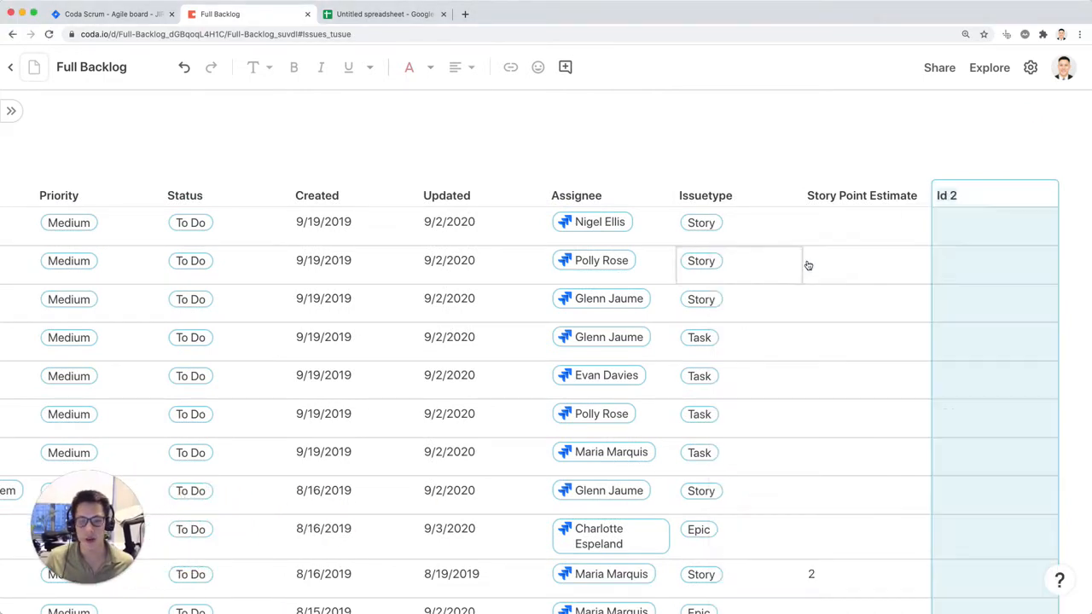
{"action": "left_click", "coordinate": [918, 195]}
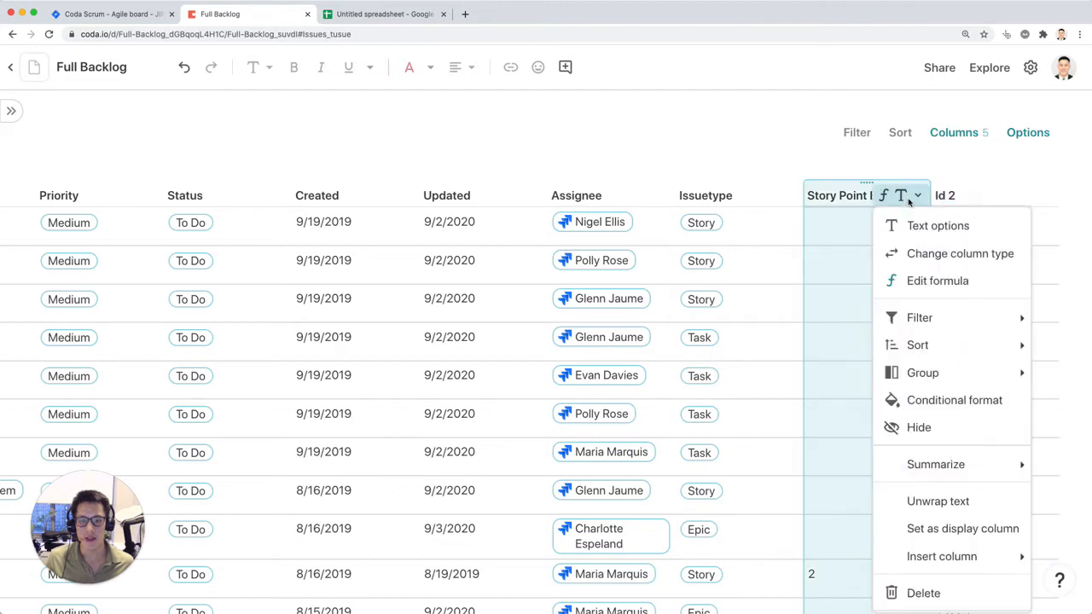
{"action": "left_click", "coordinate": [990, 197]}
Step: Add a new column at the end of the Issues table showing the Jira issue's Sprint field
{"action": "left_click", "coordinate": [962, 195]}
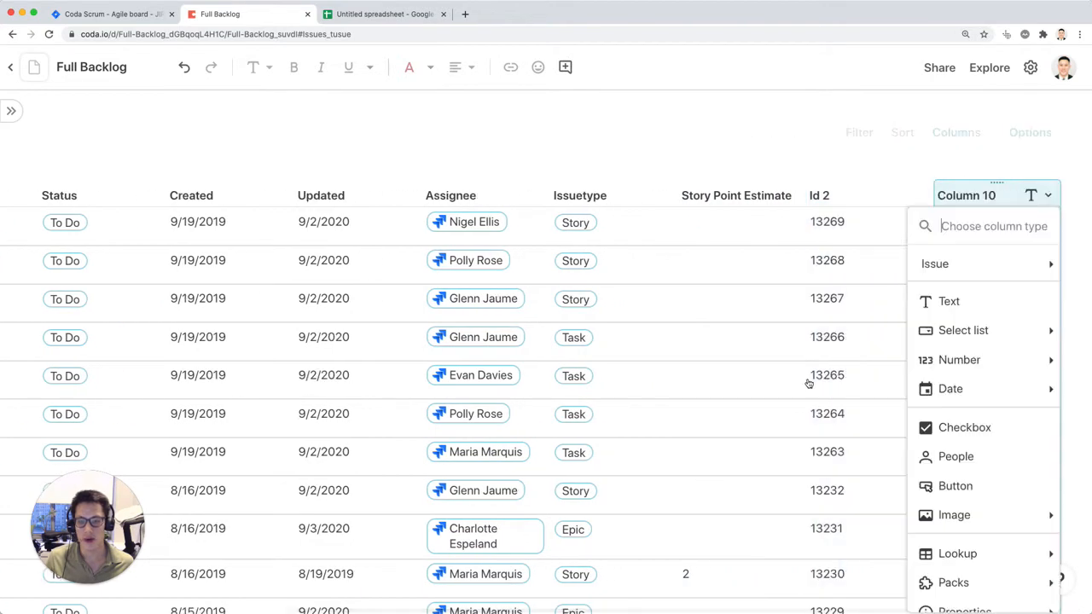
{"action": "mouse_move", "coordinate": [987, 265]}
{"action": "scroll", "coordinate": [778, 375], "scroll_direction": "down", "scroll_amount": 3}
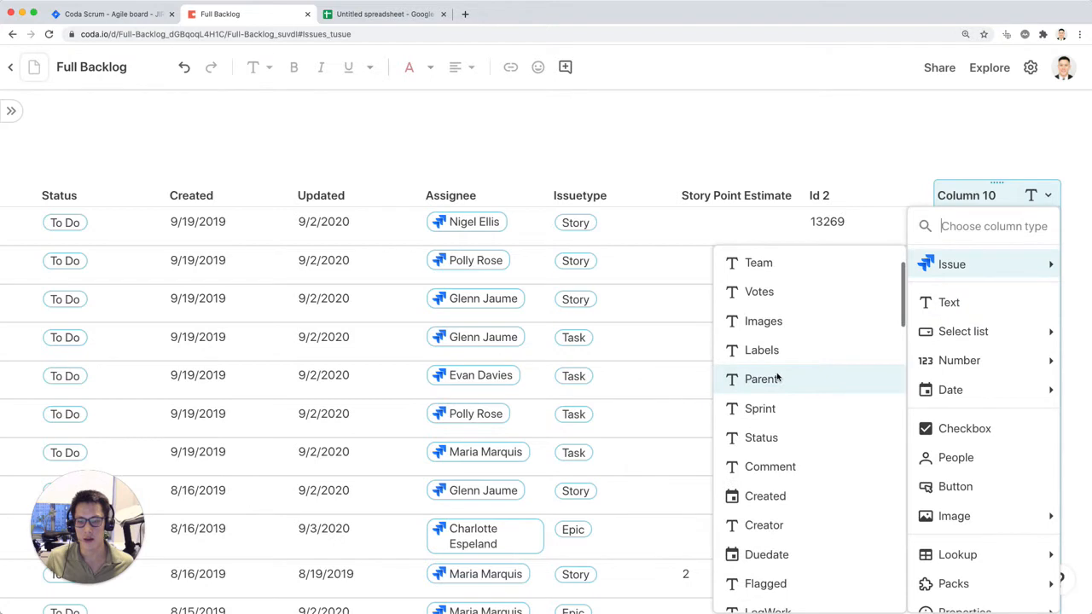
{"action": "left_click", "coordinate": [772, 410]}
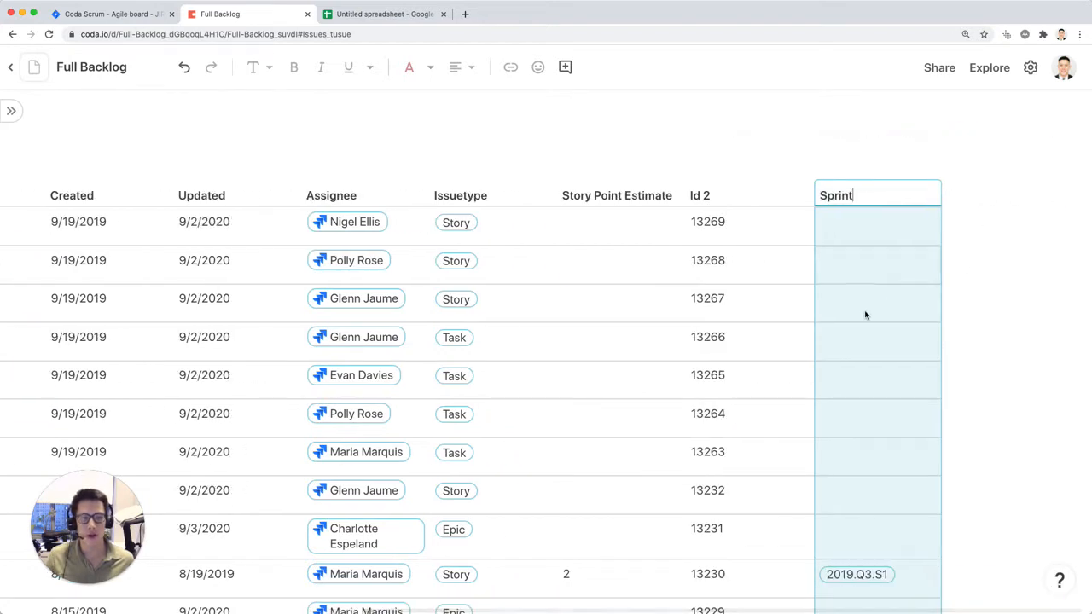
{"action": "left_click", "coordinate": [871, 305]}
Step: Add a new column at the end of the Issues table showing the Jira issue's Key field
{"action": "left_click", "coordinate": [958, 198]}
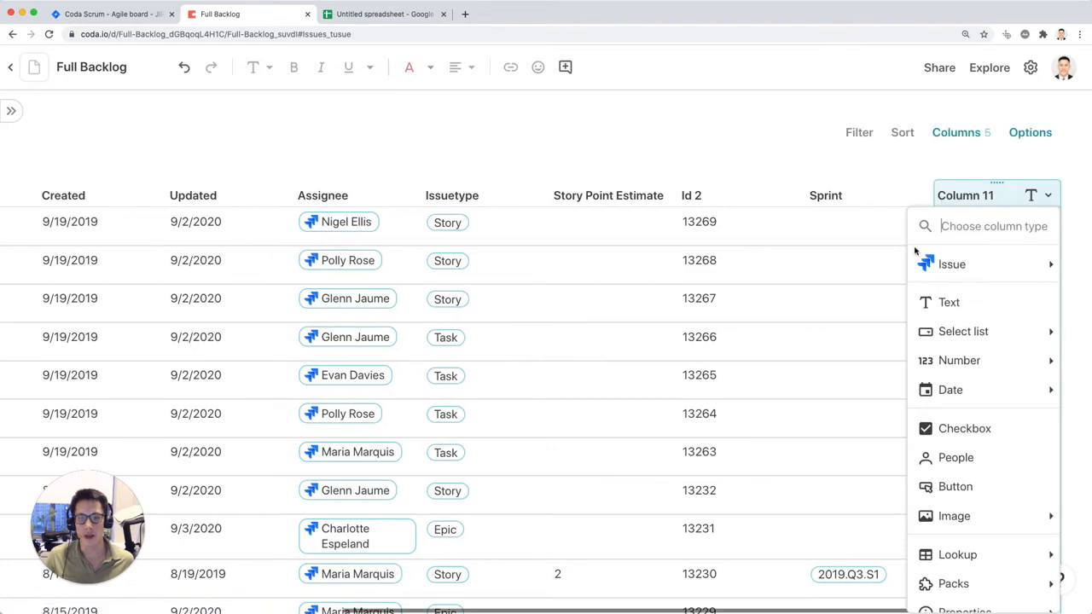
{"action": "mouse_move", "coordinate": [930, 264]}
{"action": "left_click", "coordinate": [815, 297]}
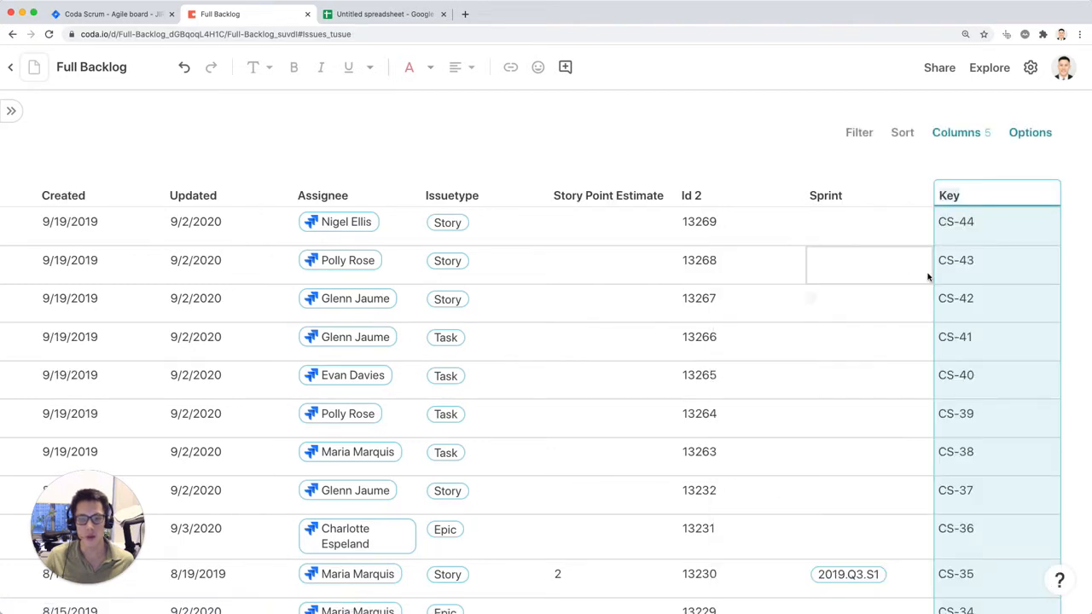
{"action": "left_click", "coordinate": [1021, 258]}
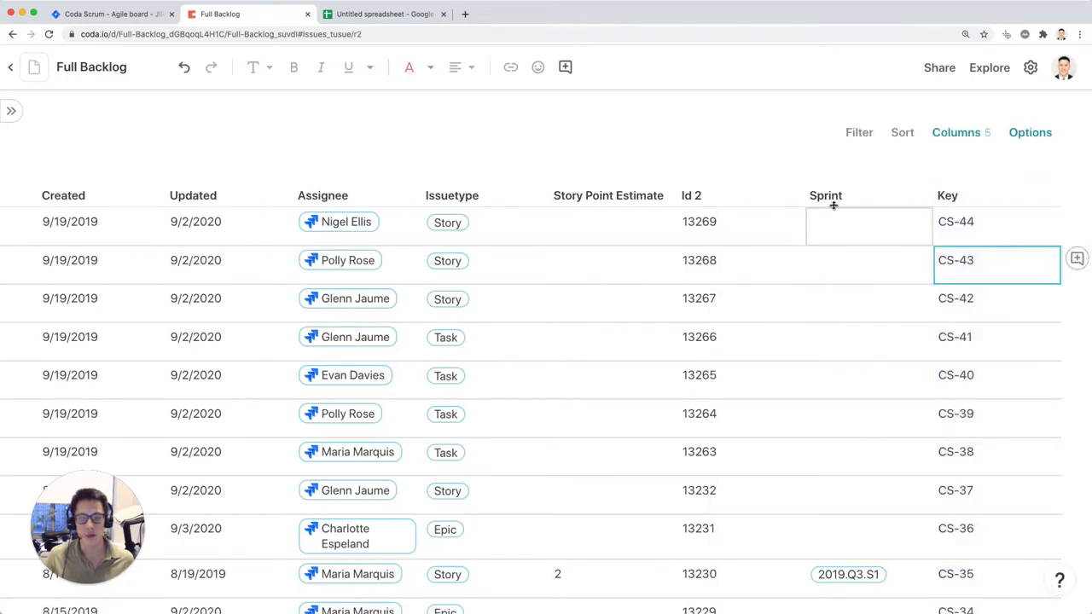
Step: Rename the Id 2 column as Issue ID and narrow the Issue ID and Key columns
{"action": "left_click", "coordinate": [716, 196]}
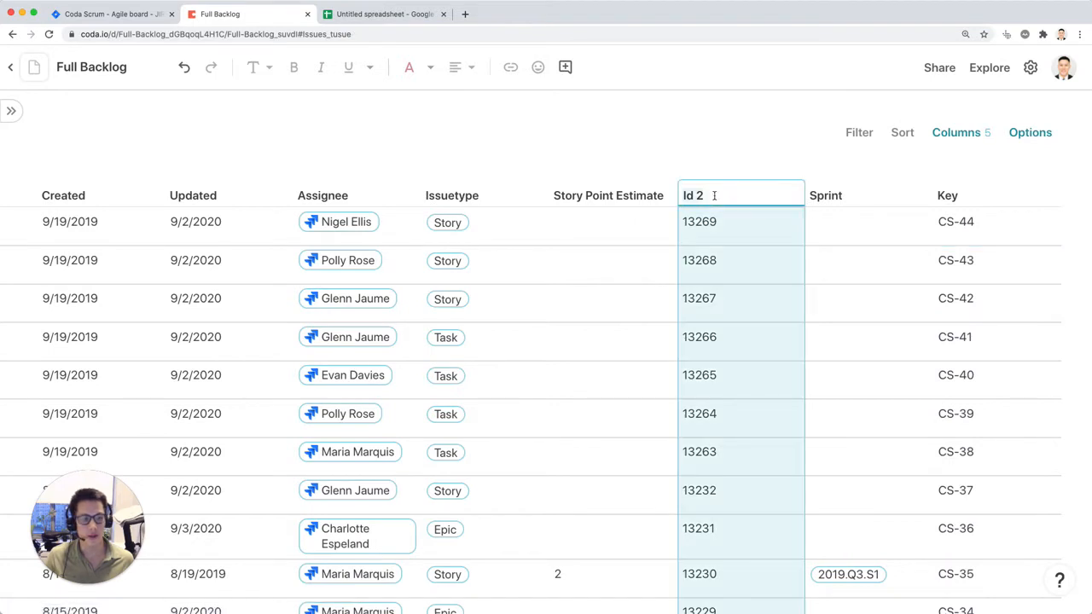
{"action": "type", "text": "Issue ID"}
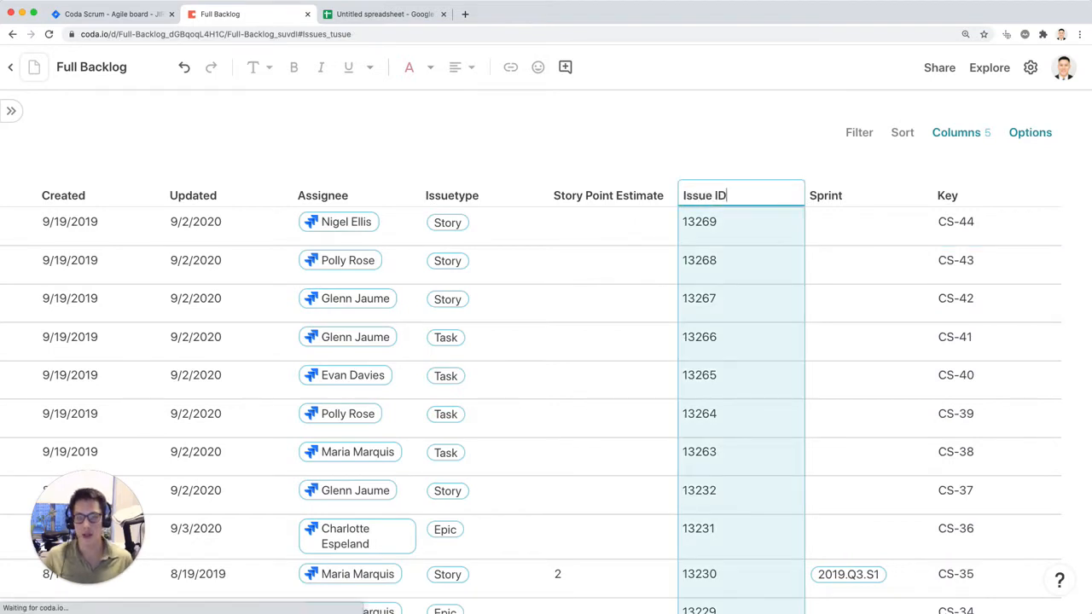
{"action": "key", "text": "Return"}
{"action": "left_click_drag", "start_coordinate": [803, 195], "coordinate": [748, 196]}
{"action": "left_click_drag", "start_coordinate": [943, 205], "coordinate": [865, 194]}
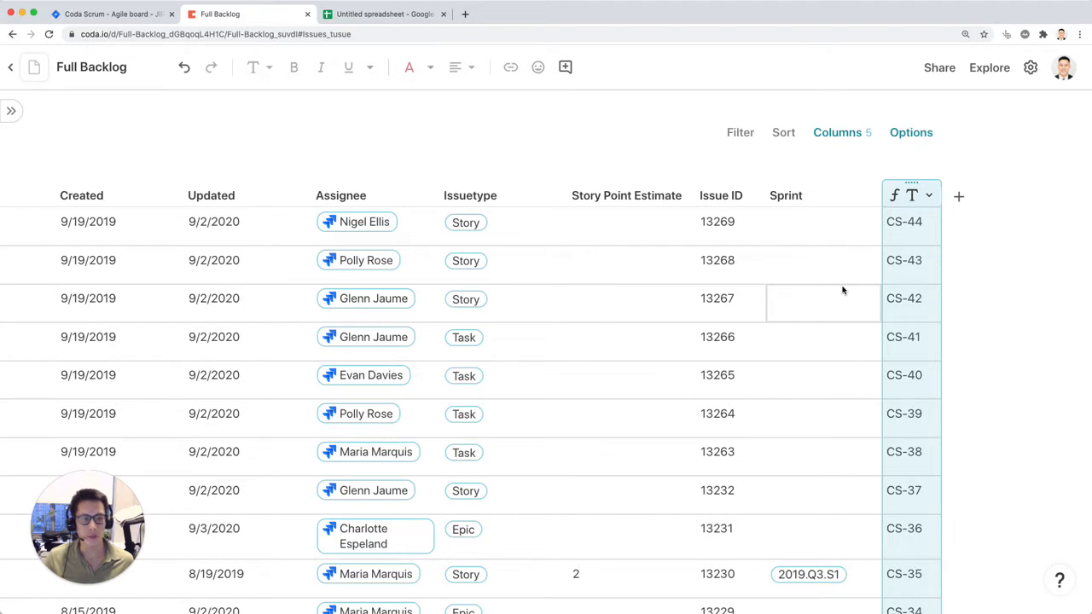
Step: Add a new column after Key showing the Jira issue's Parent field and look through its values
{"action": "left_click", "coordinate": [961, 198]}
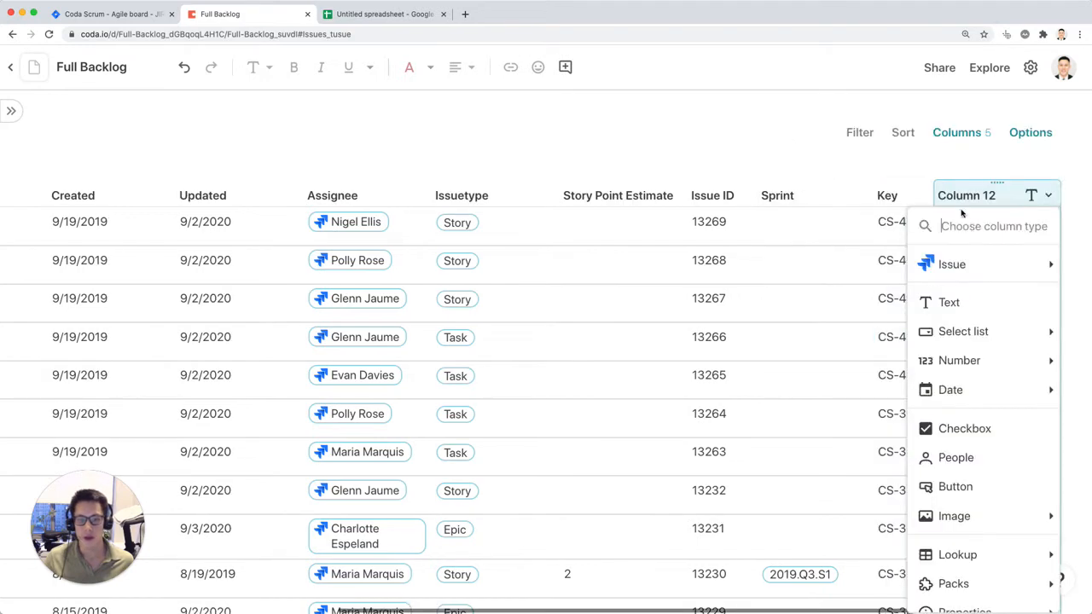
{"action": "mouse_move", "coordinate": [977, 265]}
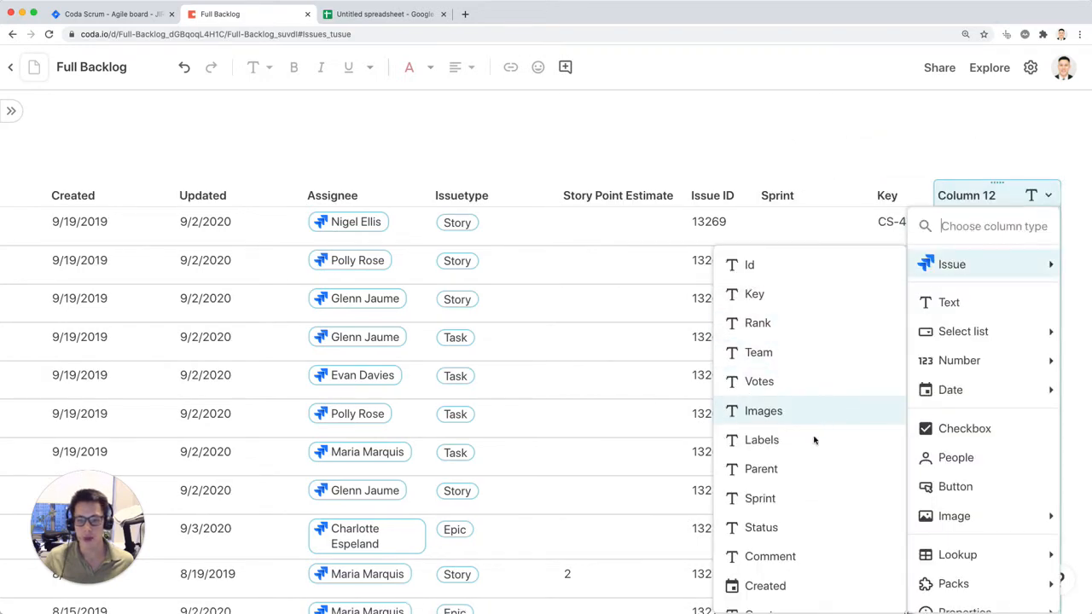
{"action": "left_click", "coordinate": [803, 468]}
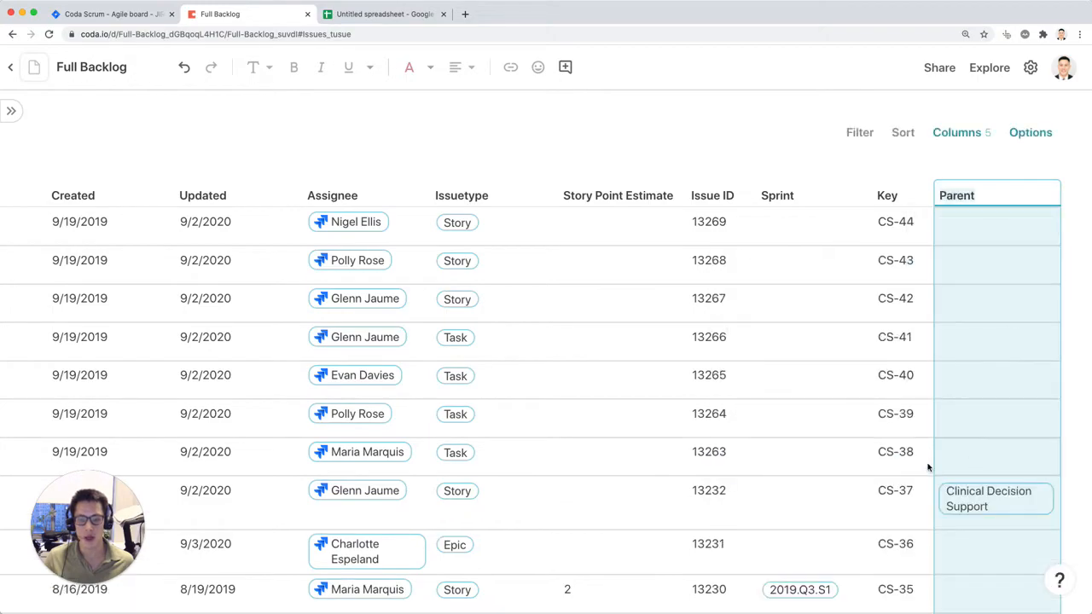
{"action": "scroll", "coordinate": [967, 506], "scroll_direction": "down", "scroll_amount": 10}
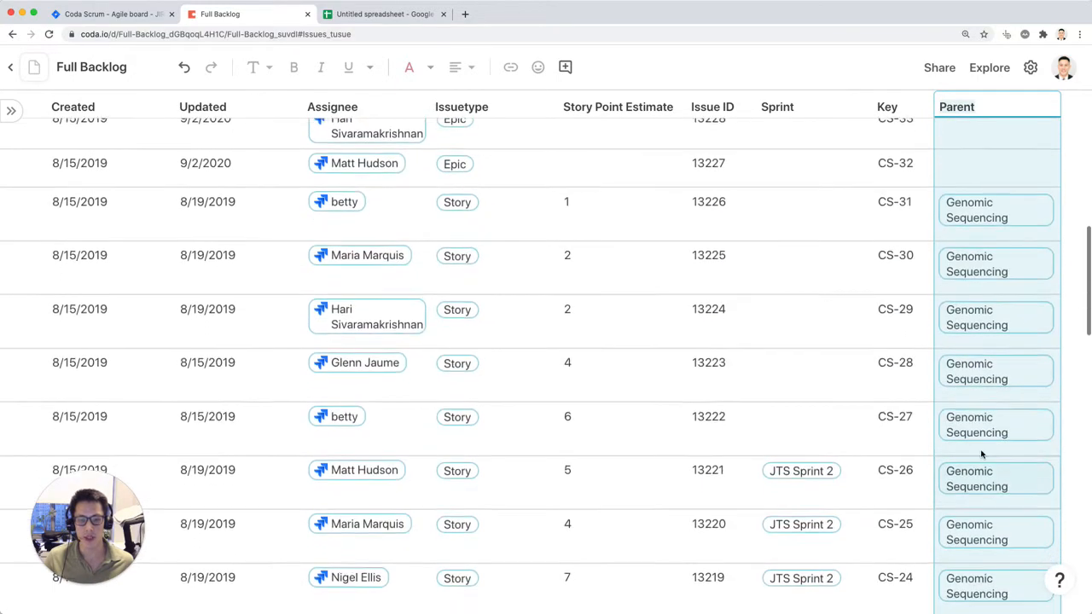
{"action": "scroll", "coordinate": [982, 427], "scroll_direction": "up", "scroll_amount": 3}
{"action": "scroll", "coordinate": [984, 425], "scroll_direction": "up", "scroll_amount": 10}
{"action": "scroll", "coordinate": [984, 425], "scroll_direction": "left", "scroll_amount": 5}
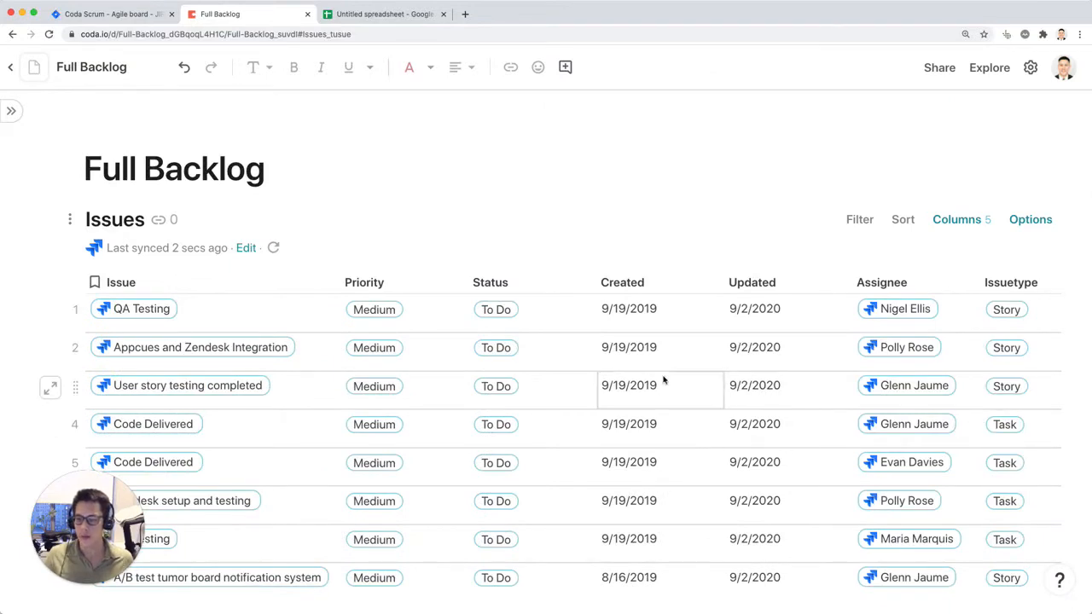
Step: Show the page list and create a new page named Backlog by Status
{"action": "left_click", "coordinate": [11, 111]}
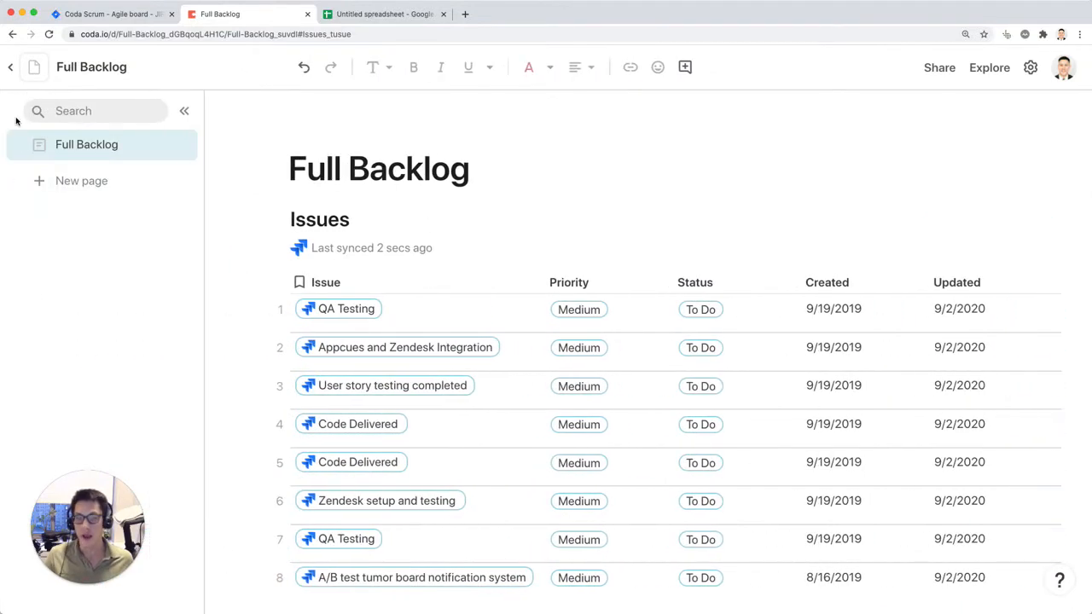
{"action": "left_click", "coordinate": [1091, 277]}
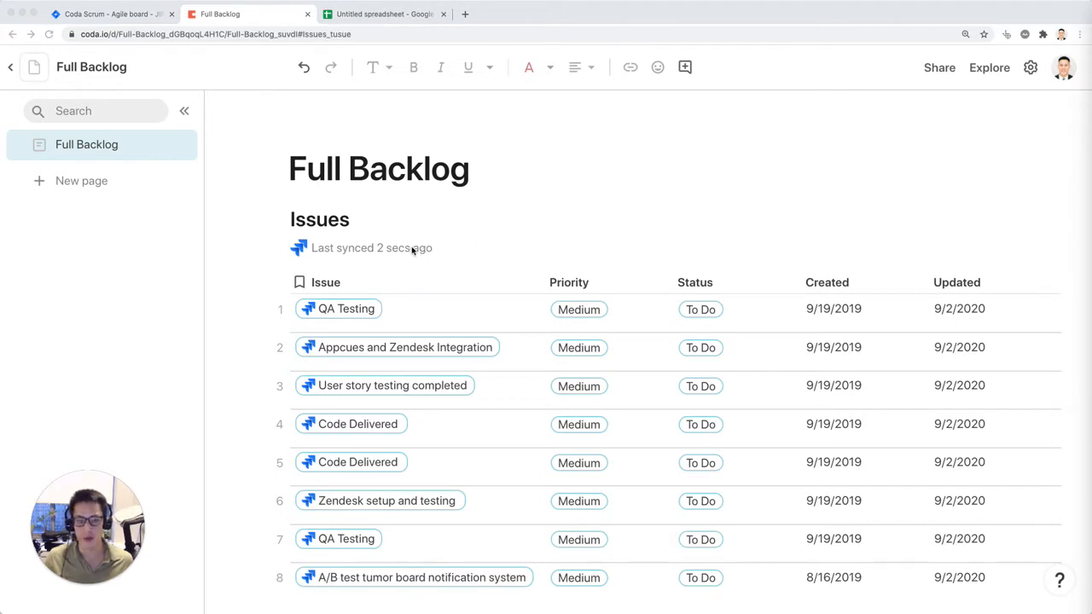
{"action": "left_click", "coordinate": [81, 182]}
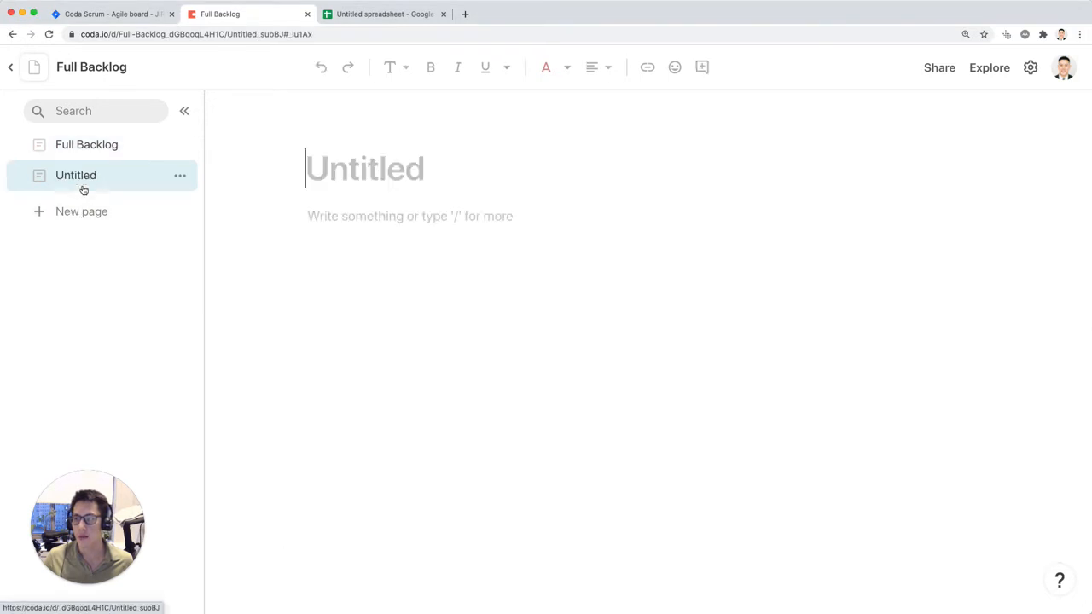
{"action": "type", "text": "Backgl"}
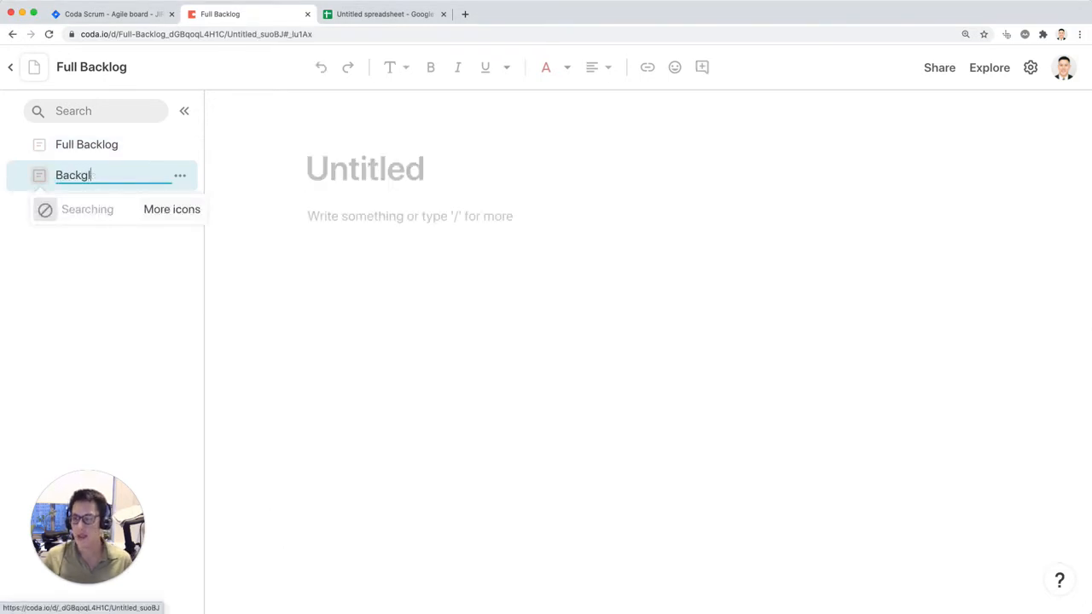
{"action": "key", "text": "BackSpace"}
{"action": "key", "text": "BackSpace"}
{"action": "type", "text": "log b"}
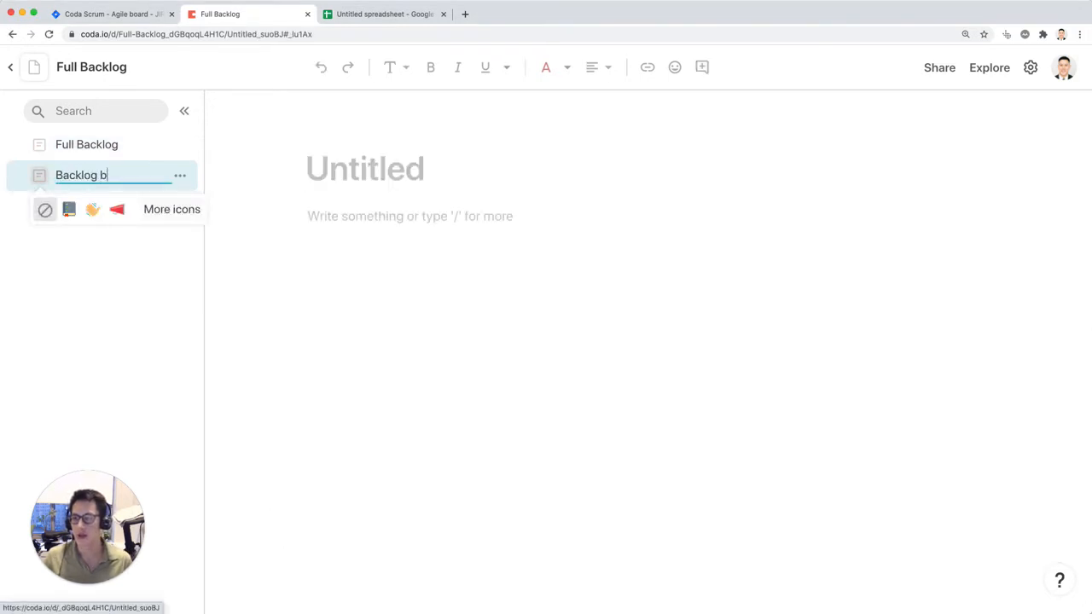
{"action": "type", "text": "y Status"}
{"action": "key", "text": "Return"}
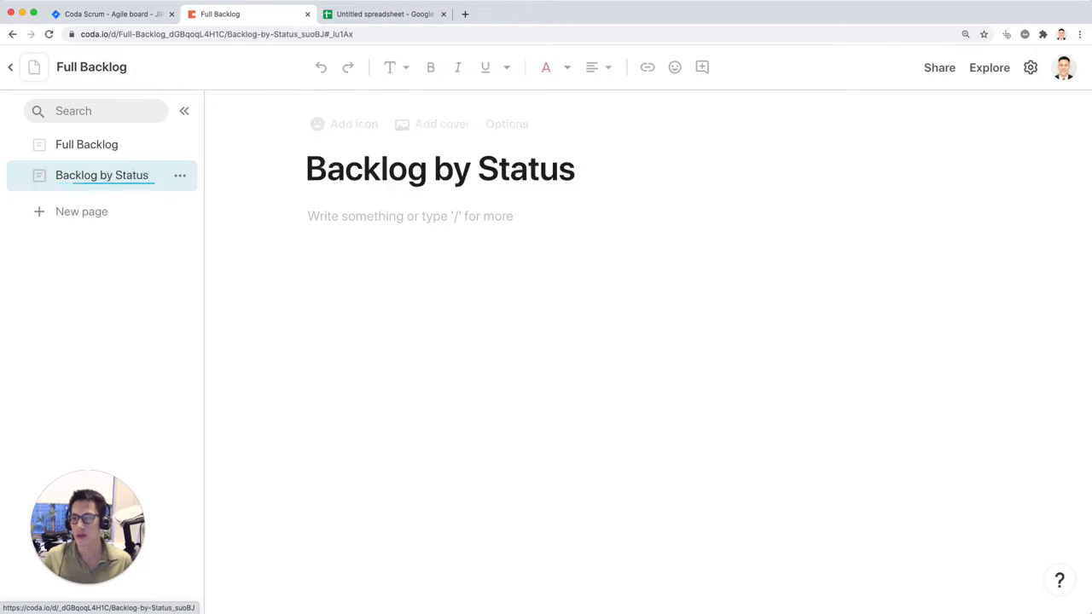
Step: Switch to the Google Sheets report and set the Updated Date slicer on the Issues by Status sheet to include all values
{"action": "key", "text": "ctrl+Tab"}
{"action": "left_click", "coordinate": [318, 598]}
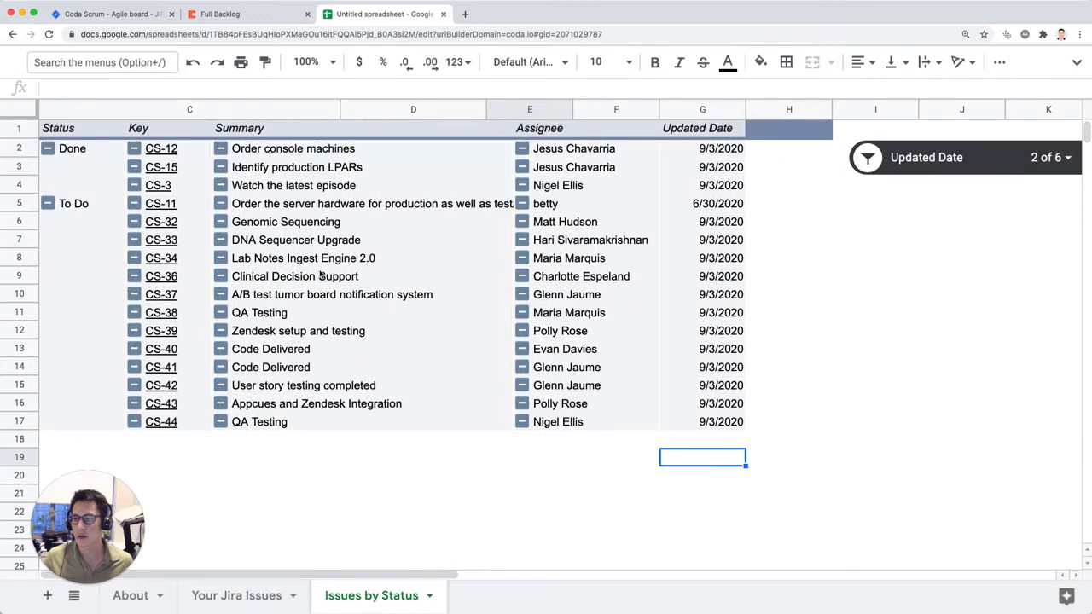
{"action": "left_click", "coordinate": [1063, 171]}
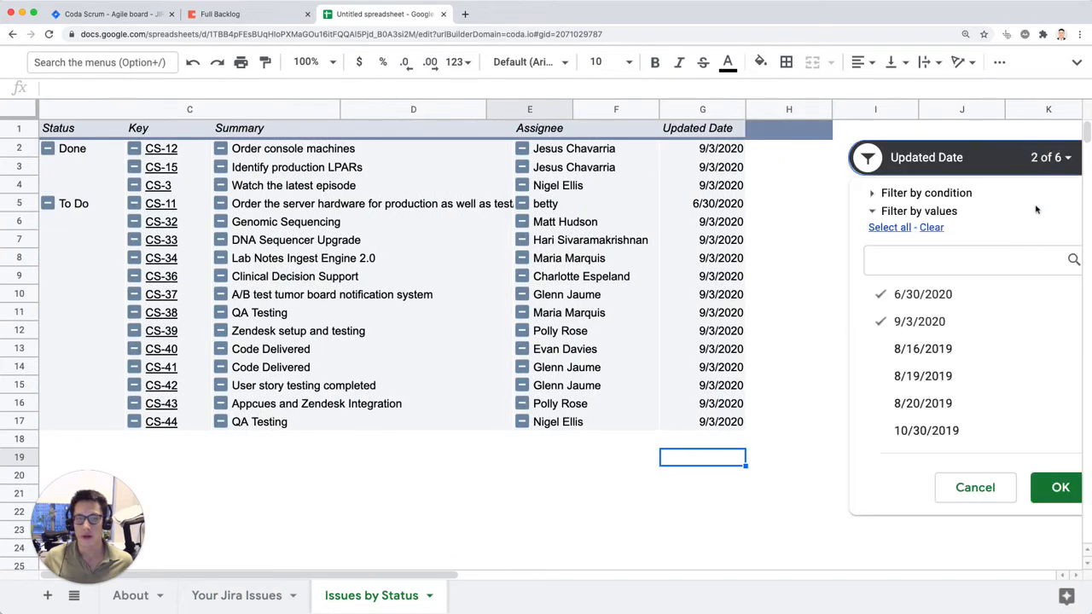
{"action": "left_click", "coordinate": [891, 227]}
{"action": "left_click", "coordinate": [1064, 498]}
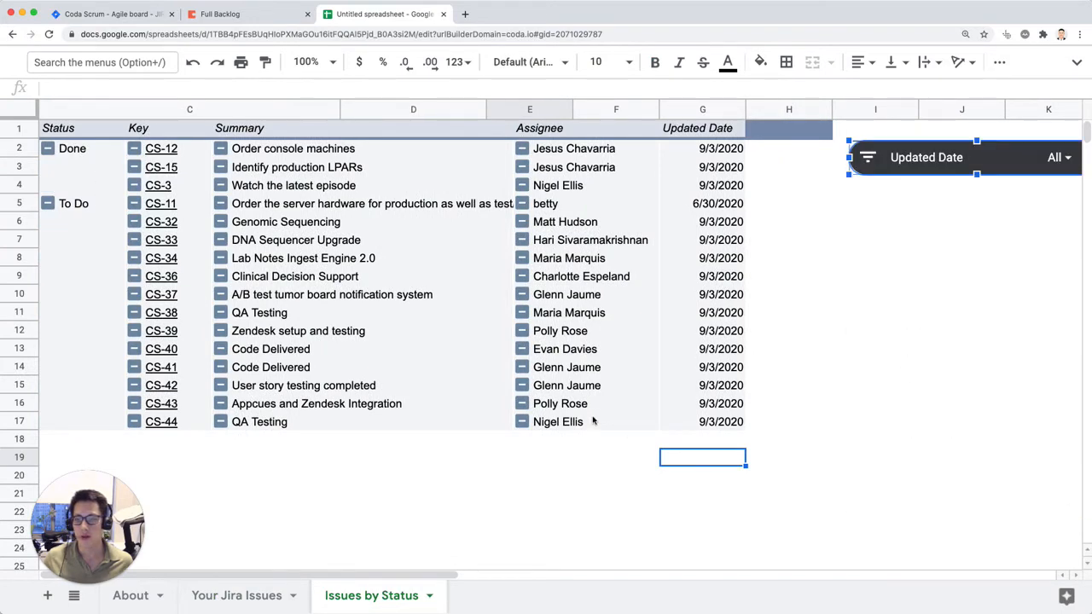
{"action": "left_click", "coordinate": [785, 390]}
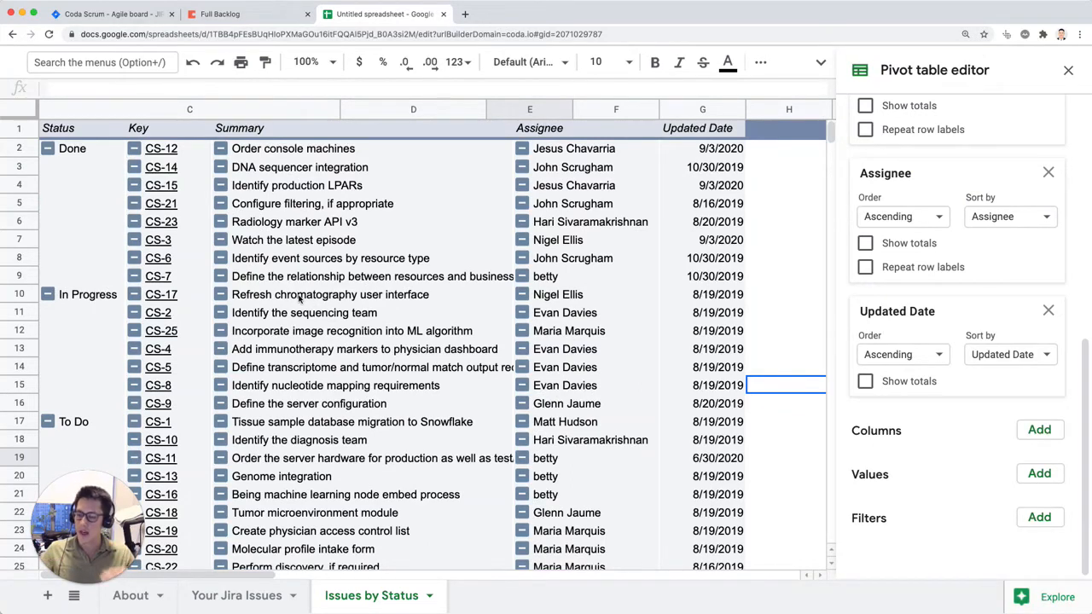
Step: Return to the Coda doc and give the Backlog by Status page the green circle icon
{"action": "key", "text": "ctrl+shift+Tab"}
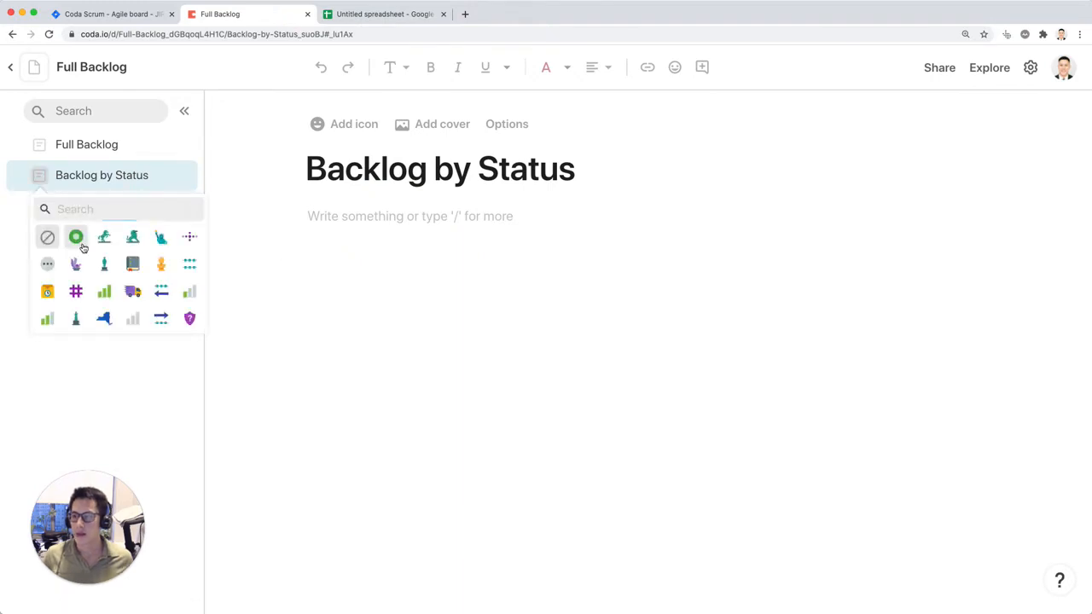
{"action": "left_click", "coordinate": [76, 237]}
{"action": "left_click", "coordinate": [399, 229]}
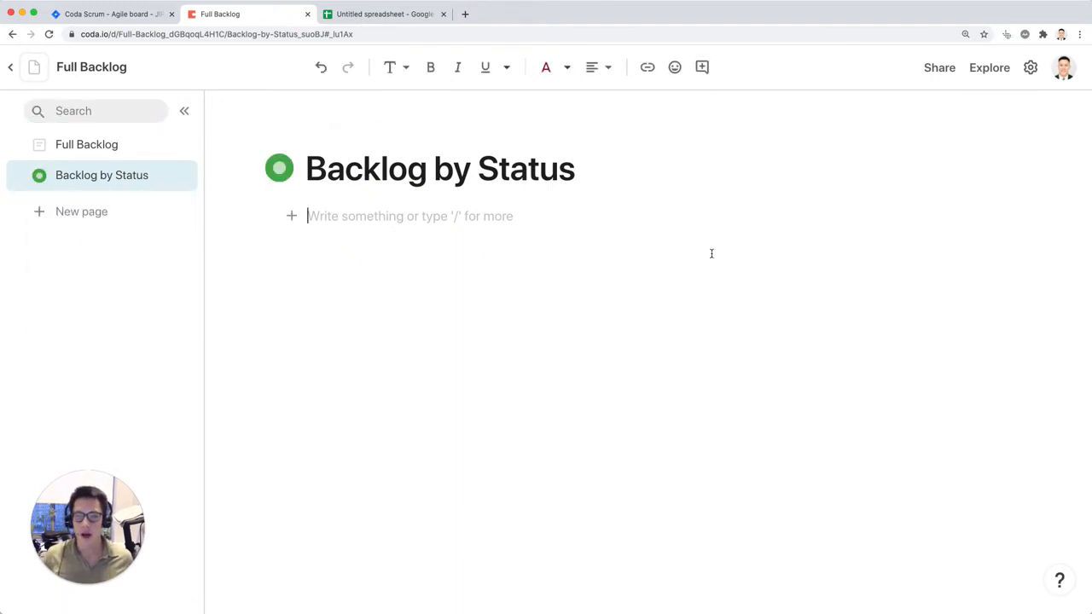
Step: Insert a view of the Issues table in the body of the Backlog by Status page and close its table options
{"action": "key", "text": "super+Tab"}
{"action": "left_click", "coordinate": [513, 223]}
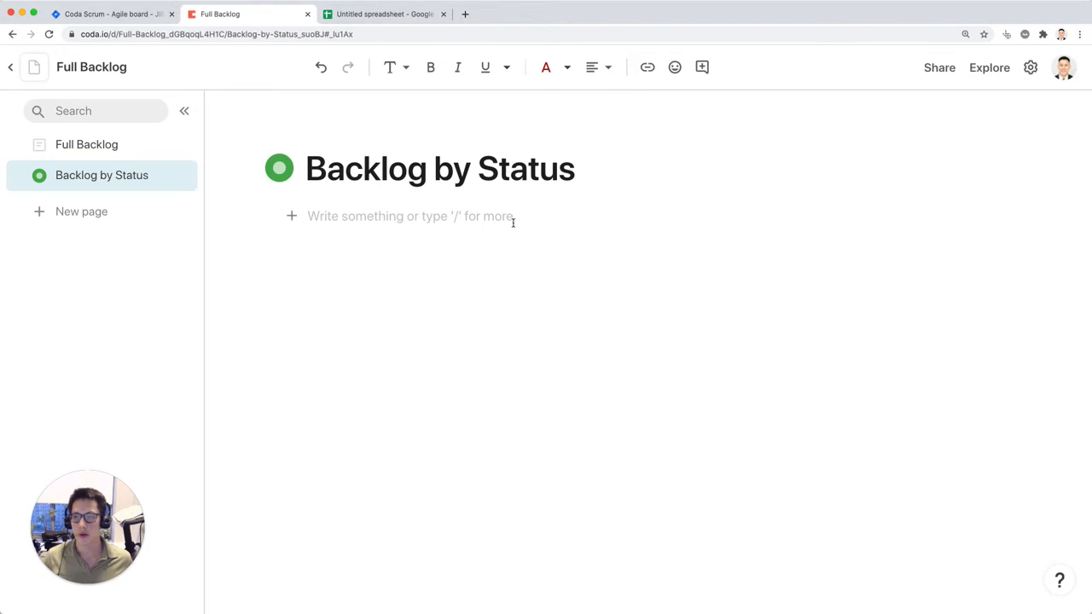
{"action": "type", "text": "/iss"}
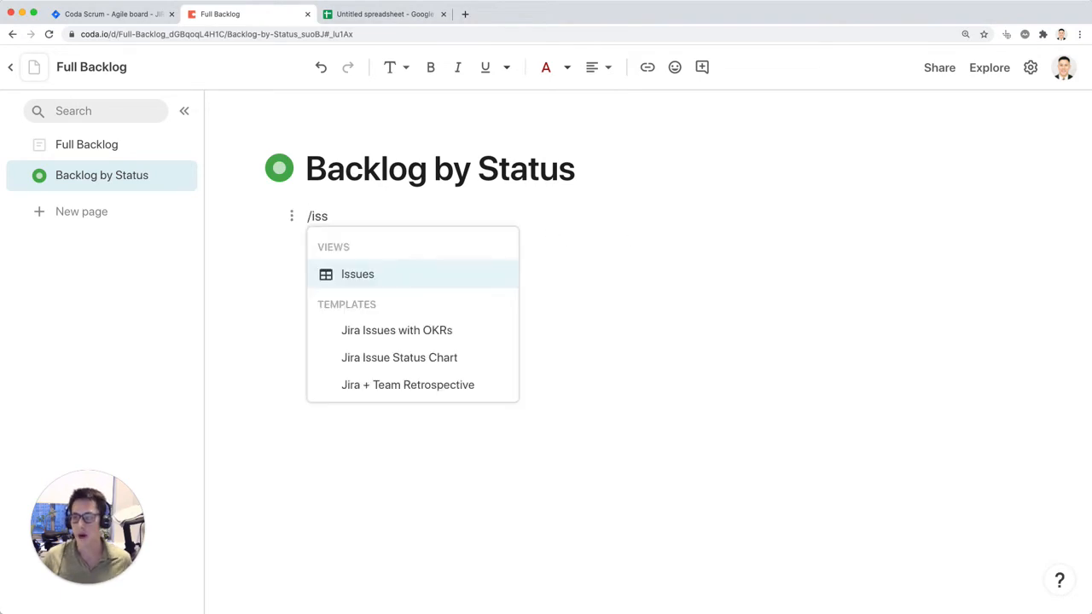
{"action": "key", "text": "Return"}
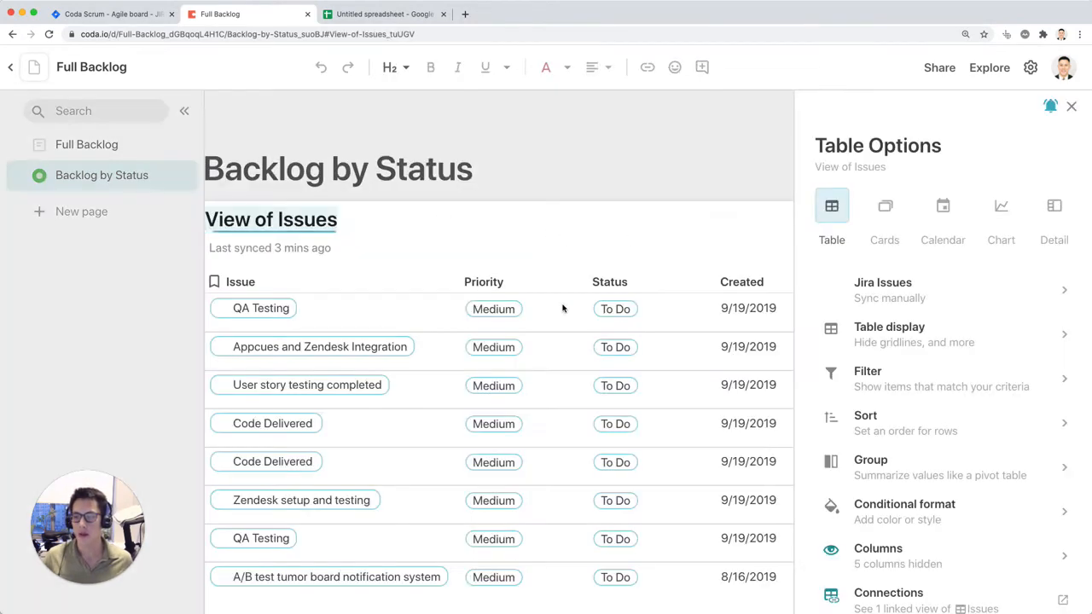
{"action": "left_click", "coordinate": [1072, 106]}
{"action": "scroll", "coordinate": [632, 371], "scroll_direction": "down", "scroll_amount": 10}
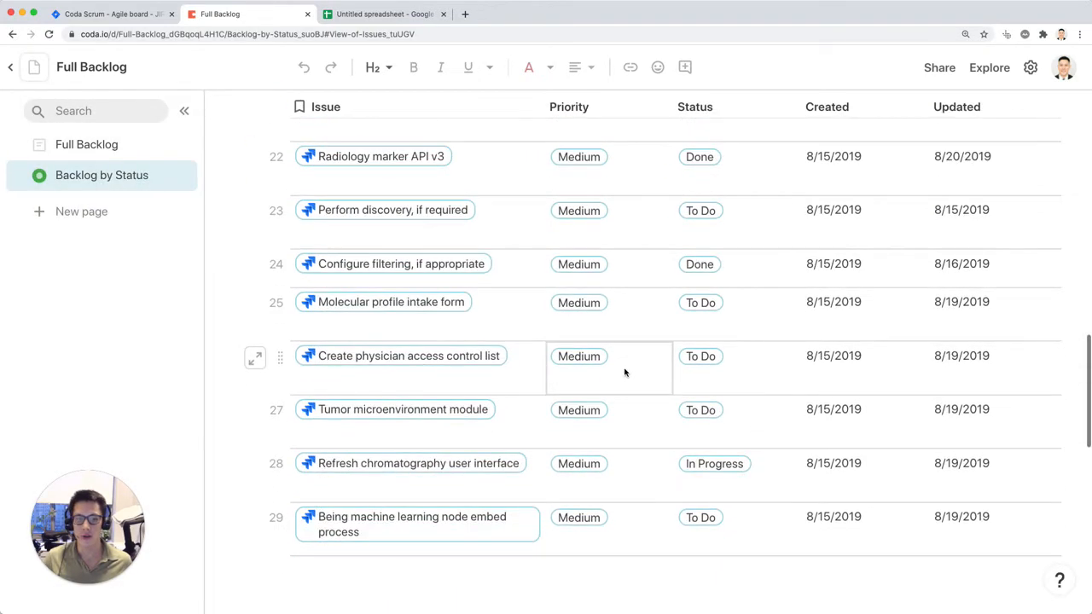
{"action": "scroll", "coordinate": [626, 370], "scroll_direction": "up", "scroll_amount": 10}
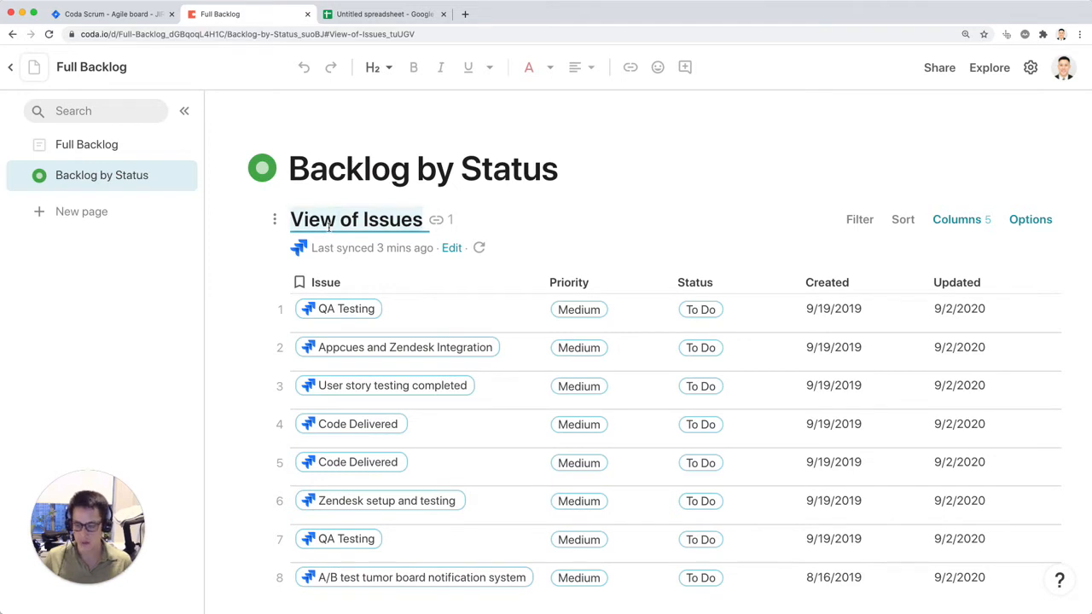
Step: Rename the inserted view as "Issues by status"
{"action": "type", "text": "Sti"}
{"action": "key", "text": "BackSpace"}
{"action": "key", "text": "BackSpace"}
{"action": "key", "text": "BackSpace"}
{"action": "type", "text": "Issues by stat"}
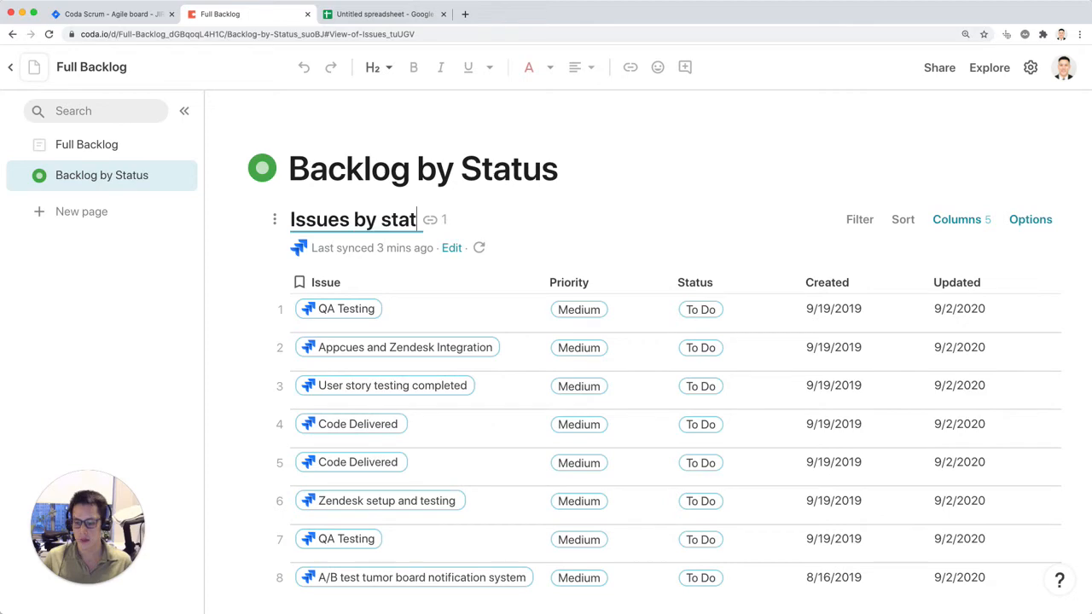
{"action": "type", "text": "us"}
{"action": "key", "text": "Return"}
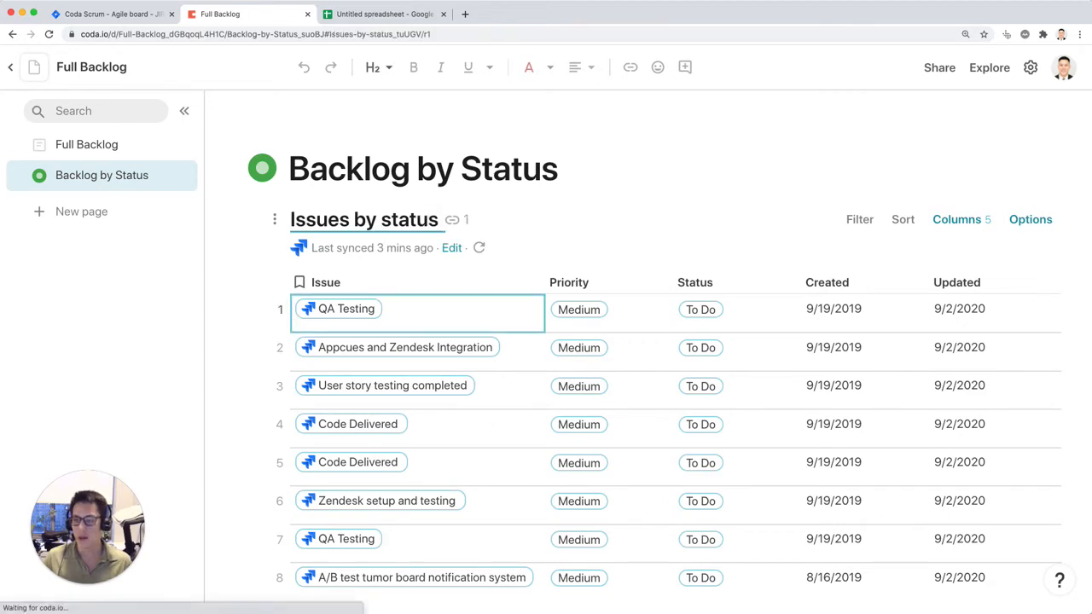
Step: Hide the title of the Issues by status view and look across its columns
{"action": "left_click", "coordinate": [274, 219]}
{"action": "left_click", "coordinate": [244, 280]}
{"action": "scroll", "coordinate": [589, 175], "scroll_direction": "down", "scroll_amount": 2}
{"action": "scroll", "coordinate": [595, 164], "scroll_direction": "right", "scroll_amount": 8}
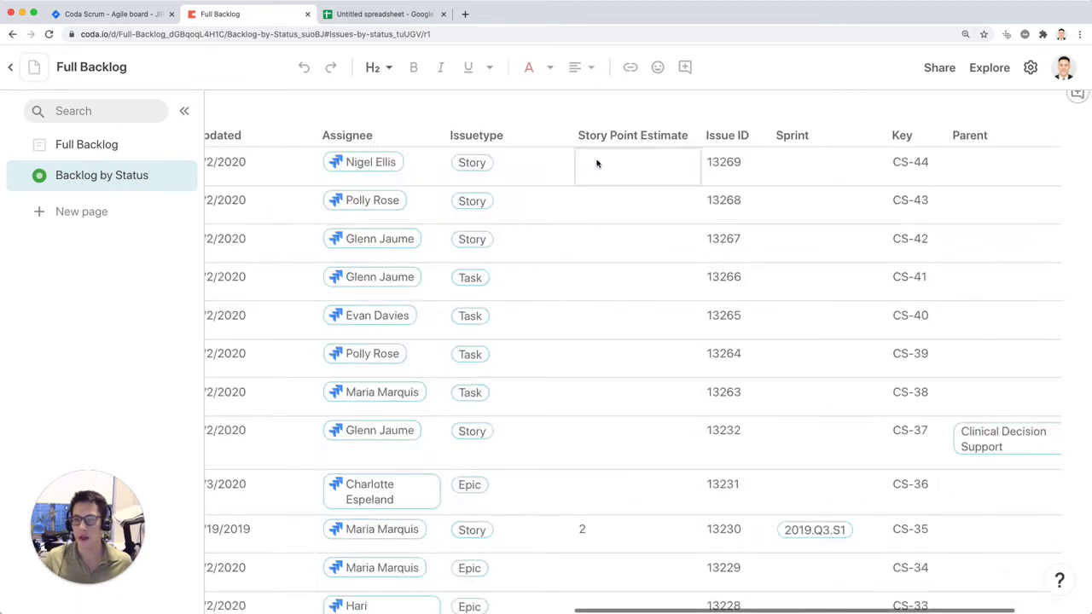
{"action": "left_click", "coordinate": [593, 164]}
{"action": "scroll", "coordinate": [593, 165], "scroll_direction": "left", "scroll_amount": 8}
{"action": "scroll", "coordinate": [593, 165], "scroll_direction": "up", "scroll_amount": 3}
Step: Add a second-level heading reading "Select status:" between the page title and the issues view
{"action": "left_click", "coordinate": [784, 174]}
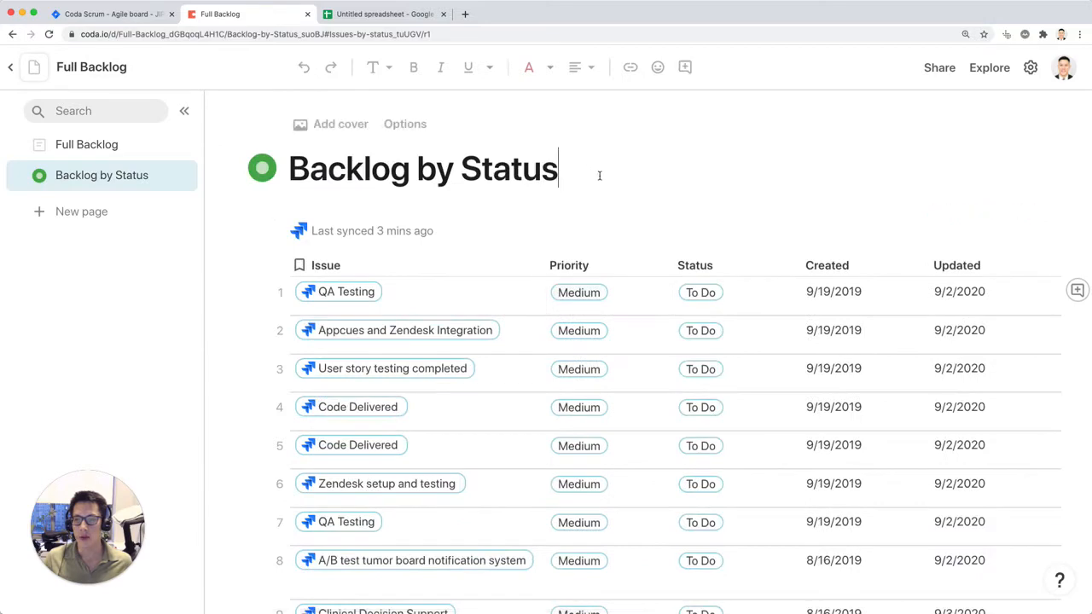
{"action": "scroll", "coordinate": [784, 174], "scroll_direction": "down", "scroll_amount": 3}
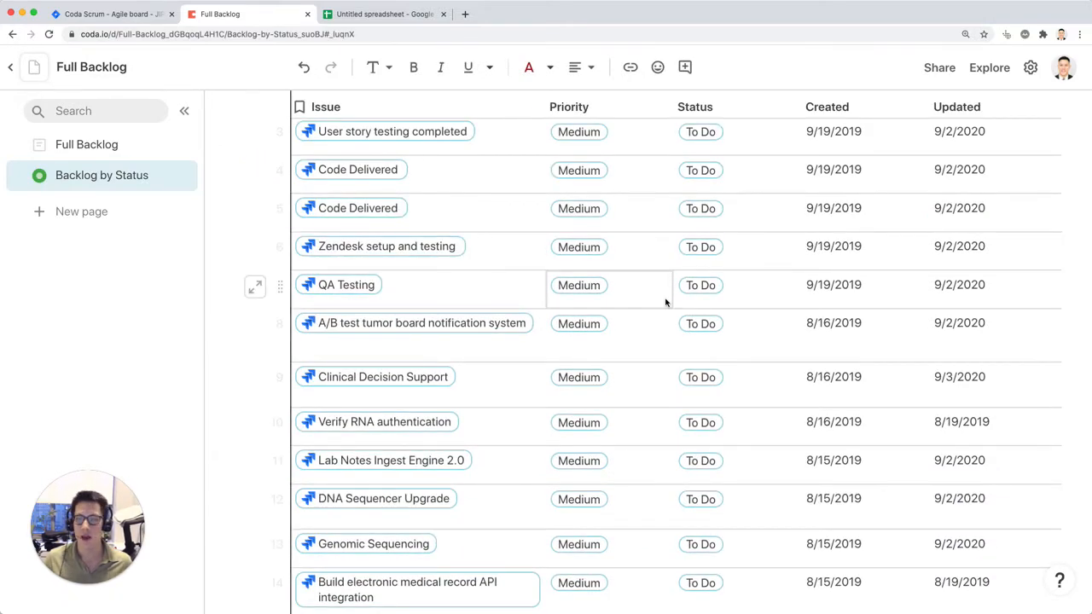
{"action": "scroll", "coordinate": [657, 299], "scroll_direction": "up", "scroll_amount": 3}
{"action": "left_click", "coordinate": [322, 211]}
{"action": "type", "text": "## "}
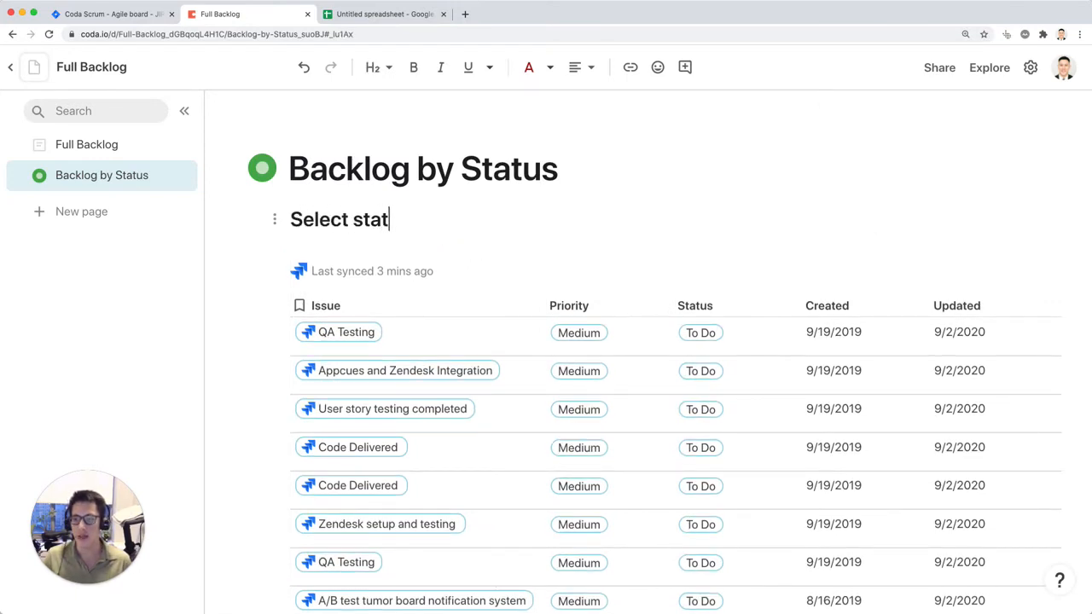
{"action": "type", "text": "Select status: "}
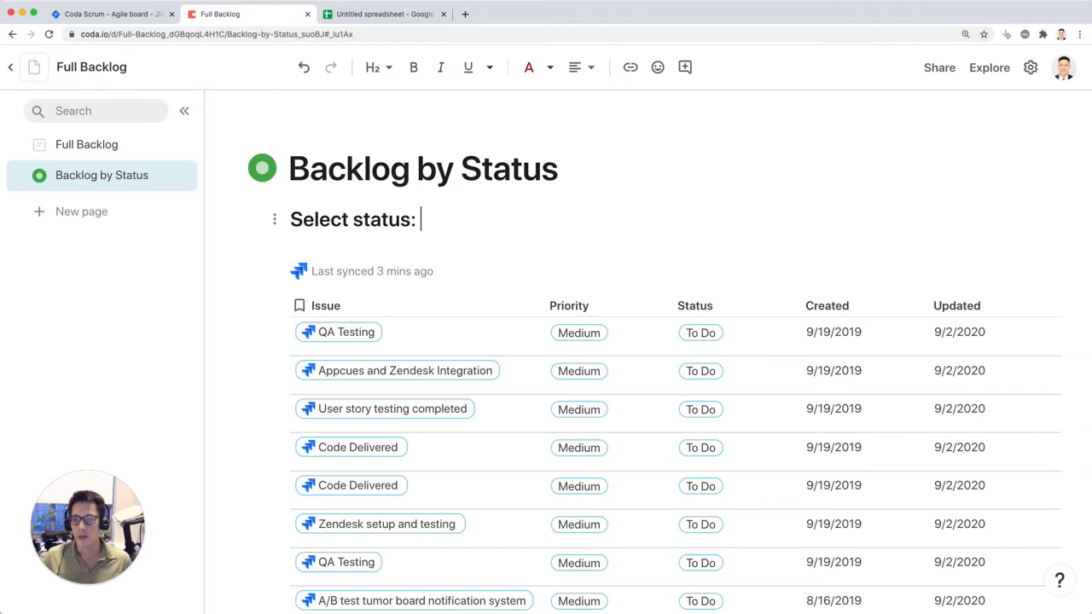
{"action": "type", "text": "/sel"}
Step: Insert a select control after the "Select status:" heading text and name it selectStatus
{"action": "key", "text": "Return"}
{"action": "left_click", "coordinate": [486, 334]}
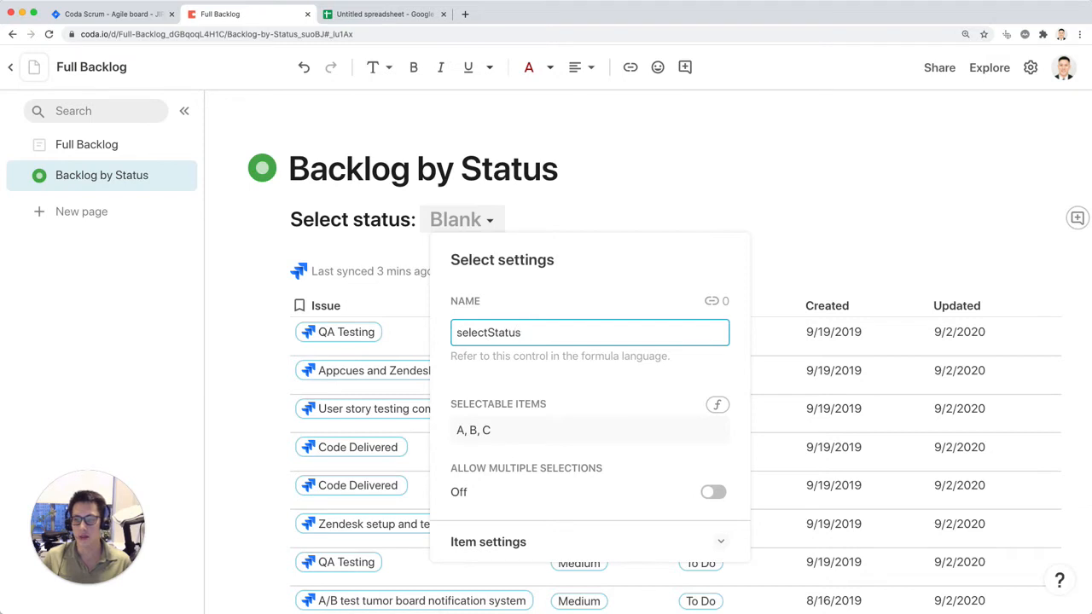
Step: Set the selectable items of the selectStatus control to To Do, In Progress, Done and close its settings
{"action": "left_click", "coordinate": [500, 430]}
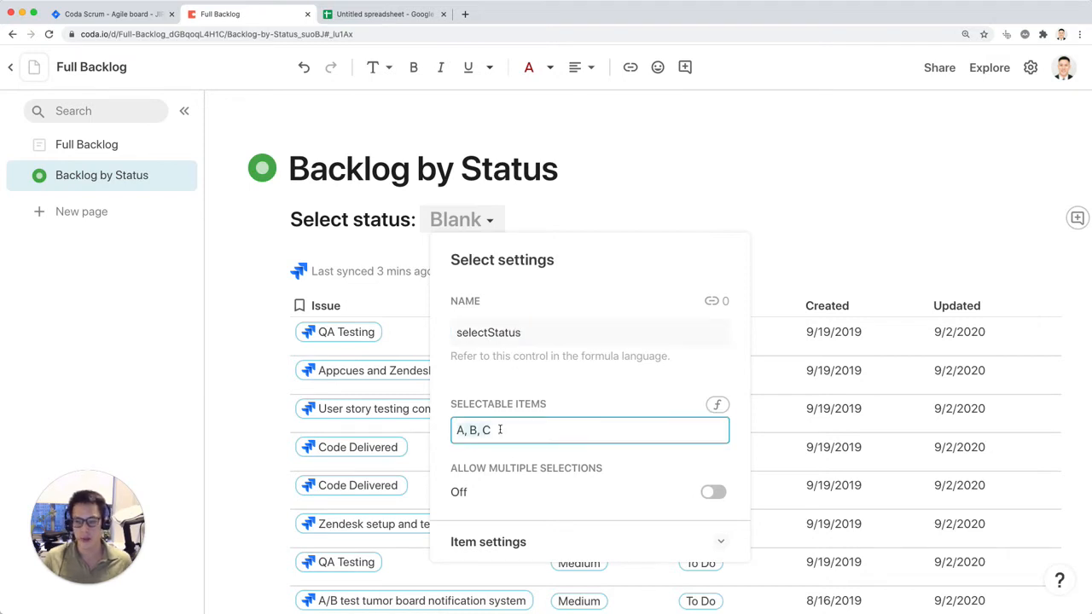
{"action": "type", "text": "In"}
{"action": "key", "text": "BackSpace"}
{"action": "key", "text": "BackSpace"}
{"action": "type", "text": "To Do, In Progress, Done"}
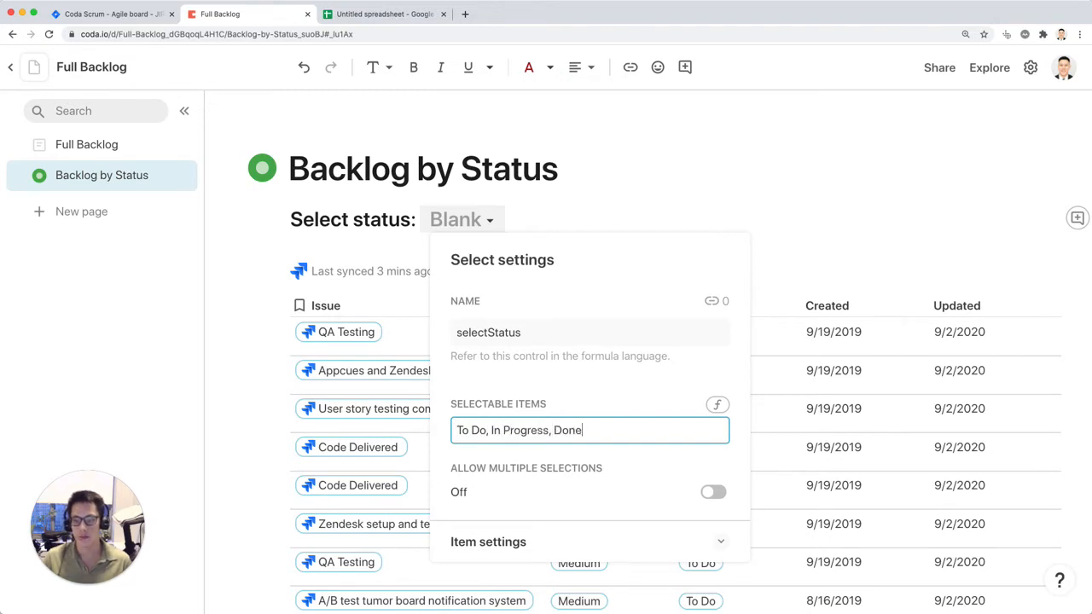
{"action": "key", "text": "Return"}
{"action": "left_click", "coordinate": [831, 214]}
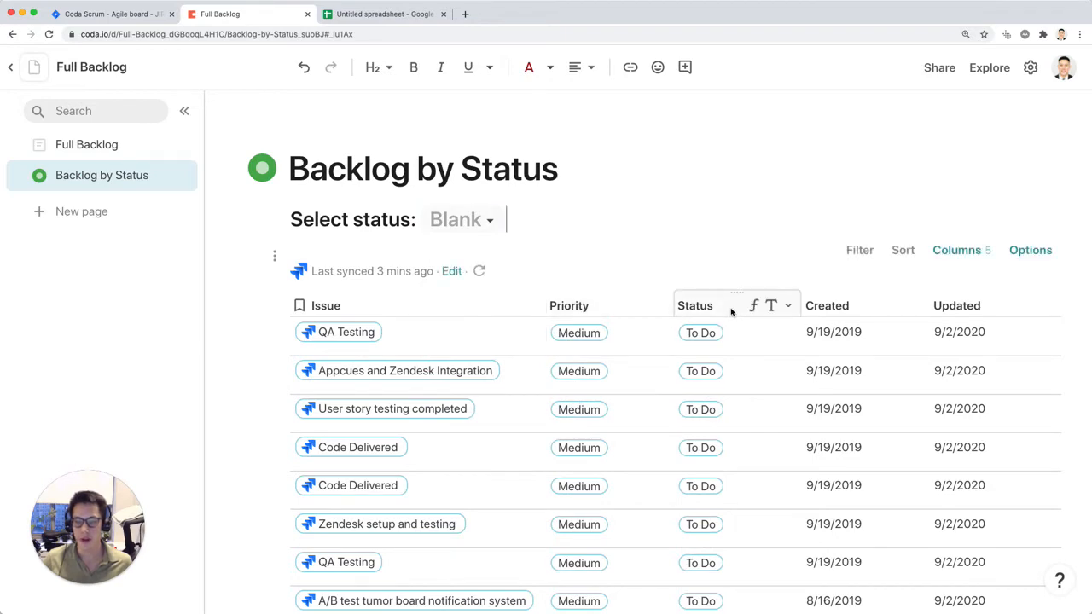
Step: Set the status selector to To Do
{"action": "scroll", "coordinate": [730, 313], "scroll_direction": "down", "scroll_amount": 7}
{"action": "scroll", "coordinate": [732, 313], "scroll_direction": "up", "scroll_amount": 7}
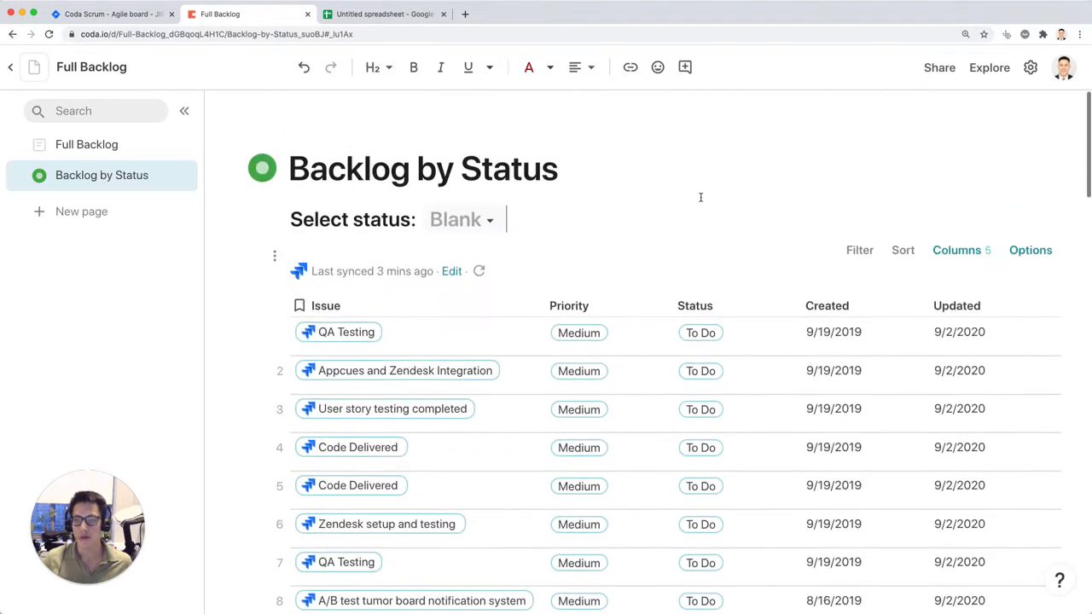
{"action": "left_click", "coordinate": [488, 221]}
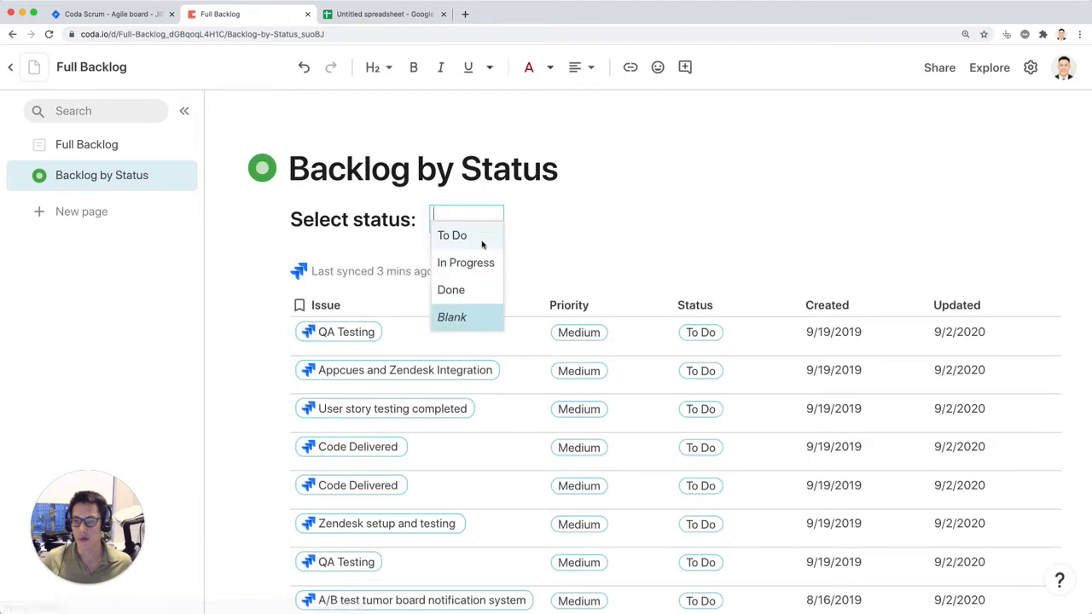
{"action": "left_click", "coordinate": [461, 236]}
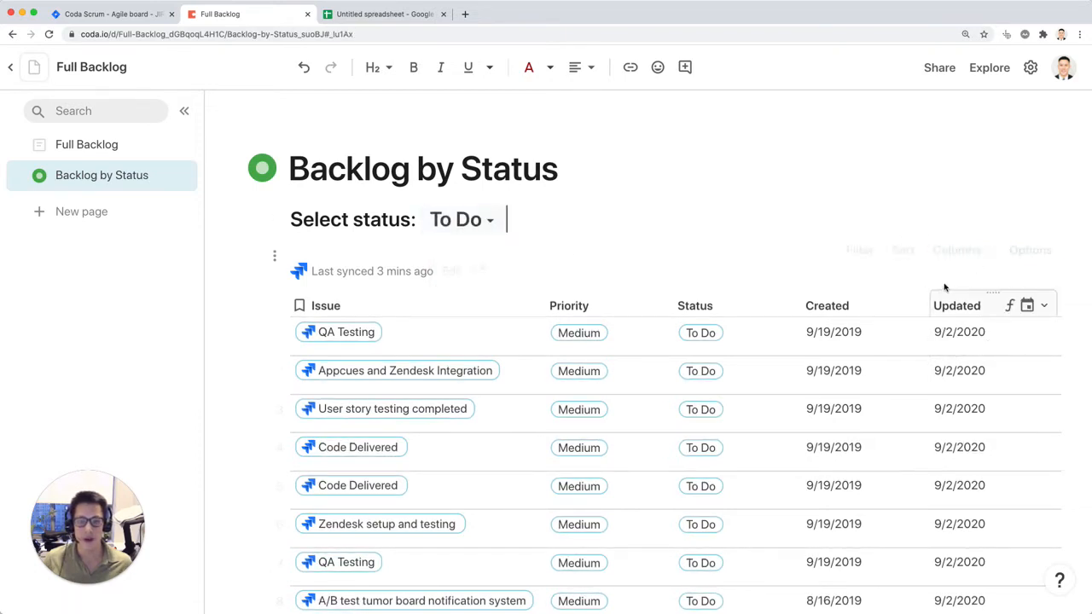
Step: Filter the issues view by Status with selectStatus as its interactive filter, and close the filter options
{"action": "left_click", "coordinate": [860, 250]}
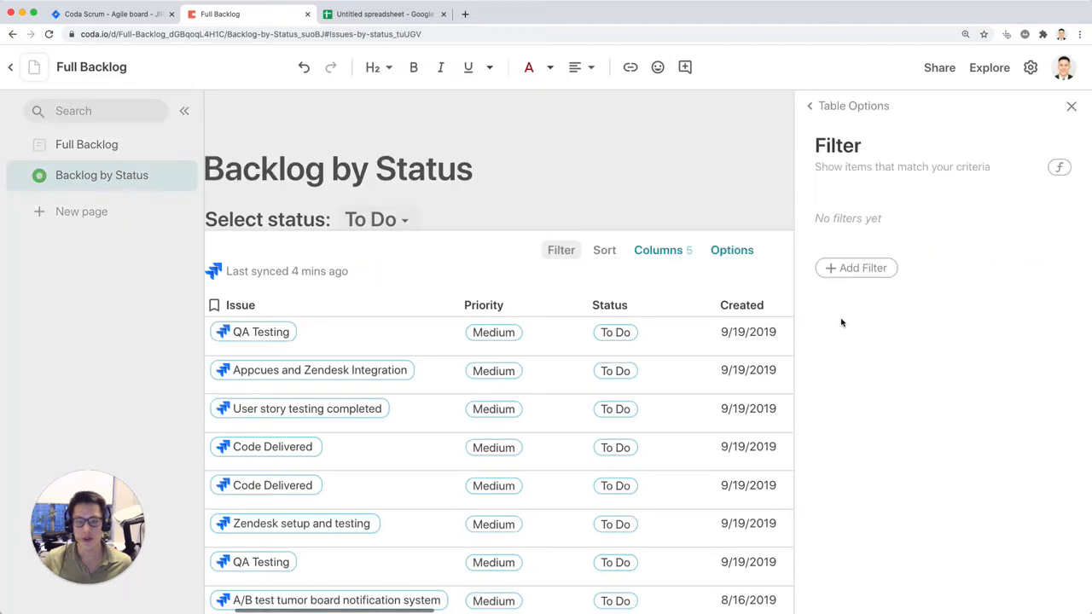
{"action": "left_click", "coordinate": [863, 268]}
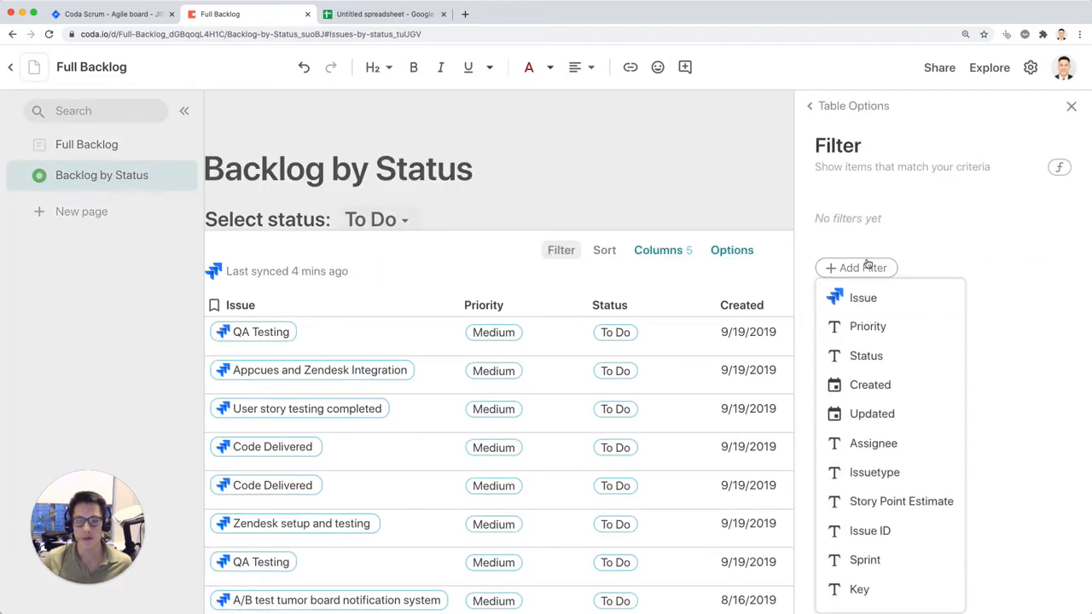
{"action": "left_click", "coordinate": [879, 357]}
{"action": "left_click", "coordinate": [866, 227]}
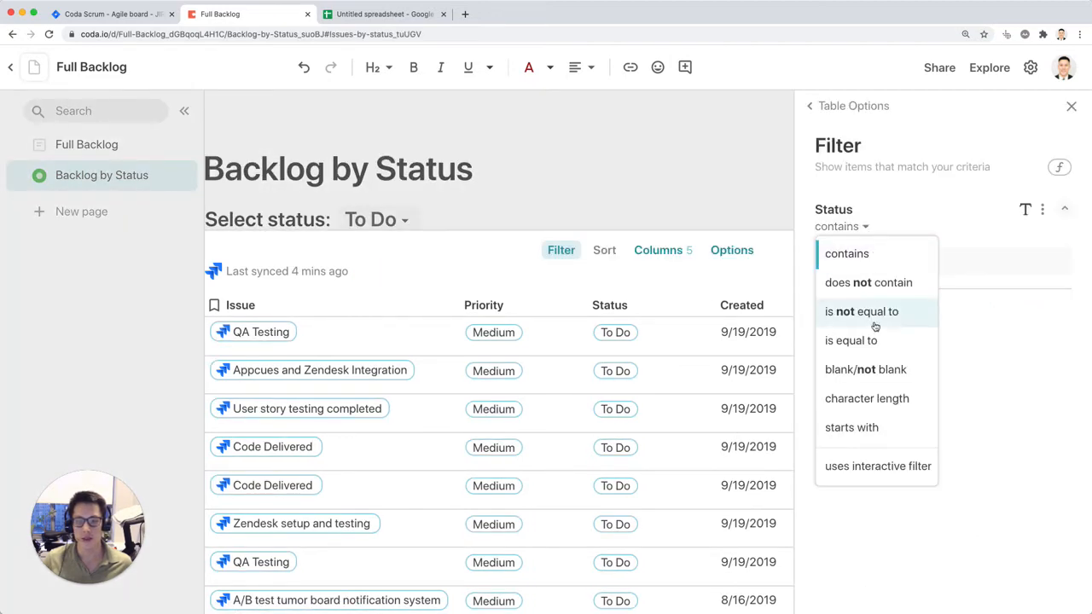
{"action": "left_click", "coordinate": [892, 465]}
{"action": "left_click", "coordinate": [897, 267]}
{"action": "left_click", "coordinate": [870, 293]}
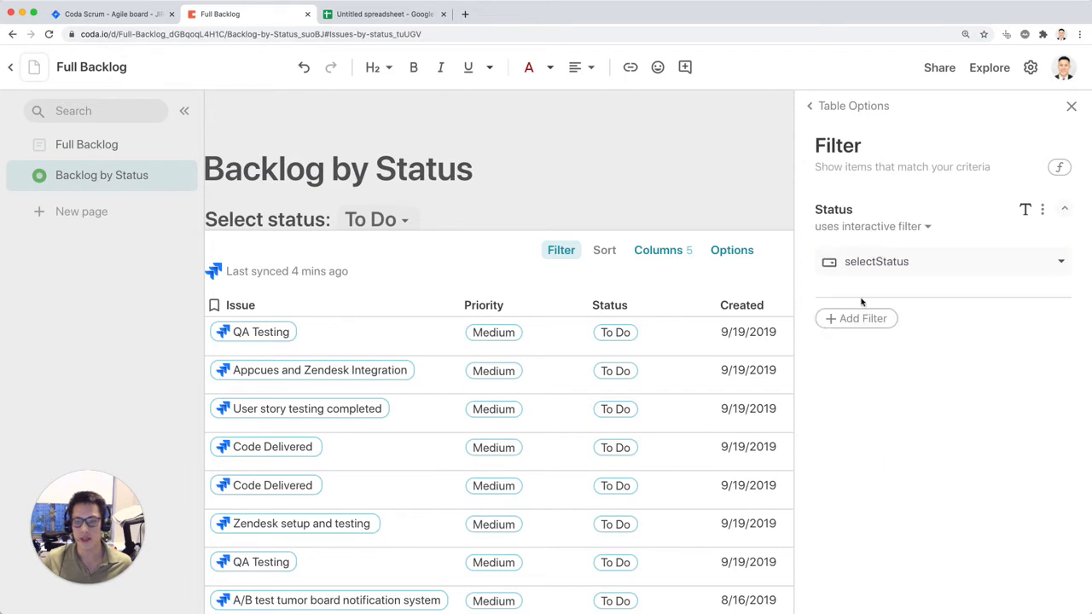
{"action": "left_click", "coordinate": [629, 164]}
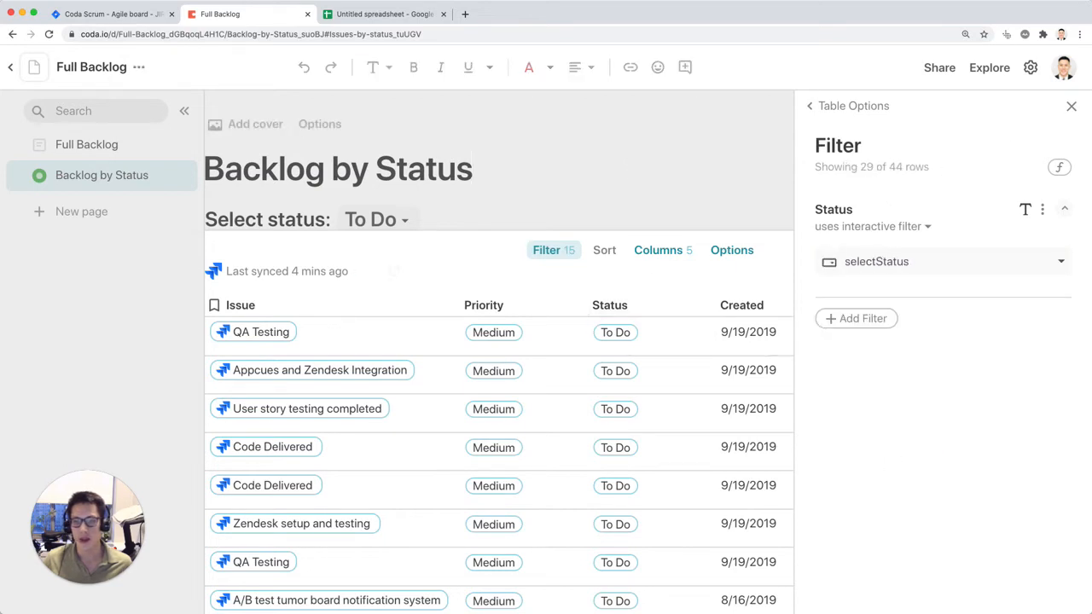
{"action": "left_click", "coordinate": [1071, 106]}
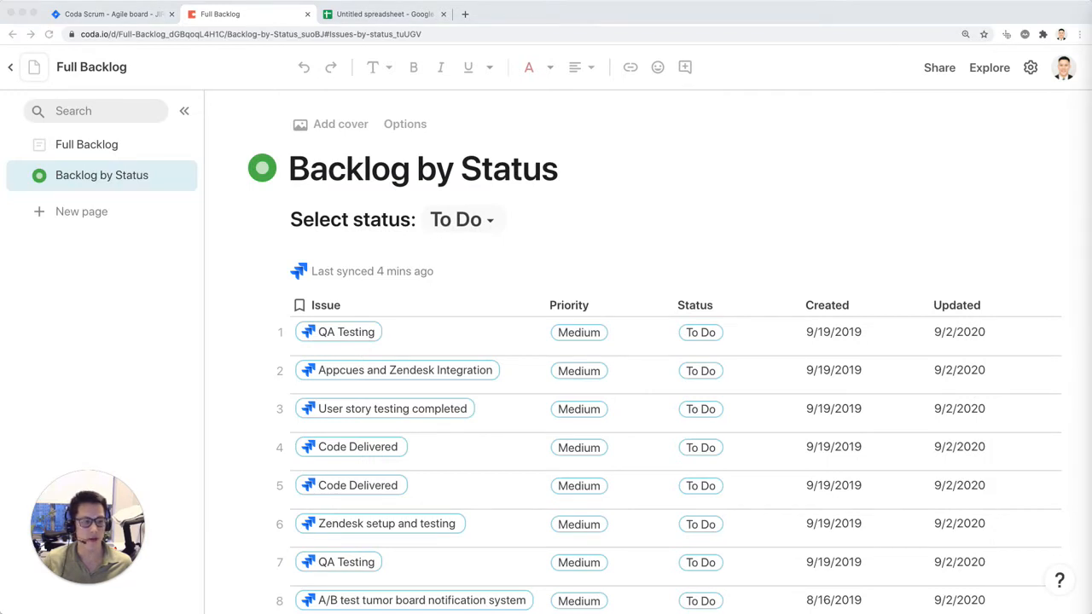
Step: Hide the Priority column in the issues view
{"action": "left_click", "coordinate": [593, 305]}
{"action": "left_click", "coordinate": [696, 306], "text": "shift"}
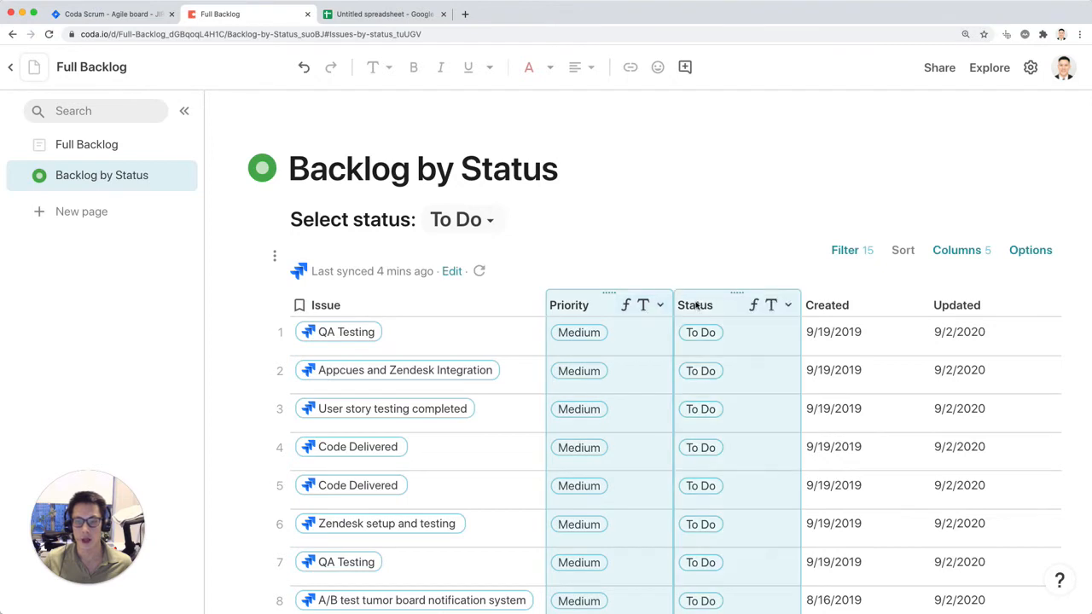
{"action": "right_click", "coordinate": [605, 302]}
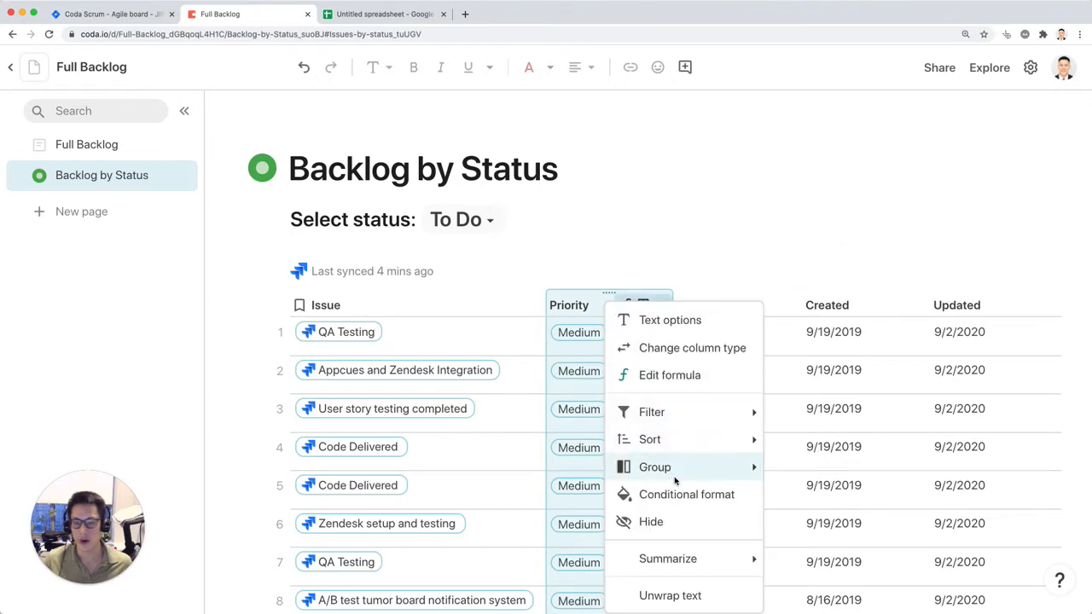
{"action": "left_click", "coordinate": [673, 526]}
Step: Hide all columns from Created through Sprint in the issues view
{"action": "left_click", "coordinate": [677, 306]}
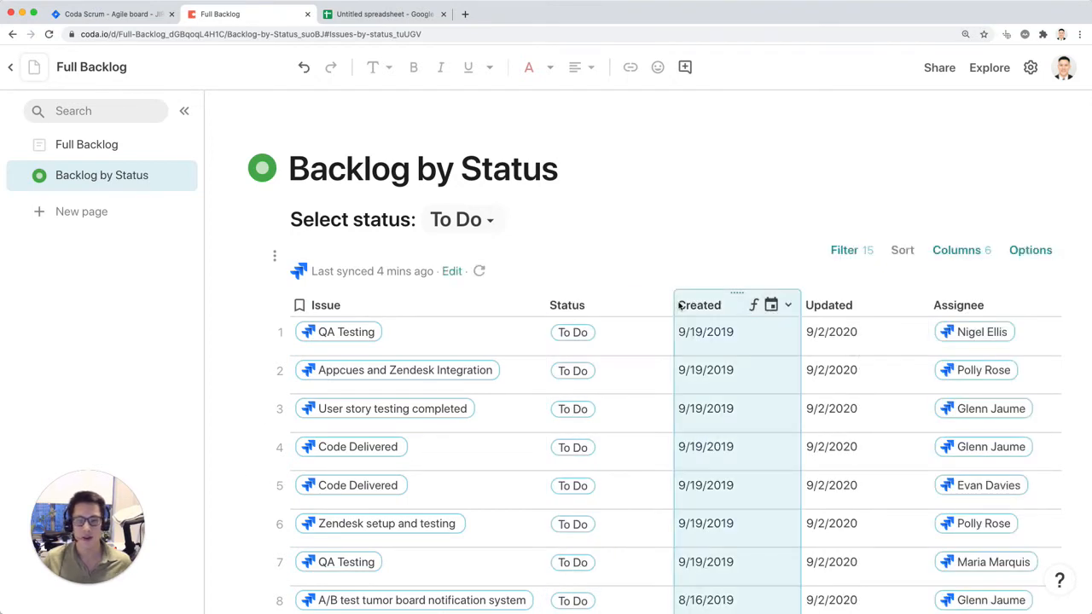
{"action": "left_click", "coordinate": [813, 305], "text": "shift"}
{"action": "scroll", "coordinate": [802, 384], "scroll_direction": "right", "scroll_amount": 10}
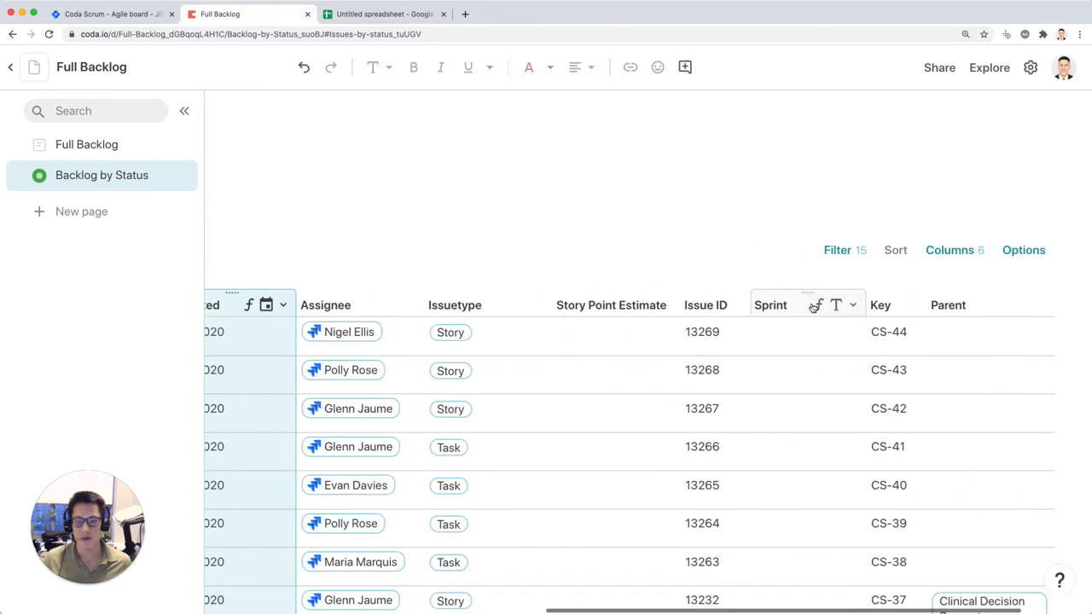
{"action": "left_click", "coordinate": [789, 306], "text": "shift"}
{"action": "right_click", "coordinate": [793, 311]}
{"action": "left_click", "coordinate": [829, 364]}
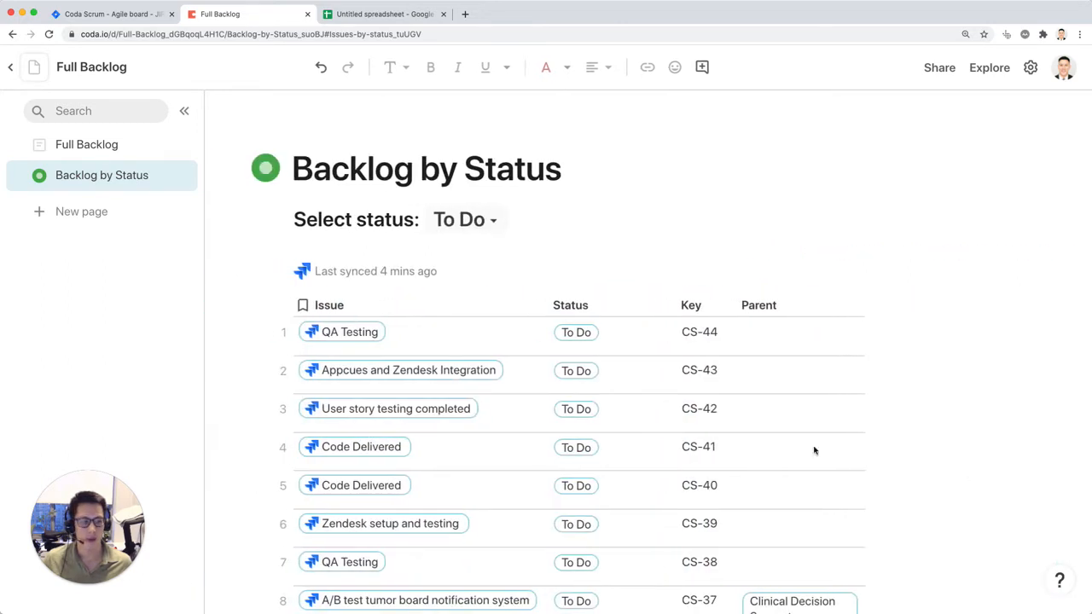
Step: Show the hidden Assignee column in the issues view again
{"action": "left_click", "coordinate": [782, 258]}
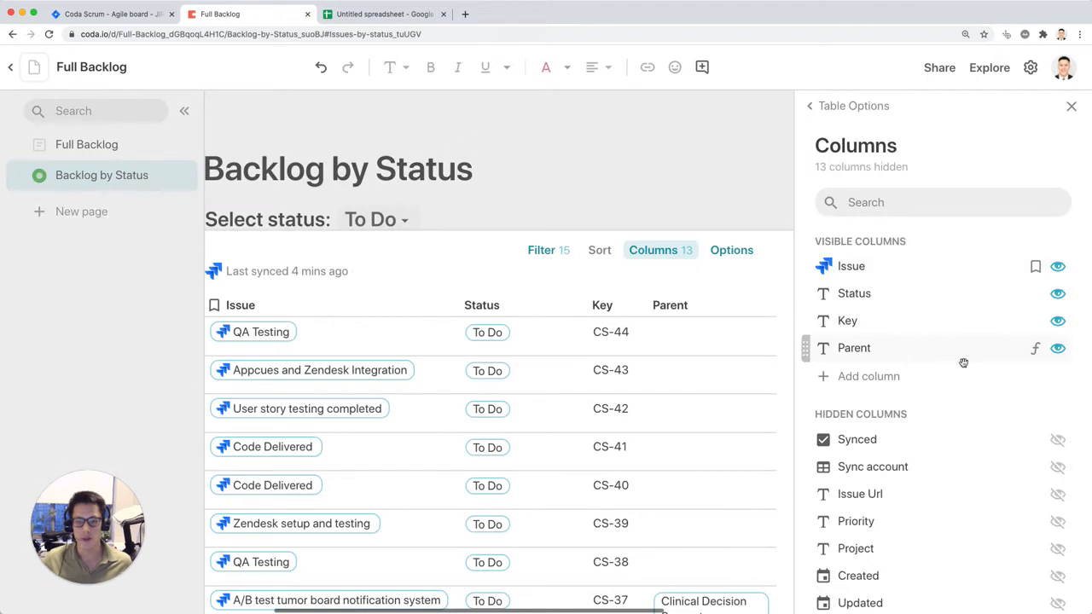
{"action": "scroll", "coordinate": [1019, 462], "scroll_direction": "down", "scroll_amount": 4}
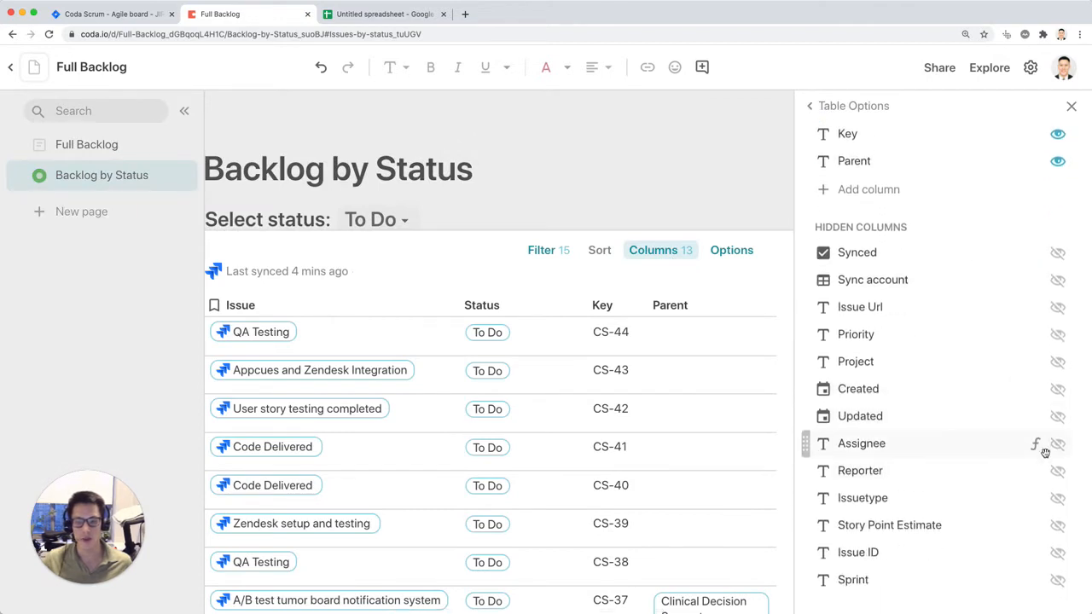
{"action": "left_click", "coordinate": [1054, 445]}
{"action": "key", "text": "alt+shift+Left"}
{"action": "key", "text": "alt+shift+Left"}
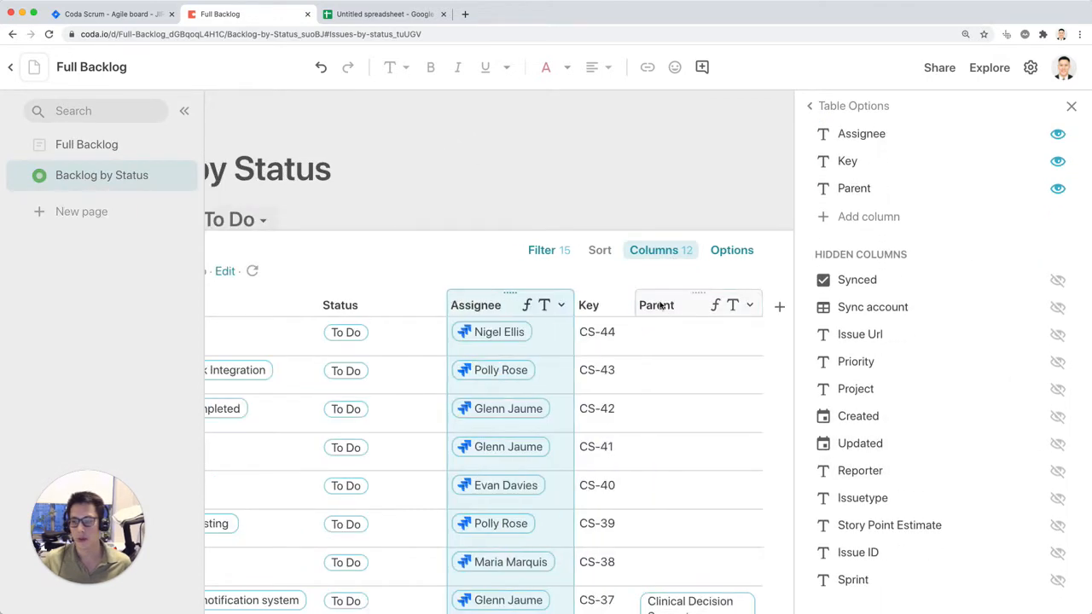
Step: Move the Key column to the first position, ahead of Issue
{"action": "left_click", "coordinate": [589, 304]}
{"action": "key", "text": "alt+shift+Left"}
{"action": "key", "text": "alt+shift+Left"}
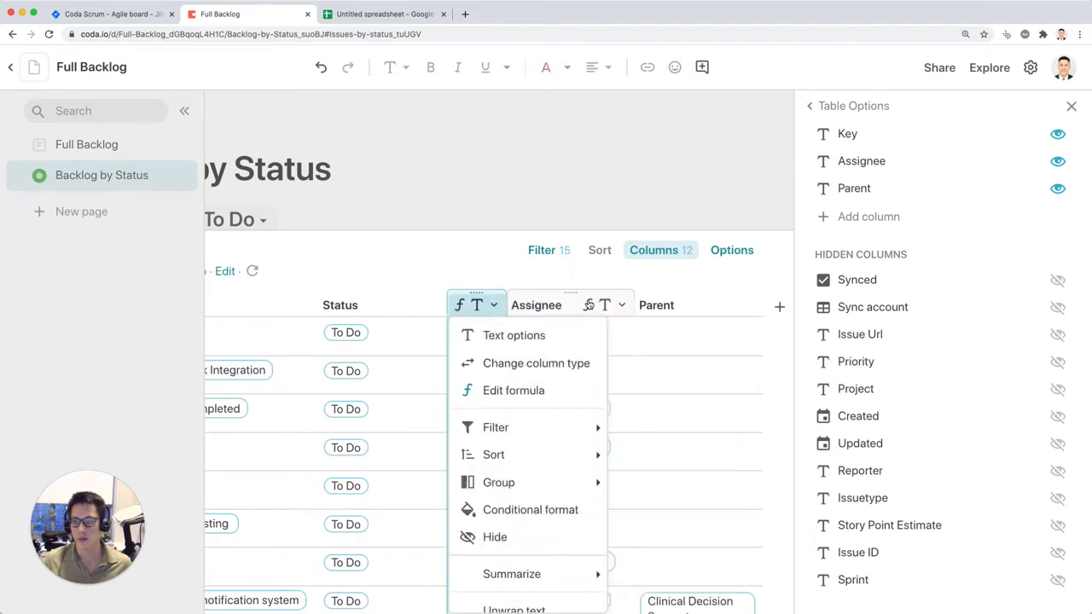
{"action": "key", "text": "alt+shift+Left"}
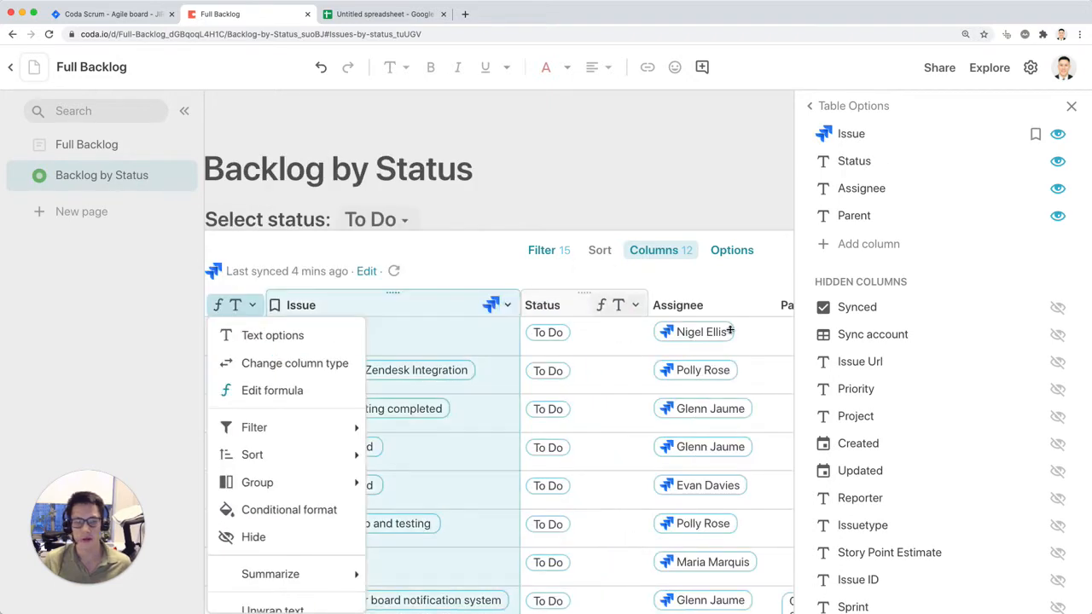
{"action": "key", "text": "Escape"}
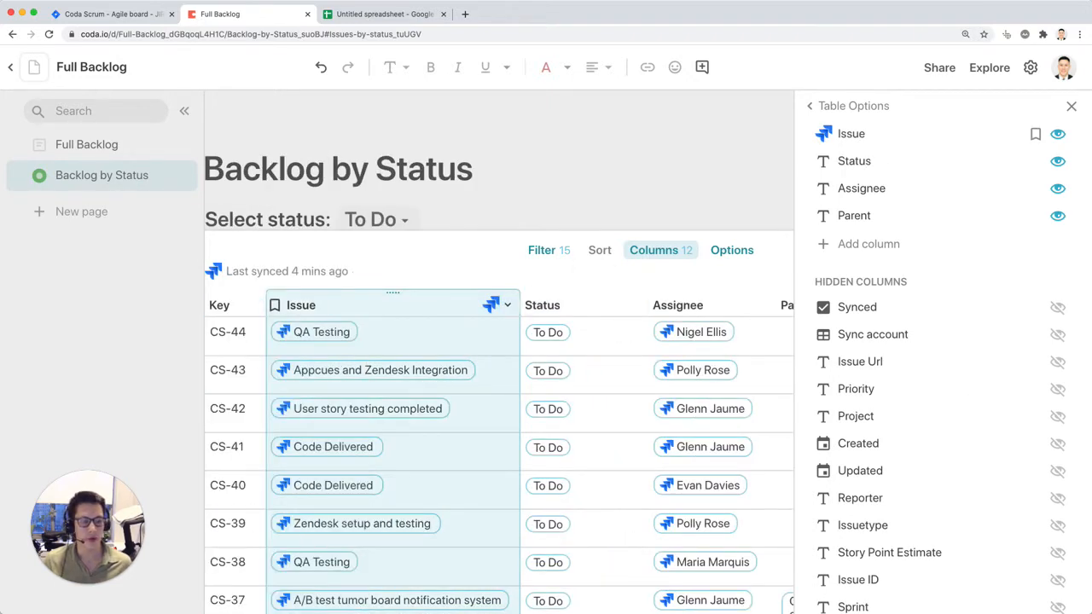
Step: Narrow the Status column, hide the Parent column and close the column options
{"action": "left_click", "coordinate": [665, 384]}
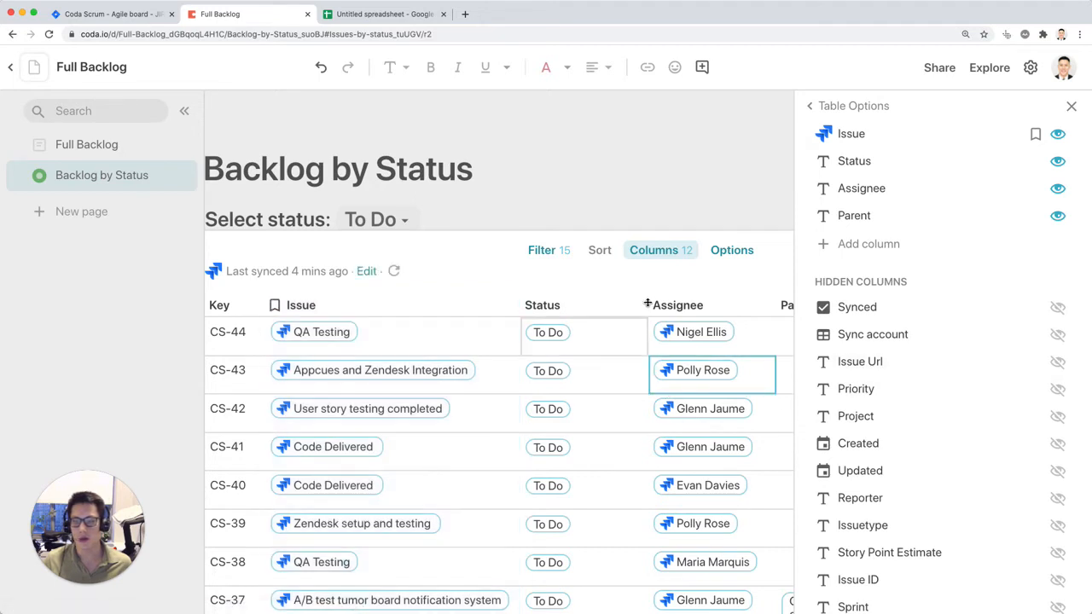
{"action": "scroll", "coordinate": [648, 362], "scroll_direction": "right", "scroll_amount": 4}
{"action": "left_click", "coordinate": [598, 304]}
{"action": "left_click", "coordinate": [663, 305]}
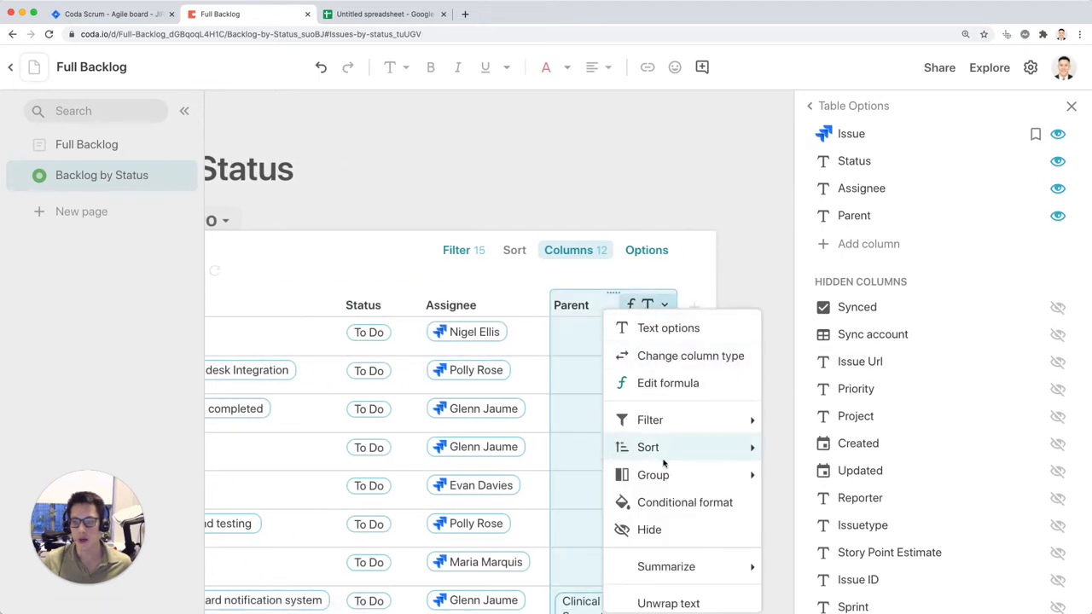
{"action": "left_click", "coordinate": [650, 529]}
{"action": "left_click", "coordinate": [794, 144]}
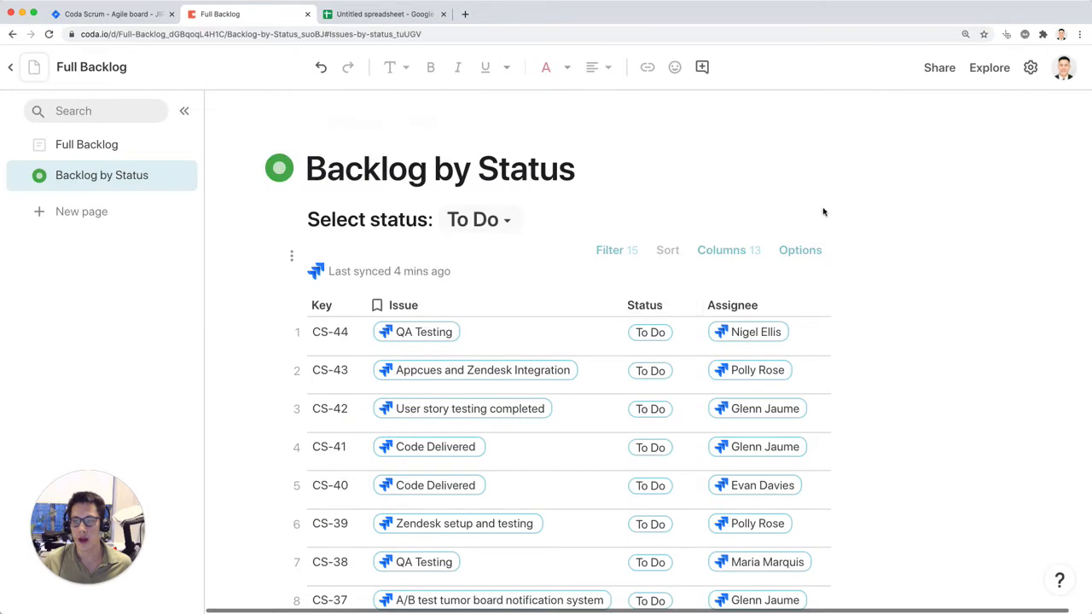
Step: Look through the To Do issues and switch the status selector to In Progress to test the filter
{"action": "scroll", "coordinate": [575, 233], "scroll_direction": "down", "scroll_amount": 6}
{"action": "scroll", "coordinate": [574, 233], "scroll_direction": "down", "scroll_amount": 5}
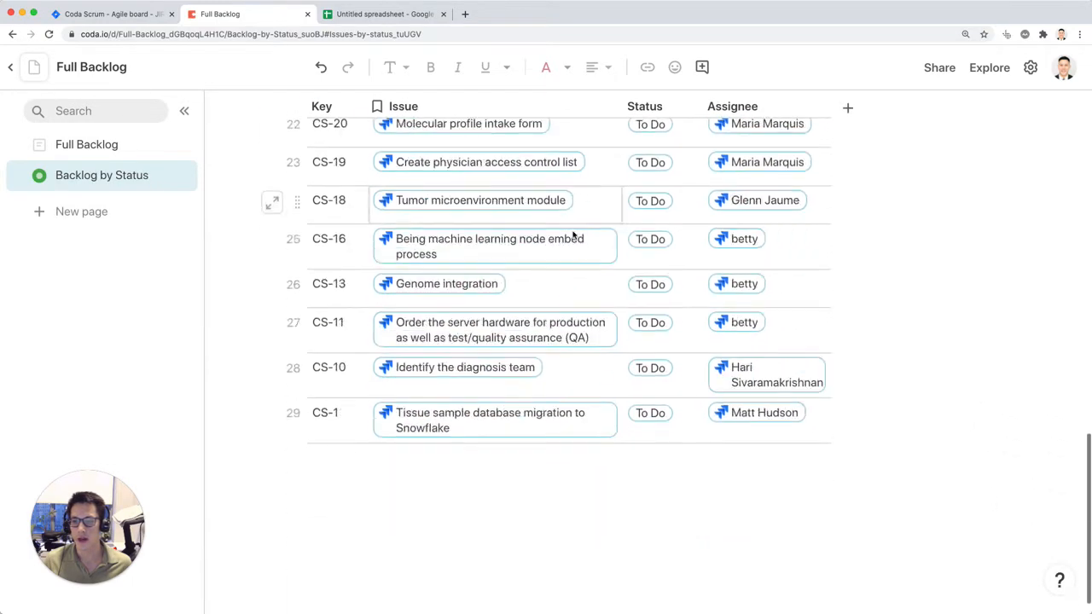
{"action": "scroll", "coordinate": [573, 233], "scroll_direction": "up", "scroll_amount": 15}
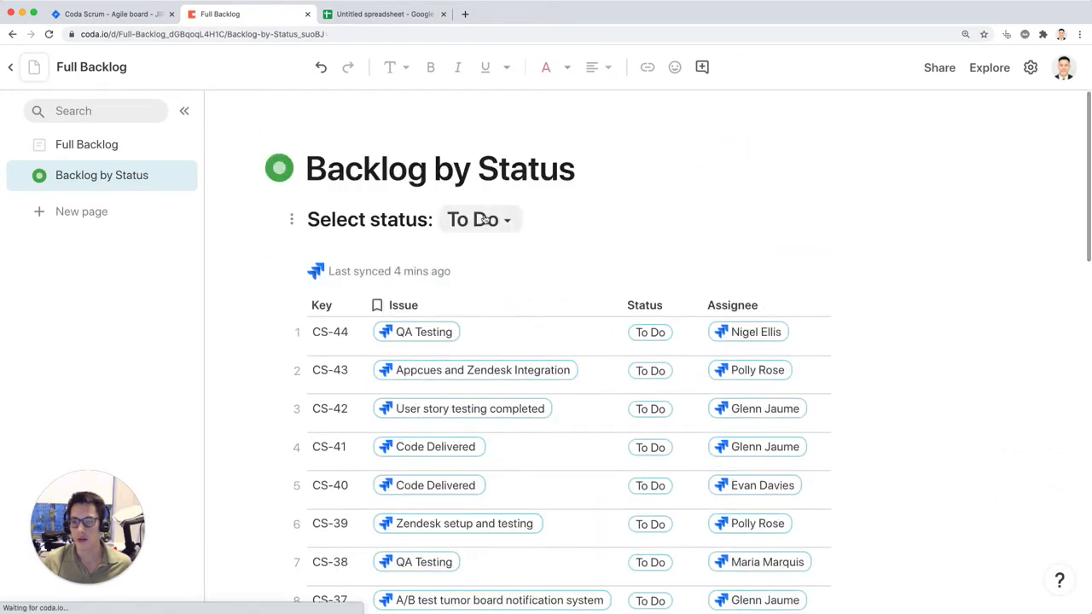
{"action": "left_click", "coordinate": [478, 223]}
{"action": "left_click", "coordinate": [484, 261]}
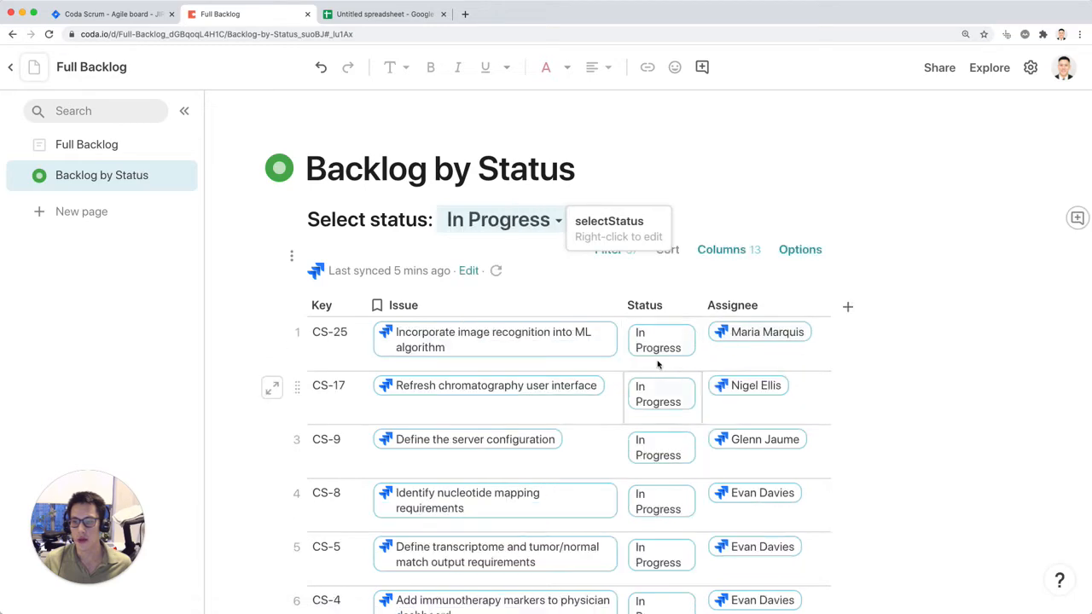
Step: Widen the Status column so In Progress fits on one line, and preview the details of issue CS-25
{"action": "scroll", "coordinate": [556, 390], "scroll_direction": "down", "scroll_amount": 4}
{"action": "scroll", "coordinate": [559, 380], "scroll_direction": "up", "scroll_amount": 4}
{"action": "mouse_move", "coordinate": [556, 374]}
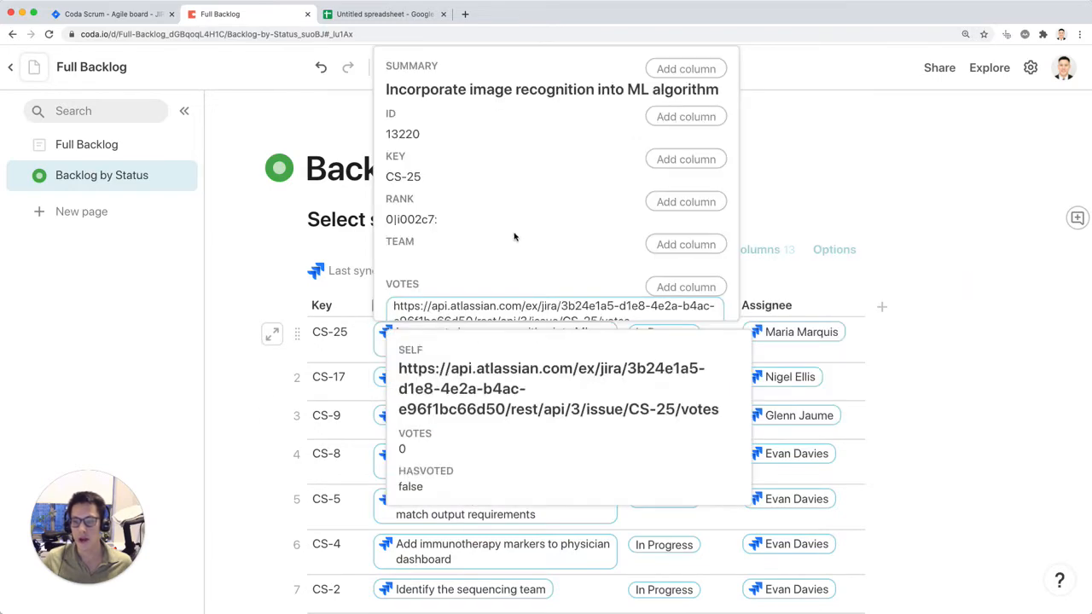
{"action": "scroll", "coordinate": [653, 229], "scroll_direction": "down", "scroll_amount": 3}
{"action": "scroll", "coordinate": [602, 214], "scroll_direction": "up", "scroll_amount": 3}
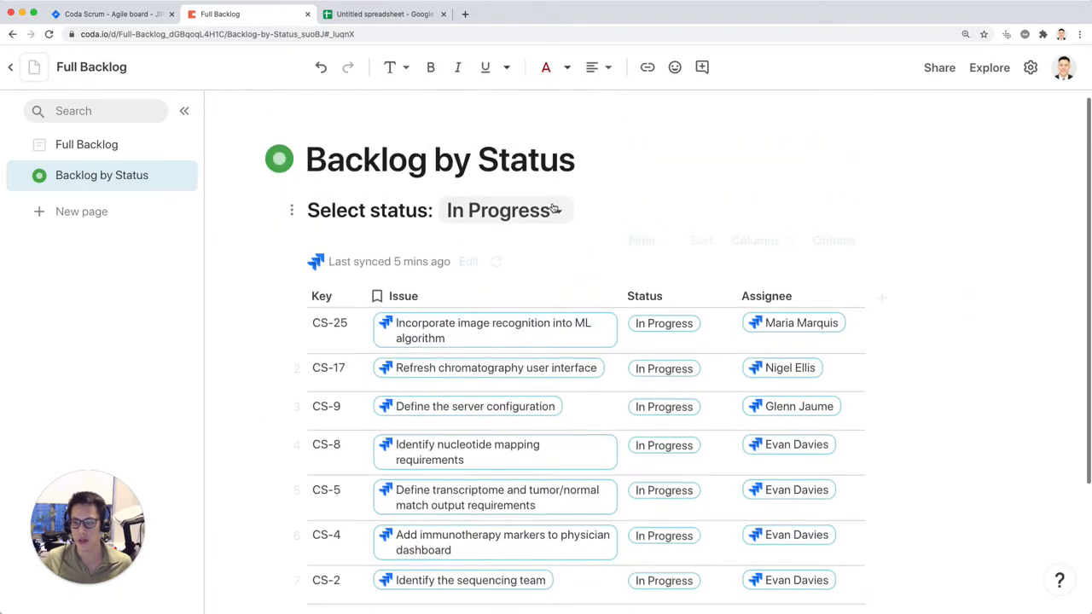
Step: Switch the status selector to Done and look through the filtered issues
{"action": "left_click", "coordinate": [555, 210]}
{"action": "left_click", "coordinate": [514, 278]}
{"action": "scroll", "coordinate": [694, 390], "scroll_direction": "down", "scroll_amount": 3}
{"action": "scroll", "coordinate": [694, 390], "scroll_direction": "up", "scroll_amount": 3}
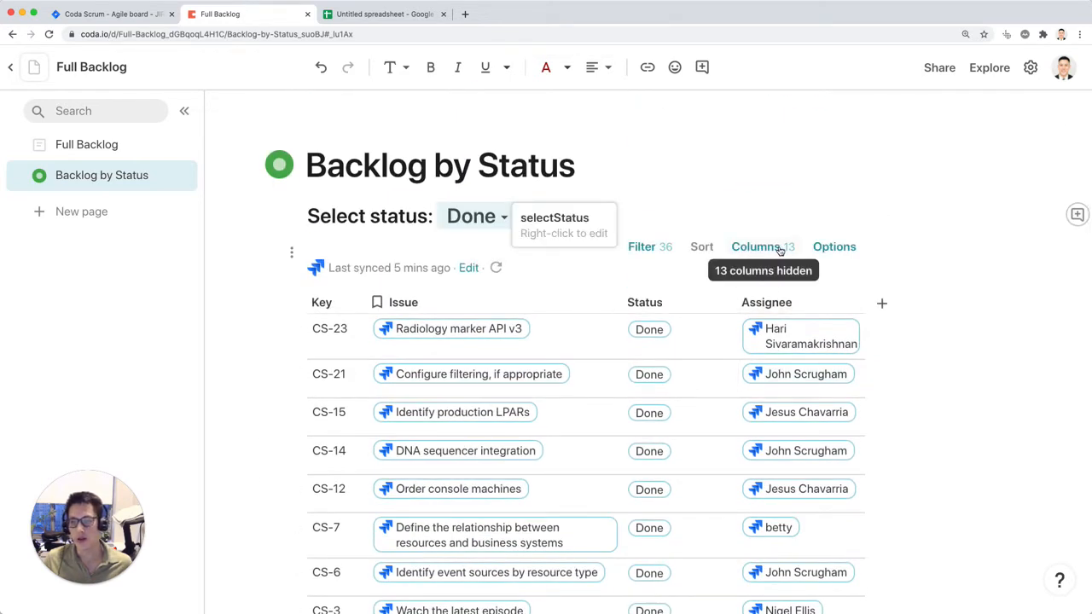
Step: Show the Sprint column in the issues table, place it before Key and close the column options
{"action": "left_click", "coordinate": [772, 248]}
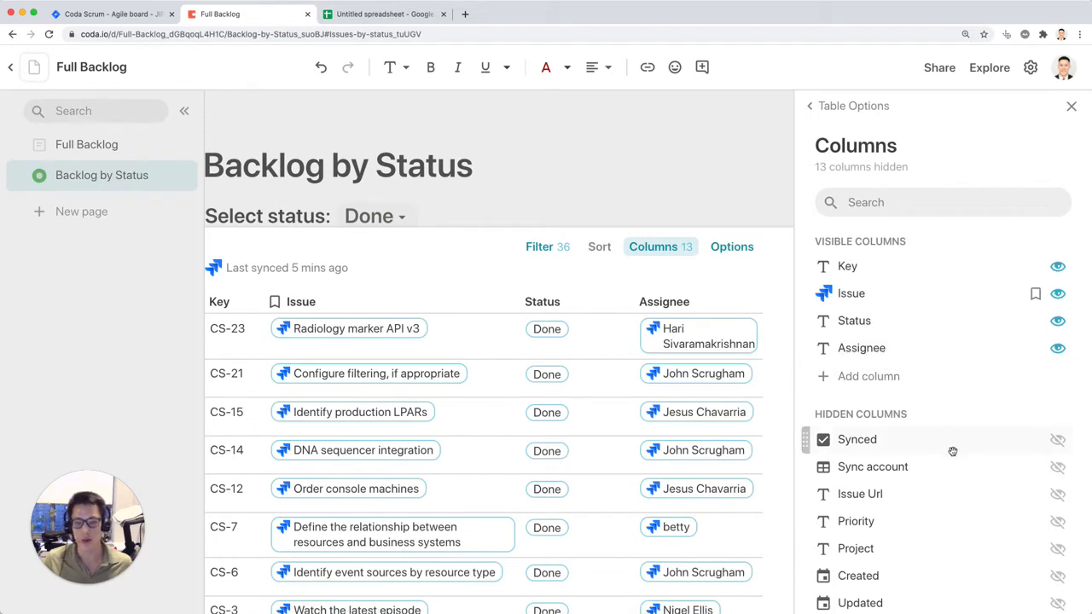
{"action": "scroll", "coordinate": [953, 451], "scroll_direction": "down", "scroll_amount": 3}
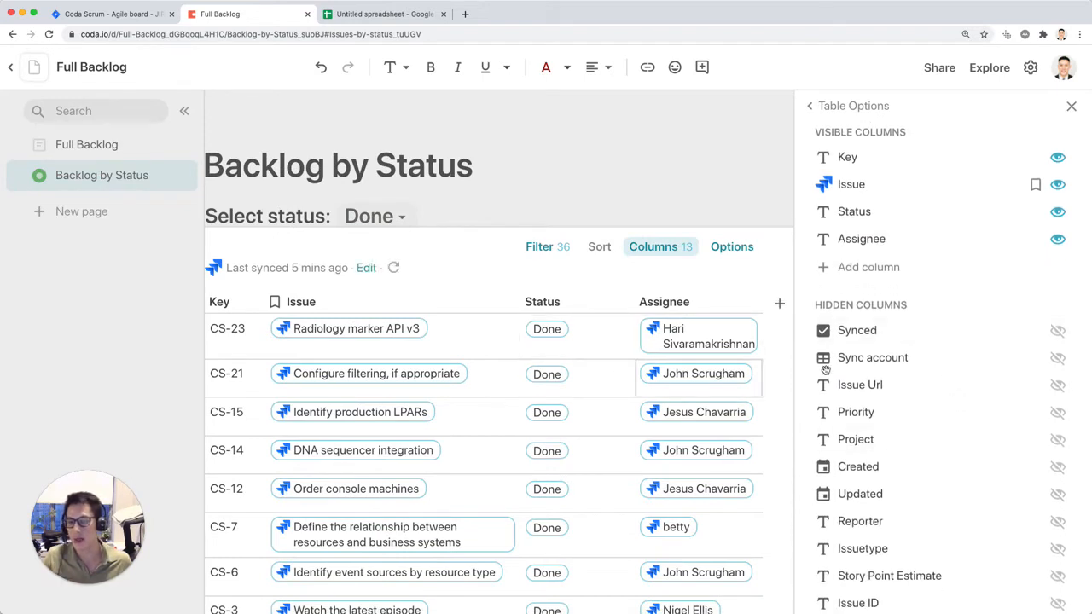
{"action": "scroll", "coordinate": [990, 512], "scroll_direction": "down", "scroll_amount": 2}
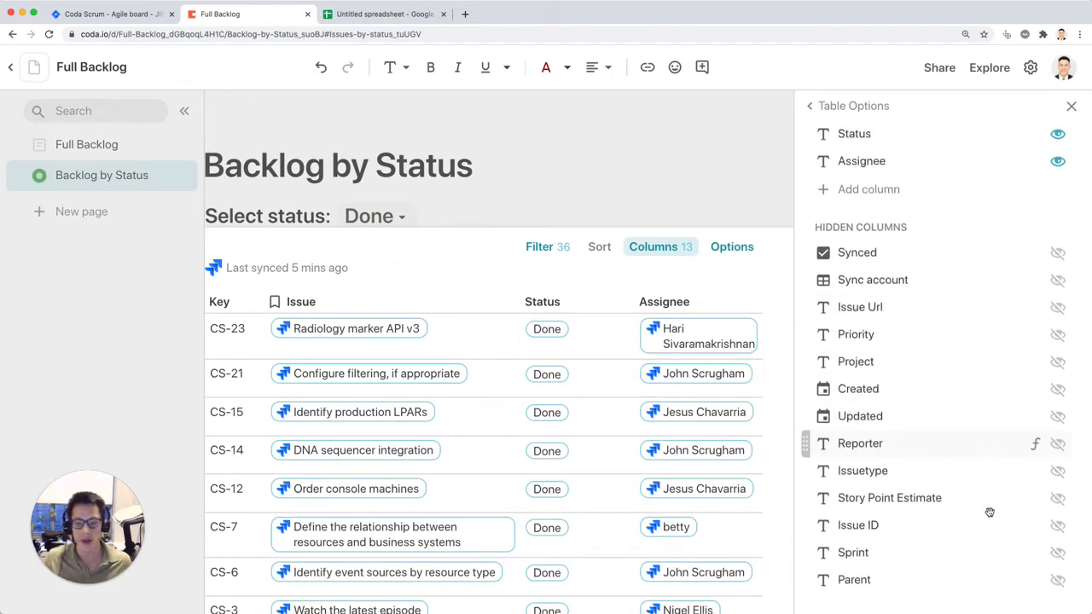
{"action": "left_click", "coordinate": [1058, 556]}
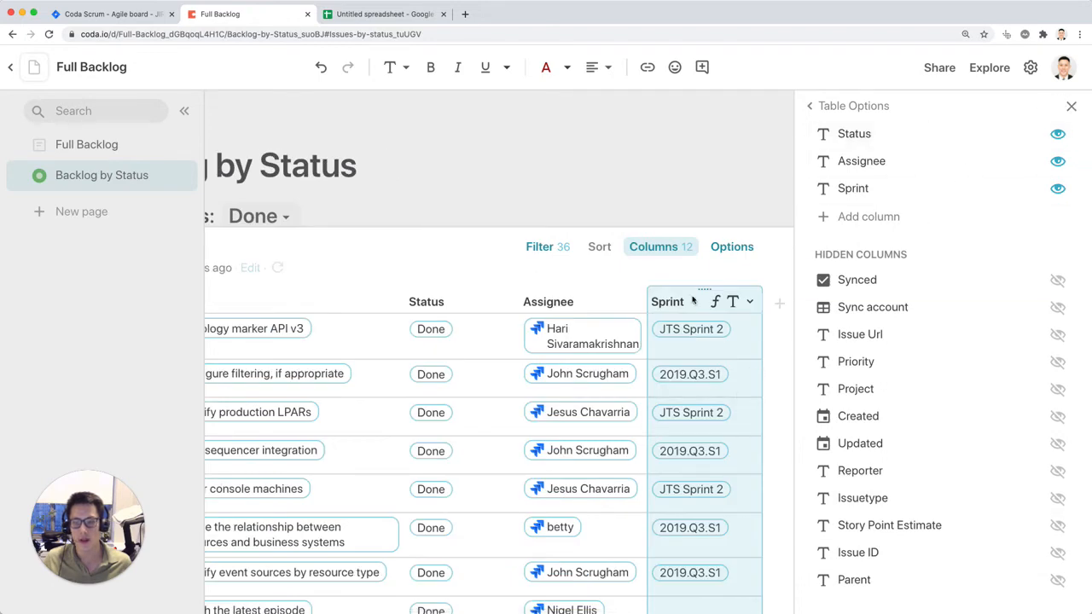
{"action": "left_click", "coordinate": [1071, 107]}
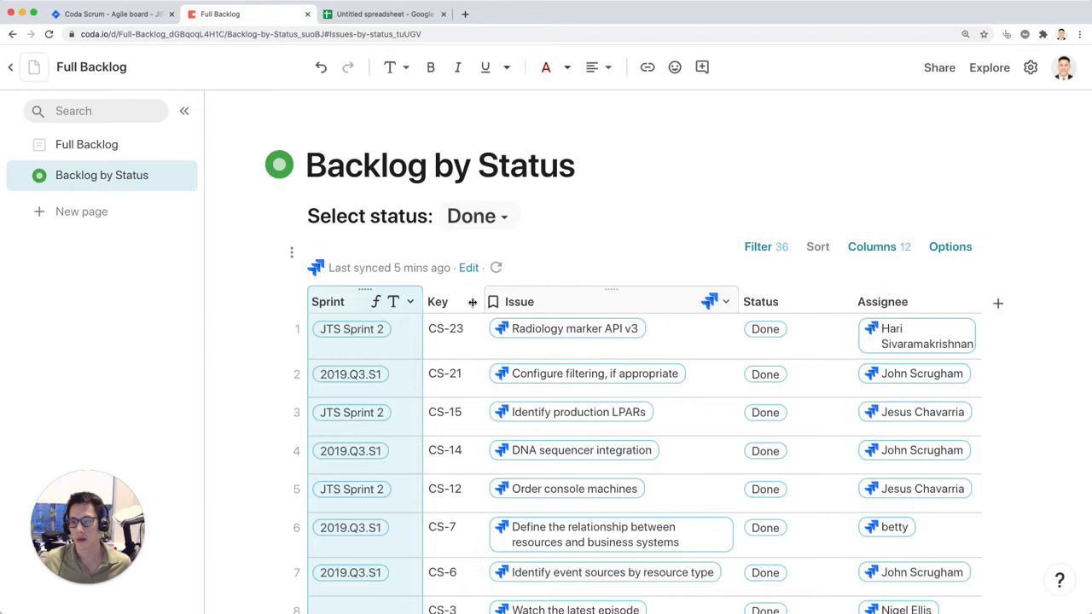
Step: Group the issues table along the left by Sprint, hide the page list and widen the Sprint column to fit the sprint names on one line
{"action": "left_click", "coordinate": [409, 301]}
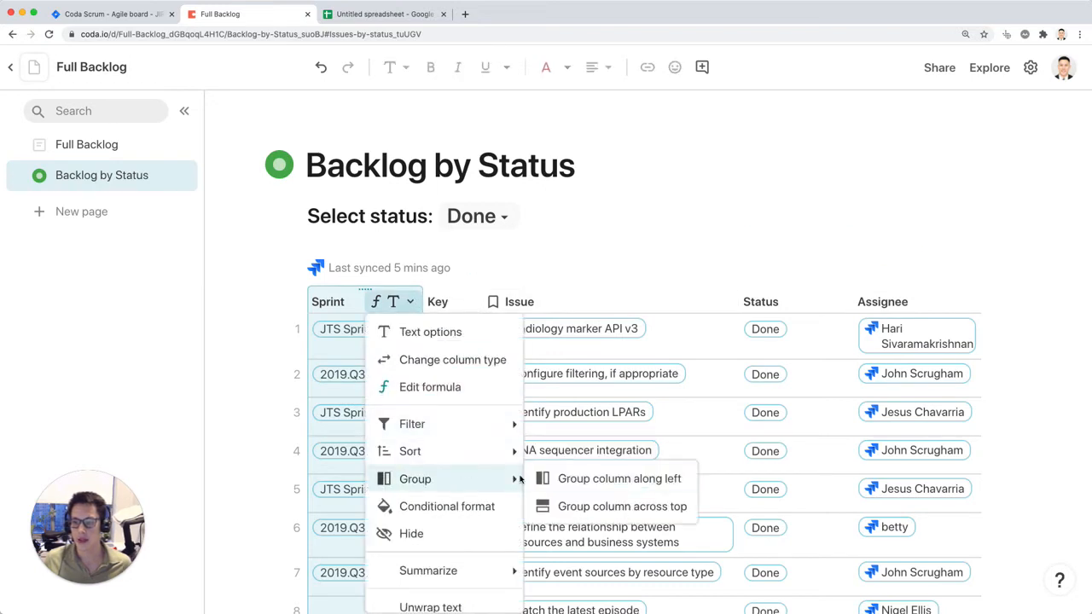
{"action": "left_click", "coordinate": [580, 482]}
{"action": "left_click", "coordinate": [184, 111]}
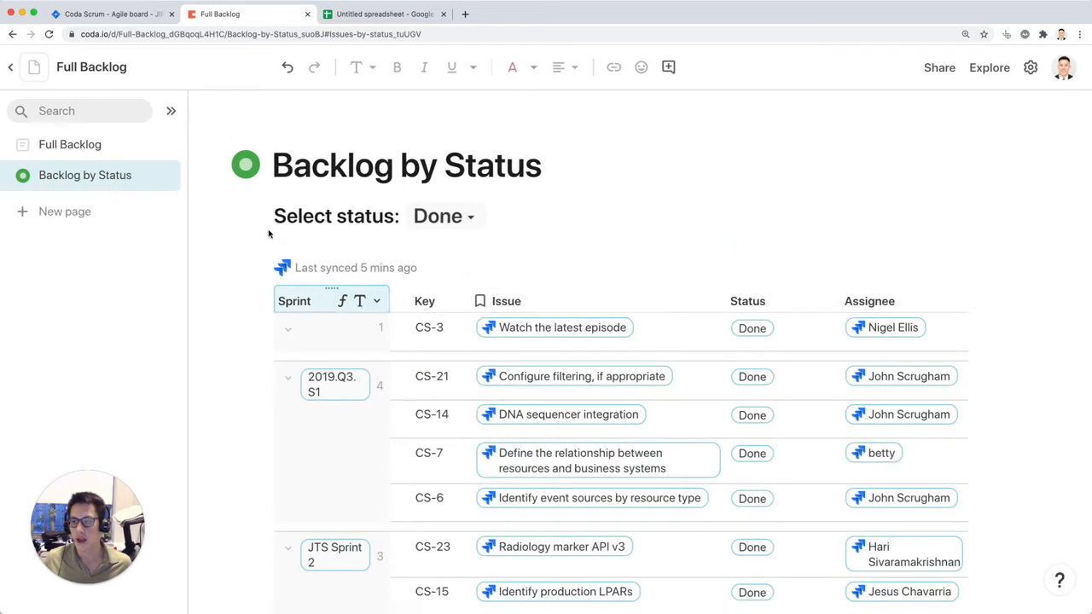
{"action": "left_click_drag", "start_coordinate": [314, 294], "coordinate": [396, 299]}
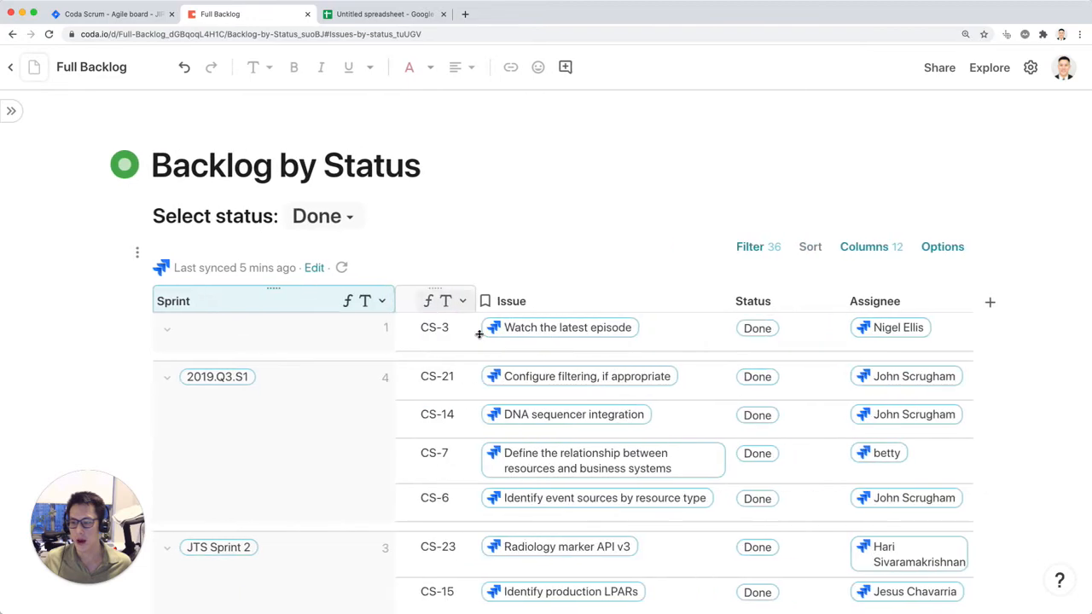
{"action": "scroll", "coordinate": [448, 339], "scroll_direction": "down", "scroll_amount": 2}
{"action": "scroll", "coordinate": [448, 339], "scroll_direction": "down", "scroll_amount": 3}
{"action": "scroll", "coordinate": [342, 320], "scroll_direction": "up", "scroll_amount": 3}
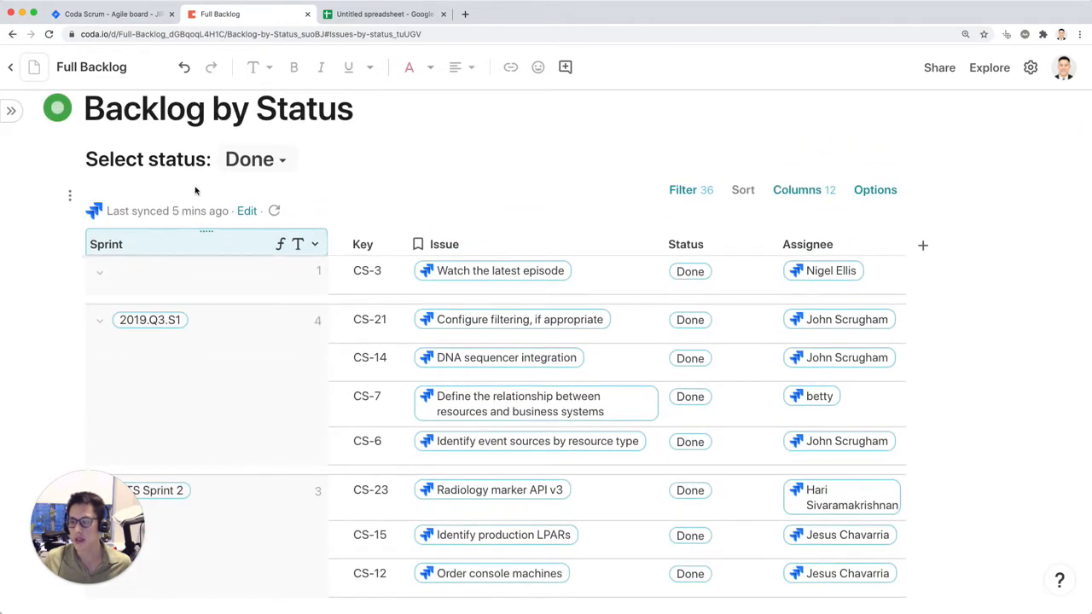
Step: Switch the status selector to To Do and look through the issues grouped by sprint
{"action": "left_click", "coordinate": [256, 160]}
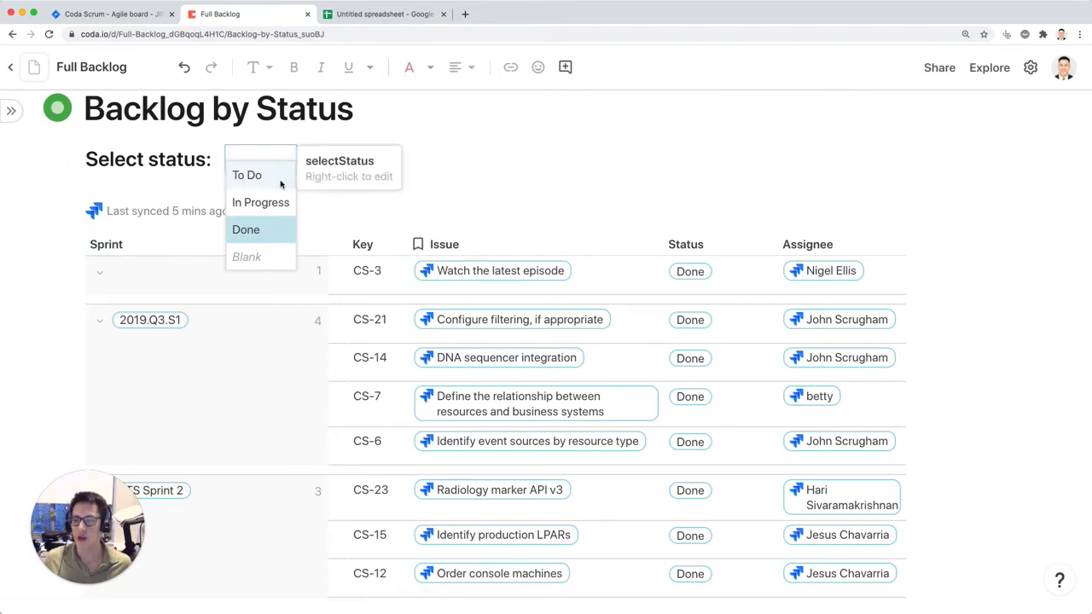
{"action": "left_click", "coordinate": [270, 177]}
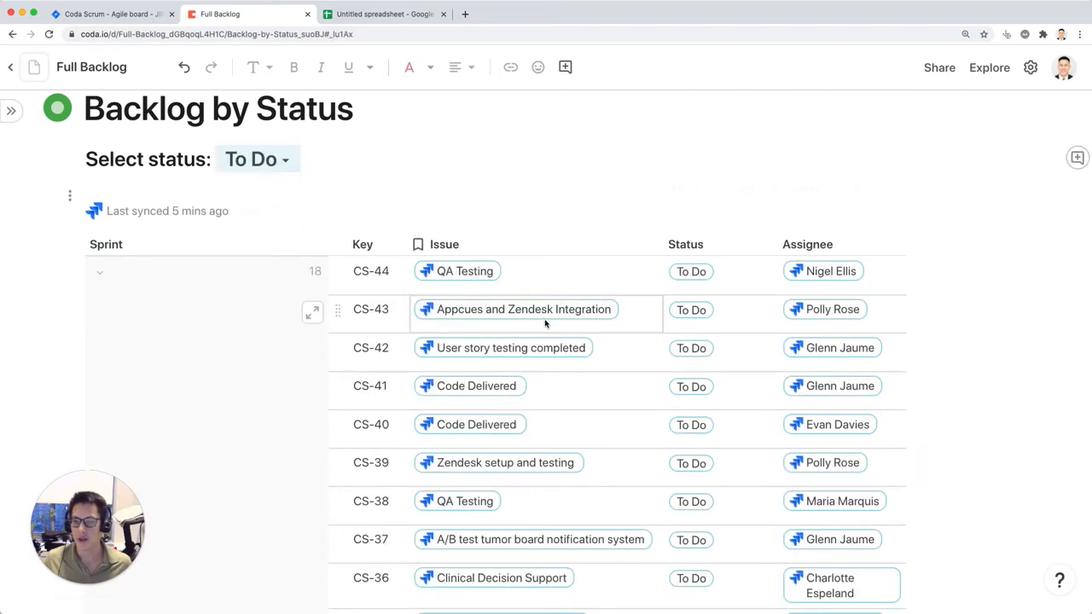
{"action": "scroll", "coordinate": [537, 323], "scroll_direction": "down", "scroll_amount": 5}
{"action": "scroll", "coordinate": [537, 322], "scroll_direction": "down", "scroll_amount": 15}
{"action": "scroll", "coordinate": [191, 236], "scroll_direction": "up", "scroll_amount": 2}
{"action": "scroll", "coordinate": [241, 281], "scroll_direction": "down", "scroll_amount": 2}
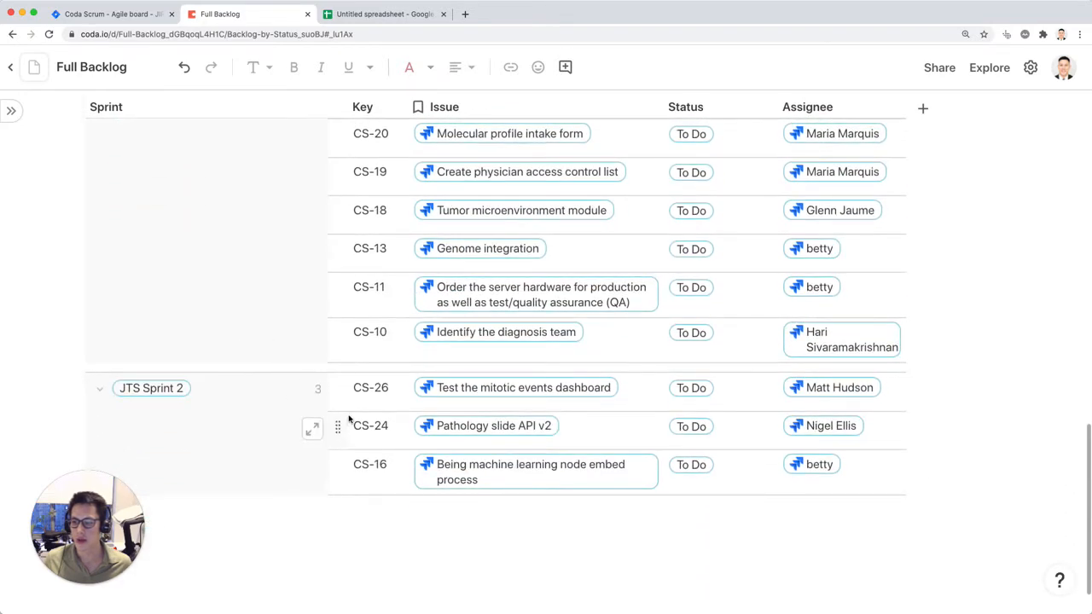
{"action": "scroll", "coordinate": [292, 373], "scroll_direction": "up", "scroll_amount": 5}
{"action": "scroll", "coordinate": [291, 371], "scroll_direction": "up", "scroll_amount": 10}
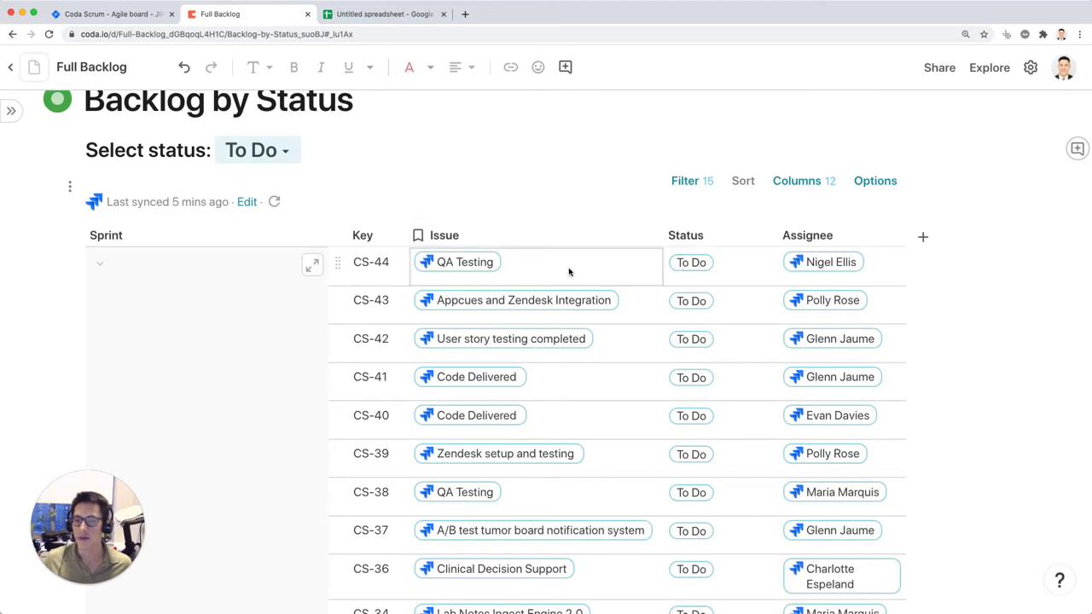
Step: Switch to the Jira backlog, find "qa test" on the page, open issue CS-38 and compare it with the Coda table
{"action": "left_click", "coordinate": [132, 15]}
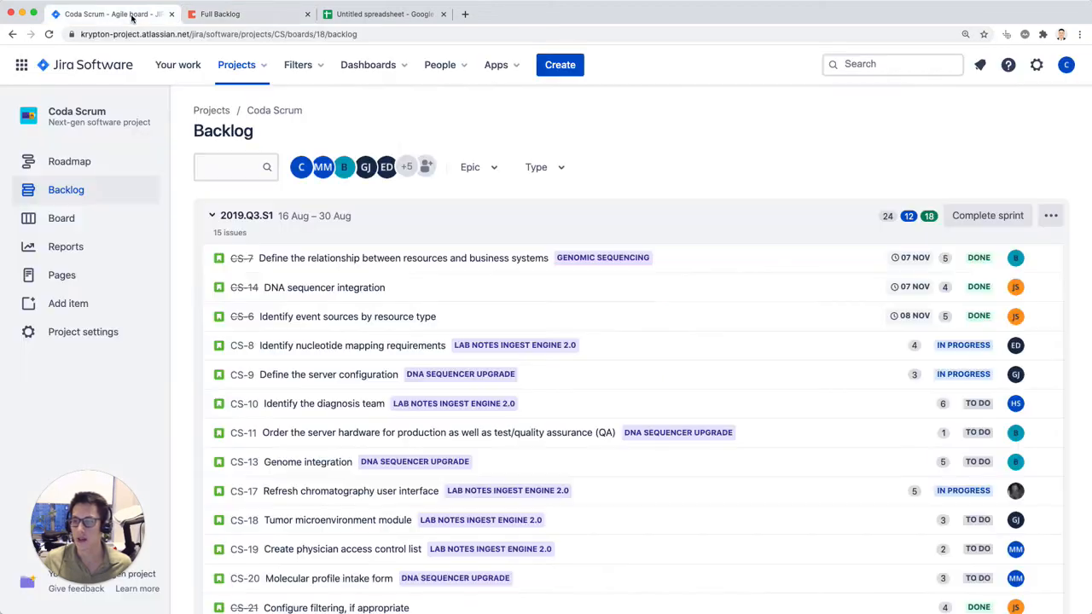
{"action": "key", "text": "super+f"}
{"action": "type", "text": "qa test"}
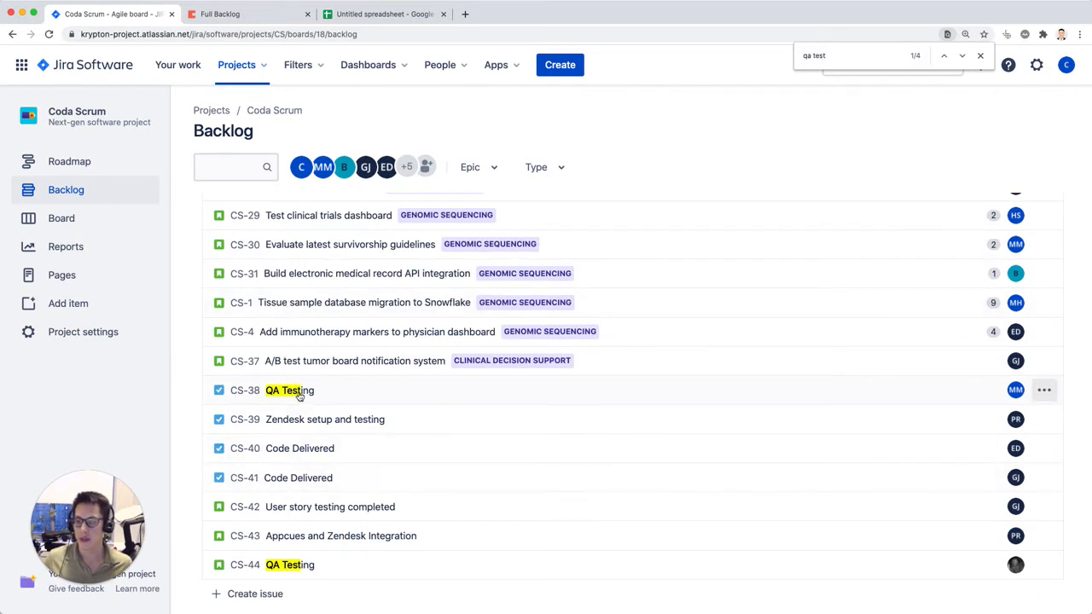
{"action": "left_click", "coordinate": [299, 396]}
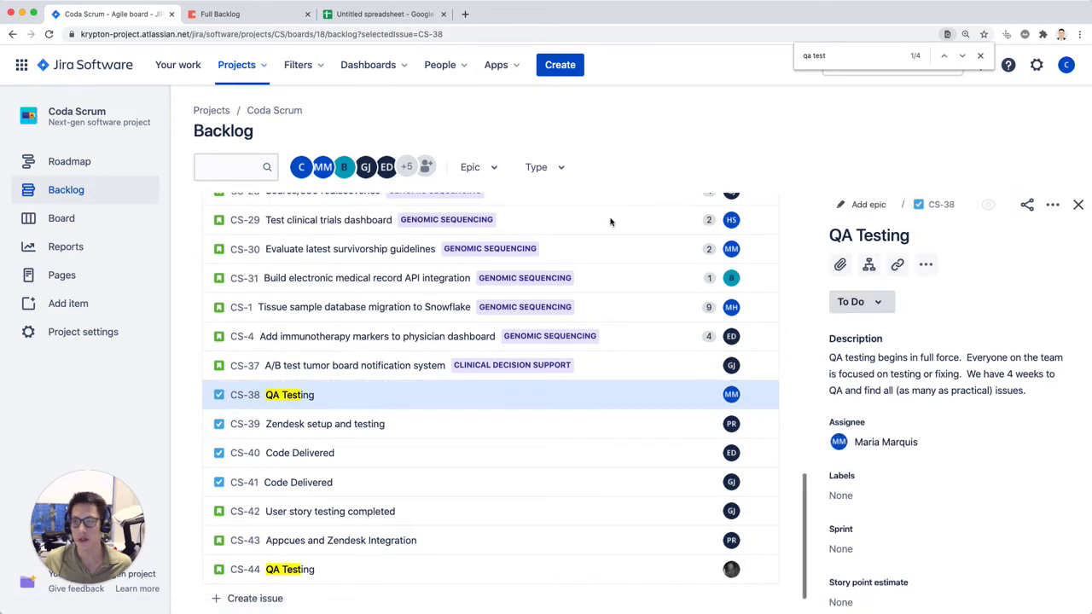
{"action": "left_click", "coordinate": [290, 21]}
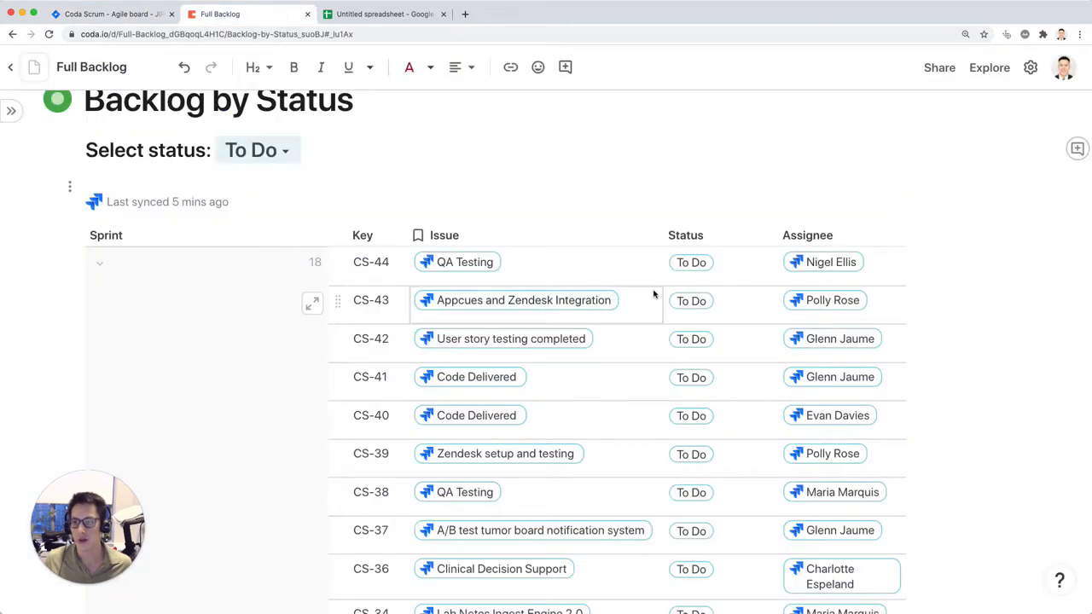
{"action": "left_click", "coordinate": [142, 15]}
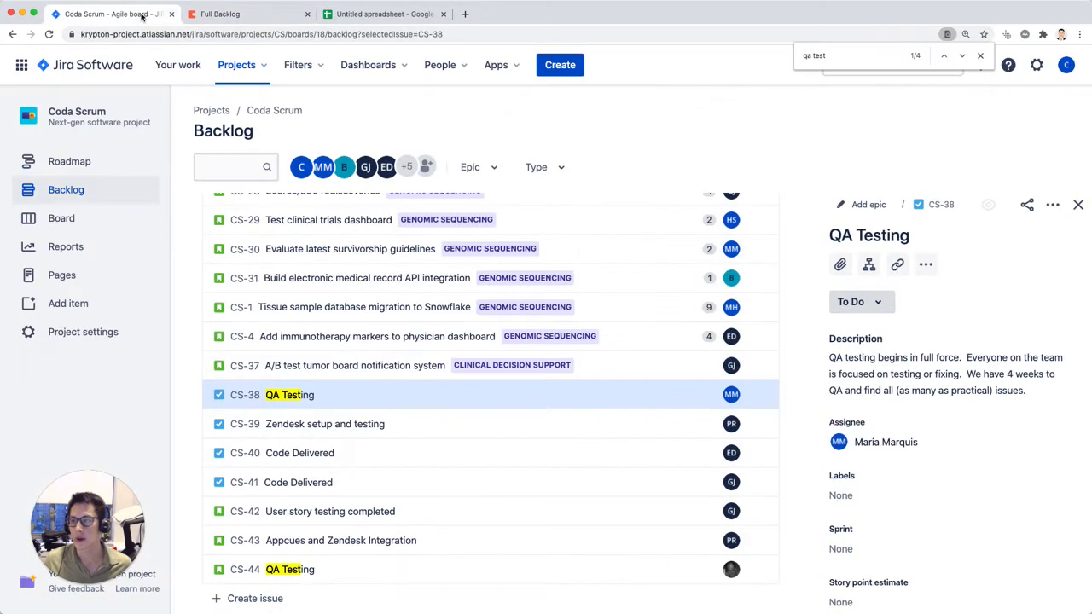
Step: Set the status of issue CS-38 to In Progress and close the page search
{"action": "left_click", "coordinate": [875, 301]}
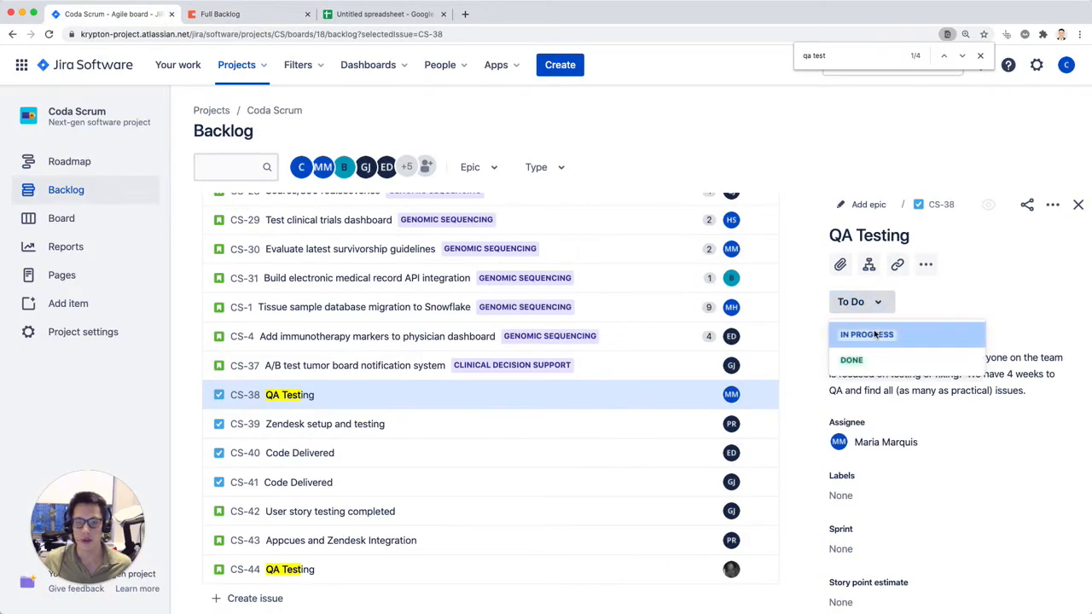
{"action": "left_click", "coordinate": [877, 333]}
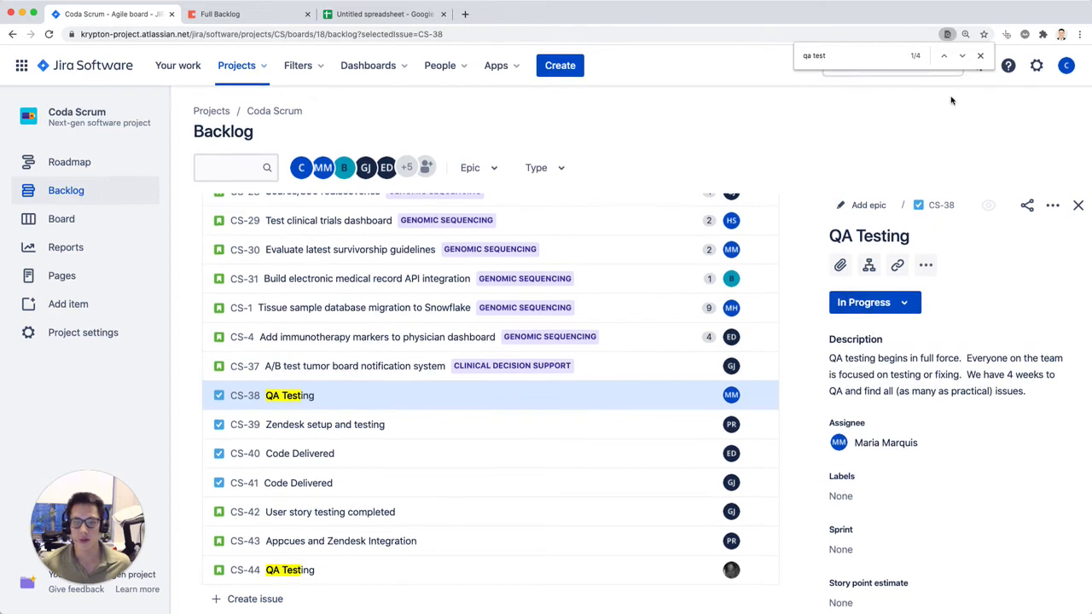
{"action": "left_click", "coordinate": [981, 57]}
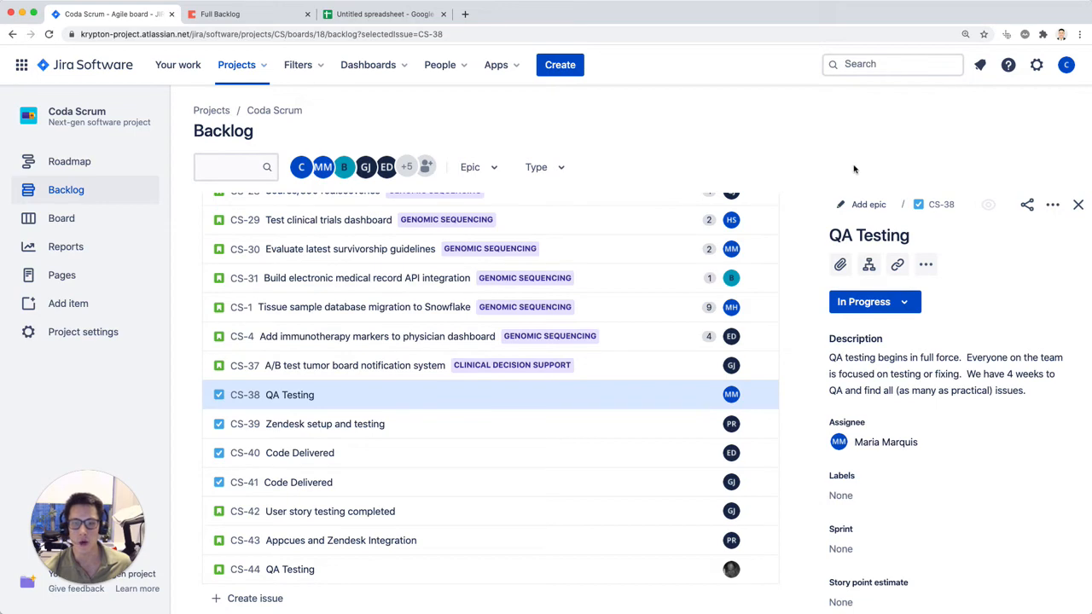
Step: Switch to the Coda doc, open the Full Backlog page and sync the Issues table with Jira
{"action": "left_click", "coordinate": [213, 14]}
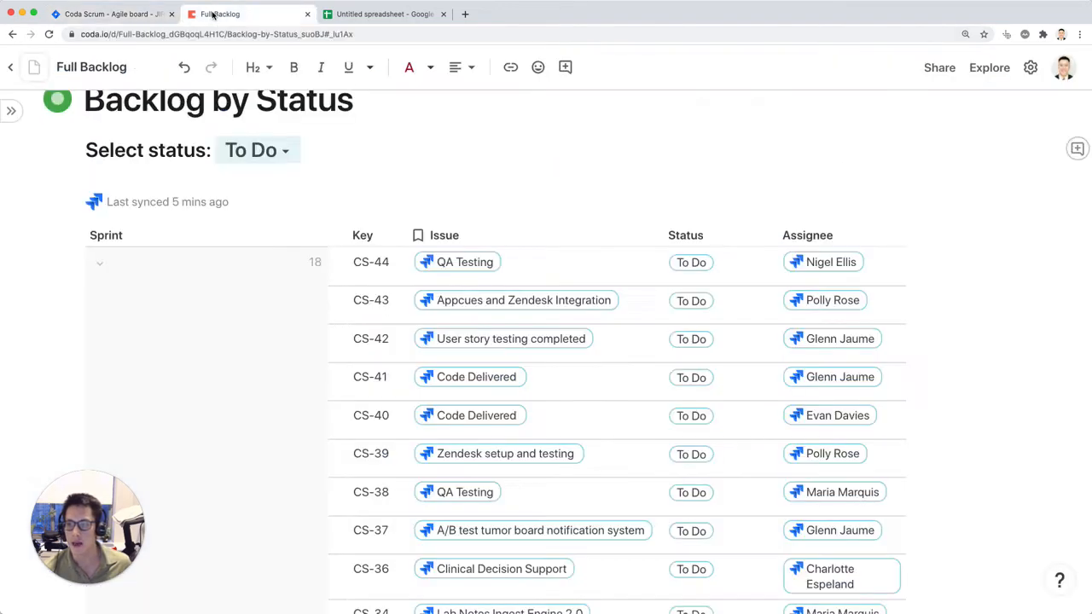
{"action": "left_click", "coordinate": [9, 110]}
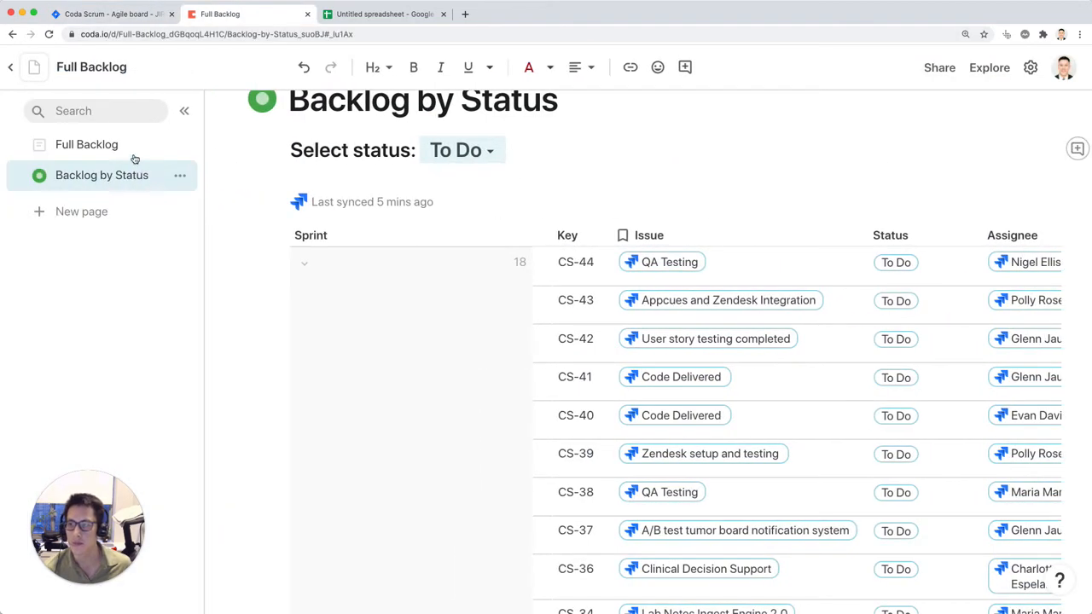
{"action": "left_click", "coordinate": [126, 150]}
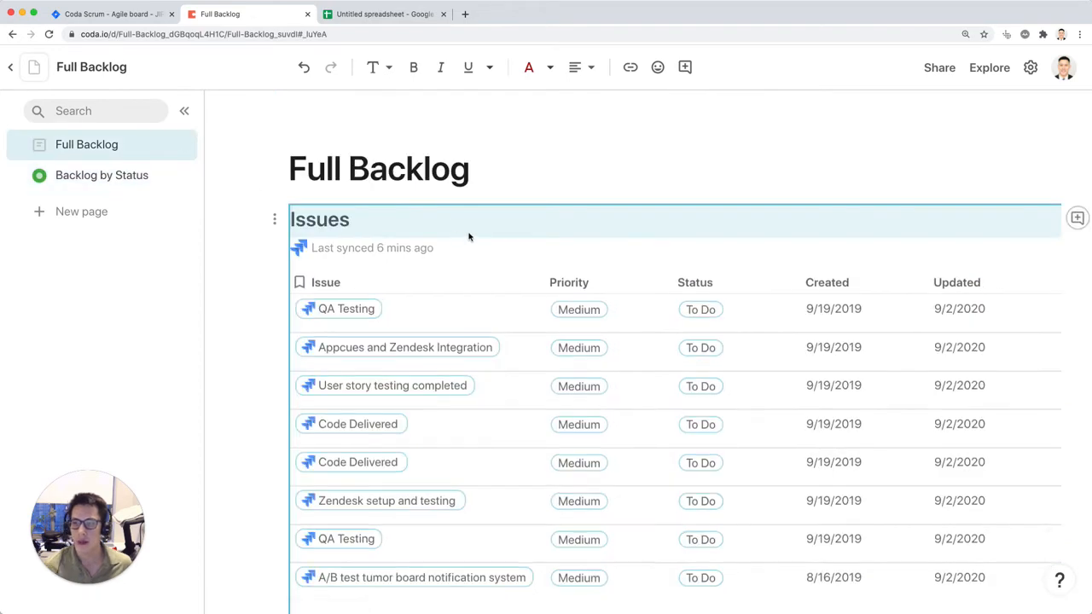
{"action": "scroll", "coordinate": [529, 231], "scroll_direction": "right", "scroll_amount": 10}
{"action": "scroll", "coordinate": [596, 226], "scroll_direction": "left", "scroll_amount": 10}
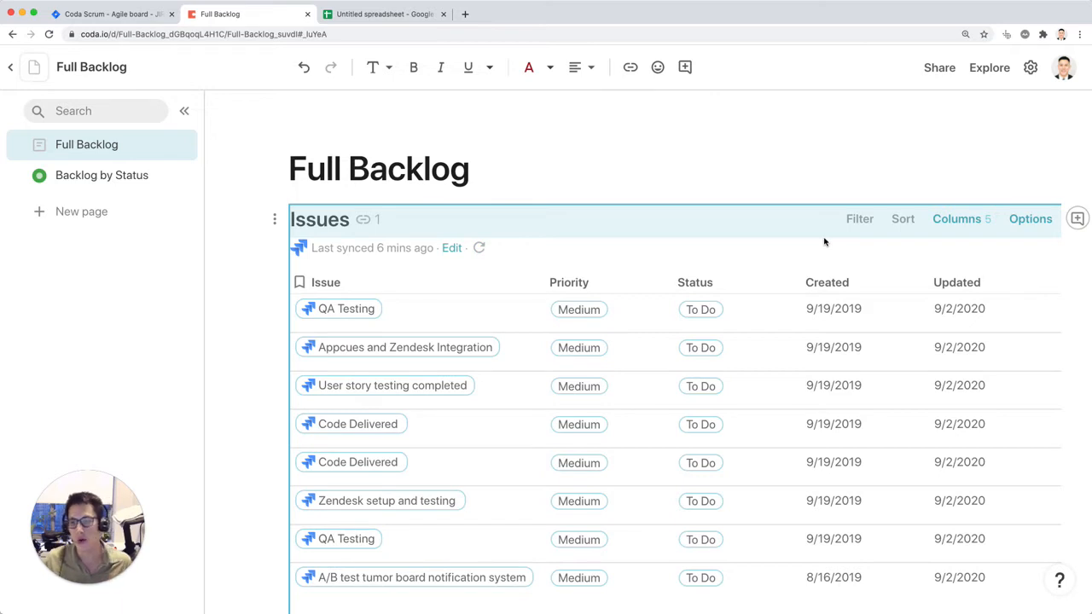
{"action": "left_click", "coordinate": [478, 248]}
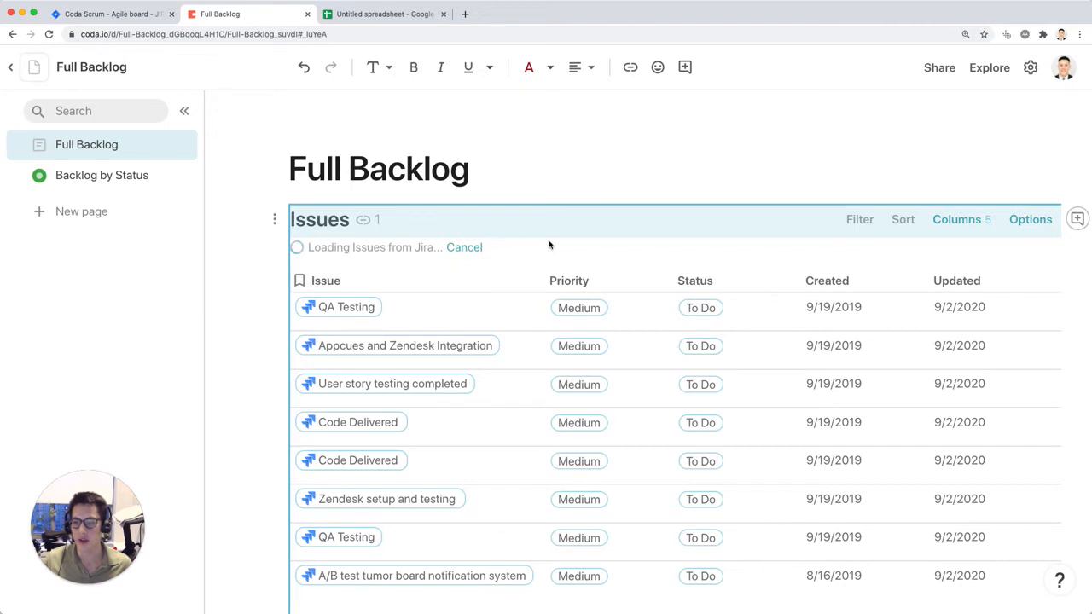
Step: Check the status of issue CS-38 in Jira against its row in the Full Backlog table
{"action": "left_click", "coordinate": [178, 17]}
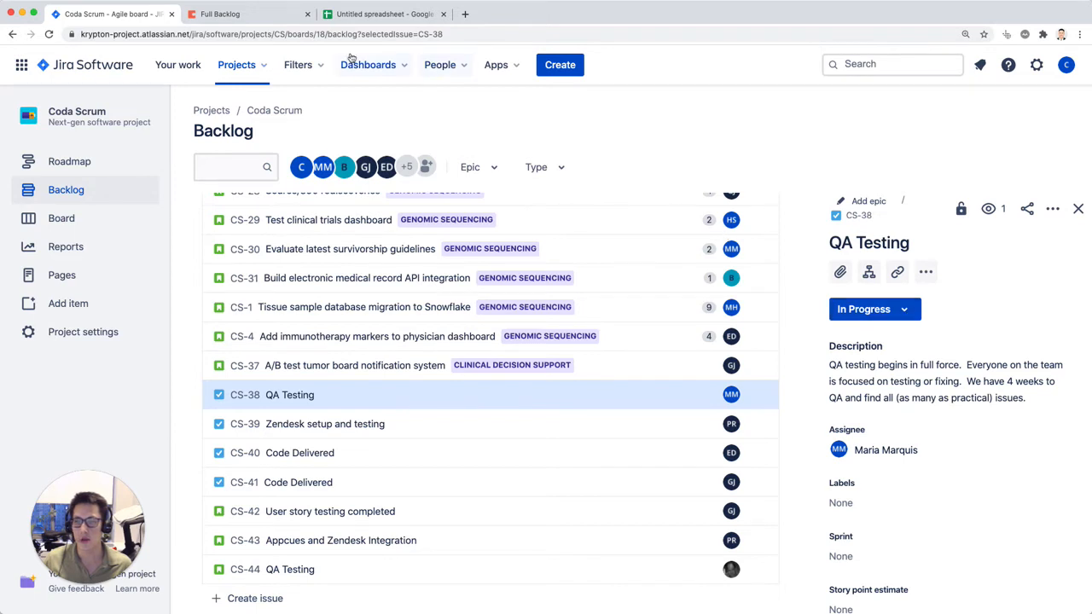
{"action": "left_click", "coordinate": [269, 17]}
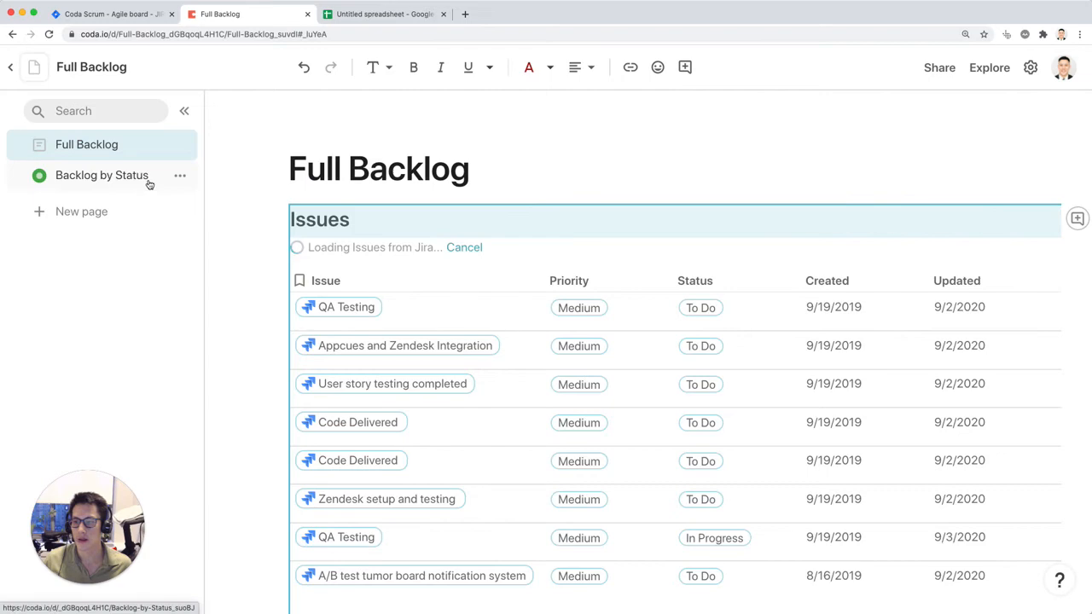
{"action": "scroll", "coordinate": [588, 258], "scroll_direction": "right", "scroll_amount": 10}
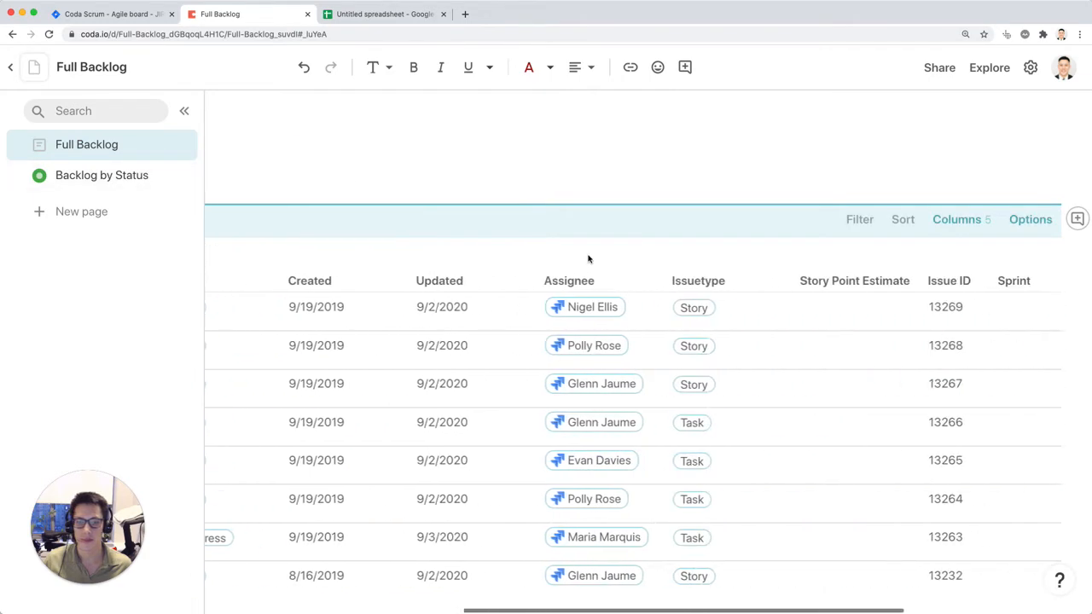
{"action": "scroll", "coordinate": [588, 258], "scroll_direction": "left", "scroll_amount": 10}
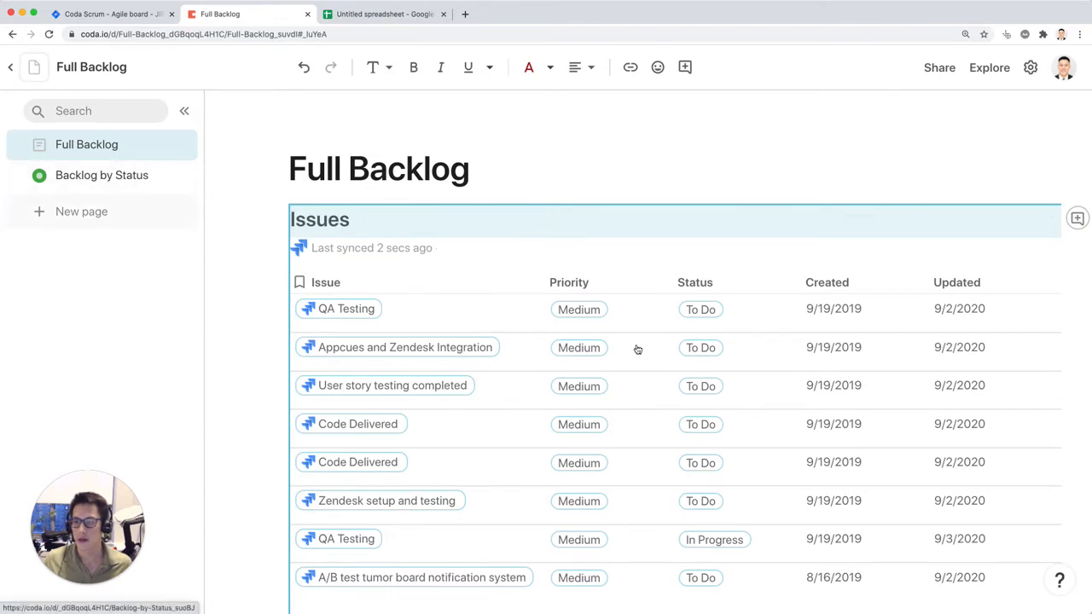
Step: Open the Backlog by Status page and sync its issues table with Jira
{"action": "left_click", "coordinate": [113, 179]}
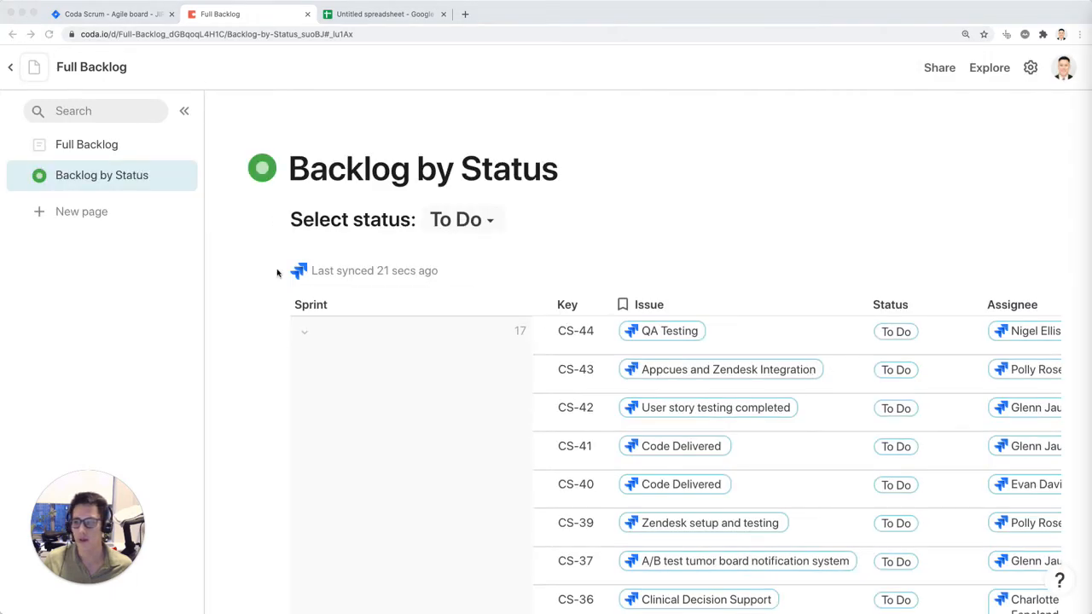
{"action": "left_click", "coordinate": [439, 273]}
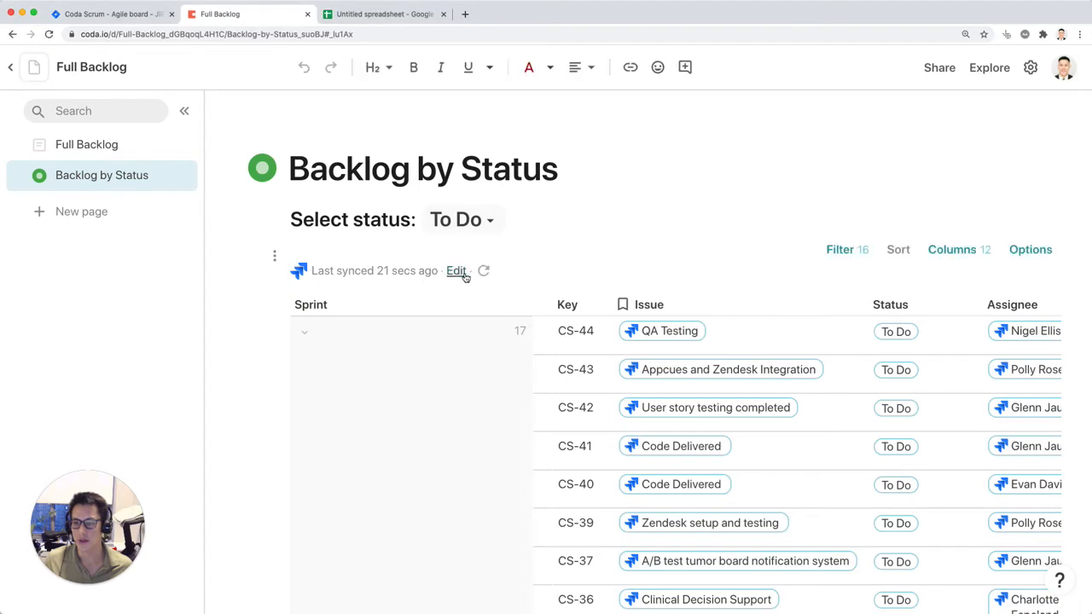
{"action": "left_click", "coordinate": [484, 270]}
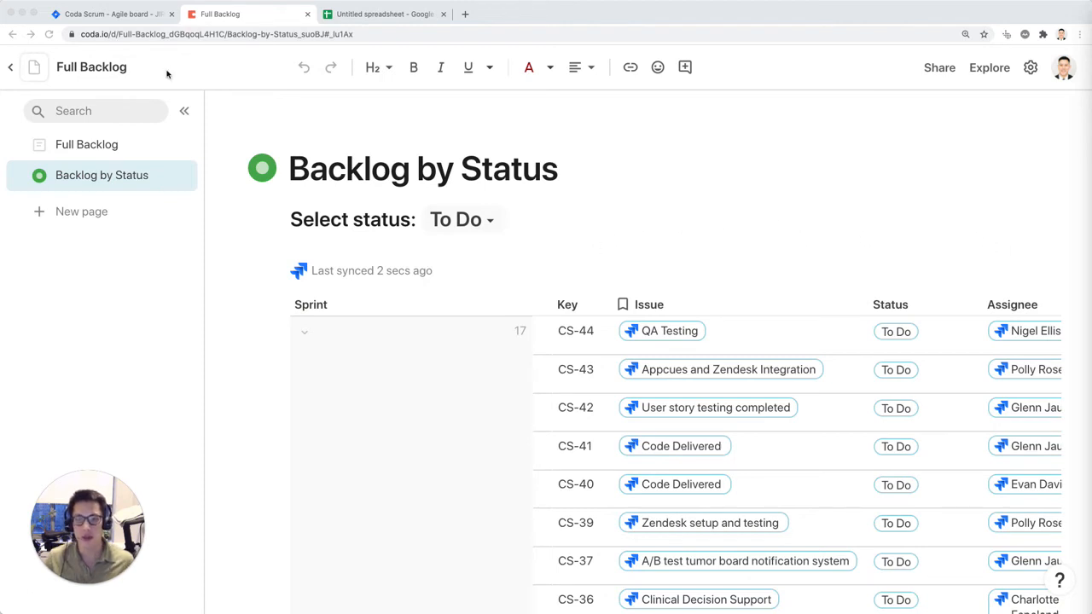
Step: Switch to Jira, check the status of issue CS-38 in its details and close them
{"action": "left_click", "coordinate": [790, 332]}
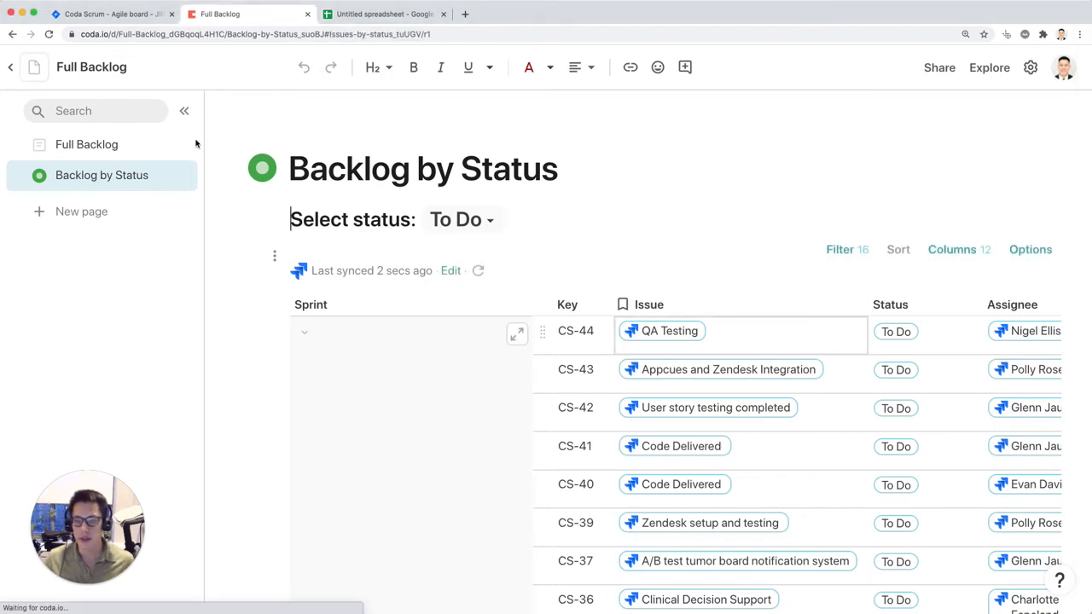
{"action": "left_click", "coordinate": [130, 14]}
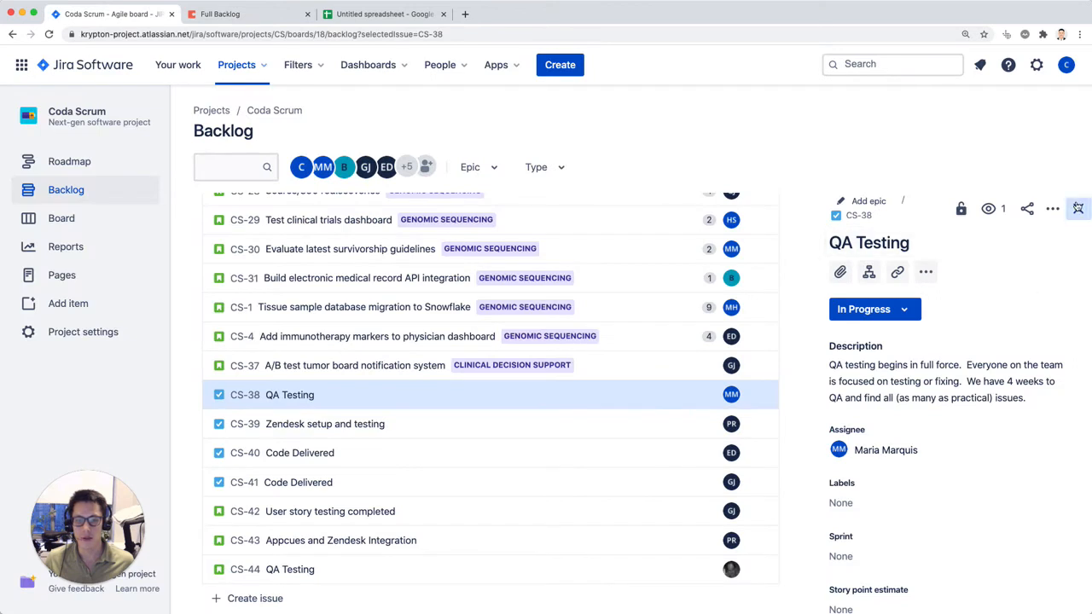
{"action": "left_click", "coordinate": [1078, 208]}
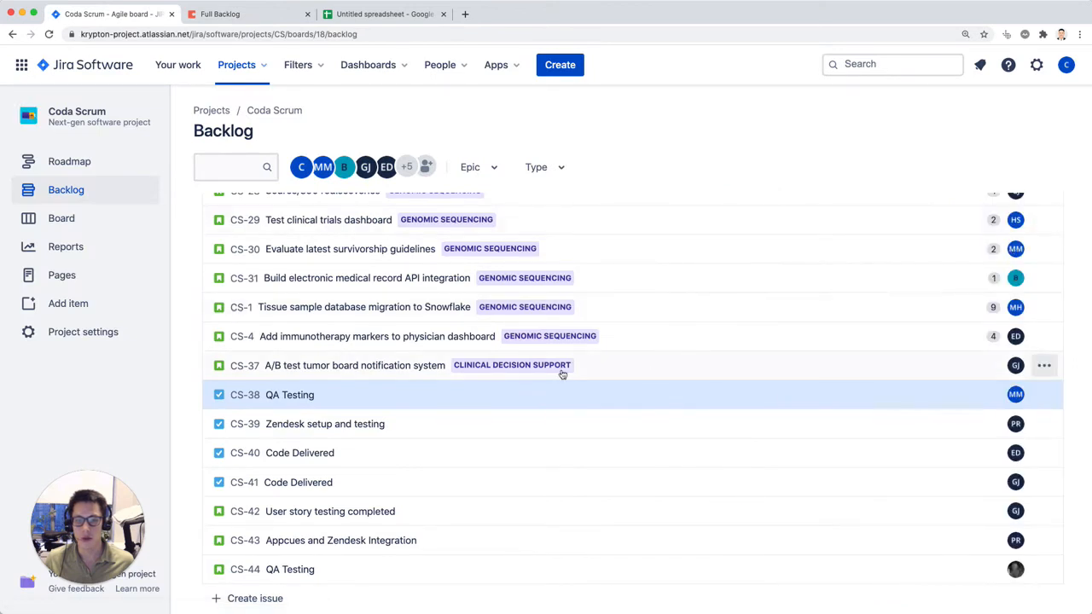
{"action": "left_click", "coordinate": [311, 395]}
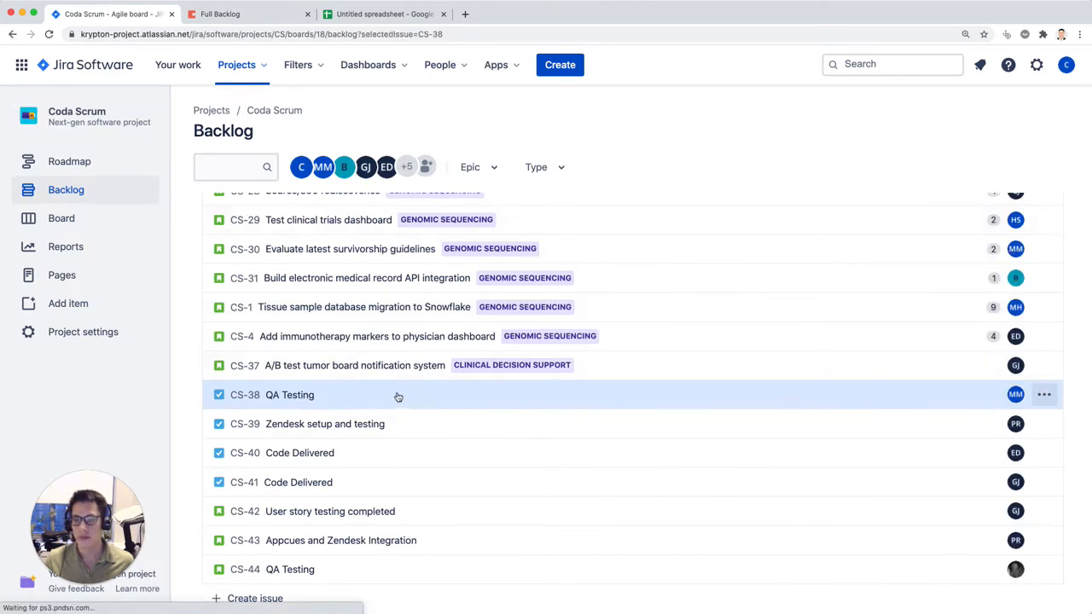
{"action": "left_click", "coordinate": [1078, 209]}
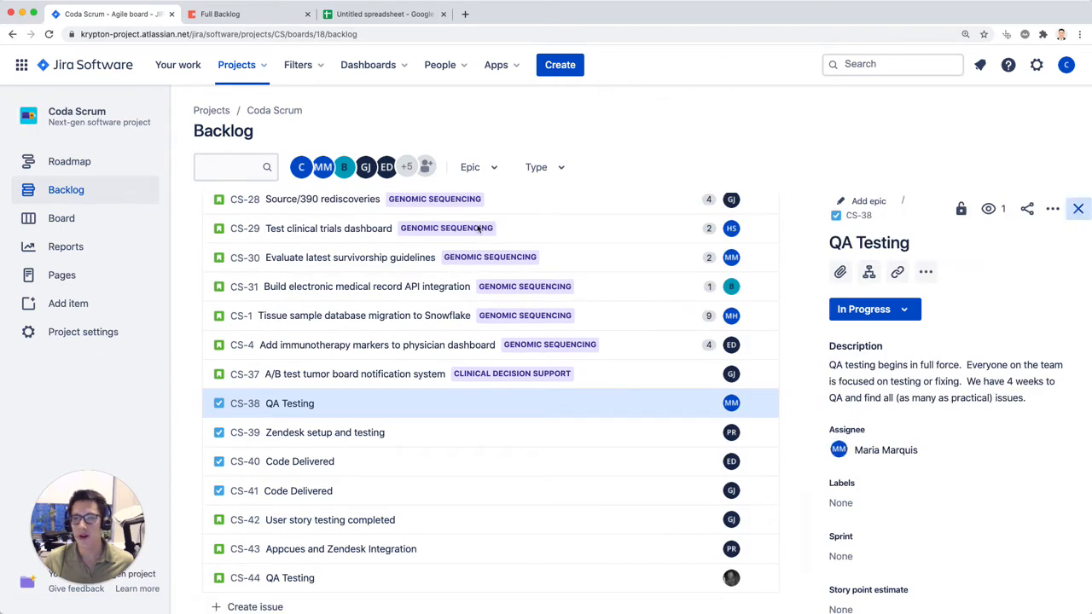
Step: Return to the Coda doc and sync the issues table on the Backlog by Status page with Jira again
{"action": "key", "text": "ctrl+Tab"}
{"action": "left_click", "coordinate": [722, 236]}
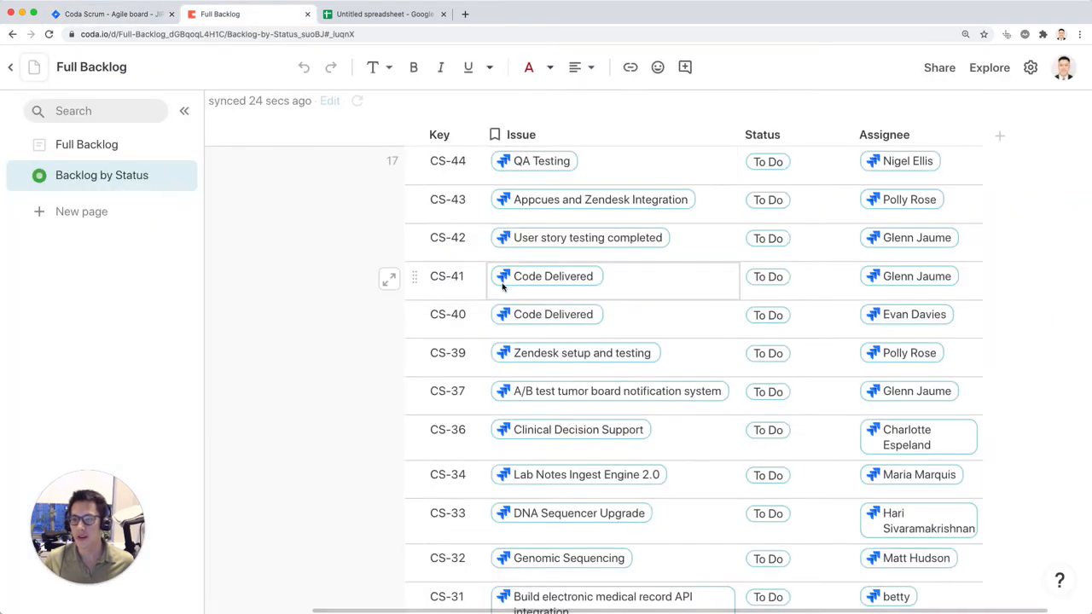
{"action": "scroll", "coordinate": [502, 288], "scroll_direction": "up", "scroll_amount": 2}
{"action": "scroll", "coordinate": [479, 291], "scroll_direction": "left", "scroll_amount": 3}
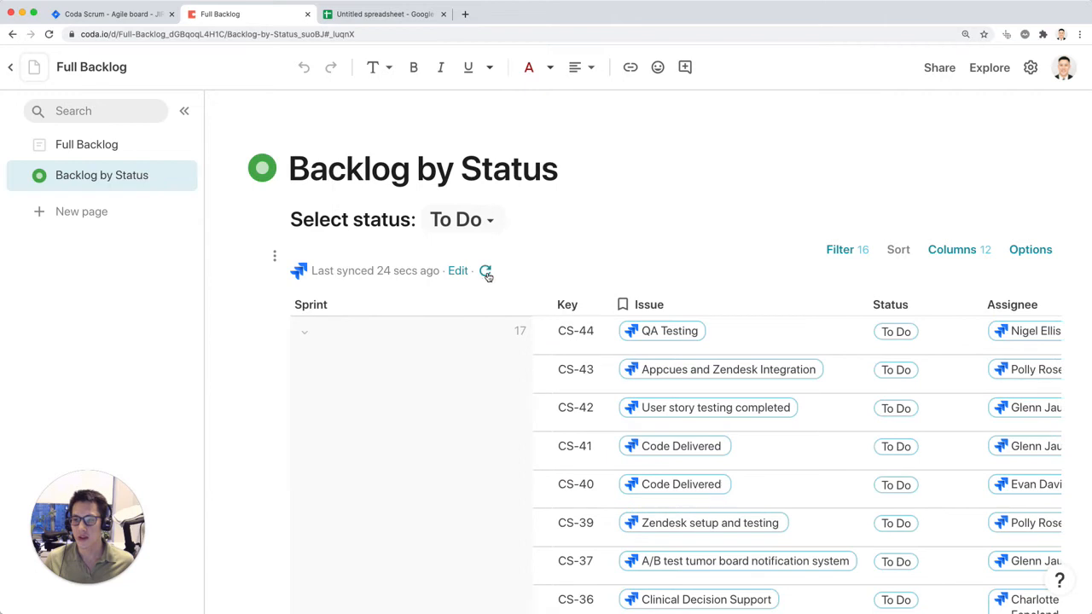
{"action": "left_click", "coordinate": [485, 270]}
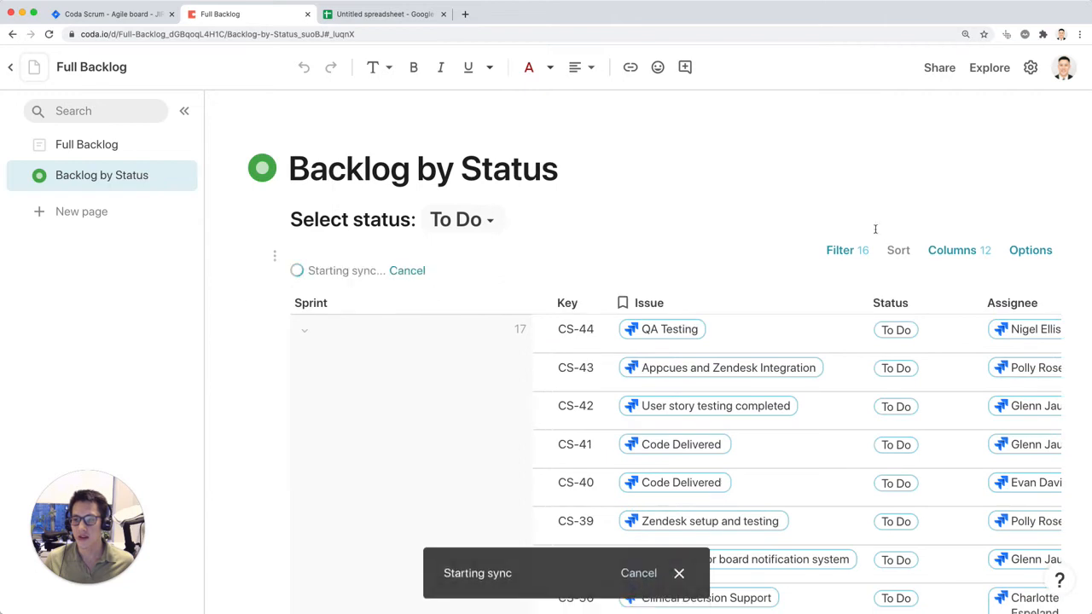
Step: Add a new page to the doc and name it Backlog by Last Updated
{"action": "left_click", "coordinate": [124, 211]}
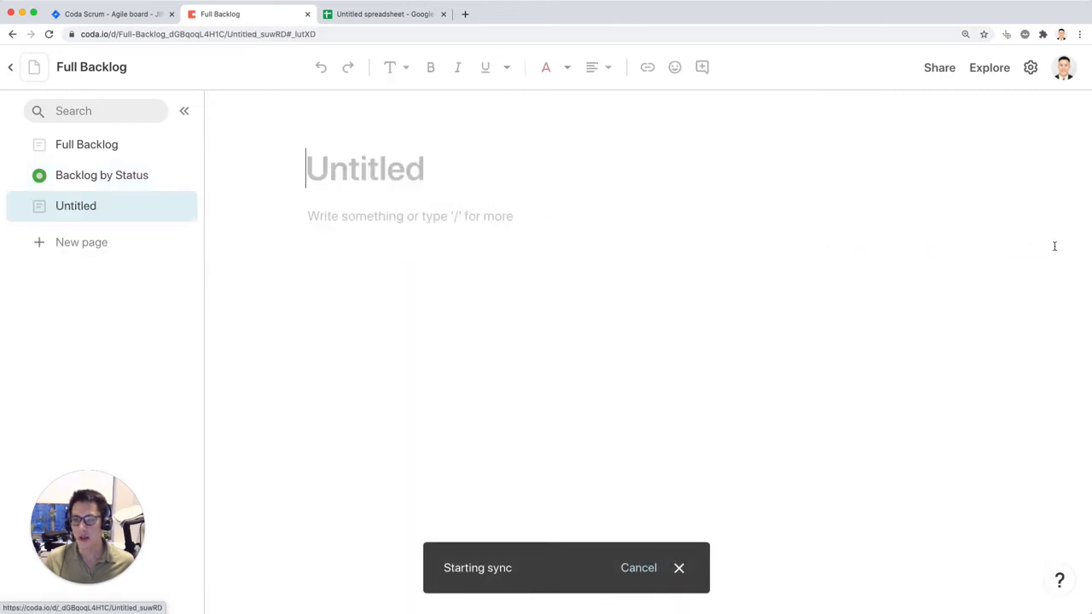
{"action": "double_click", "coordinate": [86, 211]}
{"action": "type", "text": "Back"}
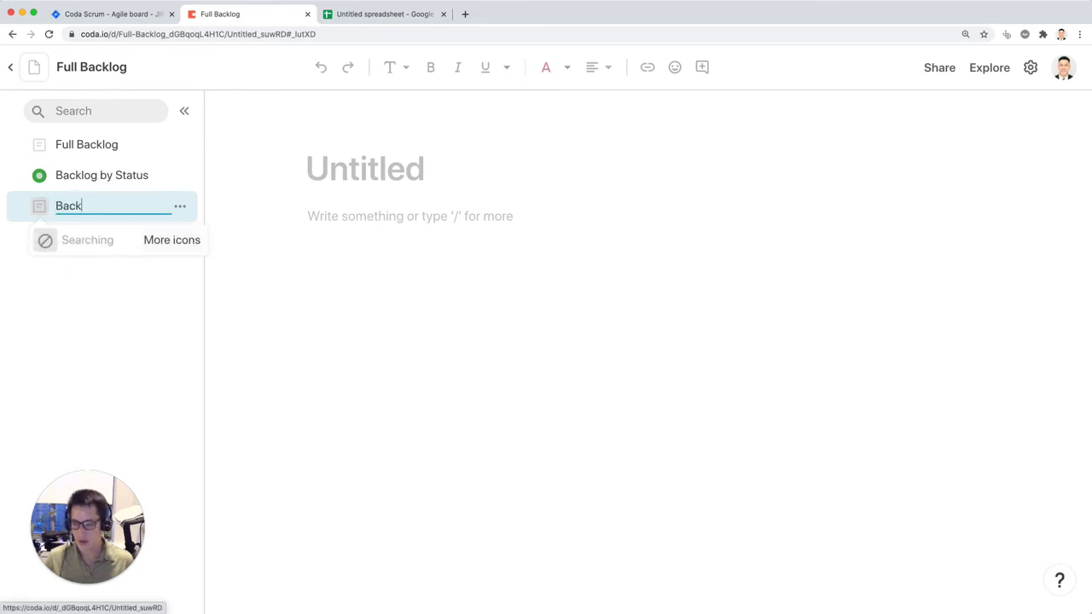
{"action": "type", "text": "log by Last Updated"}
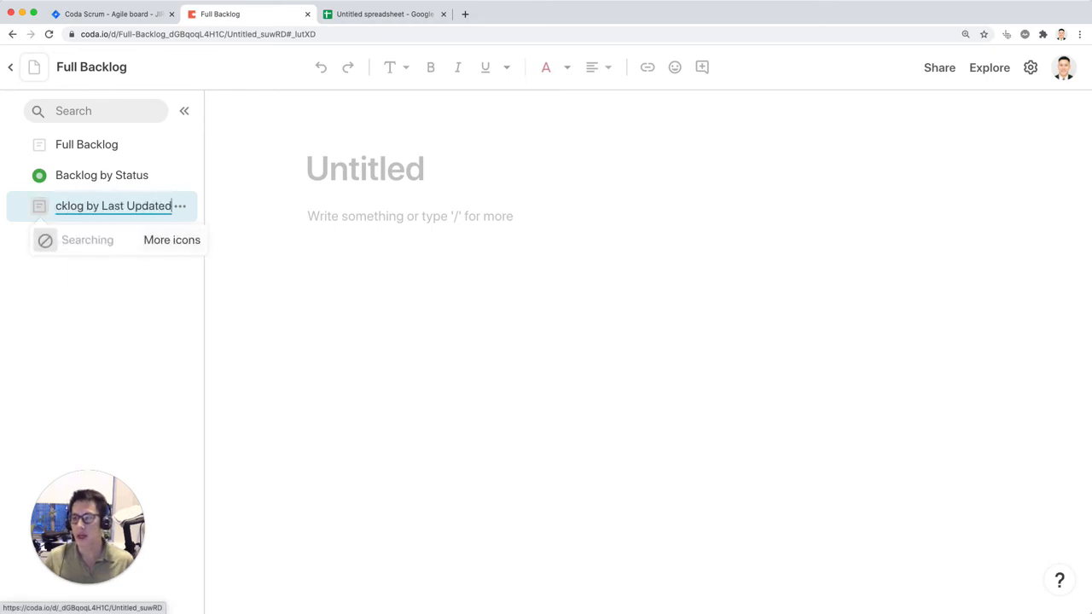
{"action": "key", "text": "Return"}
Step: Review the Updated Date column in the spreadsheet's Your Jira Issues and Issues by Status sheets, and return to the Coda doc
{"action": "left_click", "coordinate": [384, 14]}
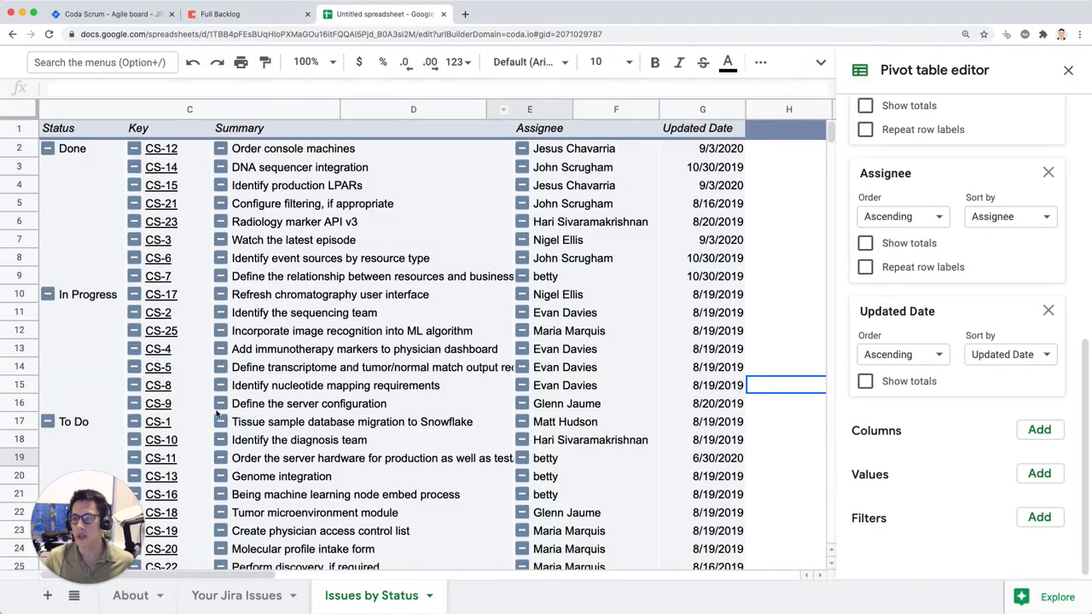
{"action": "left_click", "coordinate": [202, 594]}
{"action": "scroll", "coordinate": [955, 151], "scroll_direction": "right", "scroll_amount": 2}
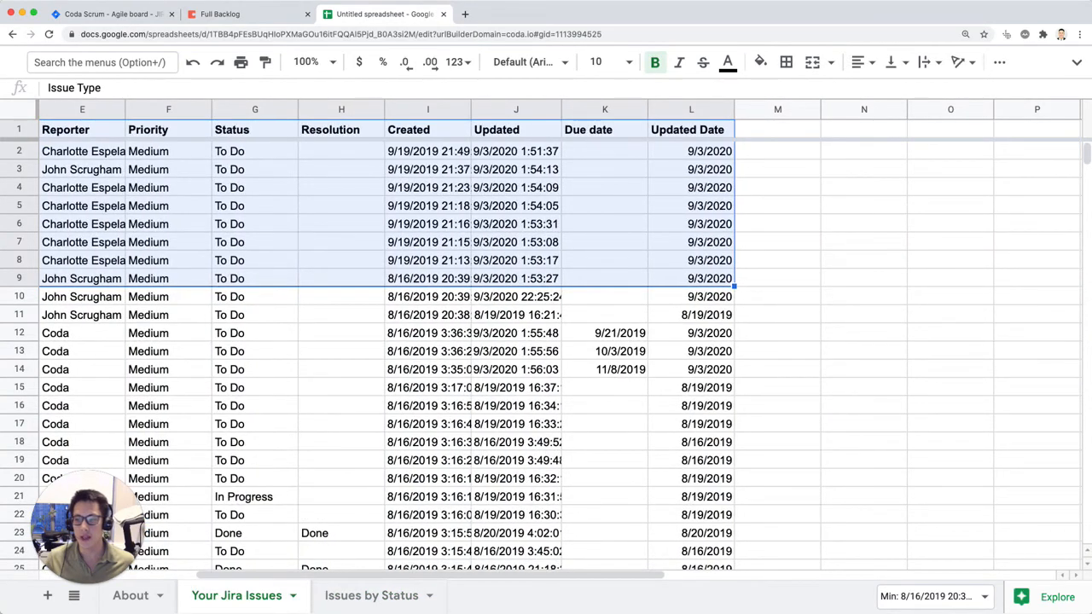
{"action": "left_click", "coordinate": [389, 596]}
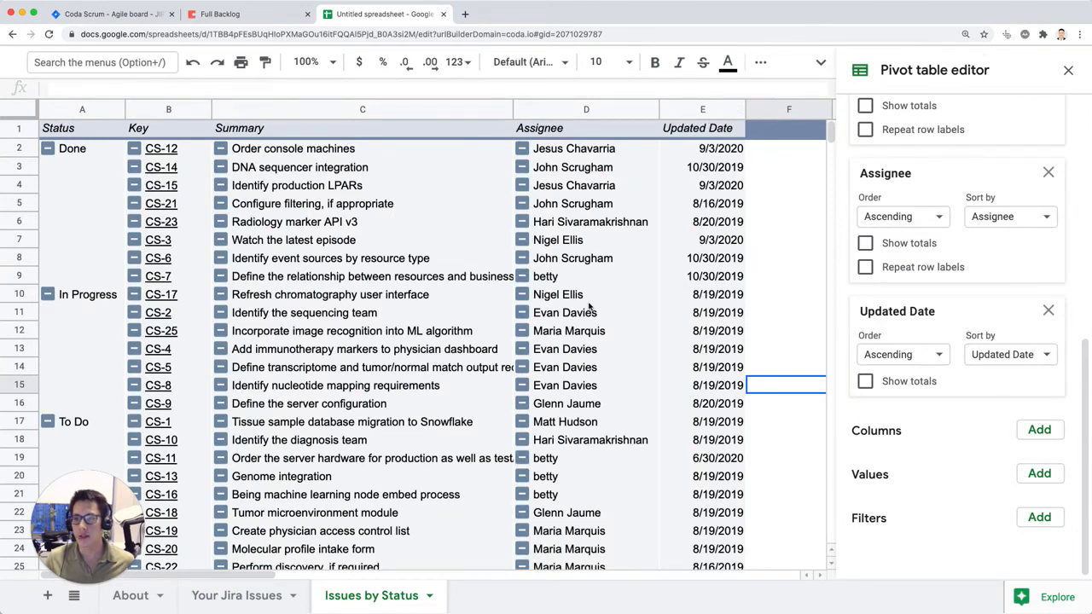
{"action": "key", "text": "ctrl+shift+Tab"}
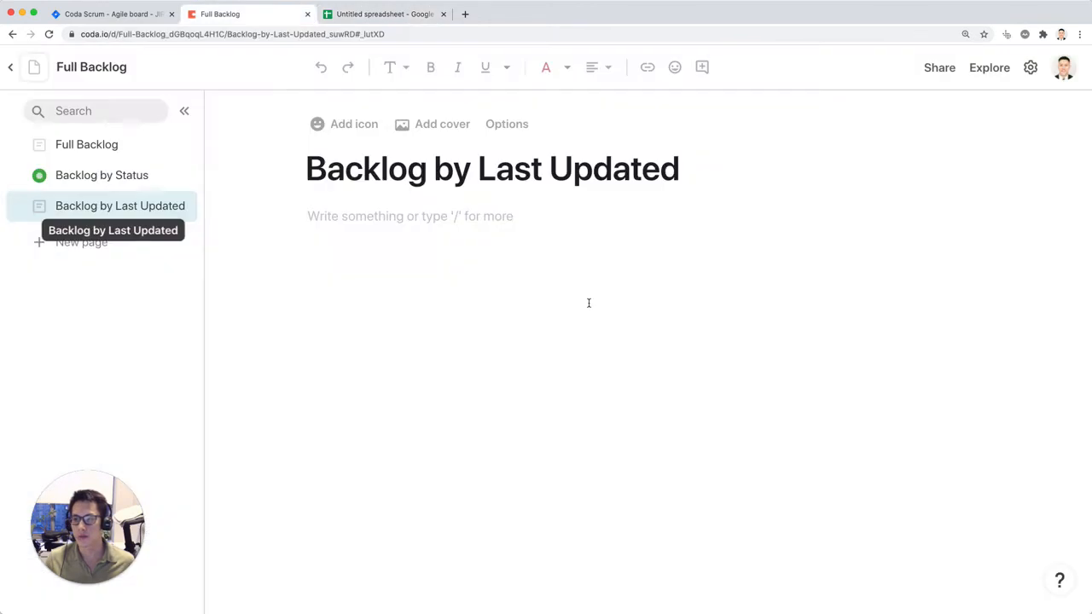
Step: Insert a view of the Issues table on the Backlog by Last Updated page
{"action": "left_click", "coordinate": [91, 181]}
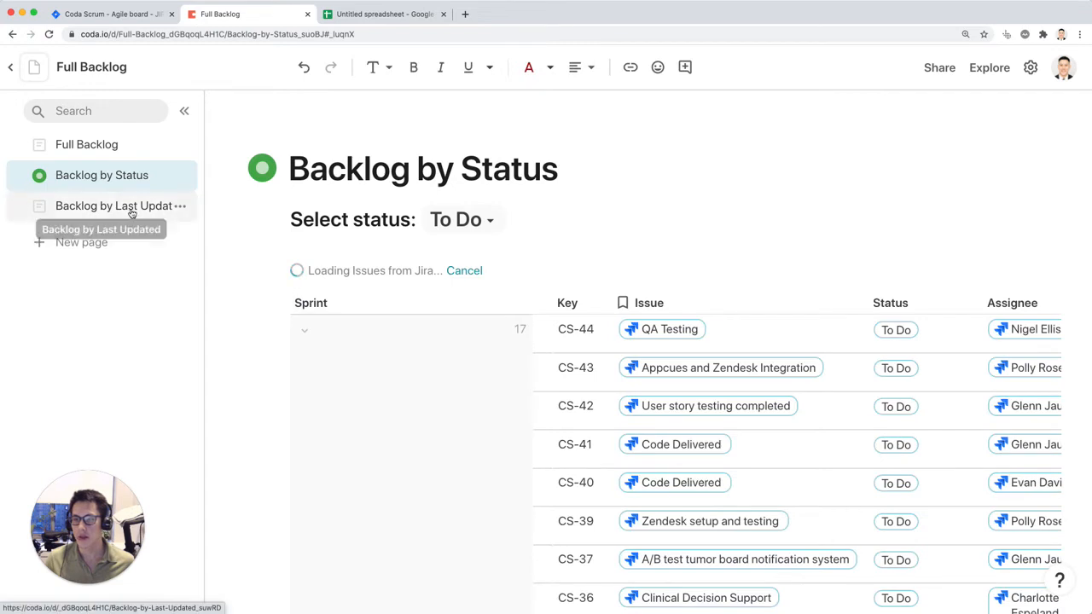
{"action": "left_click", "coordinate": [130, 209]}
{"action": "type", "text": "/iss"}
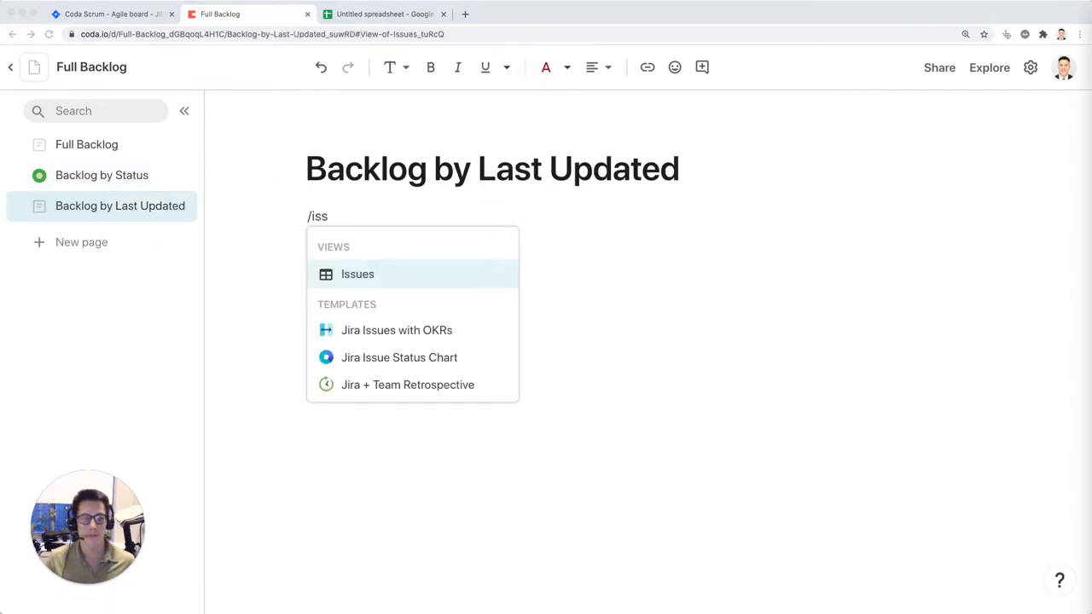
{"action": "key", "text": "Return"}
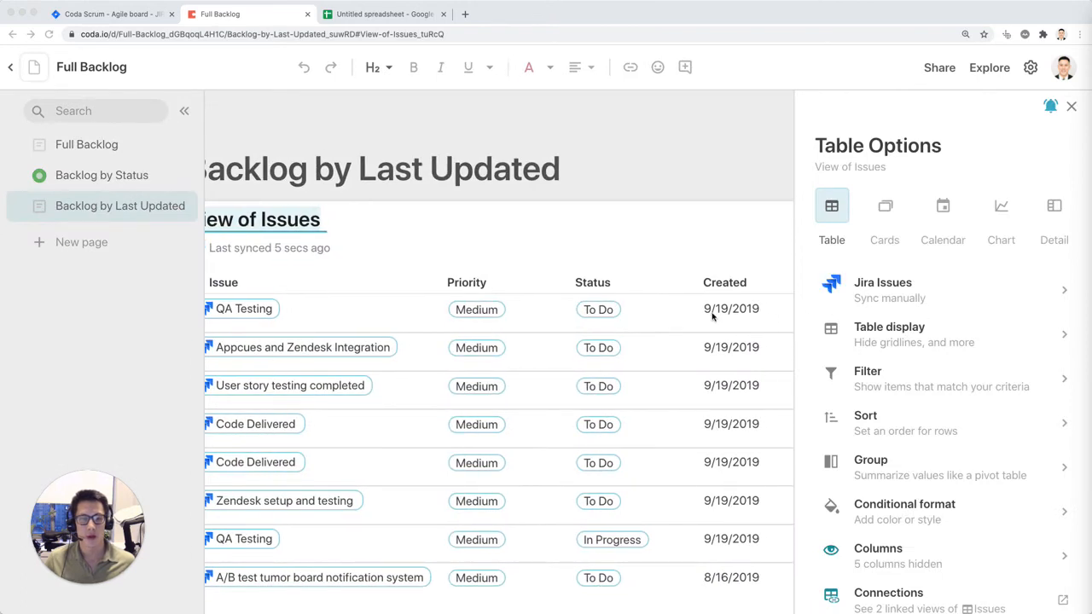
Step: Close the table options and hide the view's columns from Assignee through Parent
{"action": "scroll", "coordinate": [762, 290], "scroll_direction": "right", "scroll_amount": 5}
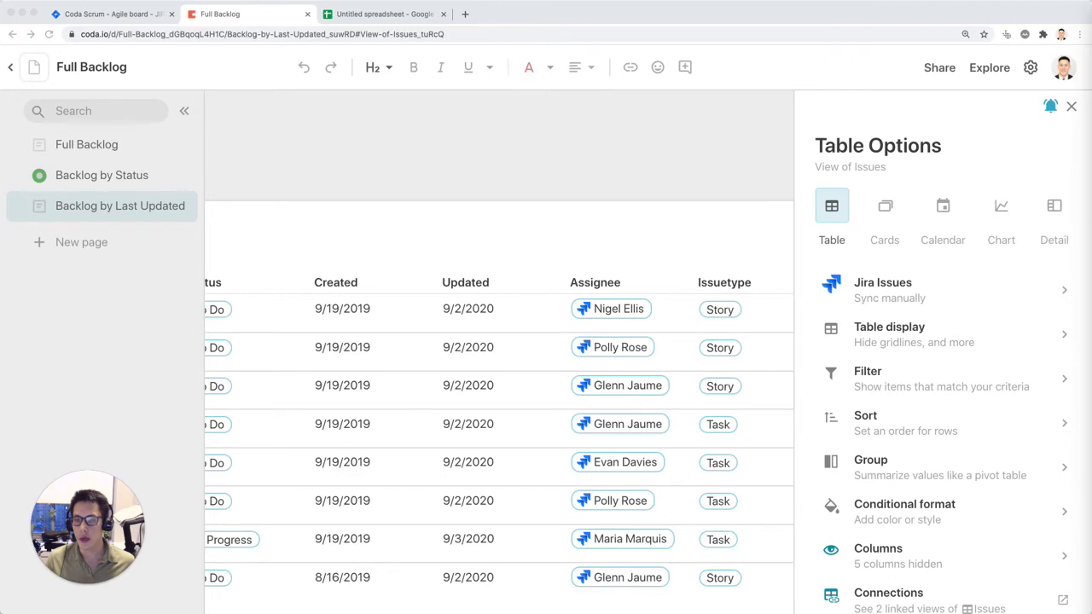
{"action": "left_click", "coordinate": [1072, 107]}
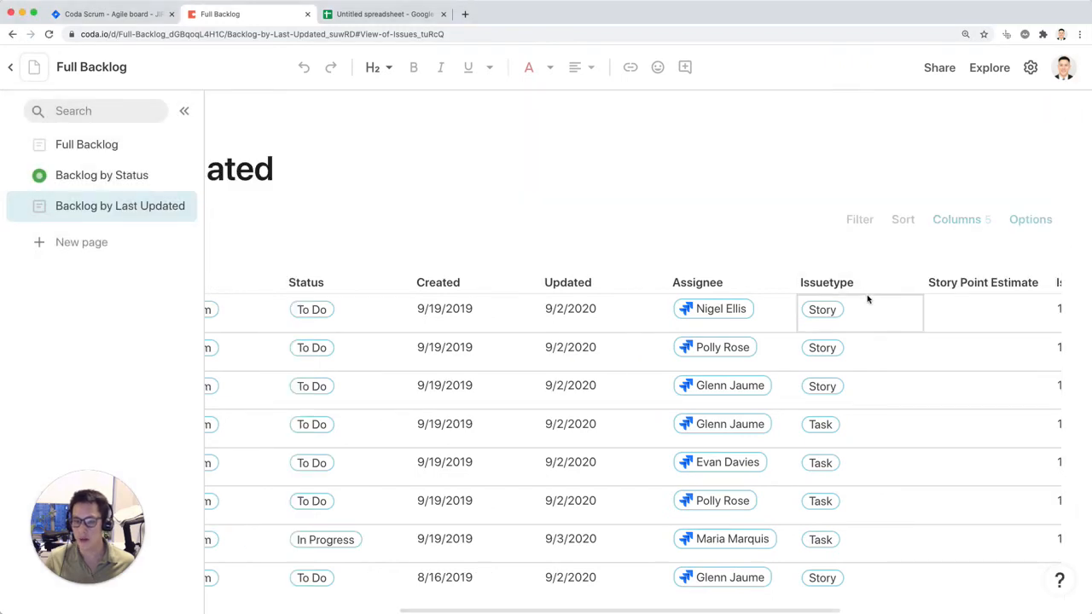
{"action": "left_click", "coordinate": [675, 282]}
{"action": "scroll", "coordinate": [680, 283], "scroll_direction": "right", "scroll_amount": 5}
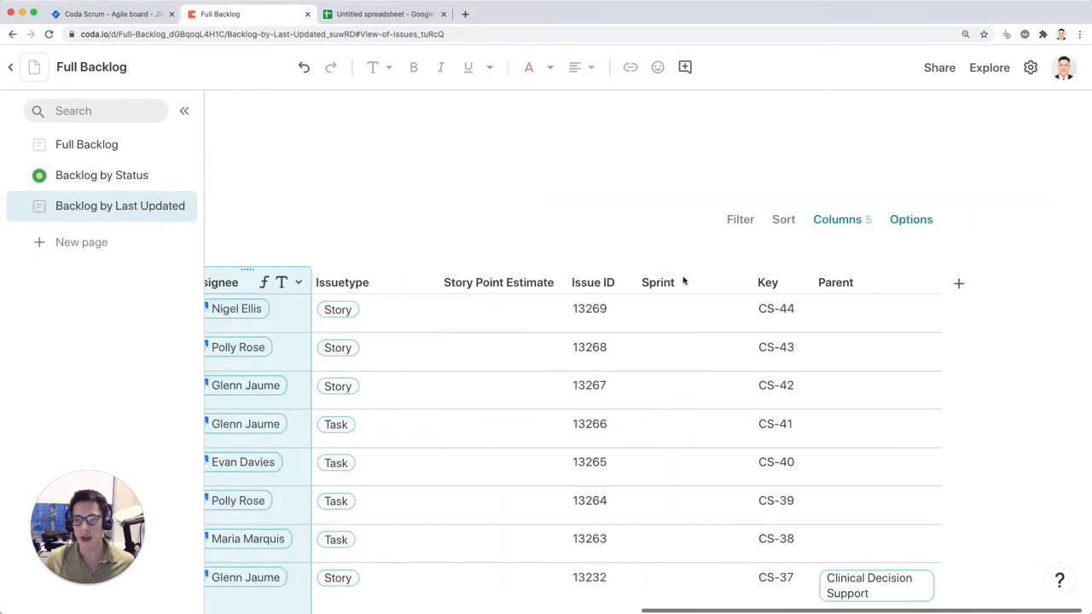
{"action": "left_click", "coordinate": [852, 282], "text": "shift"}
{"action": "right_click", "coordinate": [852, 284]}
{"action": "left_click", "coordinate": [870, 338]}
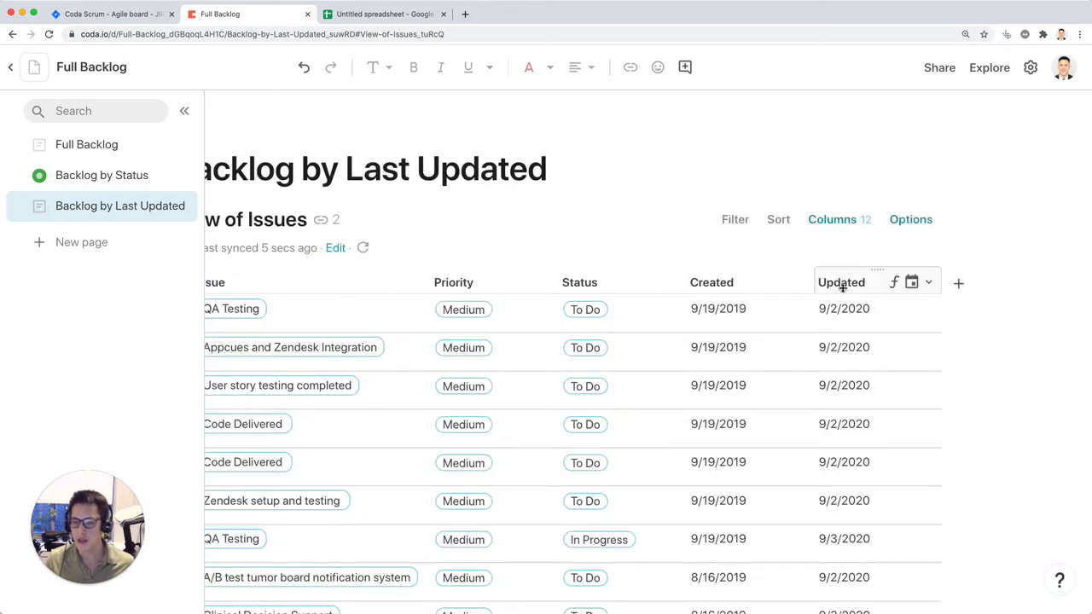
Step: Narrow the Created and Updated columns in the new view of issues
{"action": "scroll", "coordinate": [480, 210], "scroll_direction": "left", "scroll_amount": 1}
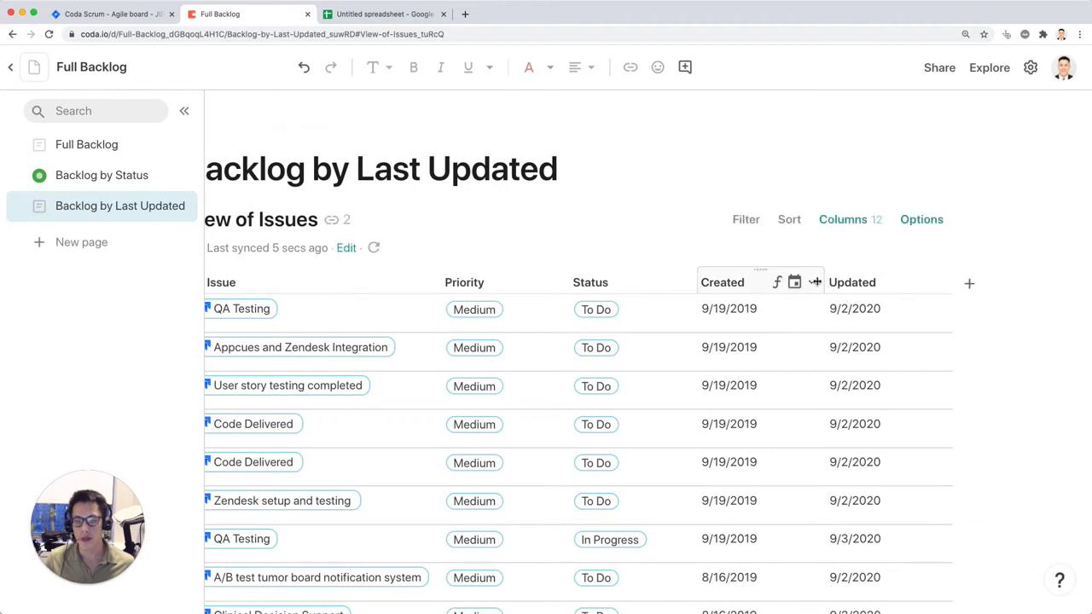
{"action": "scroll", "coordinate": [853, 282], "scroll_direction": "left", "scroll_amount": 4}
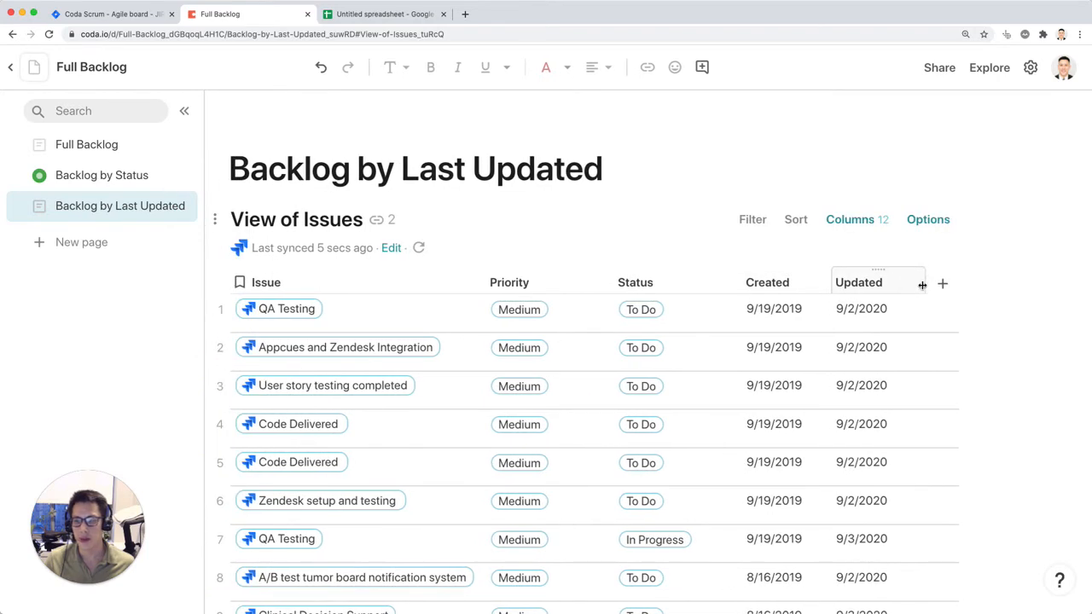
{"action": "scroll", "coordinate": [957, 281], "scroll_direction": "left", "scroll_amount": 2}
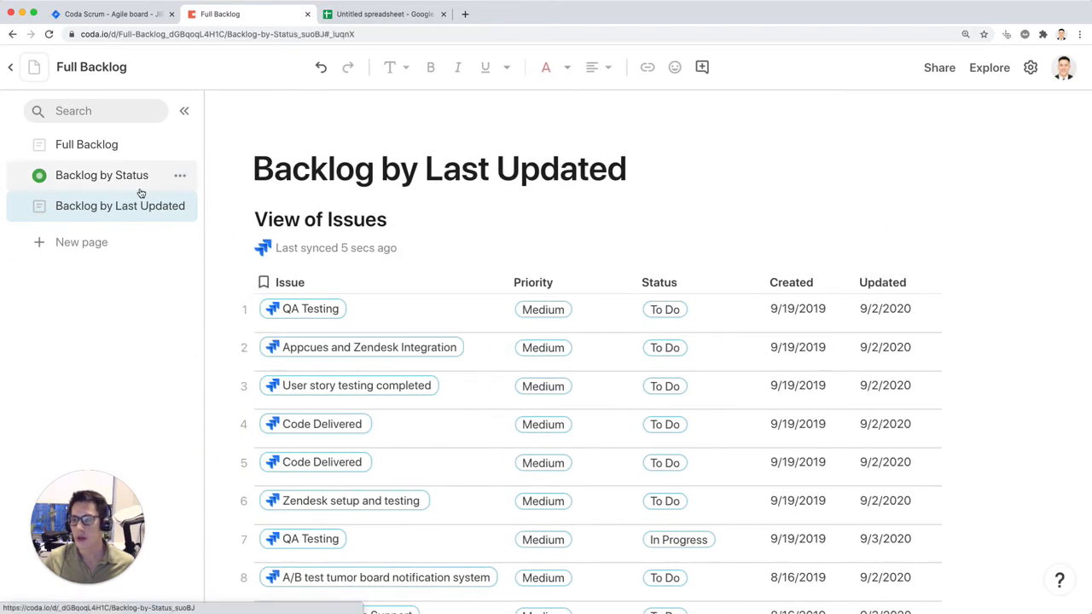
Step: Look at the Backlog by Status page, switch to Jira and rename issue CS-38 to "QA Testing For Tutorial"
{"action": "left_click", "coordinate": [141, 182]}
{"action": "left_click", "coordinate": [771, 348]}
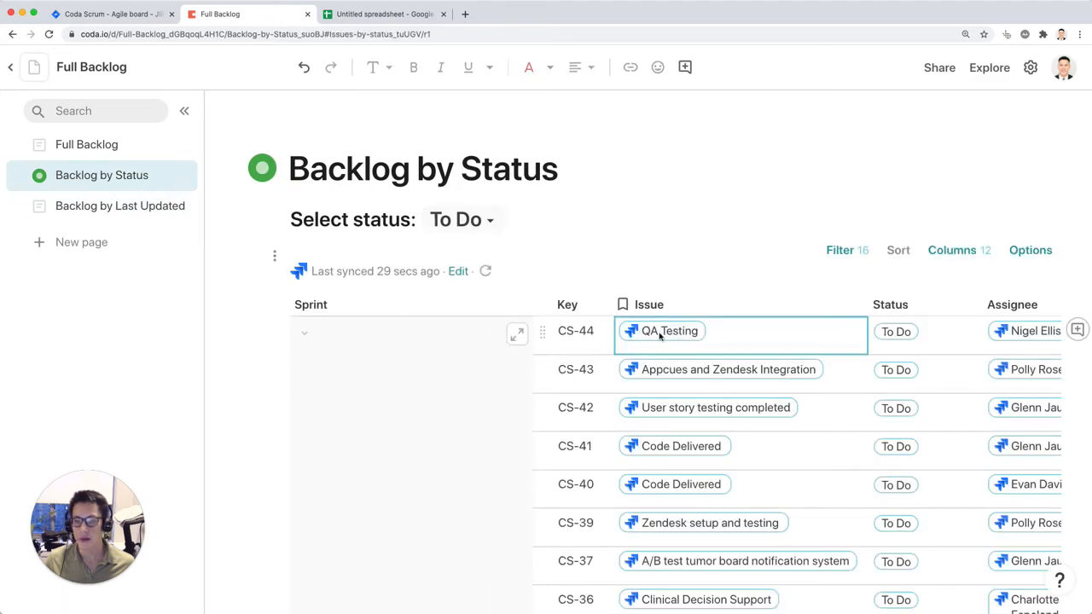
{"action": "left_click", "coordinate": [119, 14]}
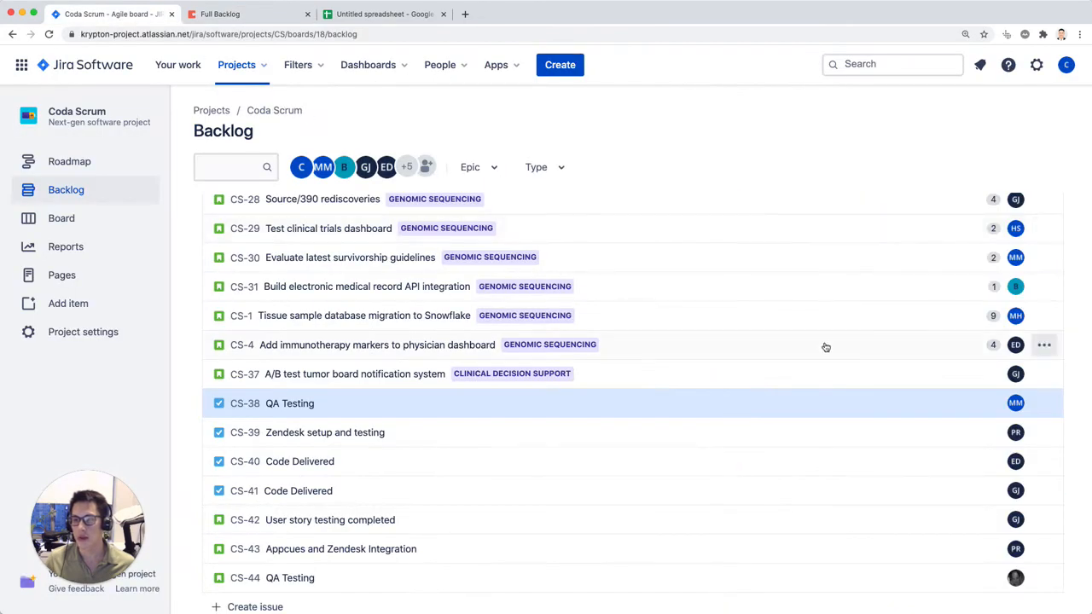
{"action": "left_click", "coordinate": [275, 403]}
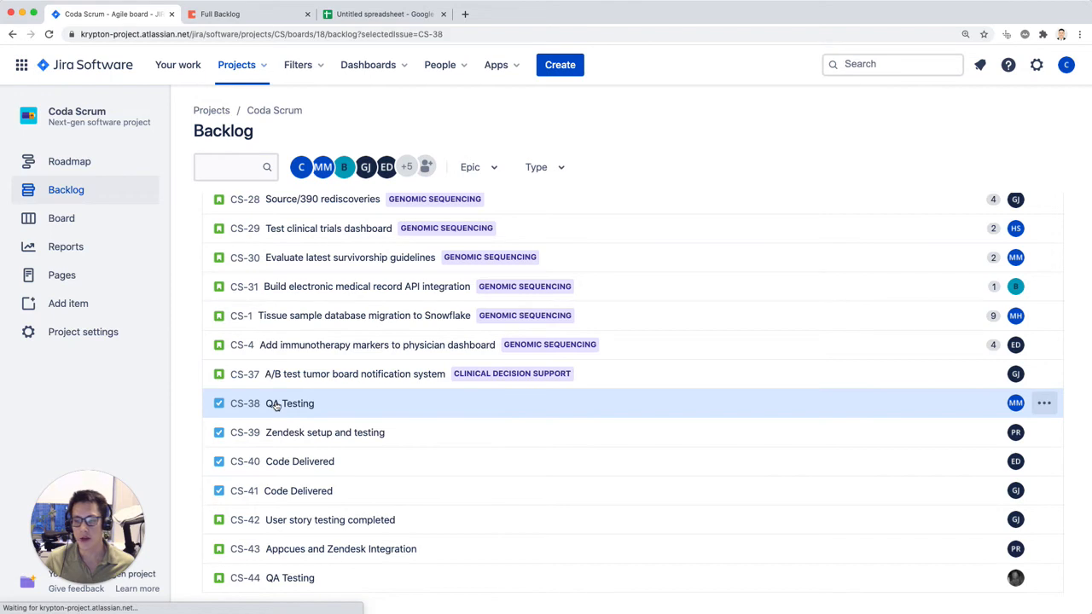
{"action": "left_click", "coordinate": [918, 243]}
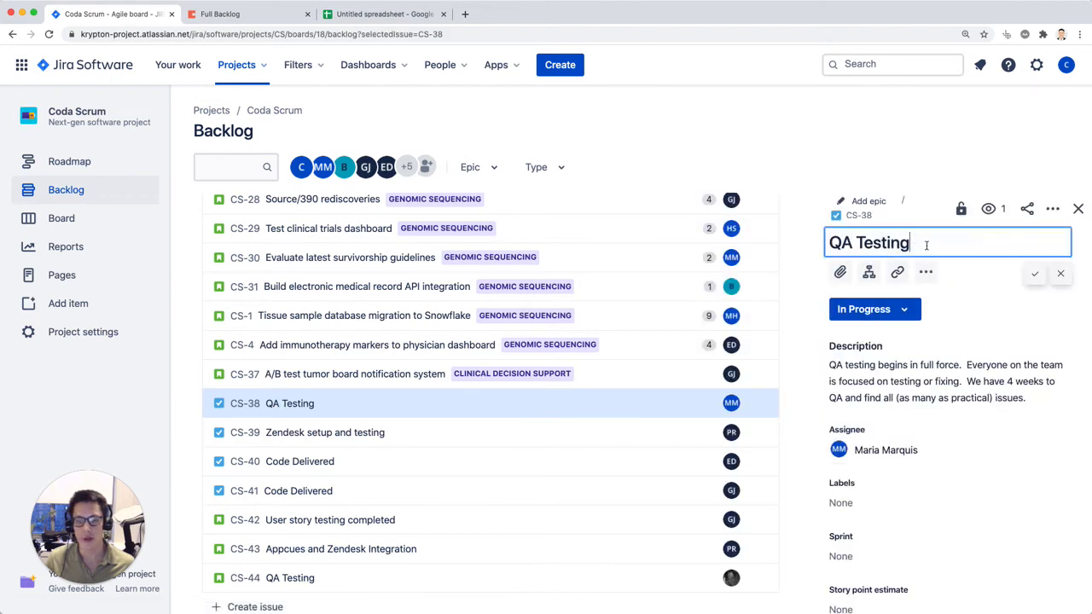
{"action": "type", "text": "For "}
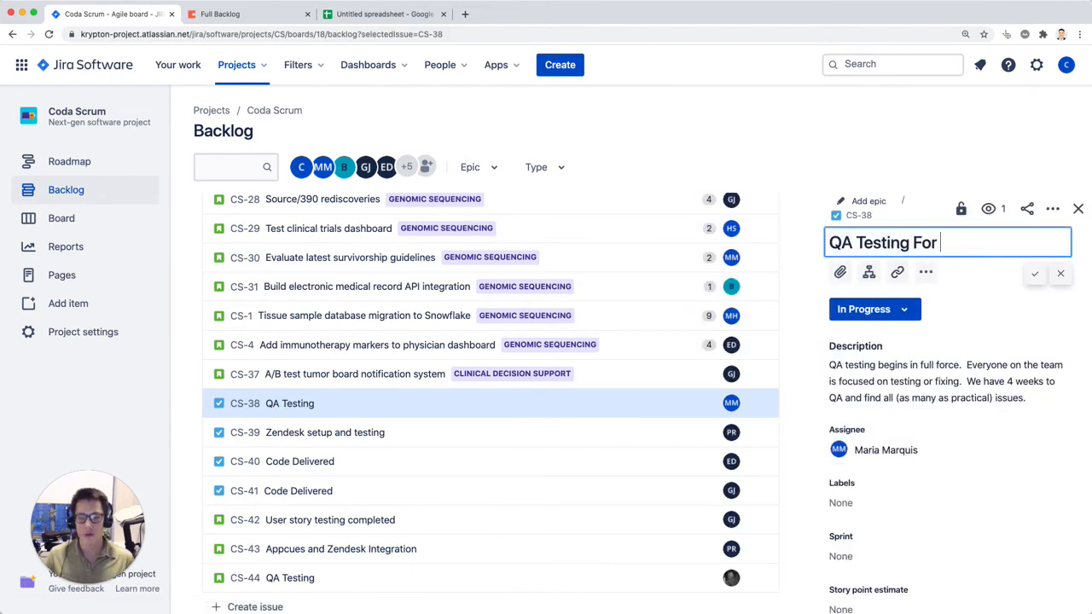
{"action": "type", "text": "Tutorial"}
{"action": "key", "text": "Return"}
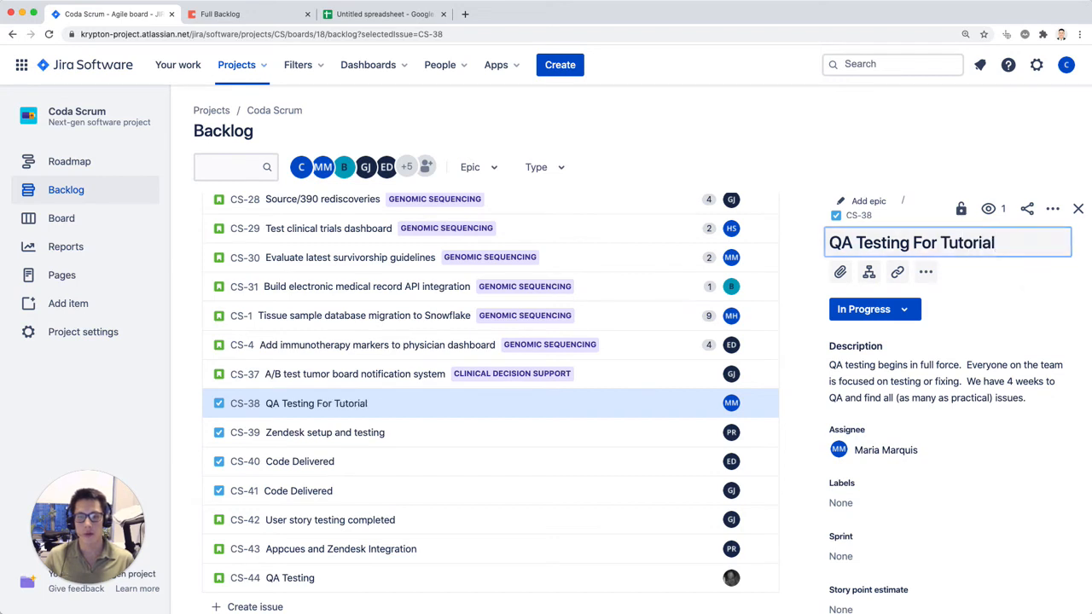
{"action": "left_click", "coordinate": [1077, 210]}
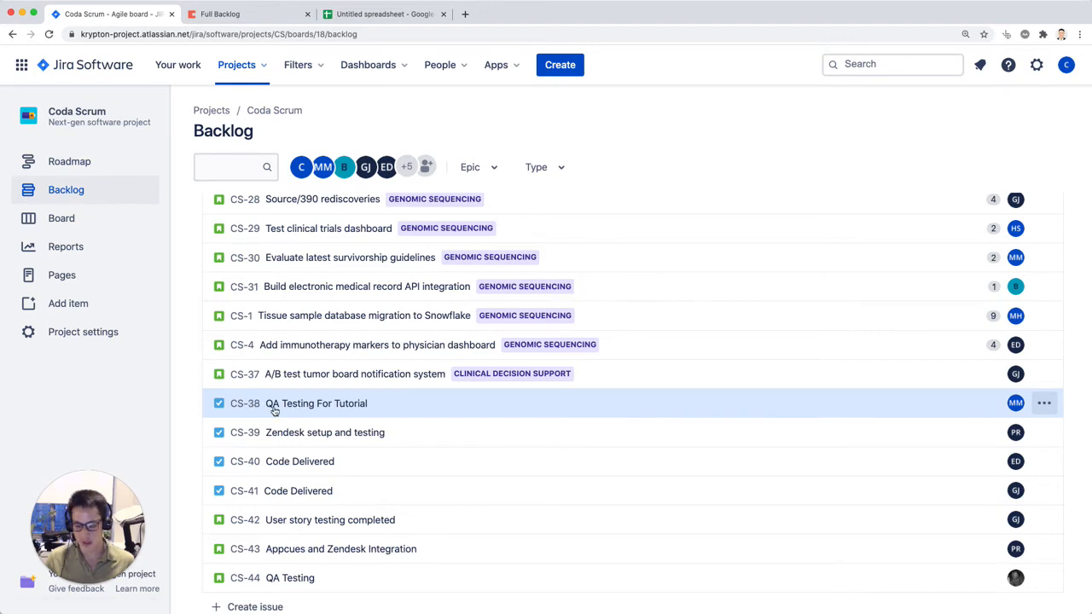
Step: Switch to the Coda doc, look through the Backlog by Status table and set the Select status control to In Progress
{"action": "key", "text": "super+equal"}
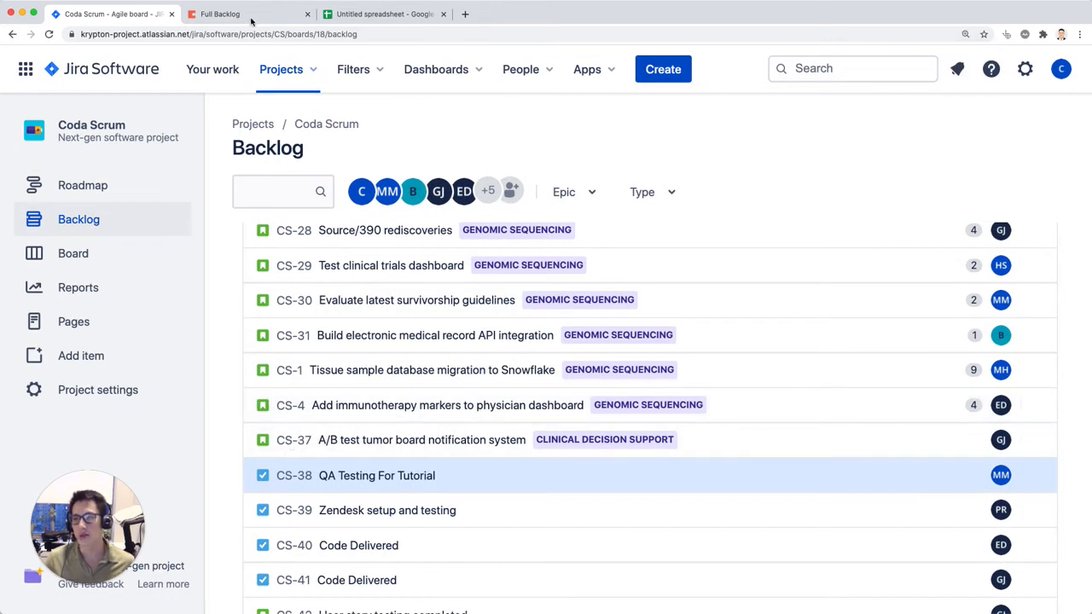
{"action": "left_click", "coordinate": [251, 19]}
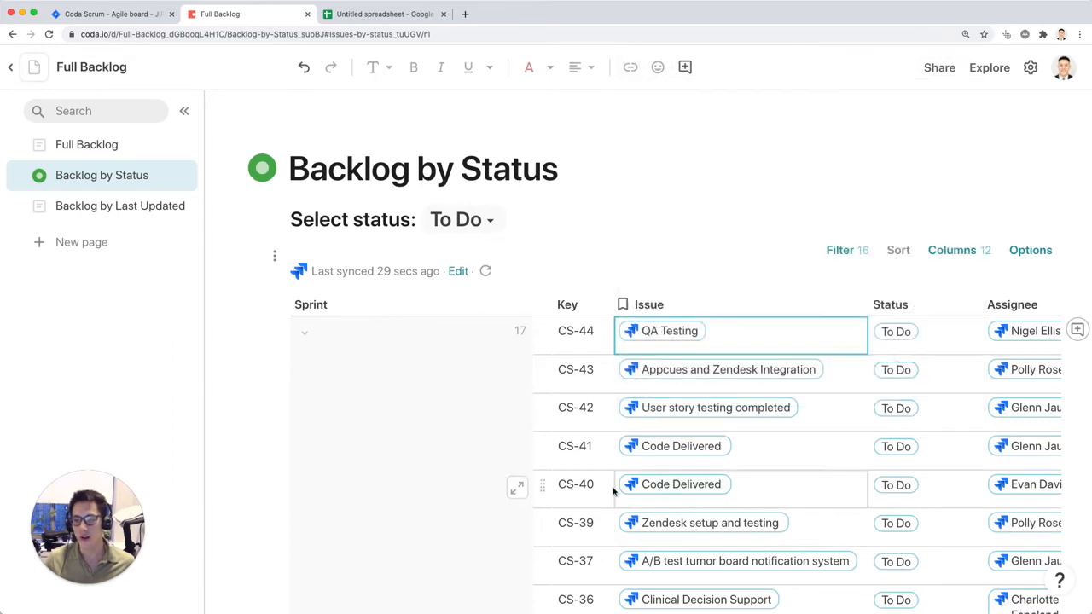
{"action": "scroll", "coordinate": [612, 490], "scroll_direction": "down", "scroll_amount": 10}
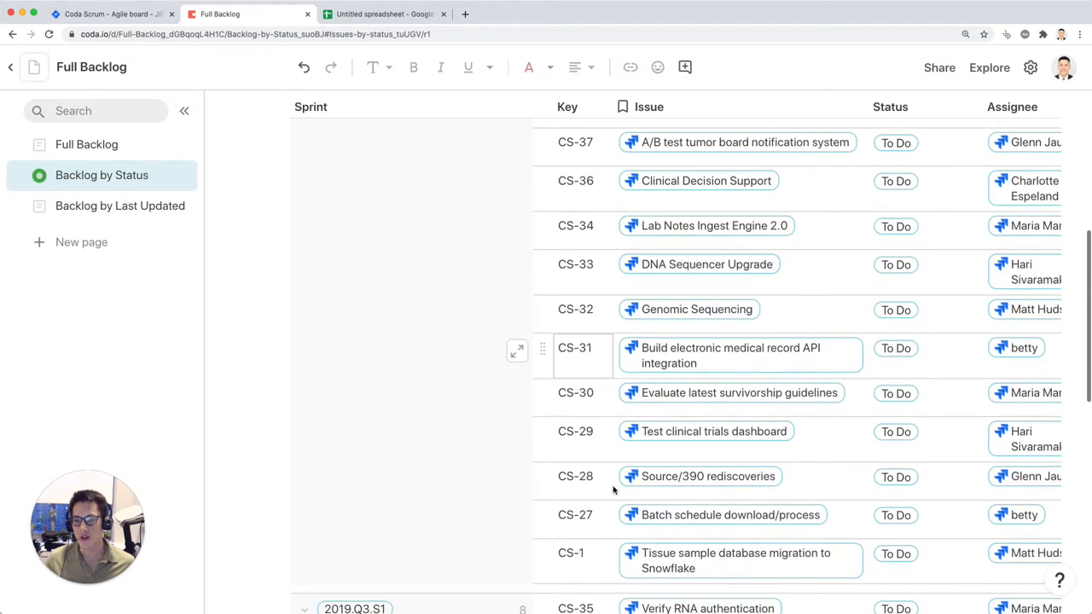
{"action": "scroll", "coordinate": [613, 489], "scroll_direction": "down", "scroll_amount": 10}
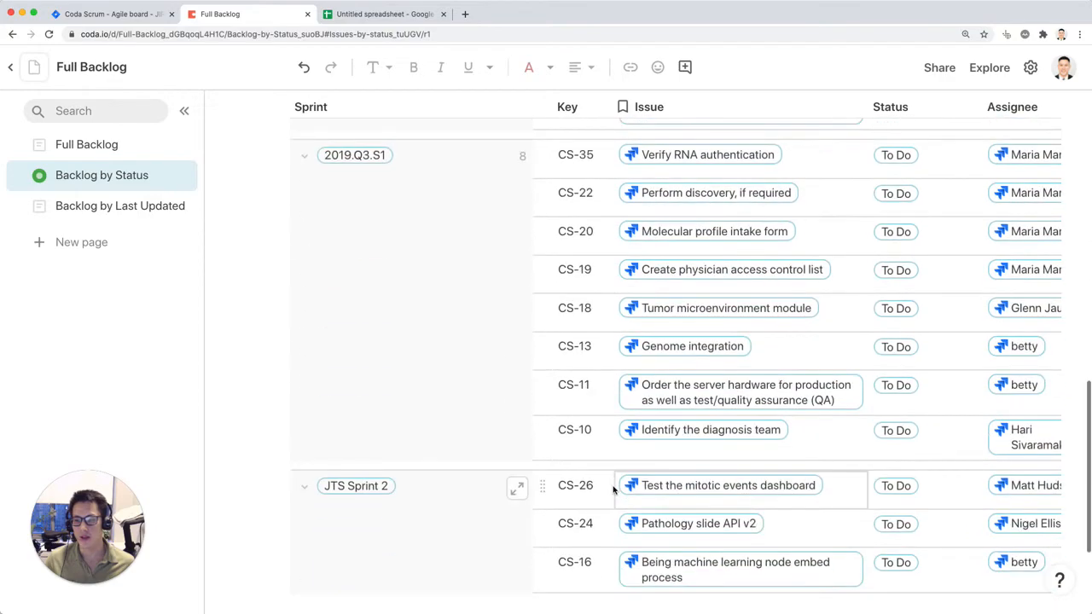
{"action": "scroll", "coordinate": [613, 490], "scroll_direction": "up", "scroll_amount": 20}
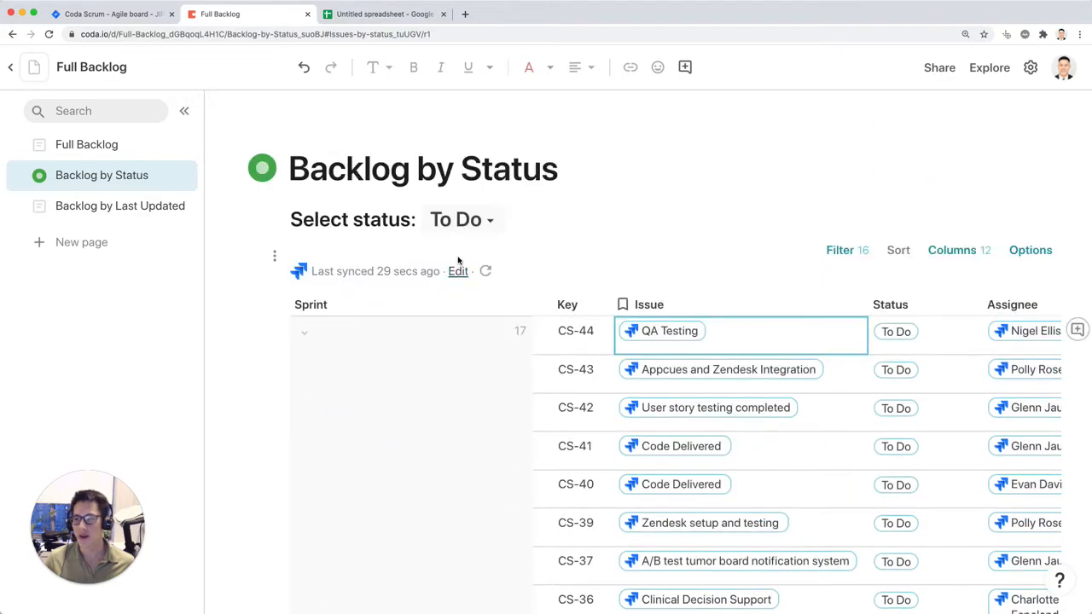
{"action": "left_click", "coordinate": [477, 220]}
{"action": "left_click", "coordinate": [482, 259]}
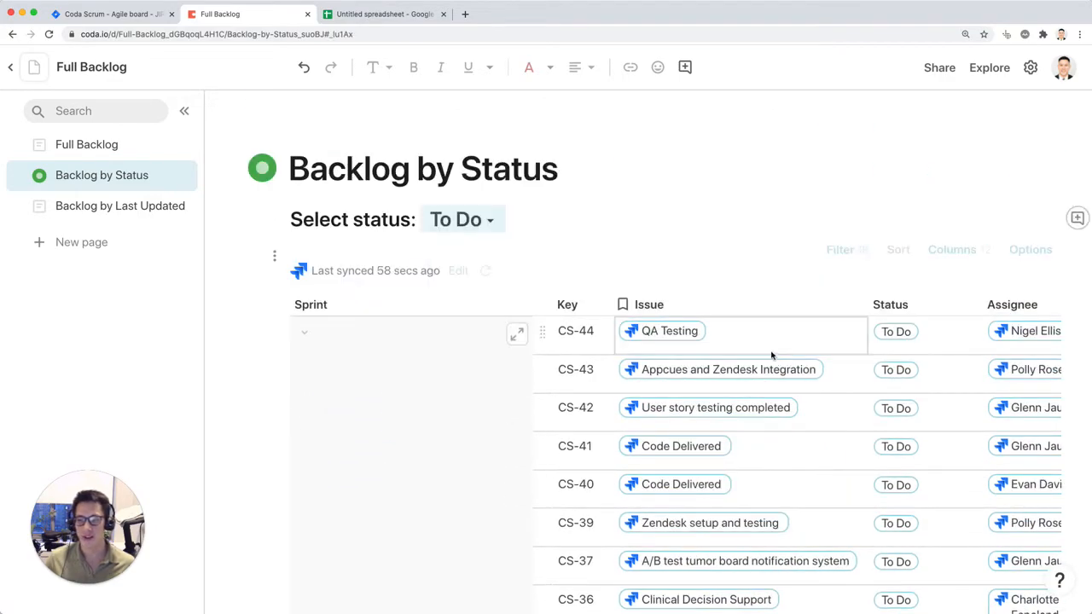
Step: Compare issue CS-38 in the Coda table with the Jira backlog and resync the Issues table from Jira
{"action": "scroll", "coordinate": [778, 371], "scroll_direction": "down", "scroll_amount": 1}
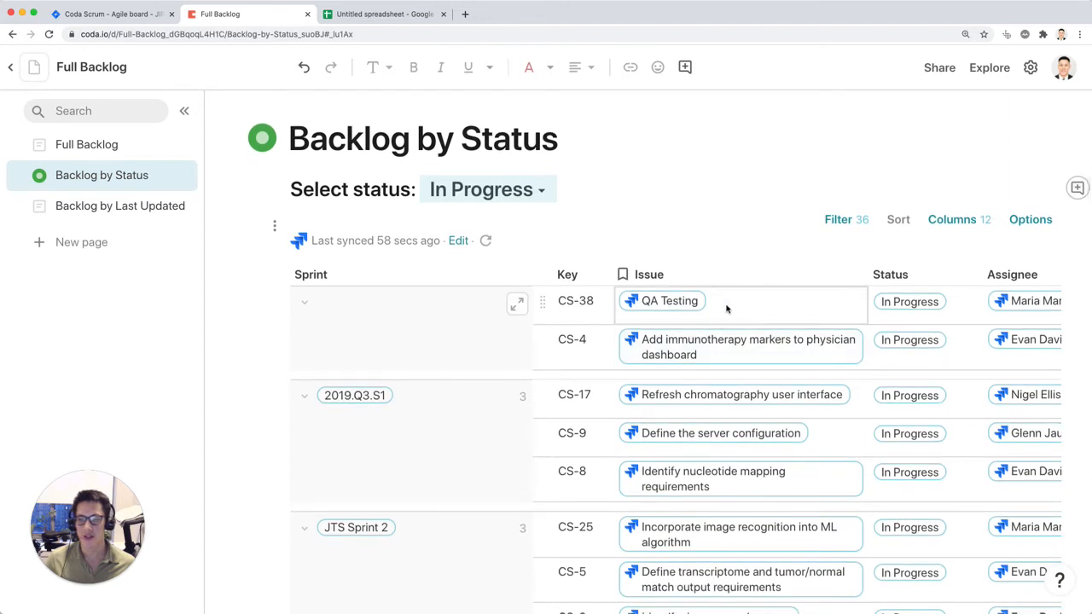
{"action": "mouse_move", "coordinate": [690, 304]}
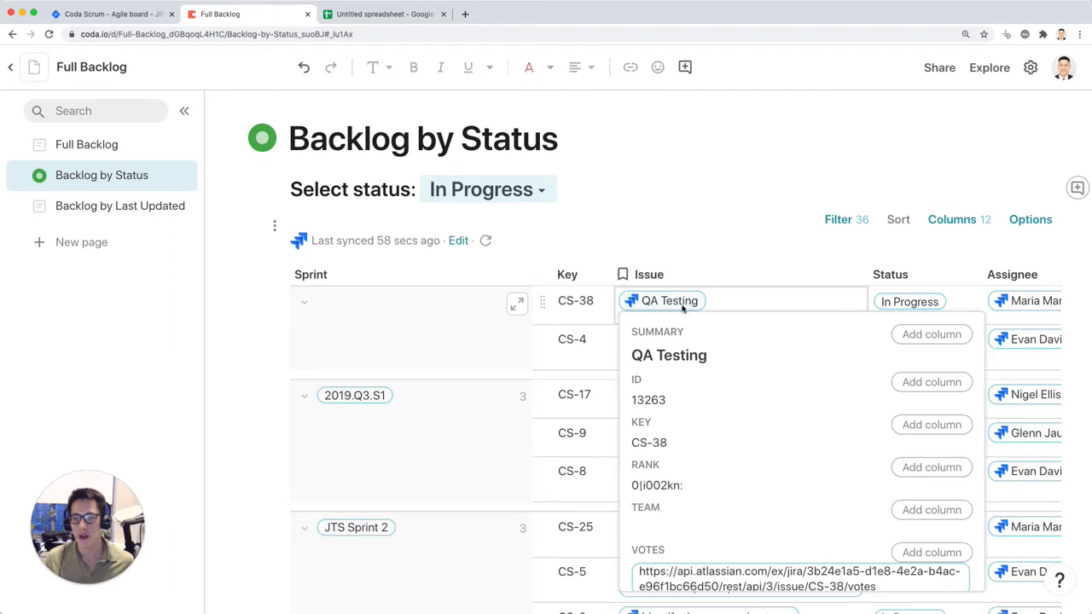
{"action": "left_click", "coordinate": [119, 14]}
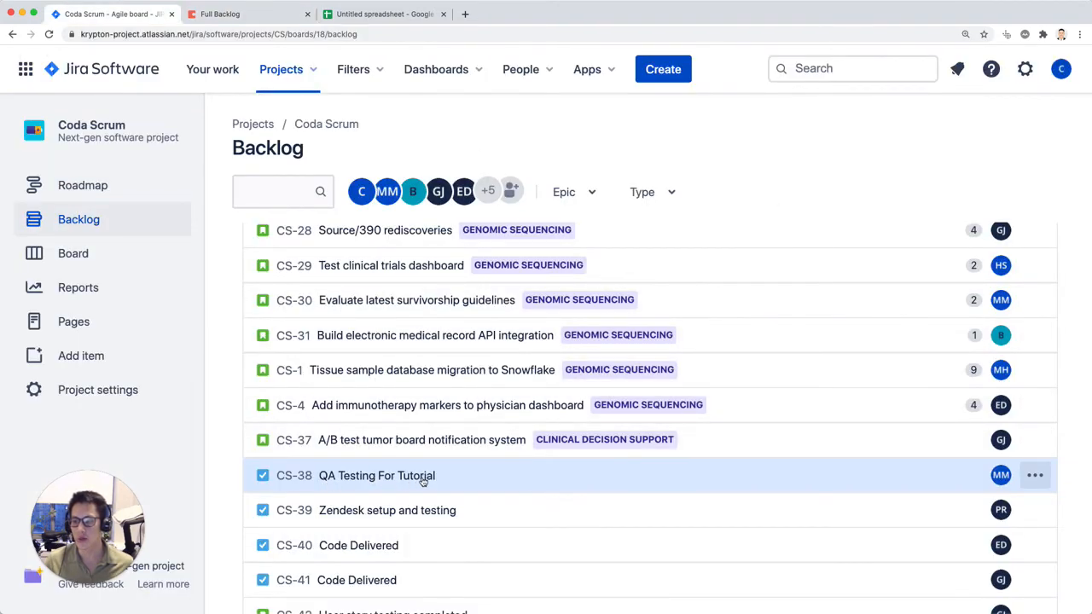
{"action": "left_click", "coordinate": [252, 19]}
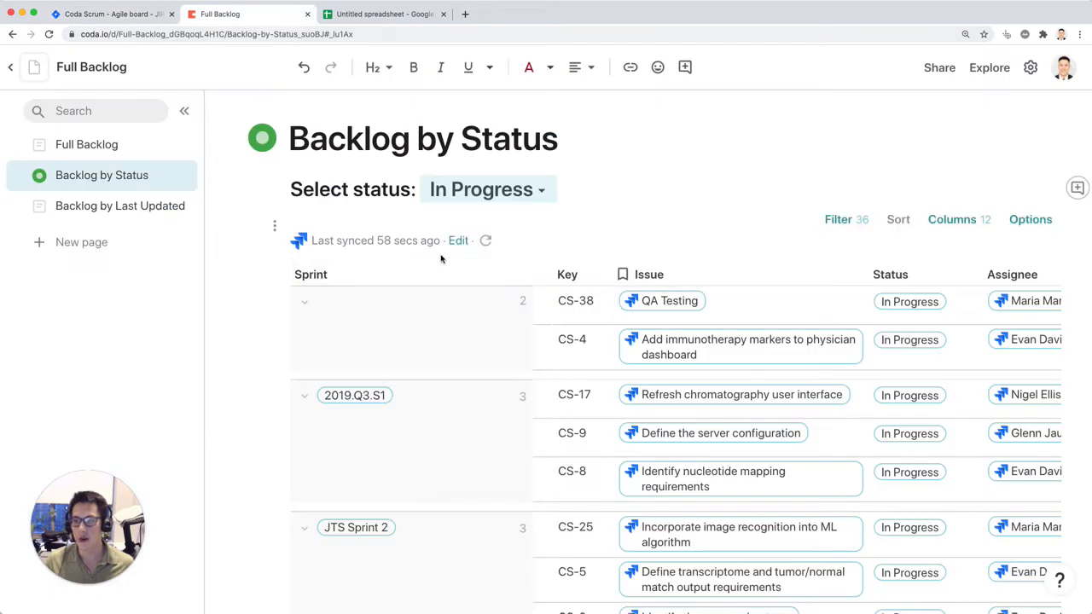
{"action": "left_click", "coordinate": [485, 240]}
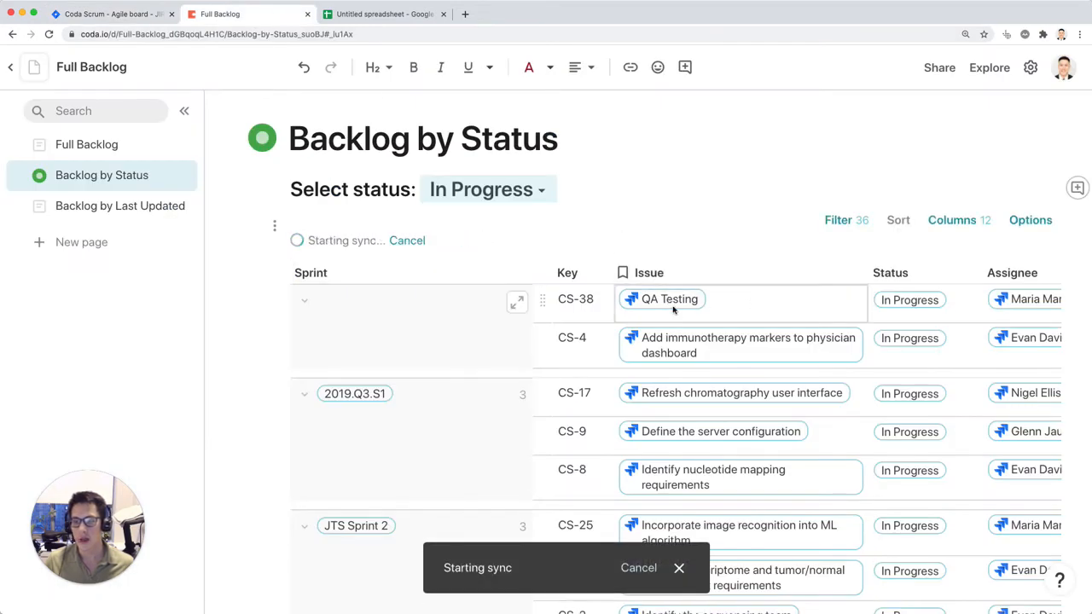
{"action": "mouse_move", "coordinate": [683, 308]}
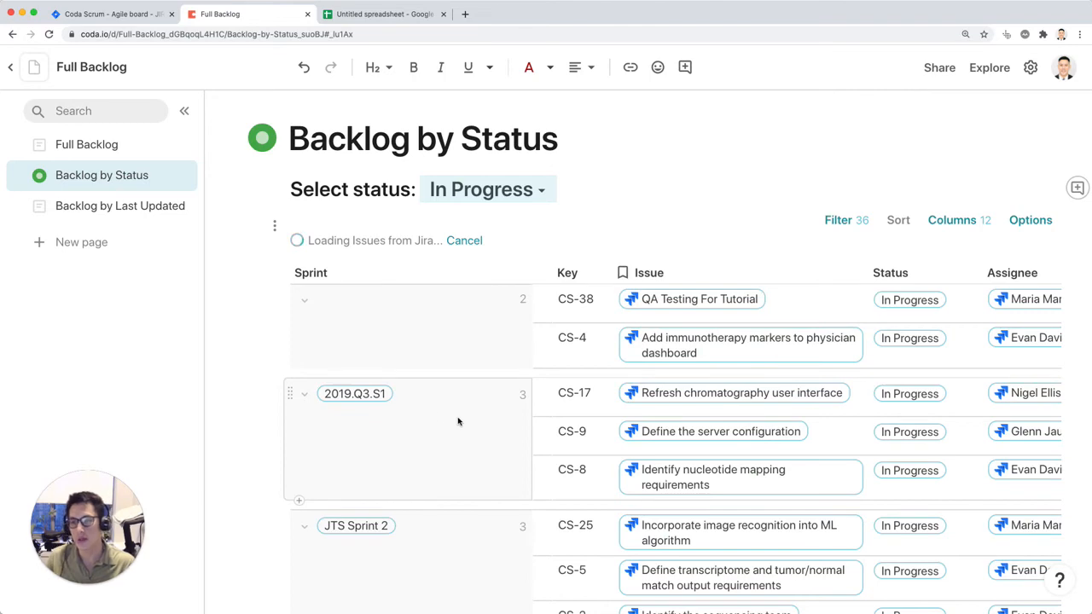
Step: Add a column named "Update Category" after Updated in the issues view on the Backlog by Last Updated page
{"action": "left_click", "coordinate": [146, 208]}
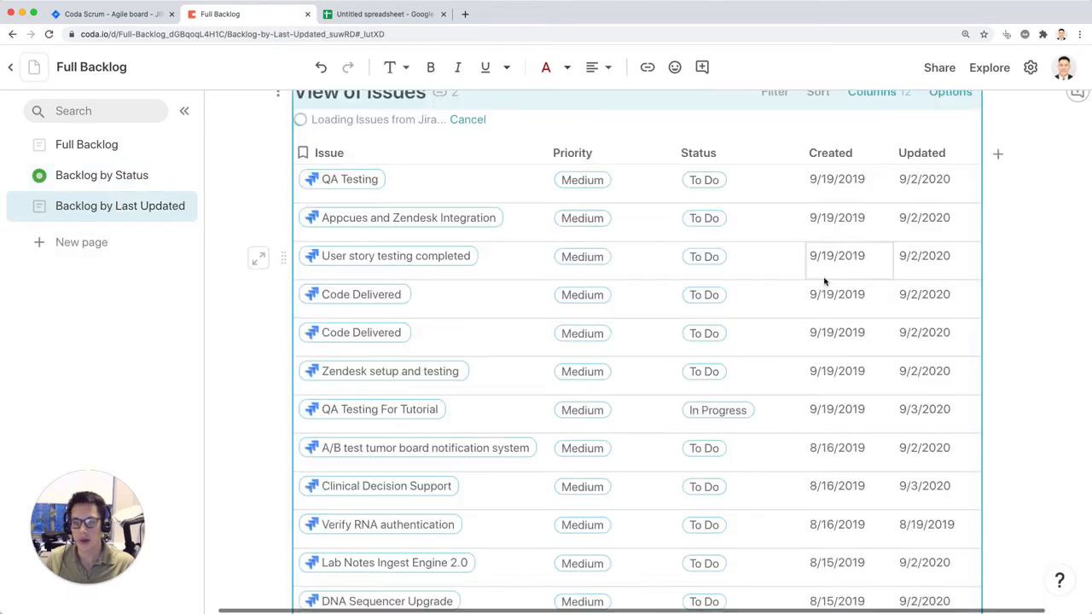
{"action": "left_click", "coordinate": [959, 154]}
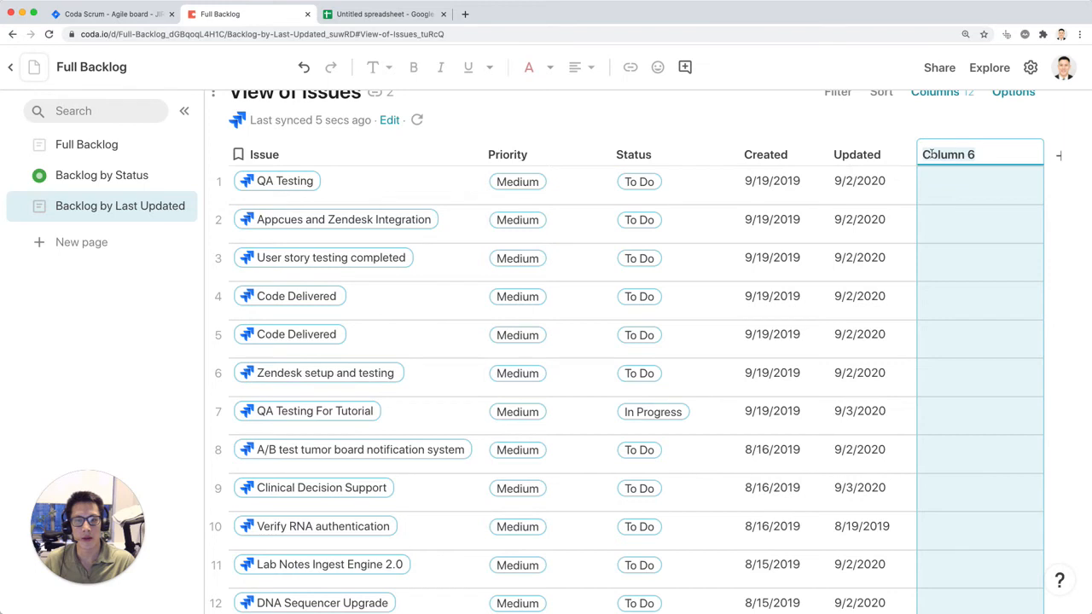
{"action": "type", "text": "Upd"}
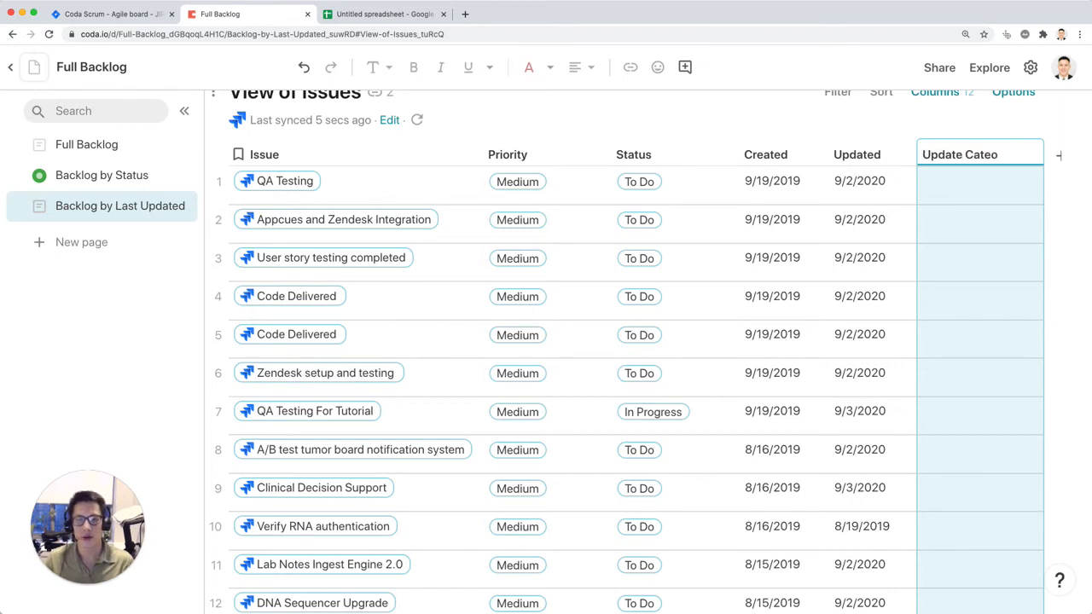
{"action": "type", "text": "ate Category"}
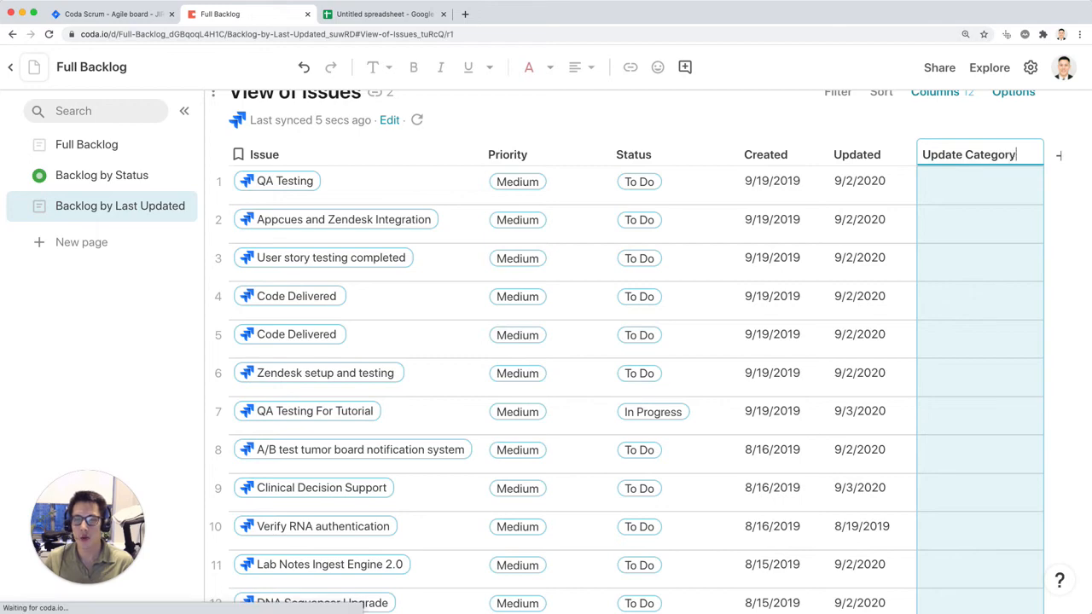
{"action": "key", "text": "Return"}
Step: Check the synced details of issue CS-38 on the Backlog by Status page
{"action": "scroll", "coordinate": [918, 223], "scroll_direction": "up", "scroll_amount": 3}
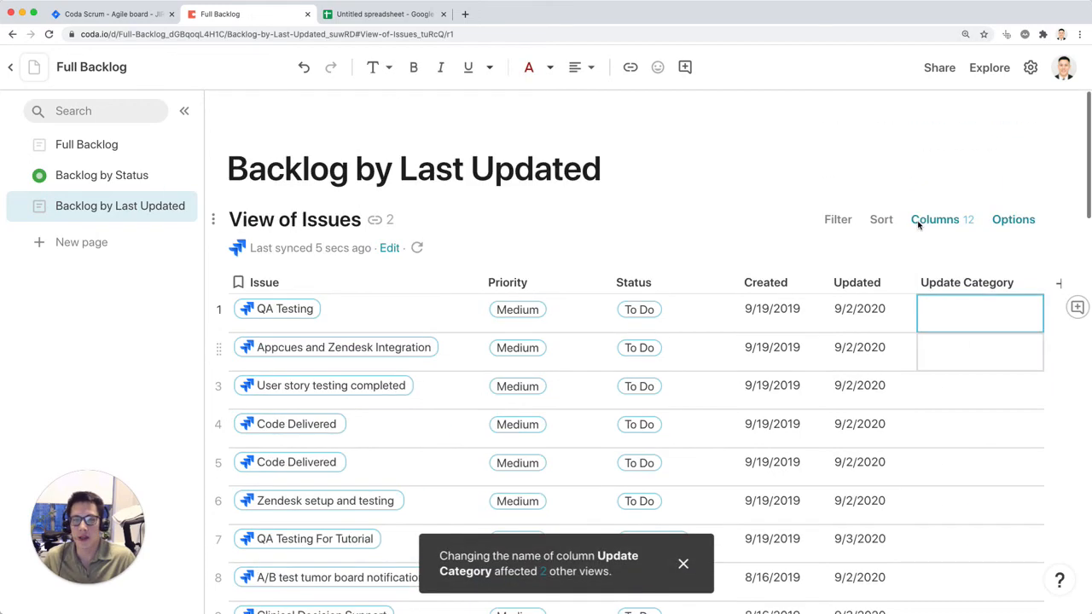
{"action": "left_click", "coordinate": [120, 172]}
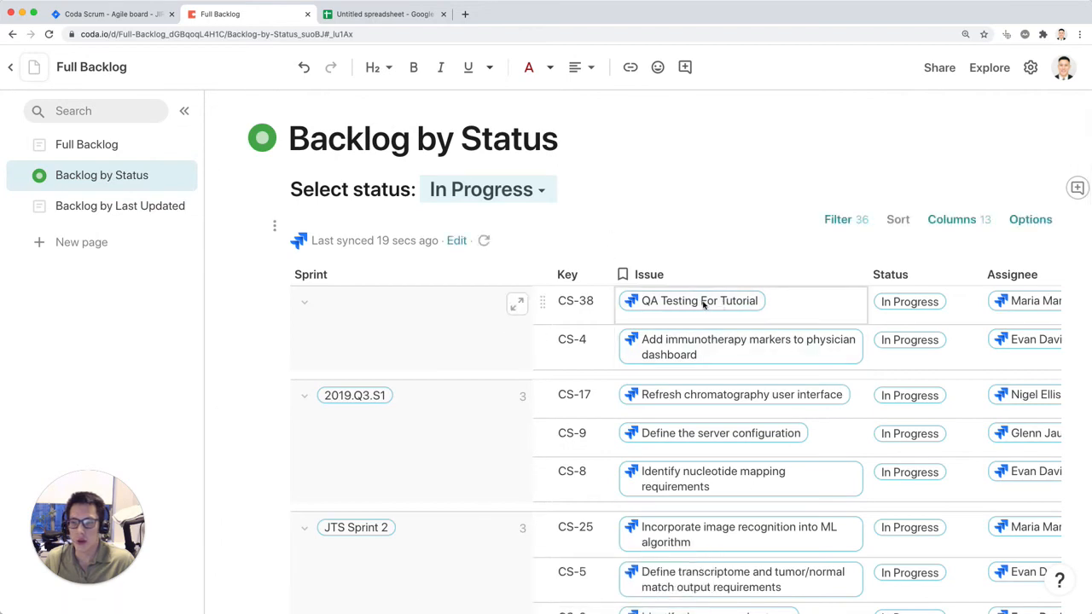
{"action": "mouse_move", "coordinate": [703, 304]}
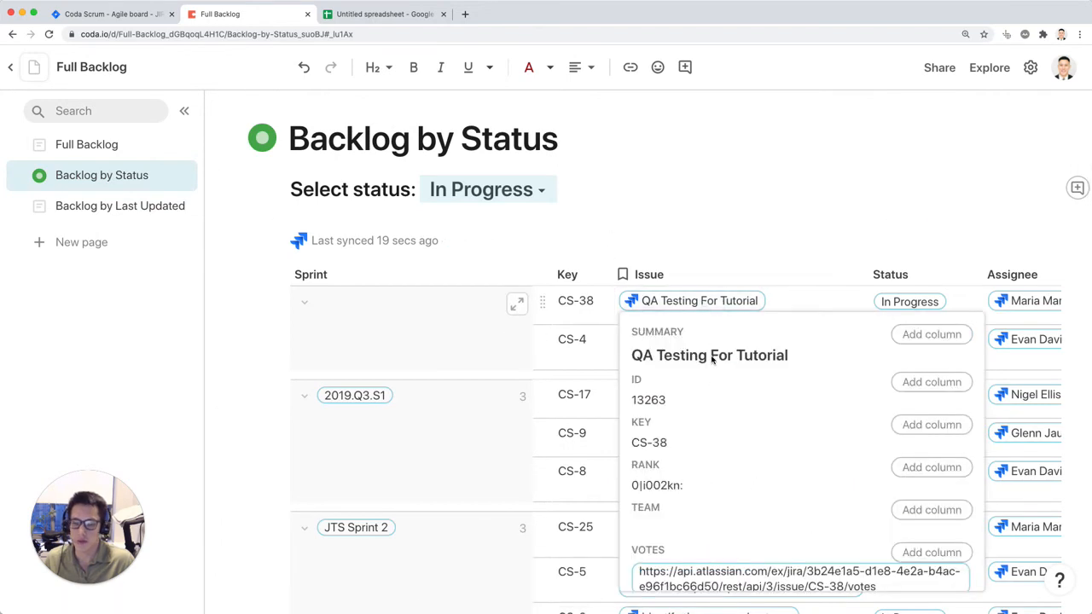
Step: Return to the Backlog by Last Updated page and start a SwitchIf formula in the Update Category column
{"action": "left_click", "coordinate": [88, 206]}
{"action": "left_click", "coordinate": [1017, 314]}
{"action": "type", "text": "=switch("}
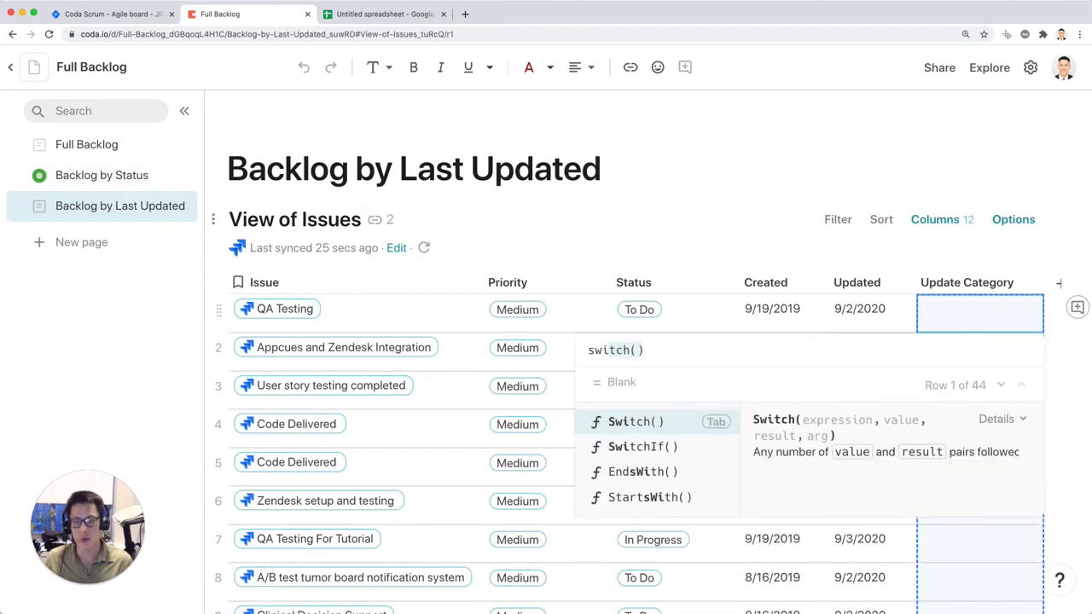
{"action": "key", "text": "Down"}
{"action": "key", "text": "Tab"}
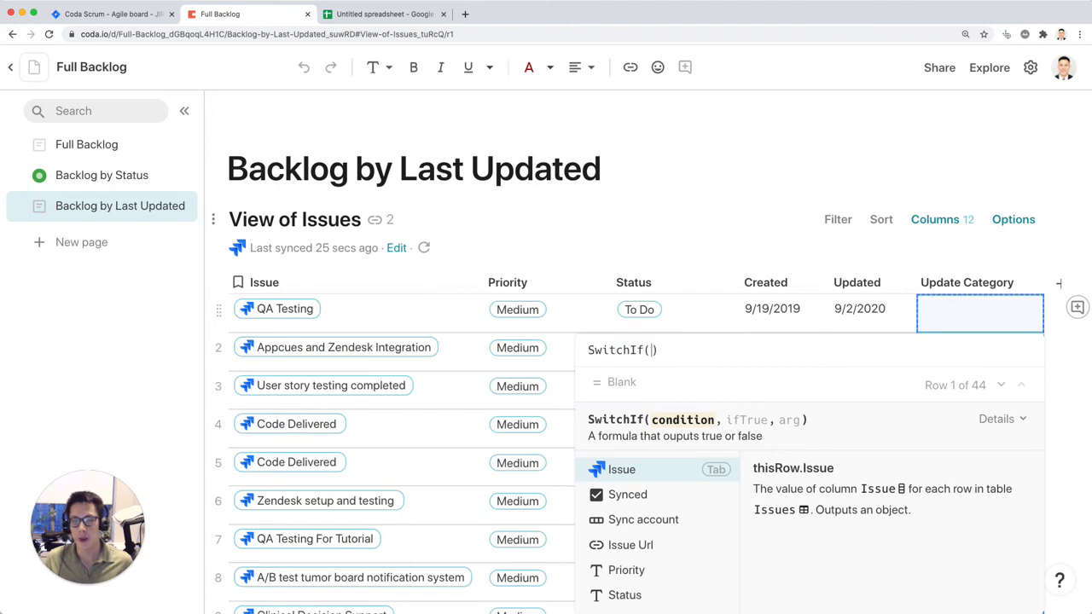
Step: Enter the first SwitchIf condition Updated>=Today()-7 with the result "Last 7 days"
{"action": "type", "text": "updated"}
{"action": "key", "text": "Tab"}
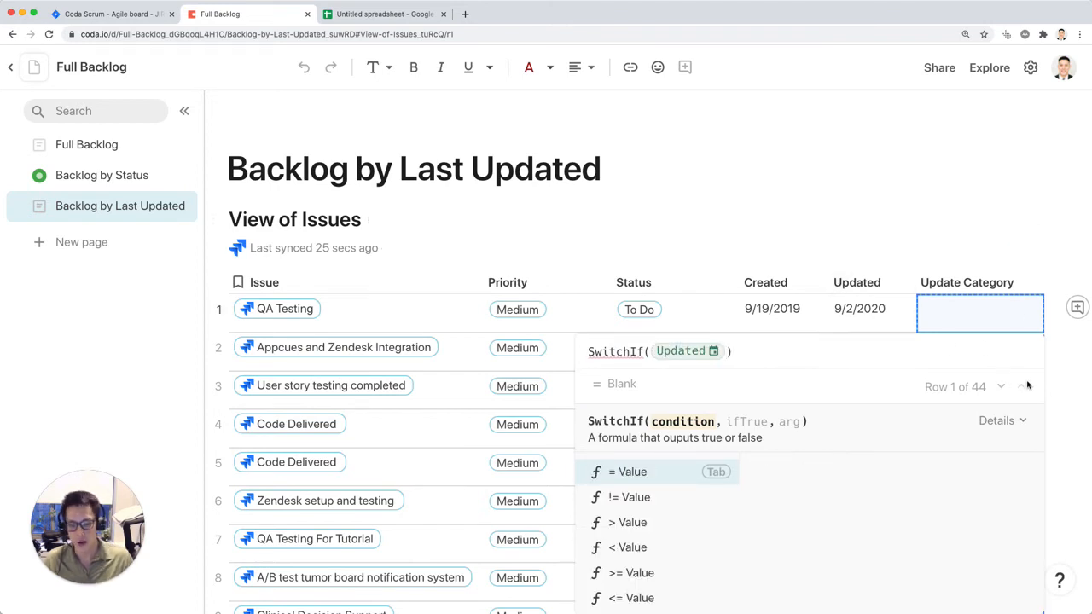
{"action": "type", "text": ">=Today()"}
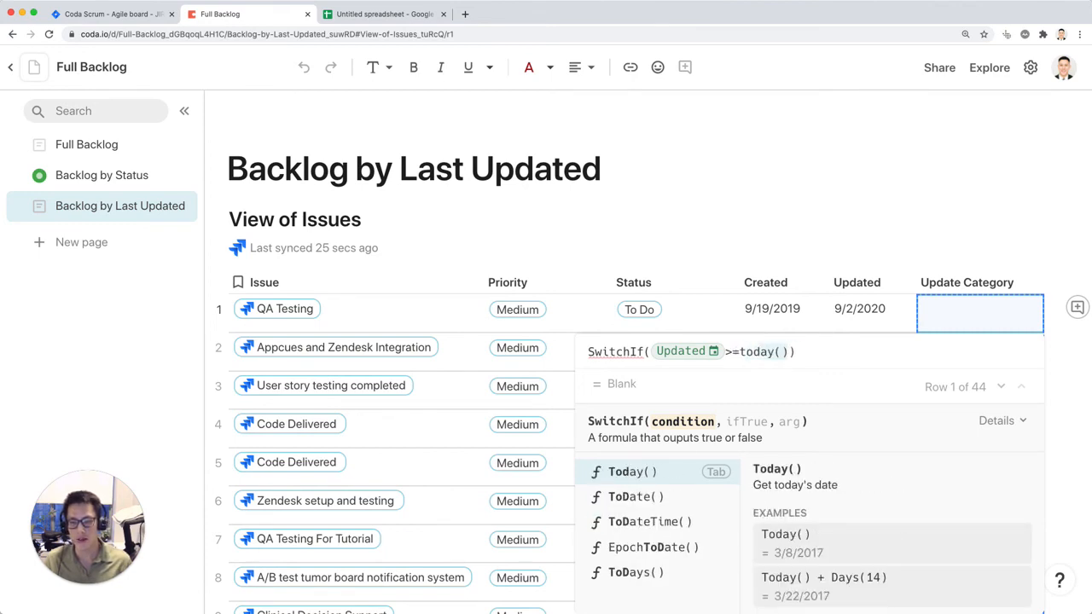
{"action": "key", "text": "Tab"}
{"action": "type", "text": "-7"}
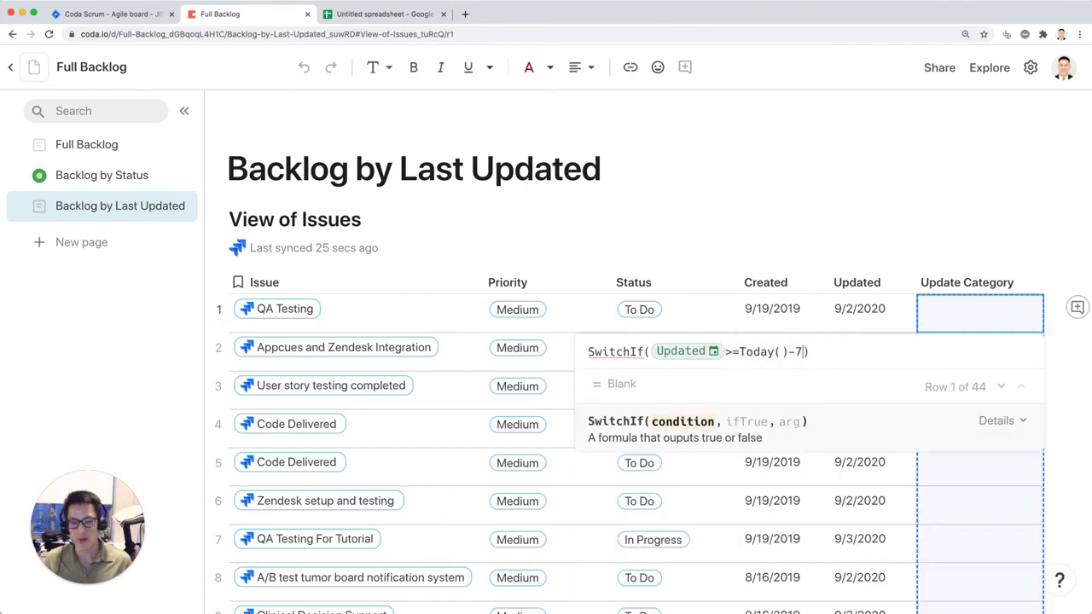
{"action": "type", "text": ",\""}
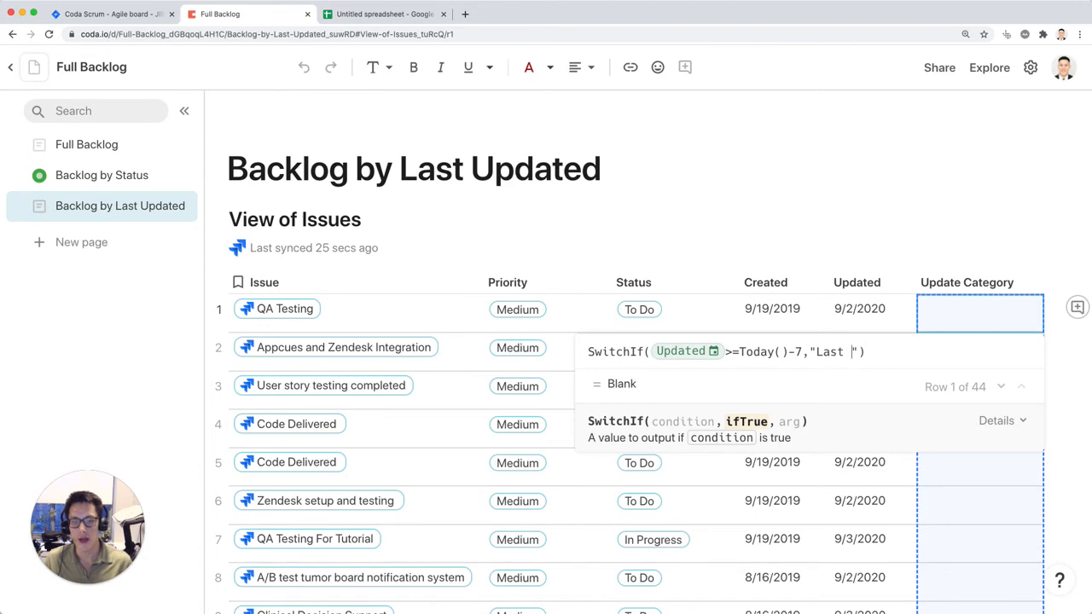
{"action": "type", "text": "Last 7 days"}
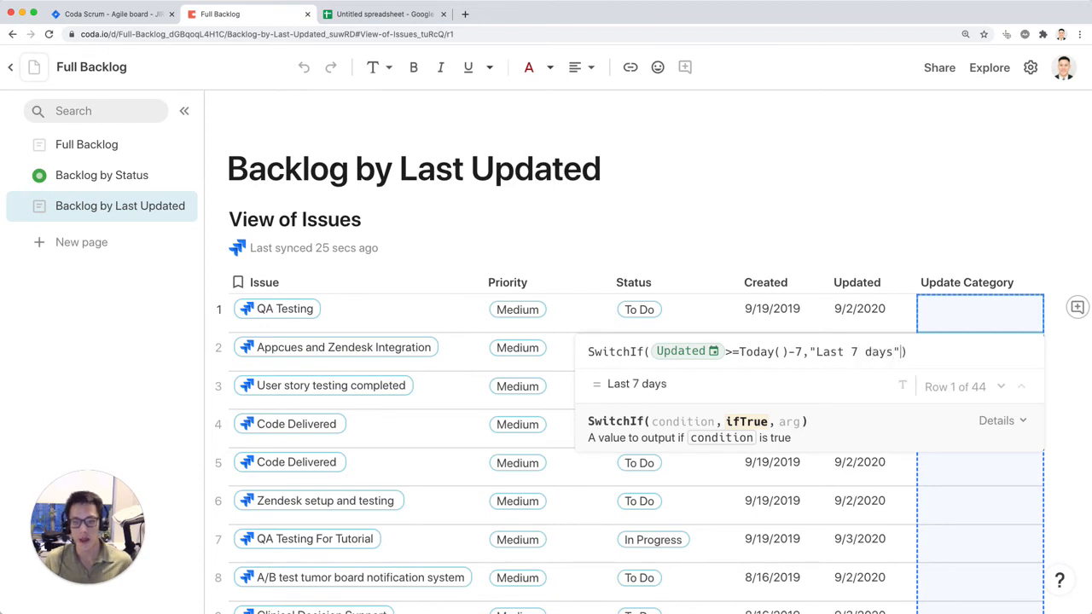
{"action": "type", "text": ",updated"}
Step: Add the second SwitchIf condition Updated>=Today()-90 with the result "Last 90 days"
{"action": "key", "text": "Tab"}
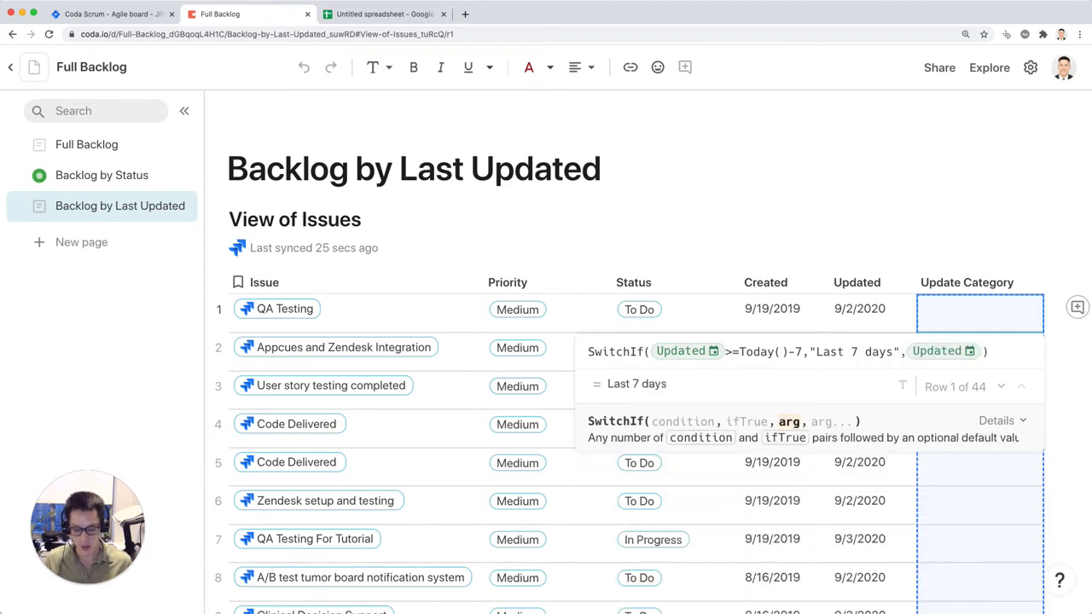
{"action": "type", "text": ">=Today()"}
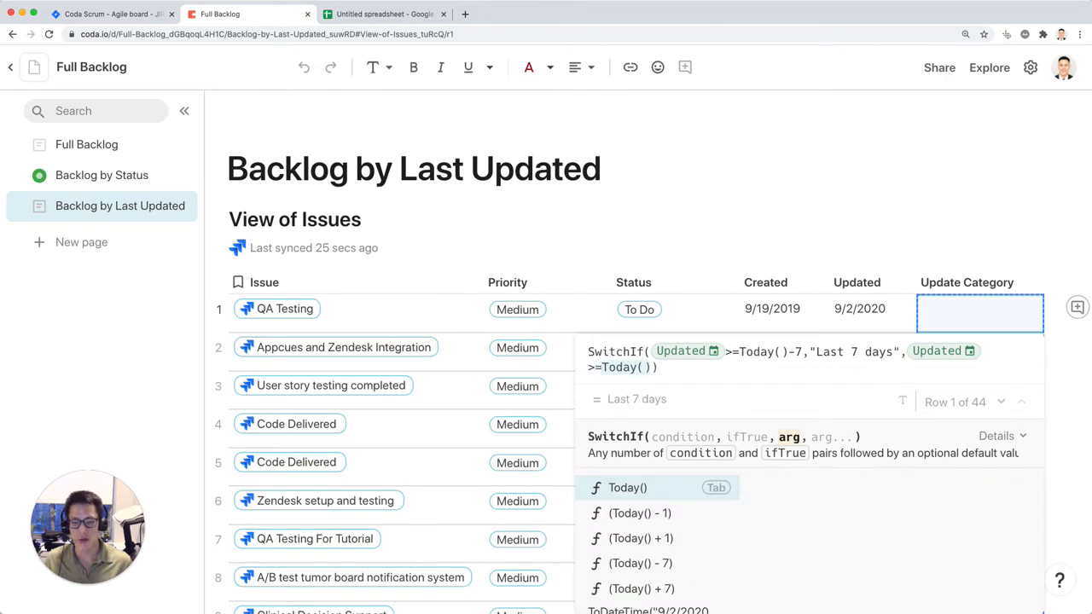
{"action": "key", "text": "Tab"}
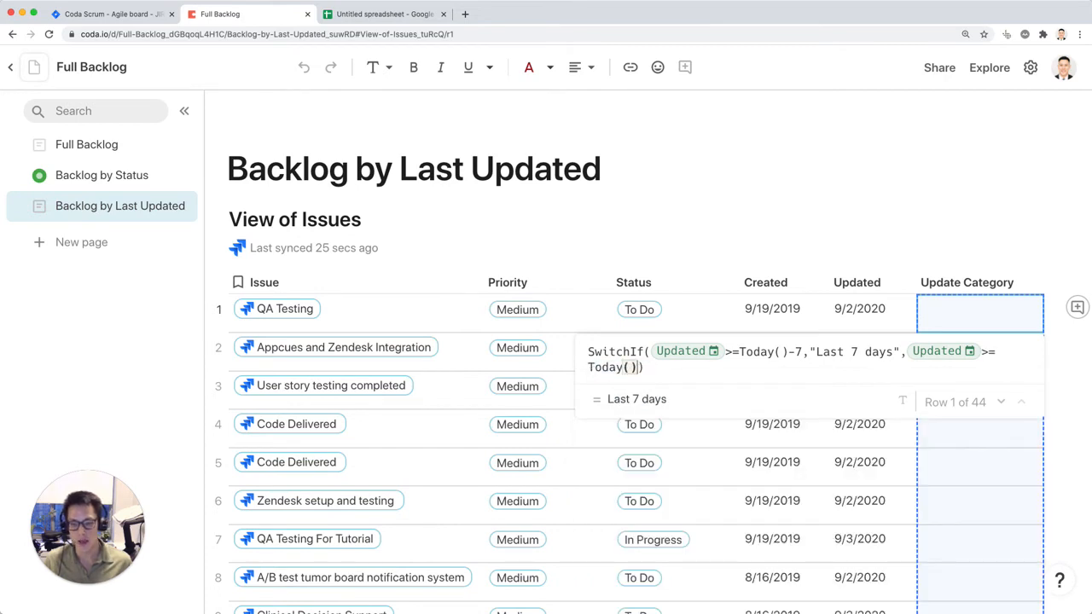
{"action": "type", "text": "-90"}
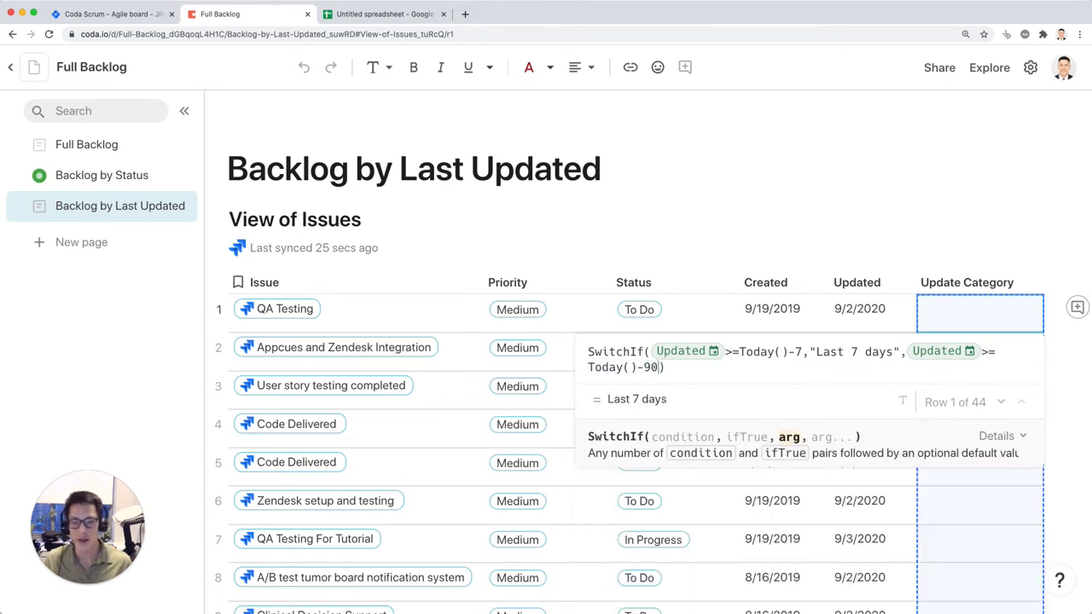
{"action": "type", "text": ",\"u"}
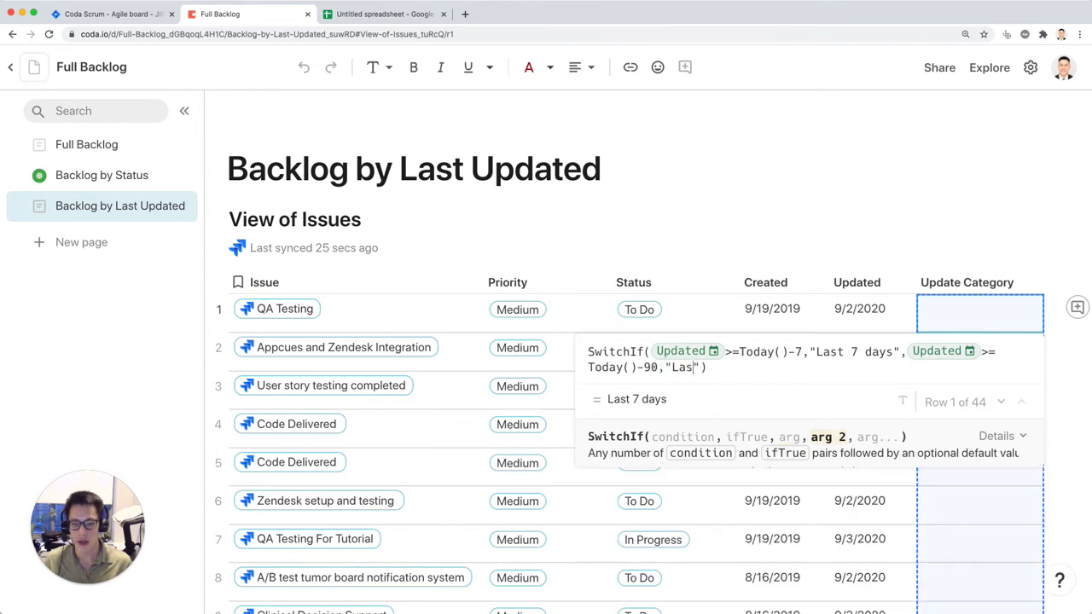
{"action": "type", "text": "ast 90 days\""}
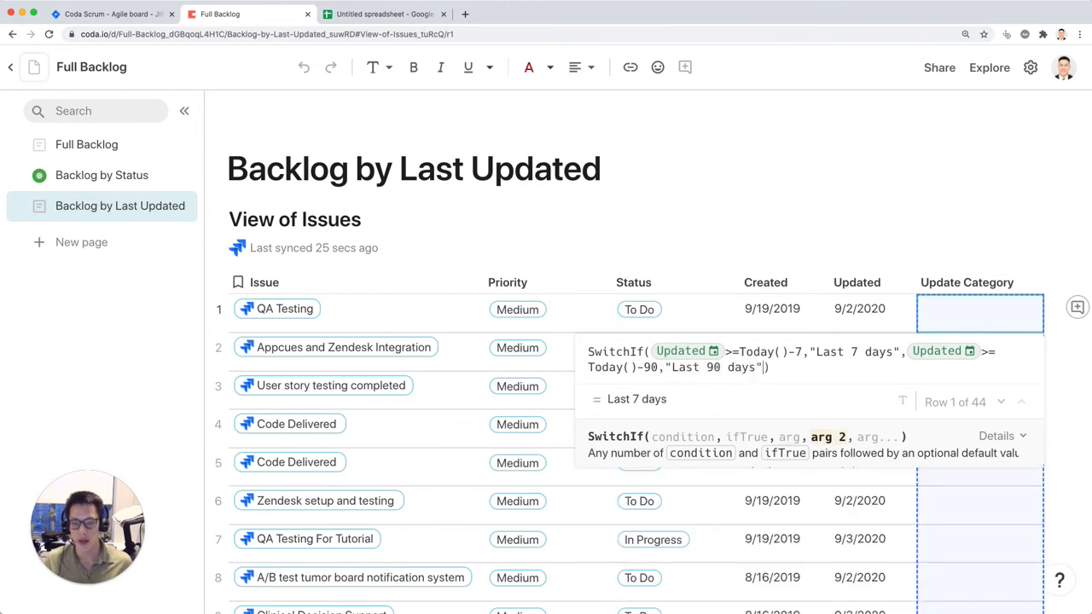
{"action": "type", "text": ",Tru"}
Step: Finish the formula with True() and the result "More than 90 days", and apply it to the Update Category column
{"action": "key", "text": "Tab"}
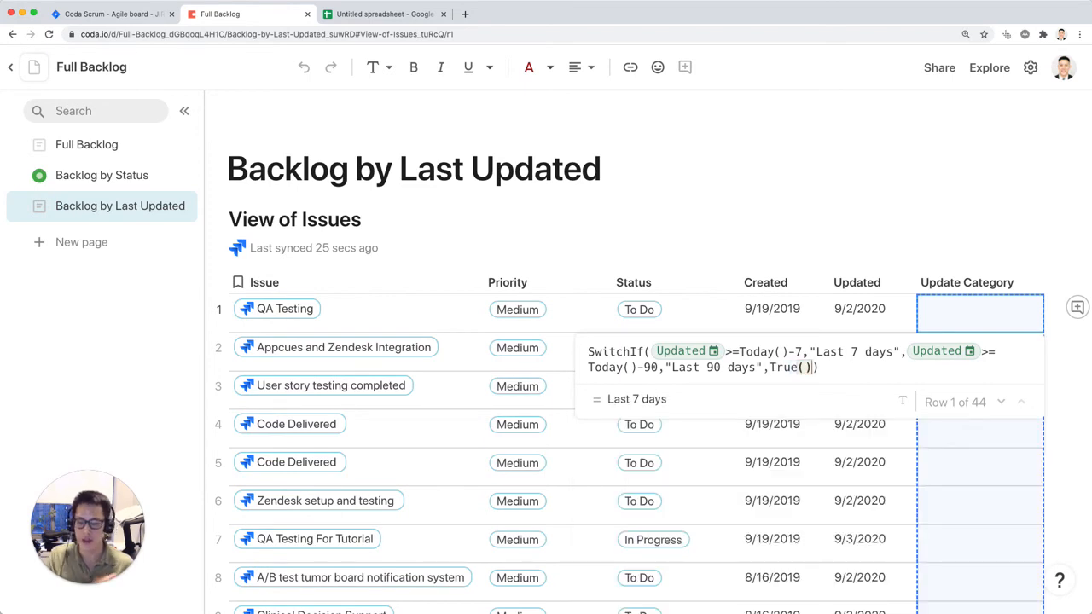
{"action": "type", "text": ",\"More than 90 days"}
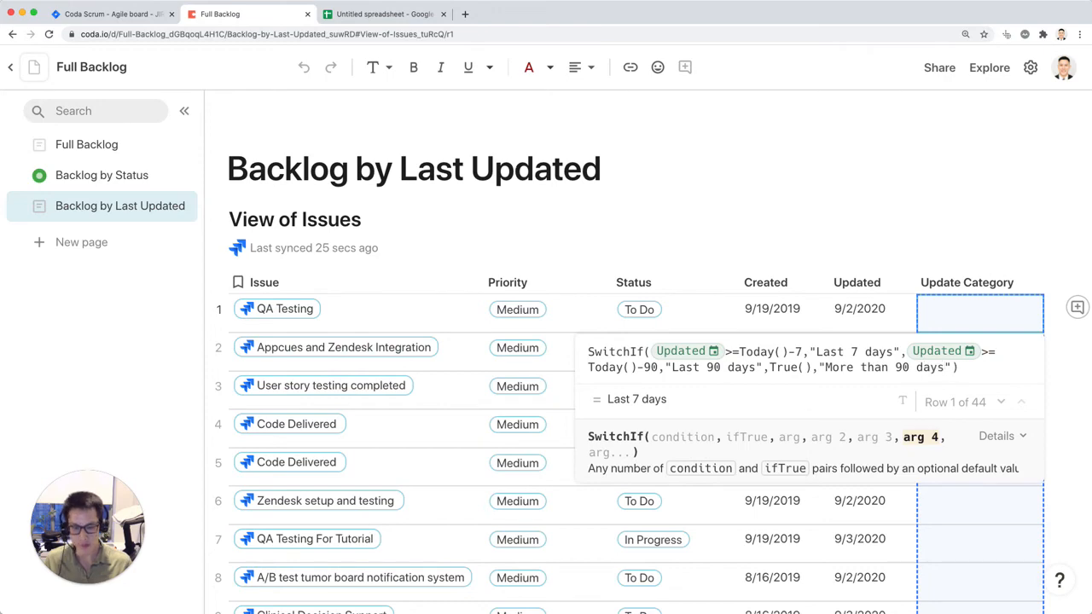
{"action": "key", "text": "Return"}
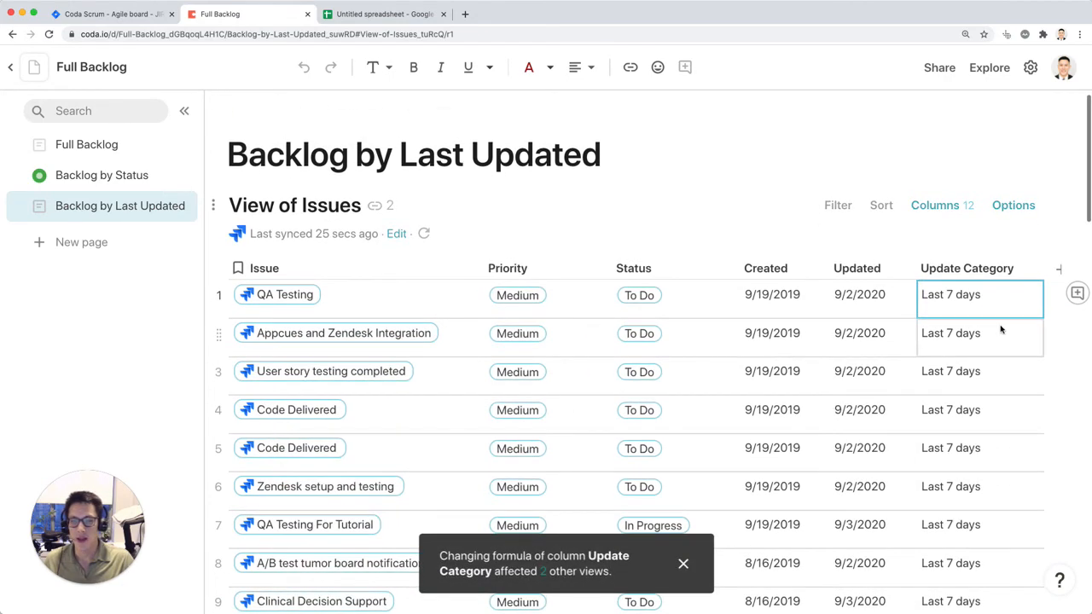
Step: Sort the View of Issues table by the Updated column in descending order
{"action": "key", "text": "super+equal"}
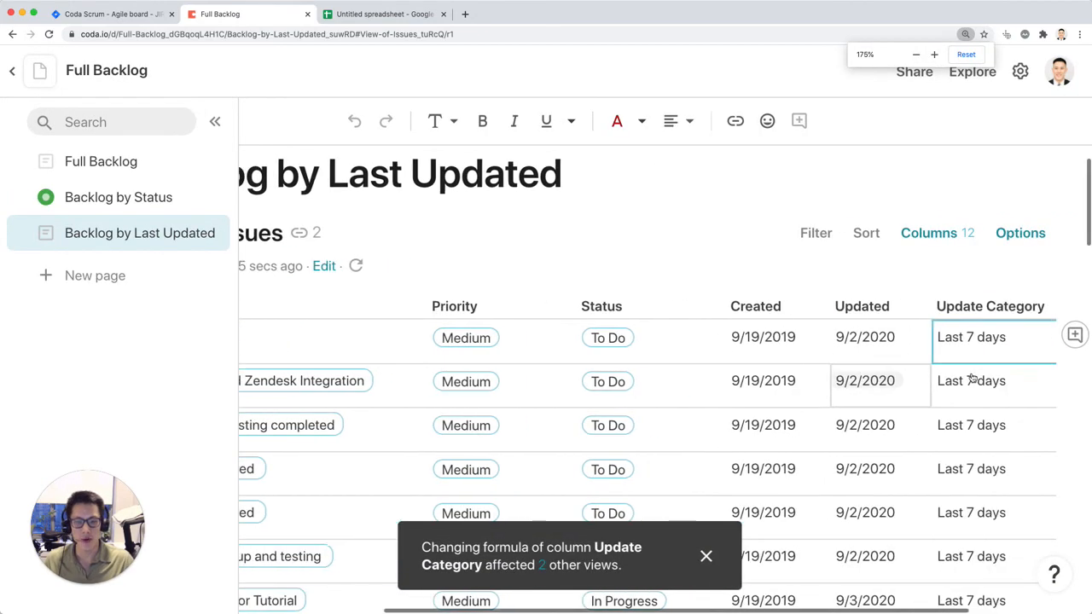
{"action": "scroll", "coordinate": [971, 381], "scroll_direction": "right", "scroll_amount": 3}
{"action": "scroll", "coordinate": [870, 366], "scroll_direction": "down", "scroll_amount": 5}
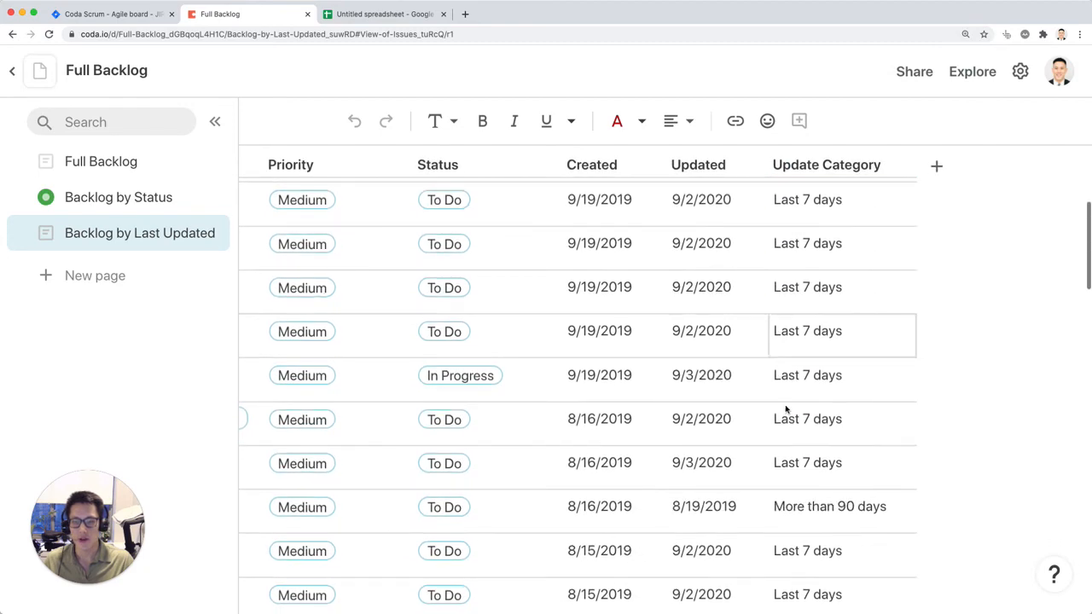
{"action": "scroll", "coordinate": [804, 458], "scroll_direction": "down", "scroll_amount": 3}
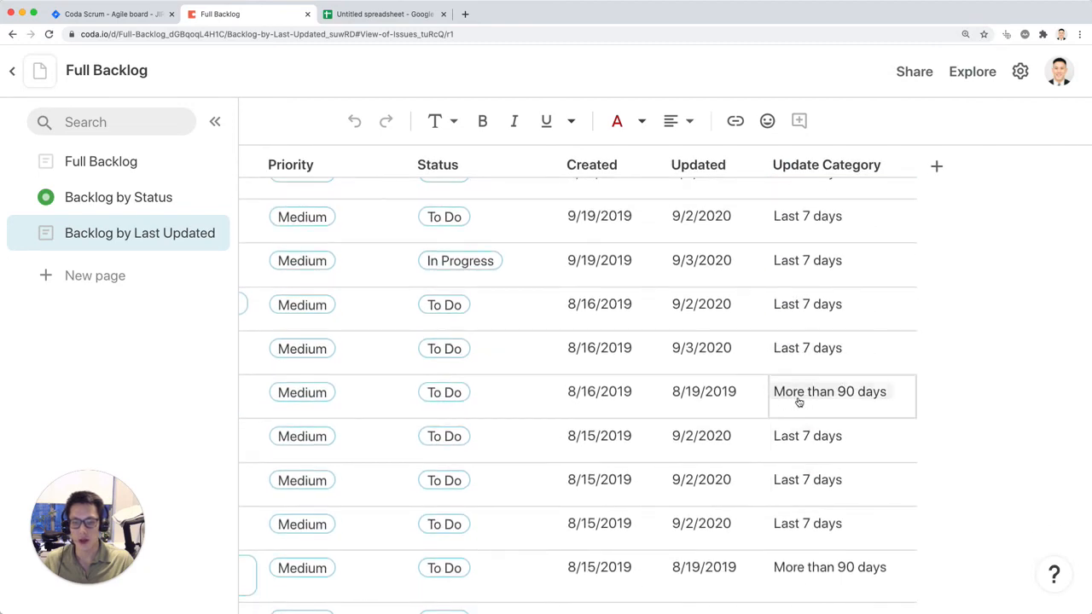
{"action": "scroll", "coordinate": [736, 409], "scroll_direction": "up", "scroll_amount": 6}
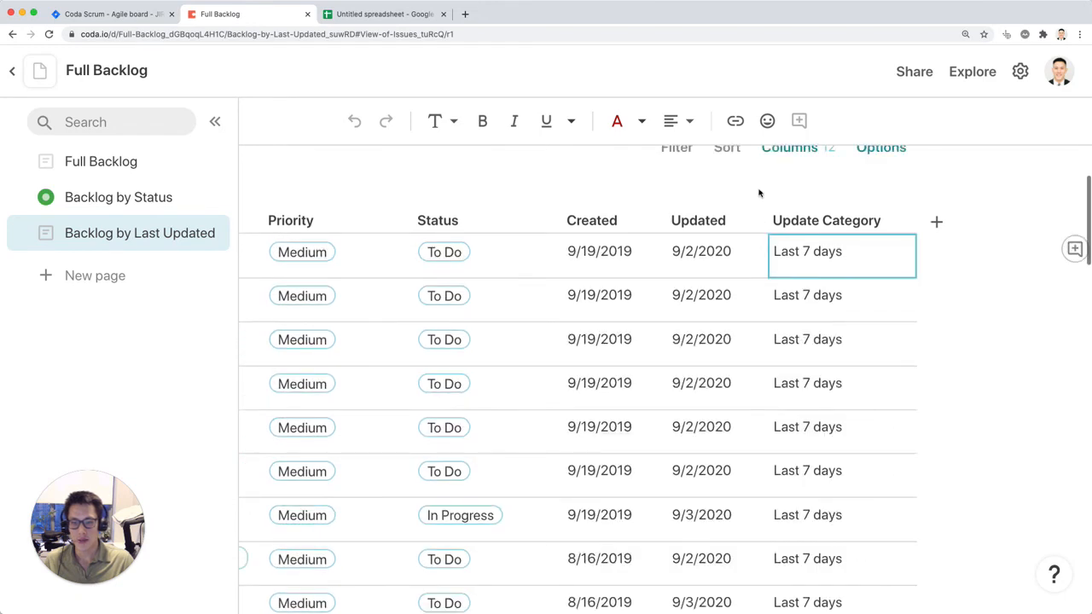
{"action": "left_click", "coordinate": [753, 220]}
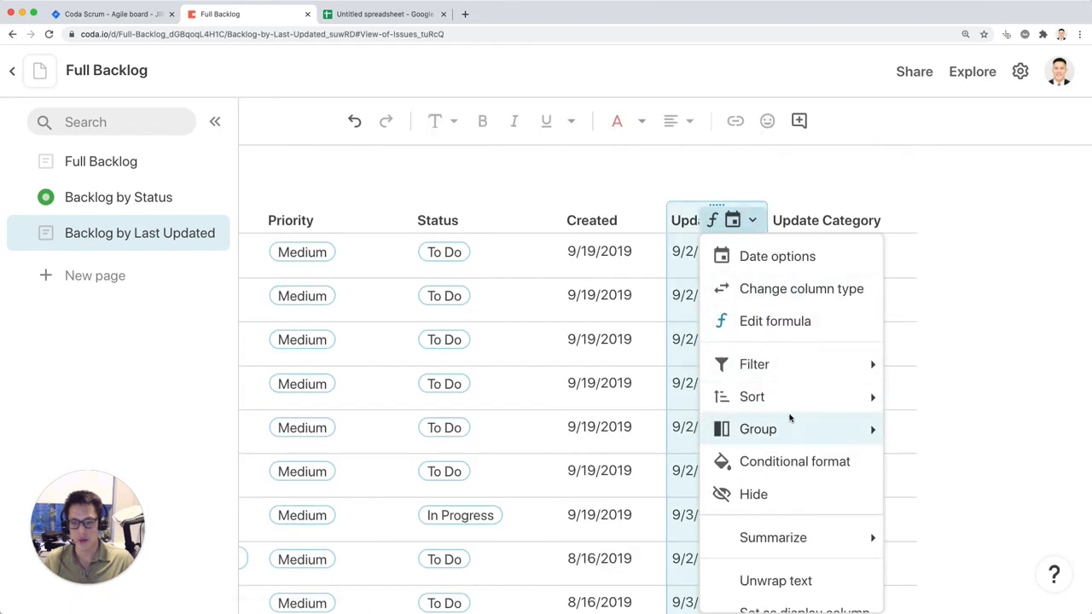
{"action": "mouse_move", "coordinate": [804, 397]}
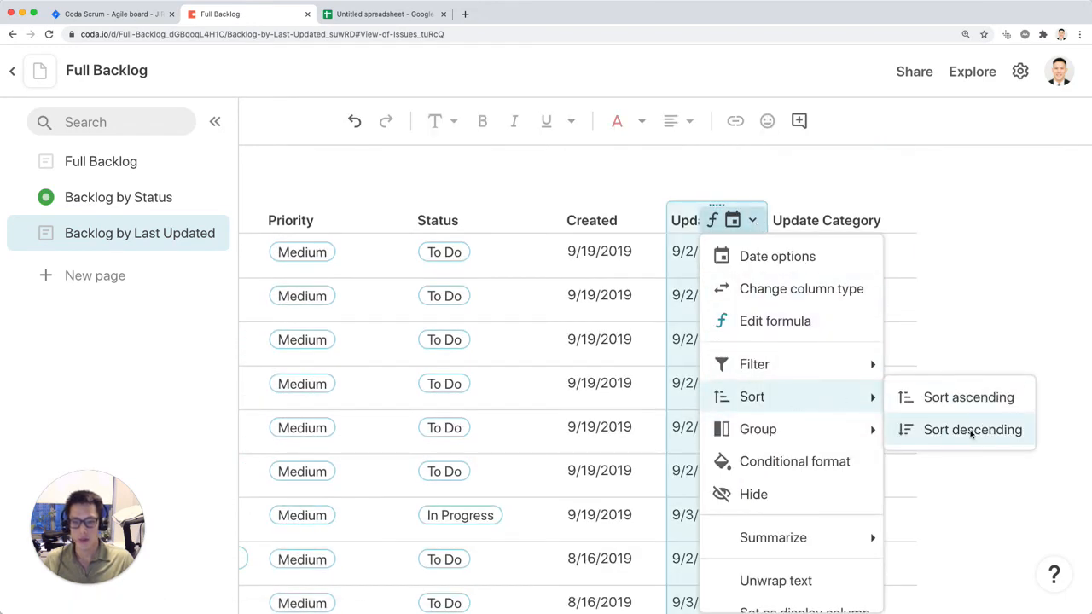
{"action": "left_click", "coordinate": [967, 431]}
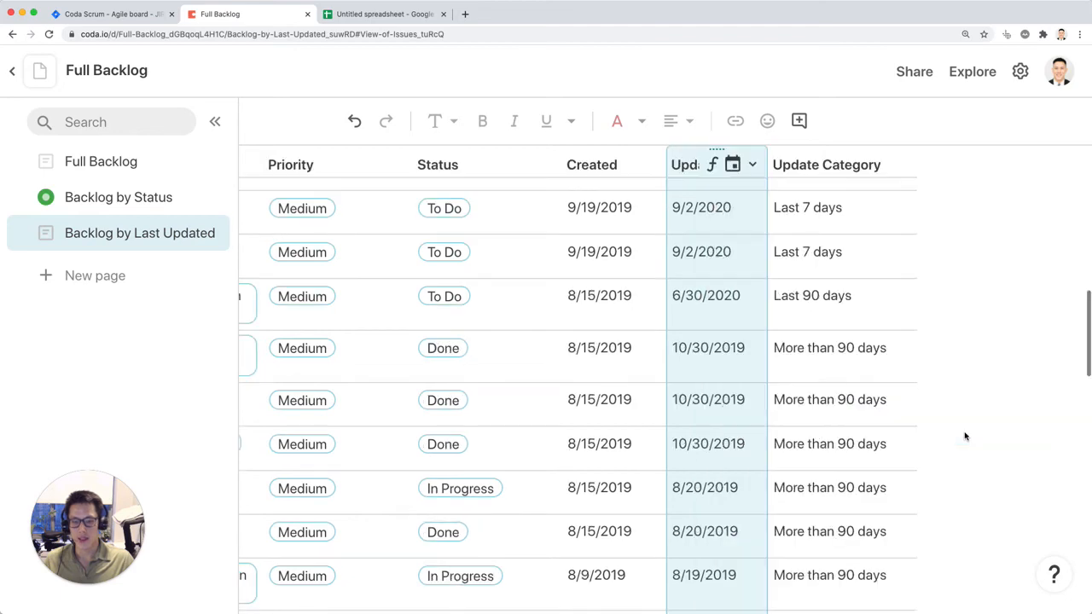
Step: Hide the Created column in the Backlog by Last Updated view
{"action": "key", "text": "super+equal"}
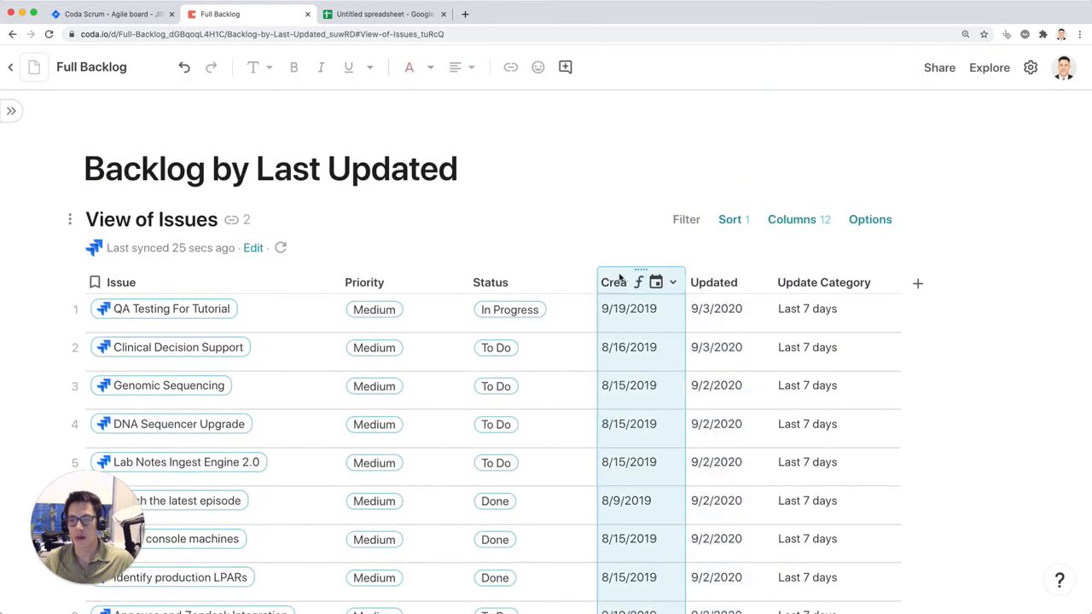
{"action": "left_click", "coordinate": [671, 283]}
{"action": "left_click", "coordinate": [715, 491]}
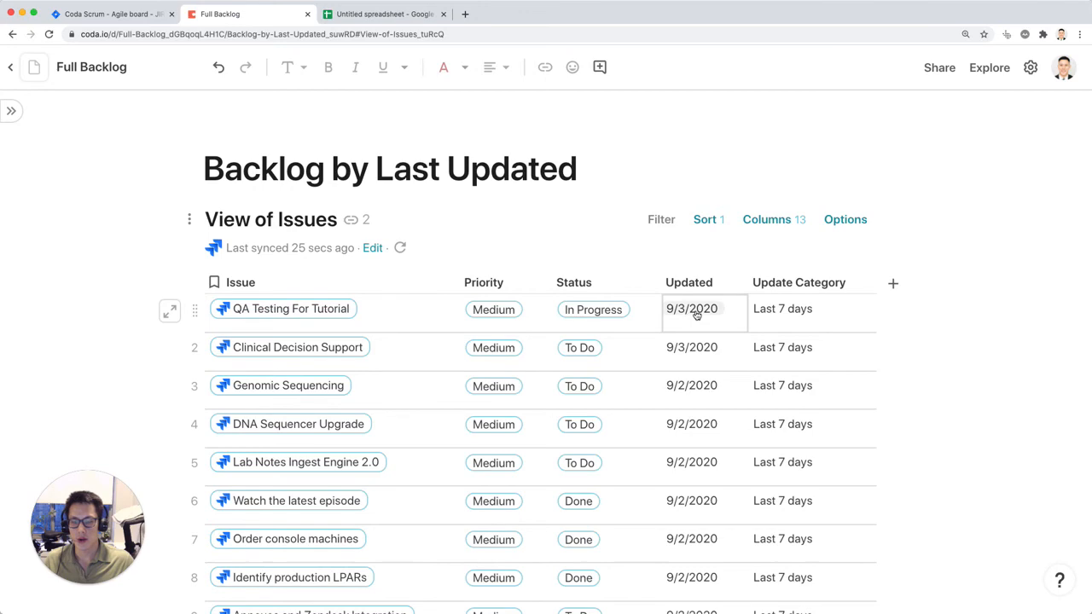
Step: Check the Update Category labels against the Updated dates throughout the sorted table
{"action": "scroll", "coordinate": [696, 314], "scroll_direction": "down", "scroll_amount": 3}
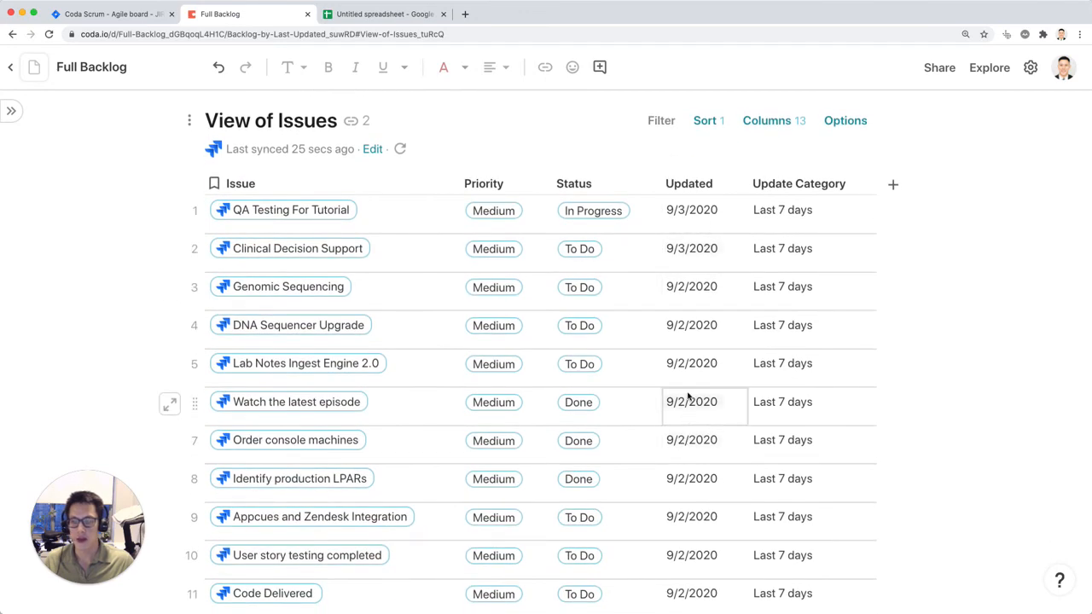
{"action": "scroll", "coordinate": [688, 397], "scroll_direction": "down", "scroll_amount": 8}
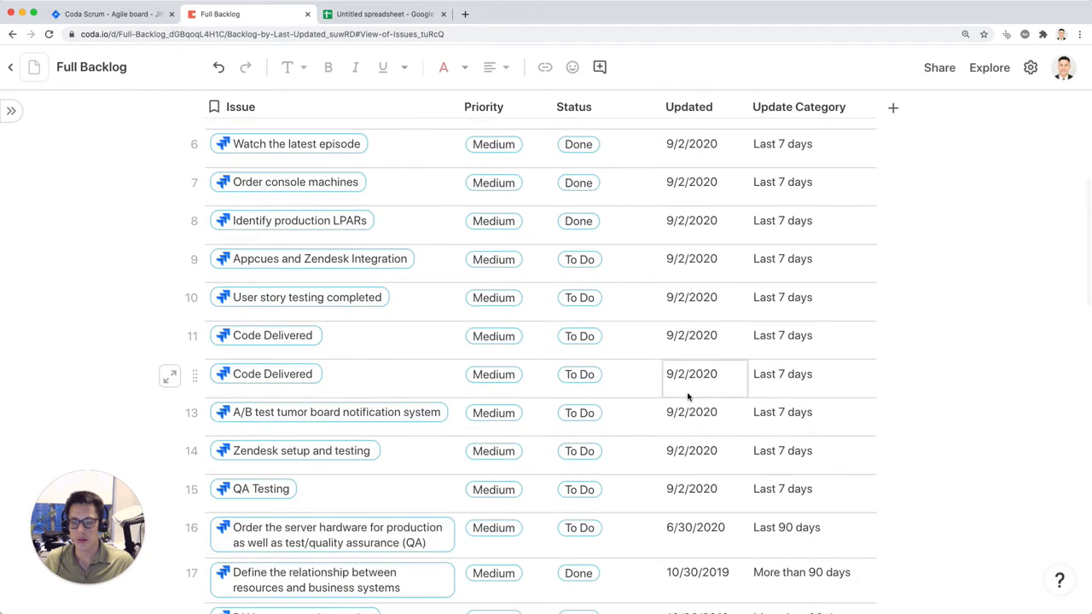
{"action": "scroll", "coordinate": [688, 396], "scroll_direction": "down", "scroll_amount": 2}
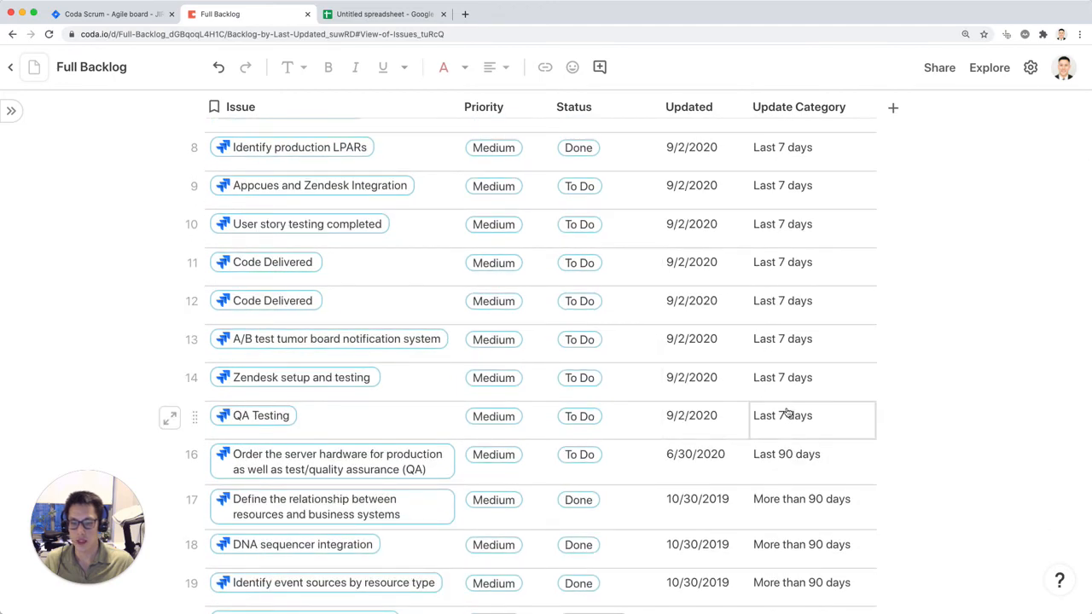
{"action": "scroll", "coordinate": [768, 401], "scroll_direction": "down", "scroll_amount": 2}
{"action": "scroll", "coordinate": [811, 371], "scroll_direction": "down", "scroll_amount": 6}
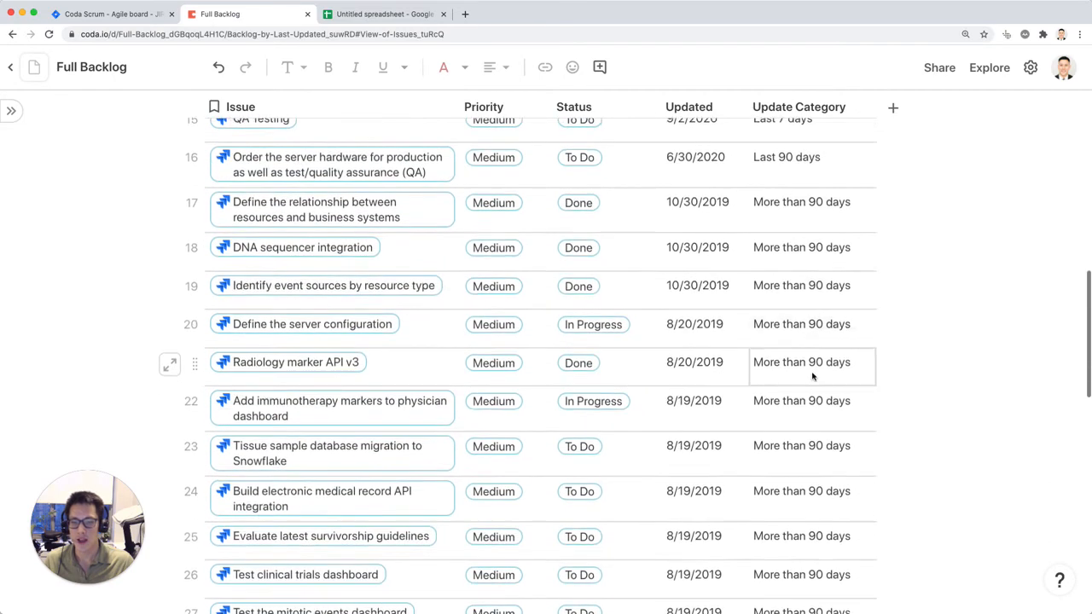
{"action": "scroll", "coordinate": [813, 376], "scroll_direction": "down", "scroll_amount": 1}
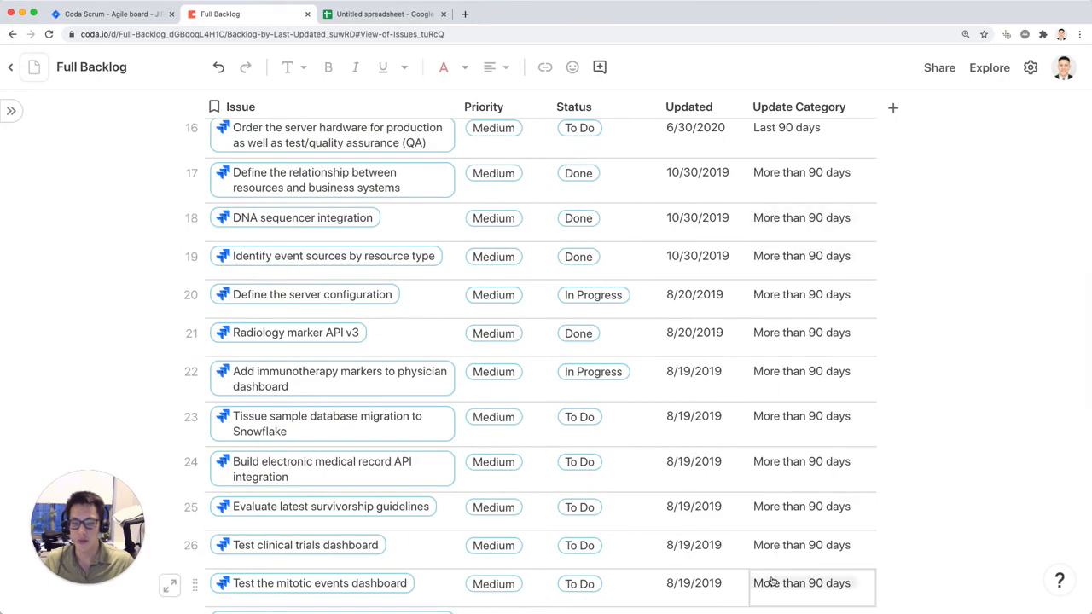
{"action": "scroll", "coordinate": [751, 499], "scroll_direction": "down", "scroll_amount": 15}
{"action": "scroll", "coordinate": [751, 499], "scroll_direction": "up", "scroll_amount": 20}
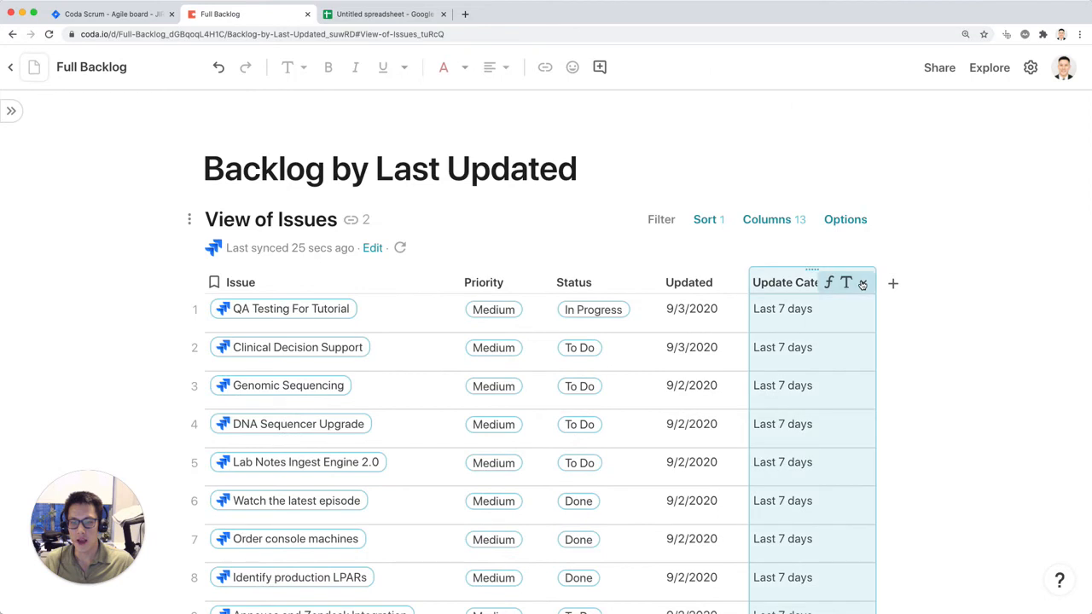
Step: Group the table by Update Category across the top
{"action": "left_click", "coordinate": [863, 284]}
{"action": "mouse_move", "coordinate": [914, 468]}
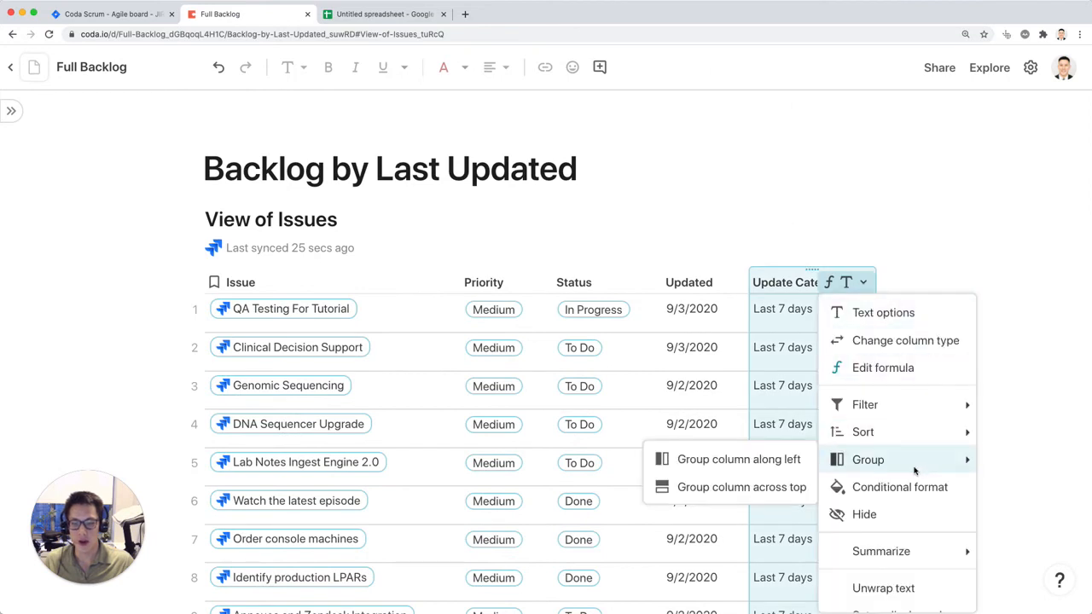
{"action": "left_click", "coordinate": [790, 487]}
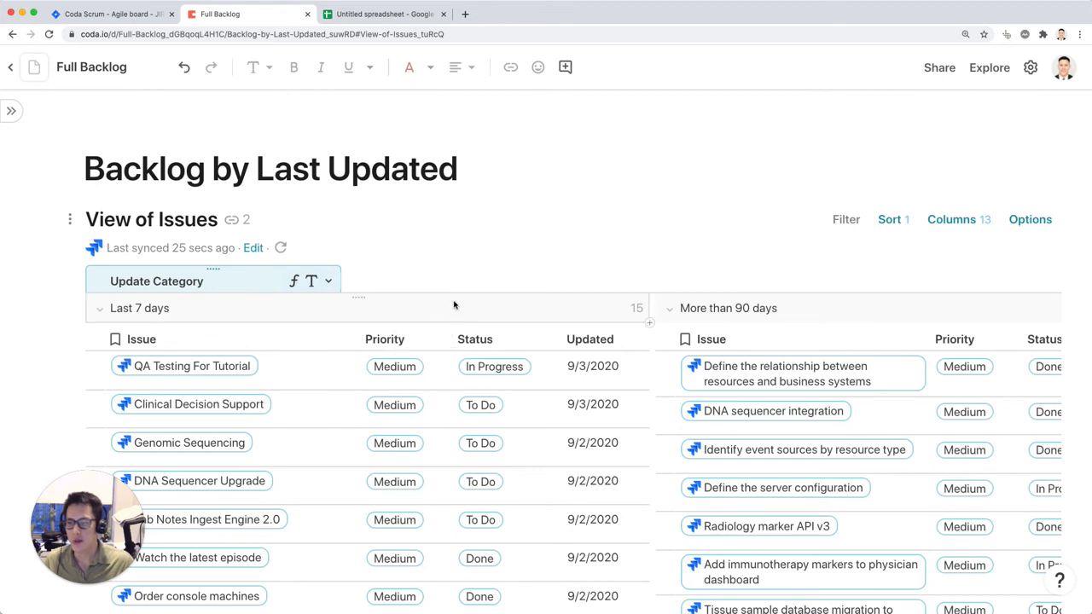
Step: Add a conditional format rule to the view for Update Category containing "Last 7 Days"
{"action": "scroll", "coordinate": [452, 306], "scroll_direction": "right", "scroll_amount": 10}
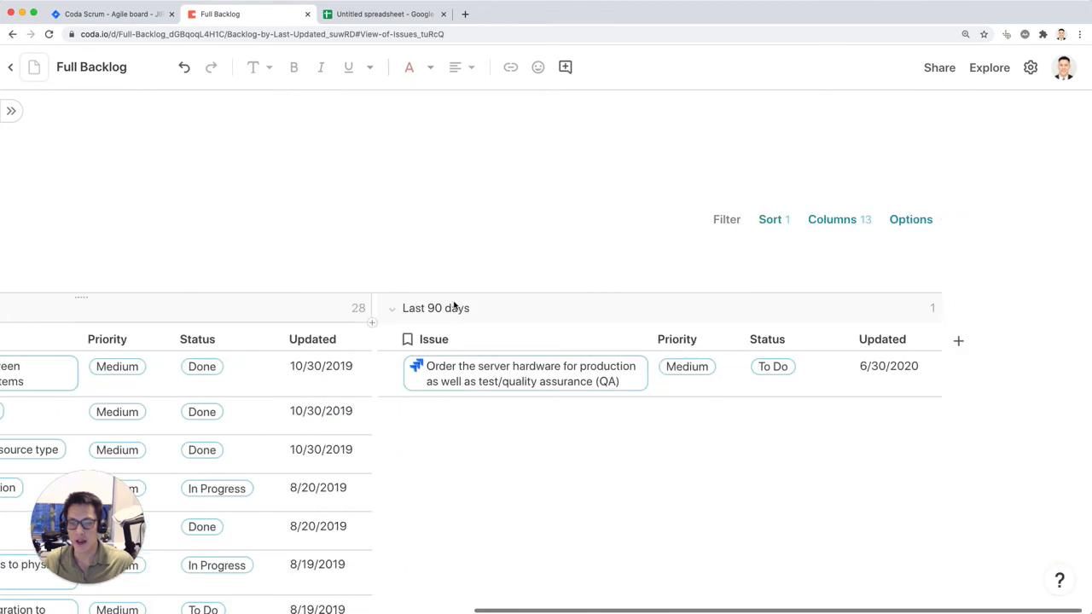
{"action": "left_click", "coordinate": [910, 219]}
{"action": "left_click", "coordinate": [941, 512]}
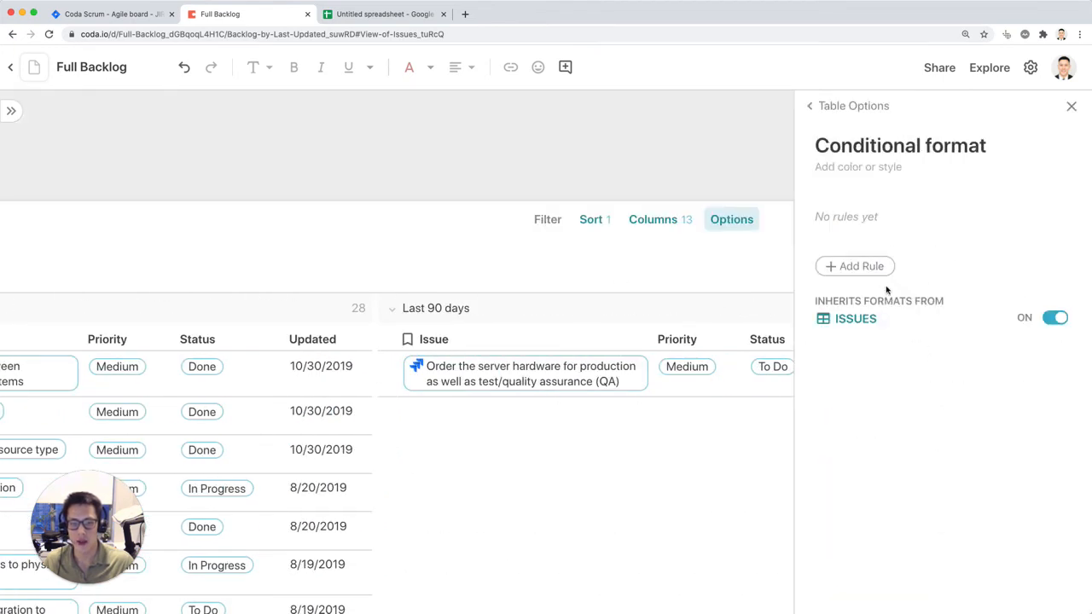
{"action": "left_click", "coordinate": [865, 266]}
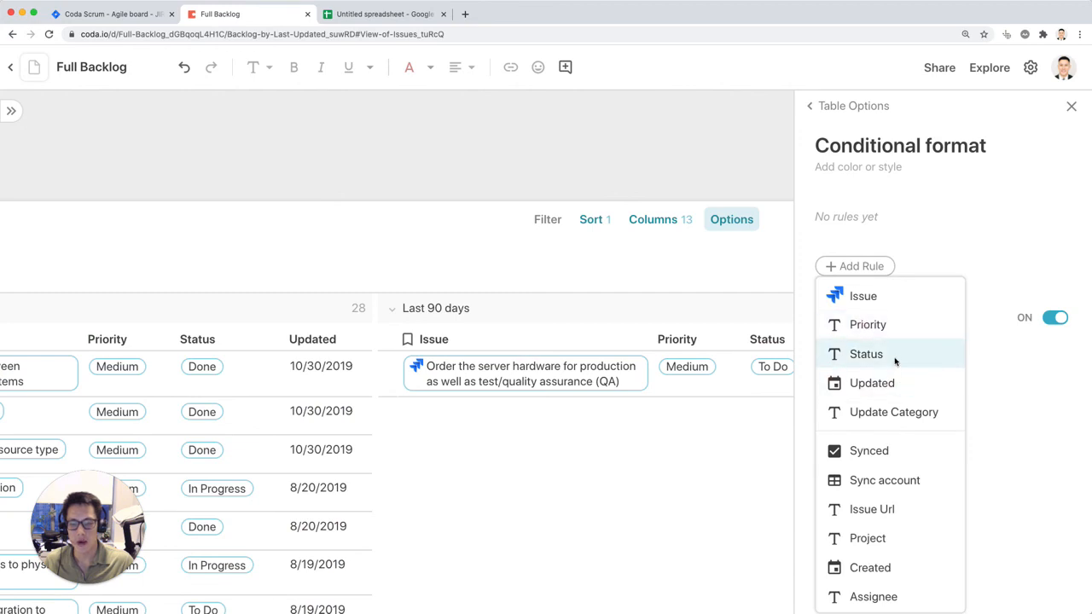
{"action": "left_click", "coordinate": [887, 412]}
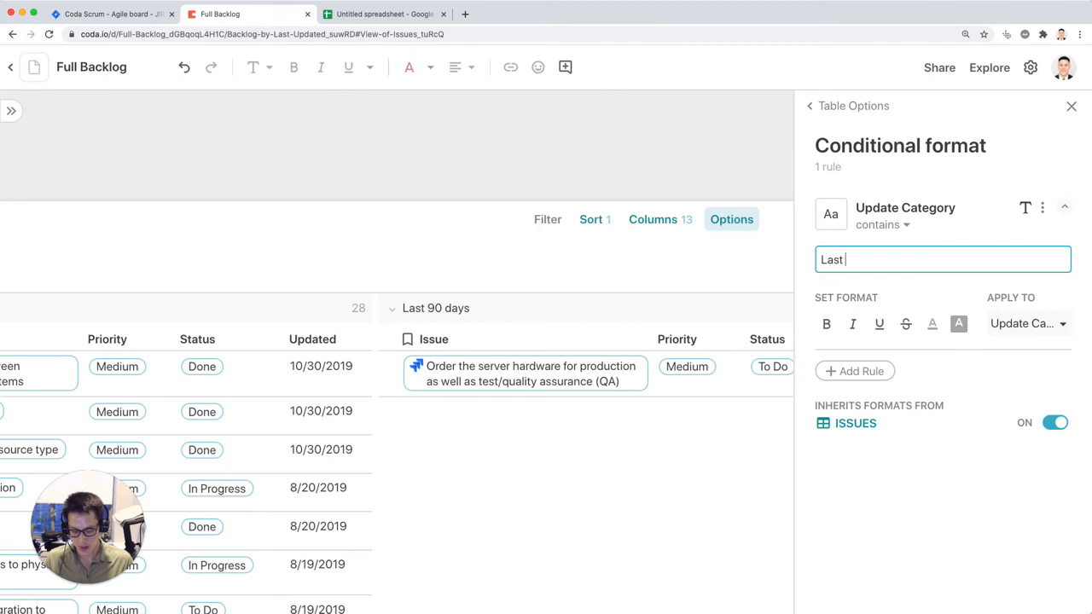
{"action": "key", "text": "Return"}
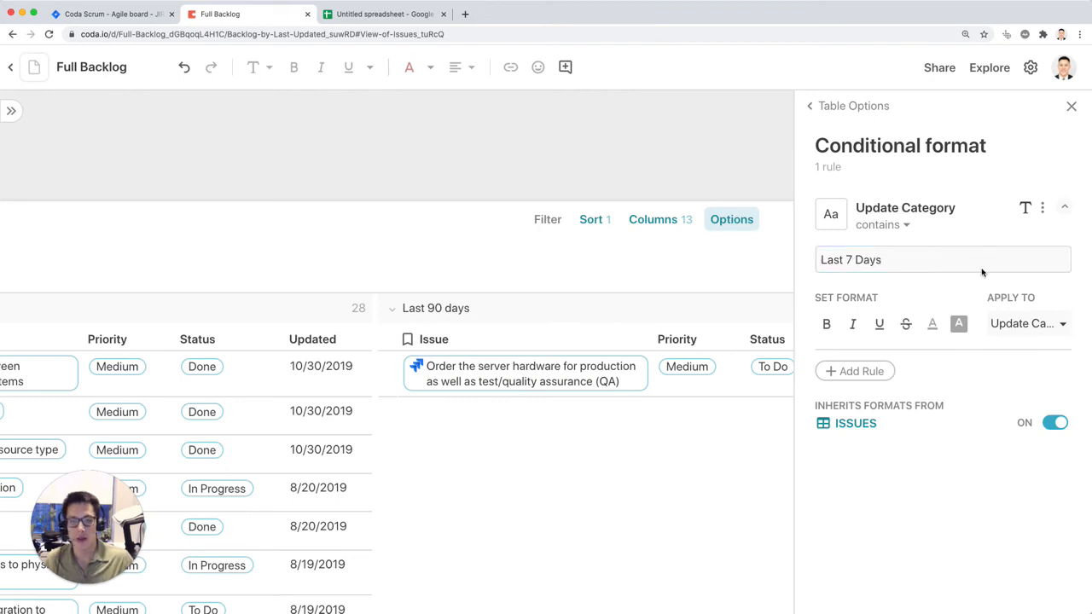
Step: Give the "Last 7 Days" rule a light green background and apply it to all columns
{"action": "left_click", "coordinate": [960, 324]}
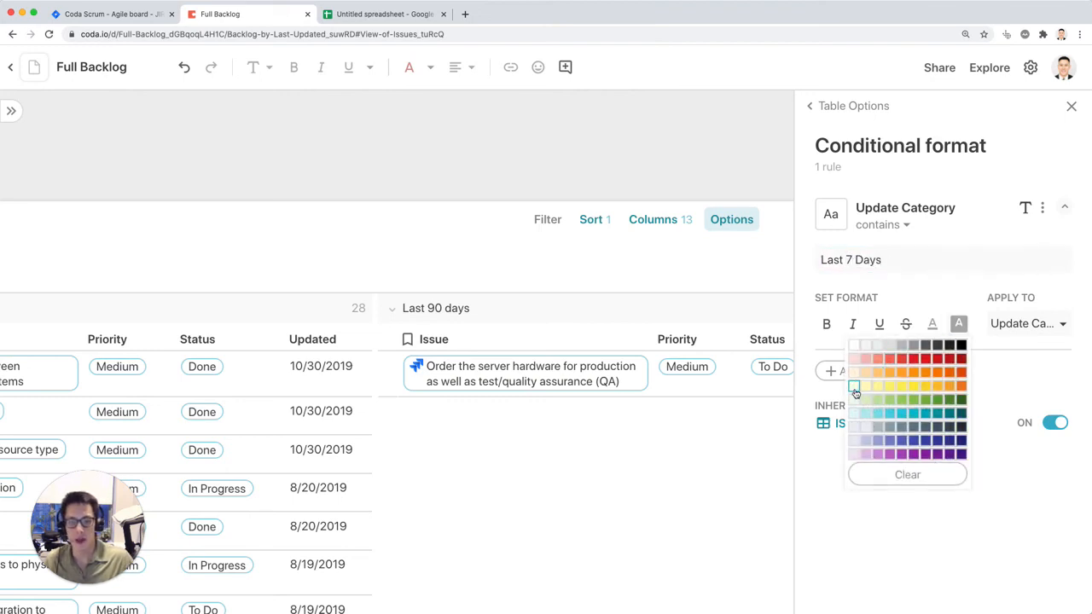
{"action": "left_click", "coordinate": [864, 398]}
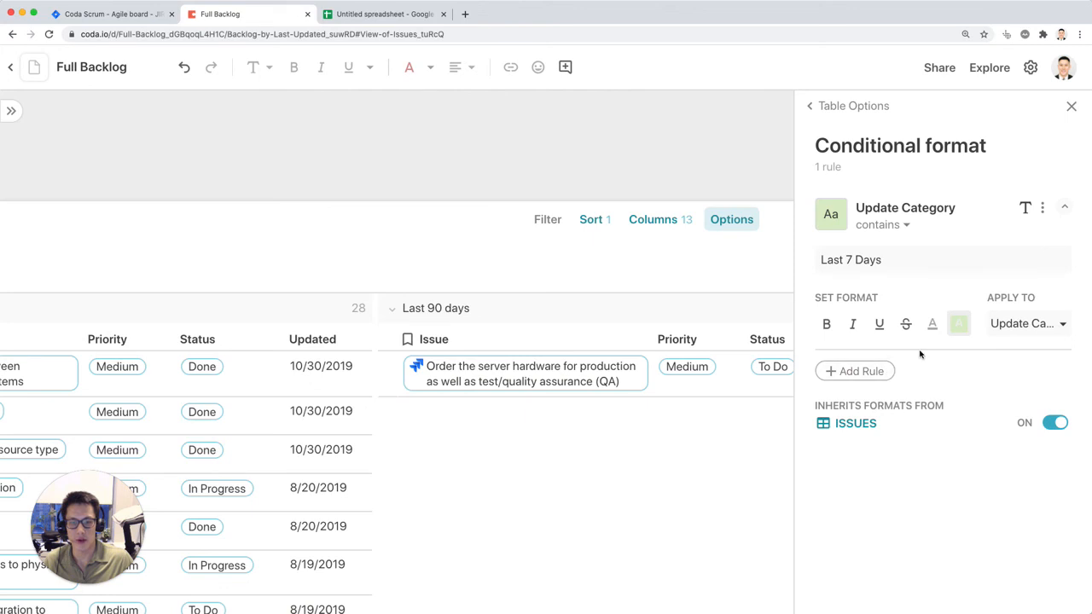
{"action": "left_click", "coordinate": [1012, 332]}
{"action": "left_click", "coordinate": [865, 349]}
Step: Duplicate the green Update Category rule twice to have three conditional format rules
{"action": "left_click", "coordinate": [1044, 211]}
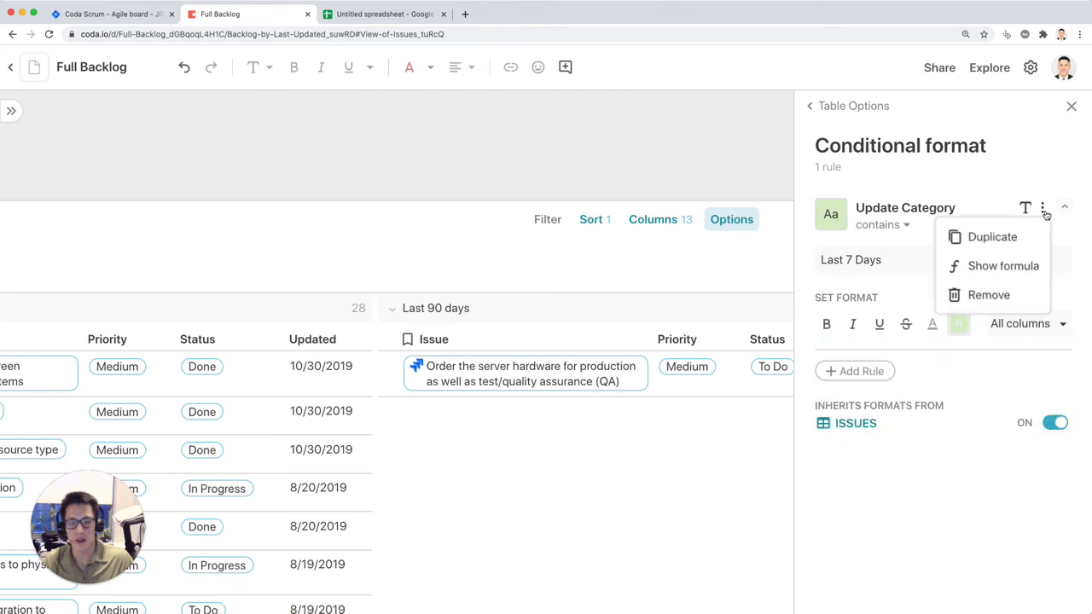
{"action": "left_click", "coordinate": [1039, 237]}
{"action": "left_click", "coordinate": [1042, 268]}
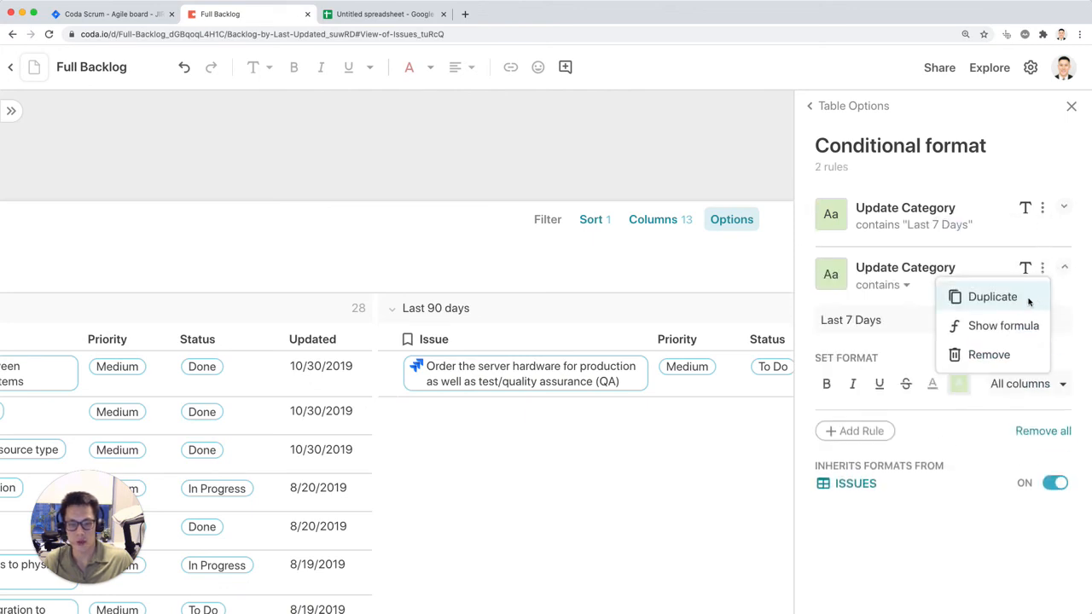
{"action": "left_click", "coordinate": [1029, 302]}
Step: Change the second rule to match "Last 90 Days" and give it a light yellow background
{"action": "left_click", "coordinate": [937, 286]}
{"action": "left_click", "coordinate": [888, 321]}
{"action": "type", "text": "L"}
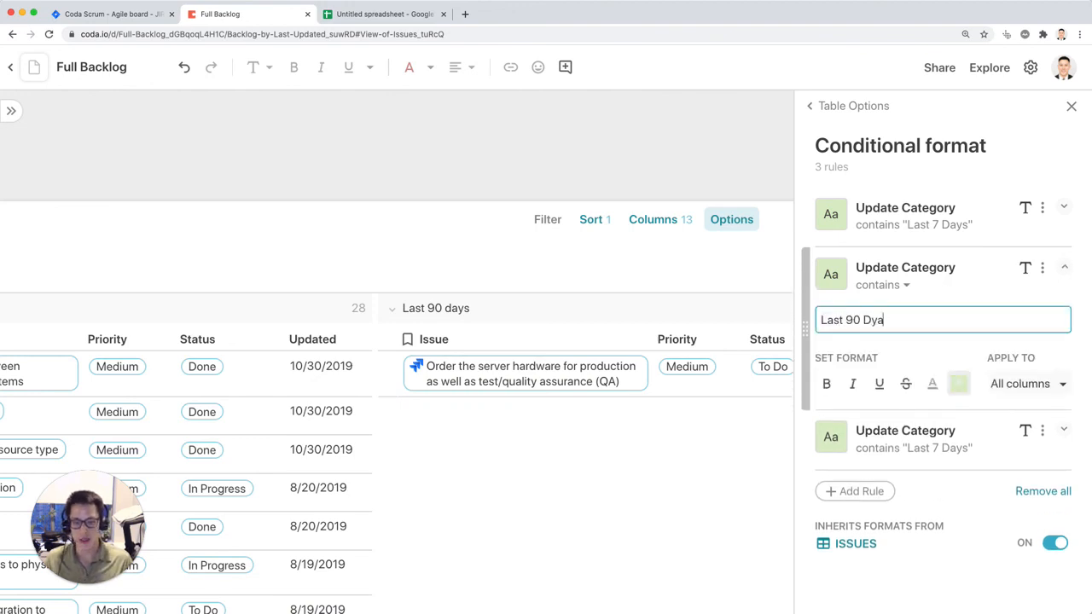
{"action": "left_click", "coordinate": [959, 384]}
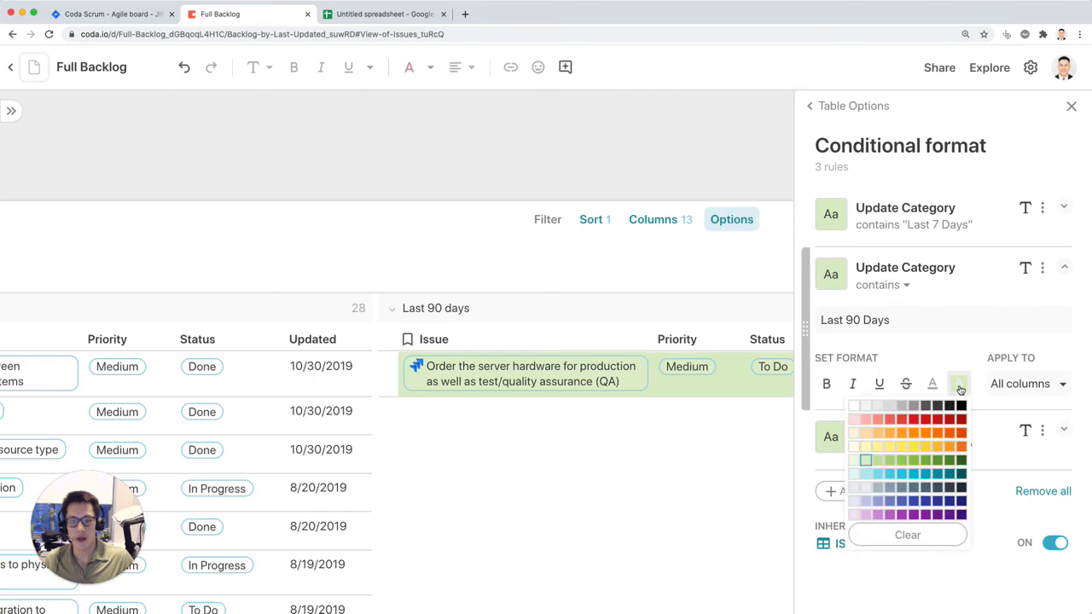
{"action": "left_click", "coordinate": [864, 448]}
{"action": "left_click", "coordinate": [1063, 384]}
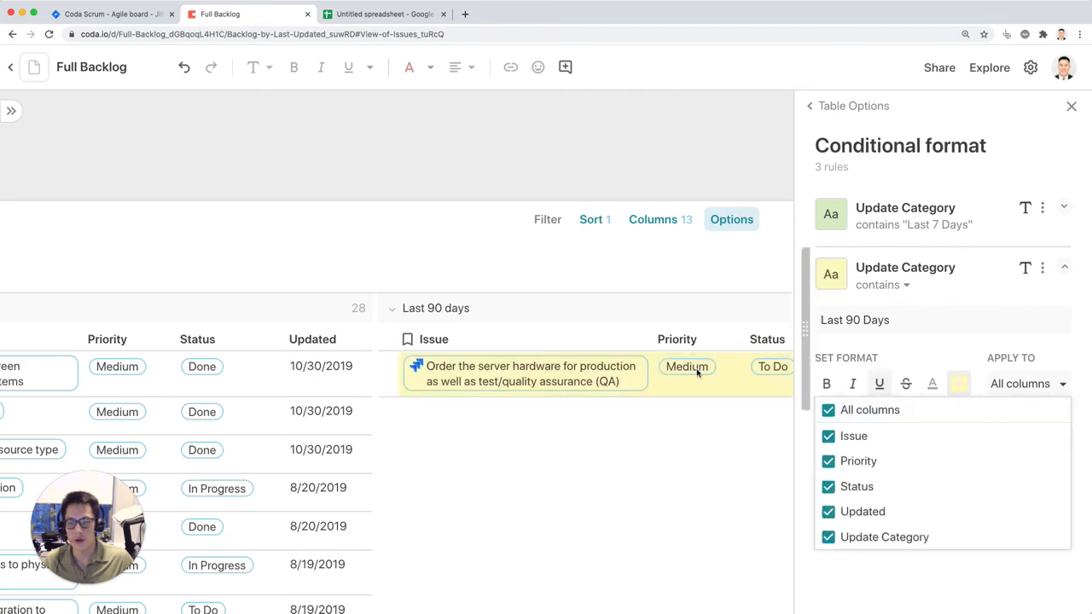
{"action": "left_click", "coordinate": [662, 474]}
Step: Change the first rule's match text to "Last 7 days" and check the highlighting across the groups
{"action": "scroll", "coordinate": [661, 470], "scroll_direction": "left", "scroll_amount": 10}
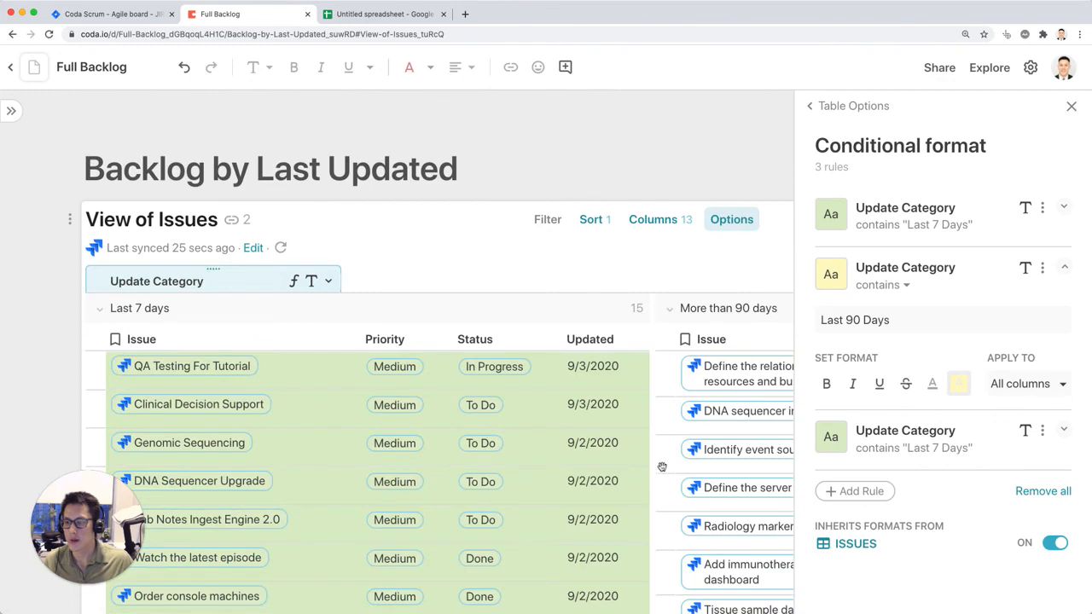
{"action": "scroll", "coordinate": [661, 469], "scroll_direction": "right", "scroll_amount": 15}
{"action": "left_click", "coordinate": [945, 220]}
{"action": "left_click", "coordinate": [860, 260]}
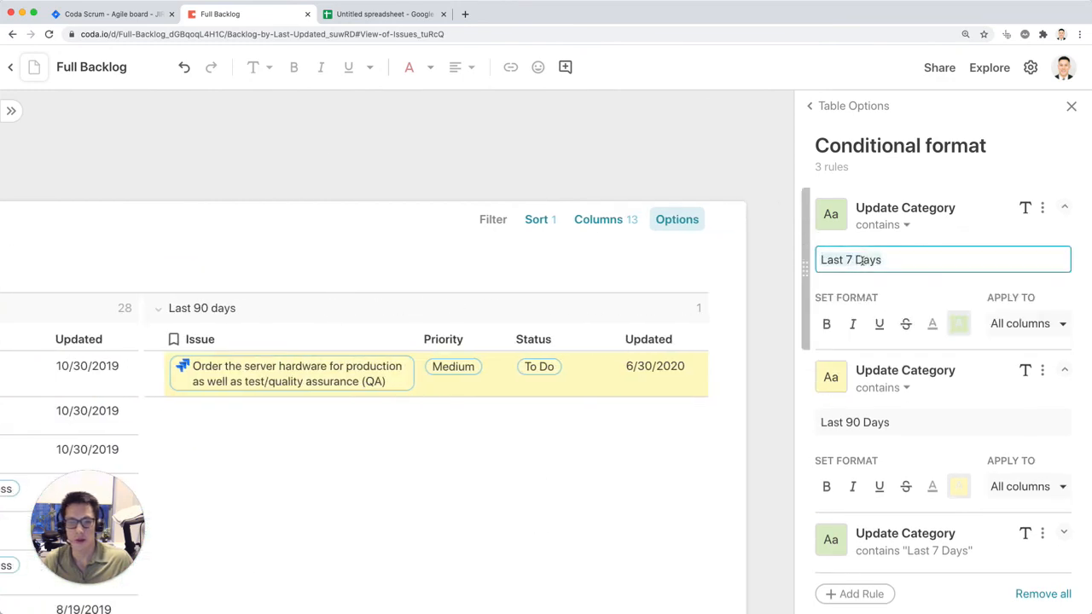
{"action": "key", "text": "Return"}
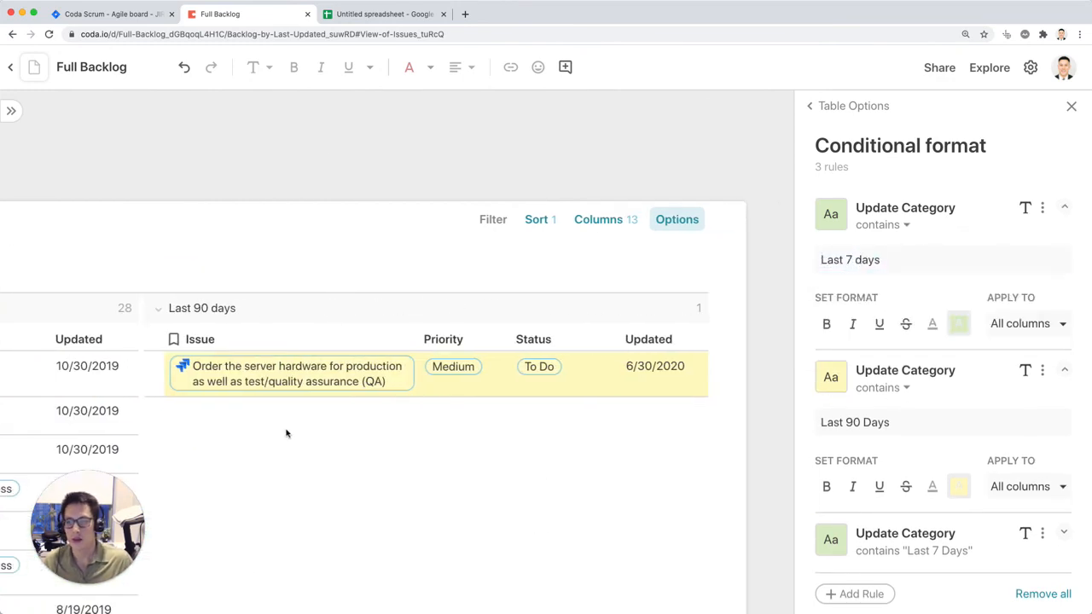
{"action": "scroll", "coordinate": [285, 431], "scroll_direction": "left", "scroll_amount": 15}
{"action": "scroll", "coordinate": [285, 428], "scroll_direction": "right", "scroll_amount": 15}
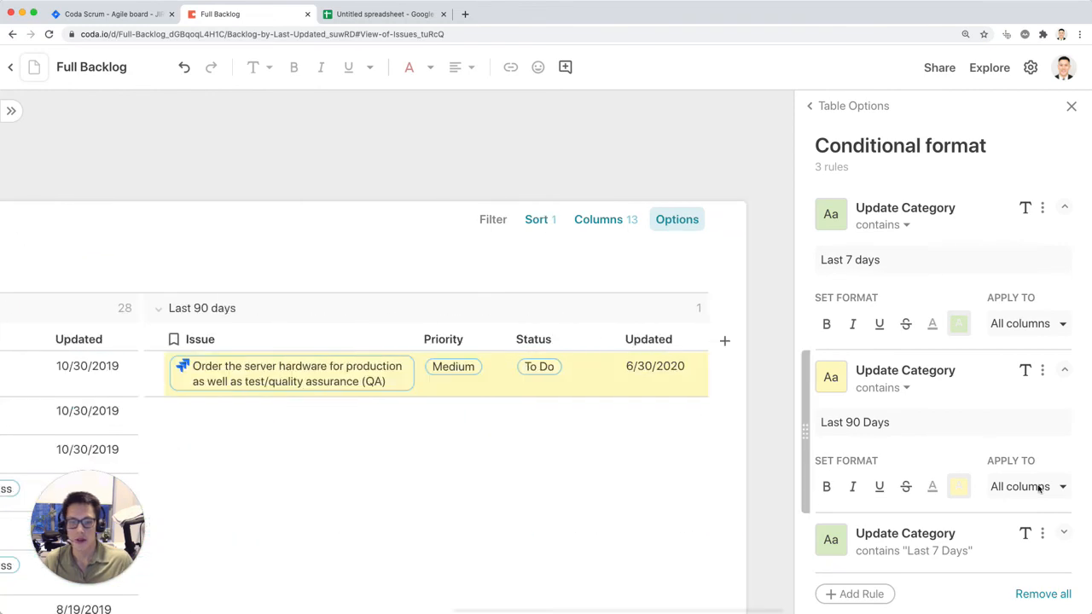
Step: Change the third Update Category rule's match text to "More than 90 days"
{"action": "scroll", "coordinate": [994, 478], "scroll_direction": "down", "scroll_amount": 2}
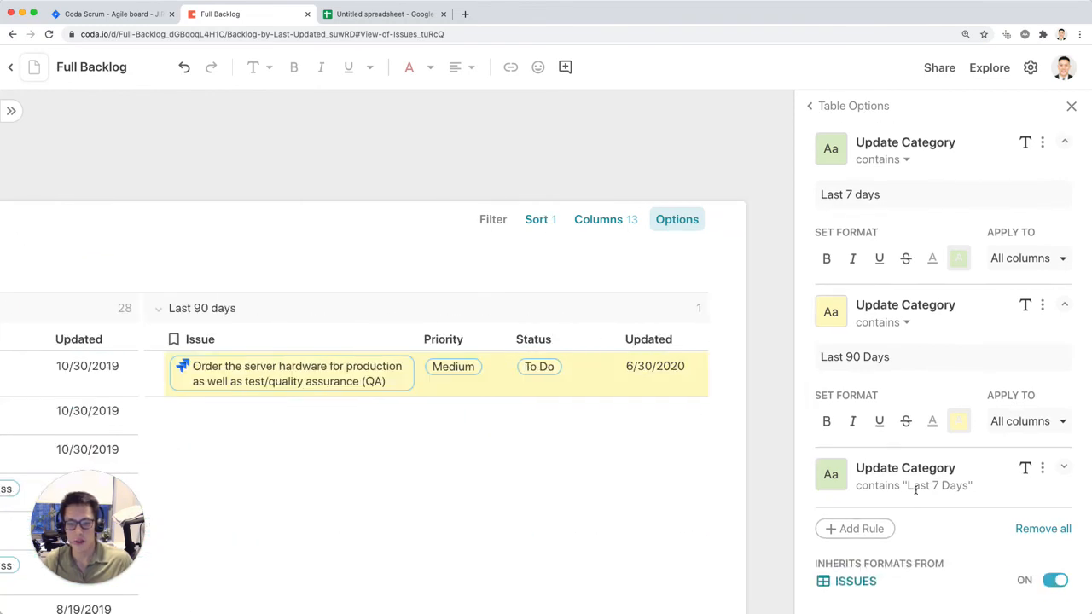
{"action": "left_click", "coordinate": [922, 487]}
{"action": "scroll", "coordinate": [978, 488], "scroll_direction": "down", "scroll_amount": 2}
{"action": "left_click", "coordinate": [882, 420]}
{"action": "left_click", "coordinate": [882, 418]}
{"action": "key", "text": "super+a"}
{"action": "type", "text": "More"}
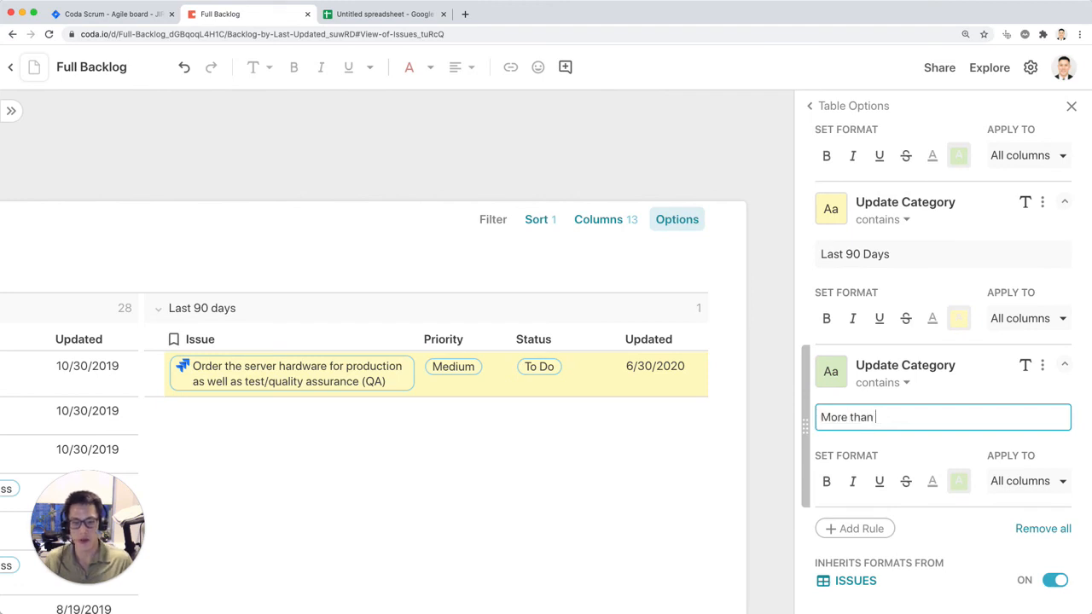
{"action": "key", "text": "Return"}
Step: Give the "More than 90 days" rule a light red background and check the coloring across all groups
{"action": "left_click", "coordinate": [958, 479]}
{"action": "left_click", "coordinate": [896, 408]}
{"action": "left_click", "coordinate": [962, 485]}
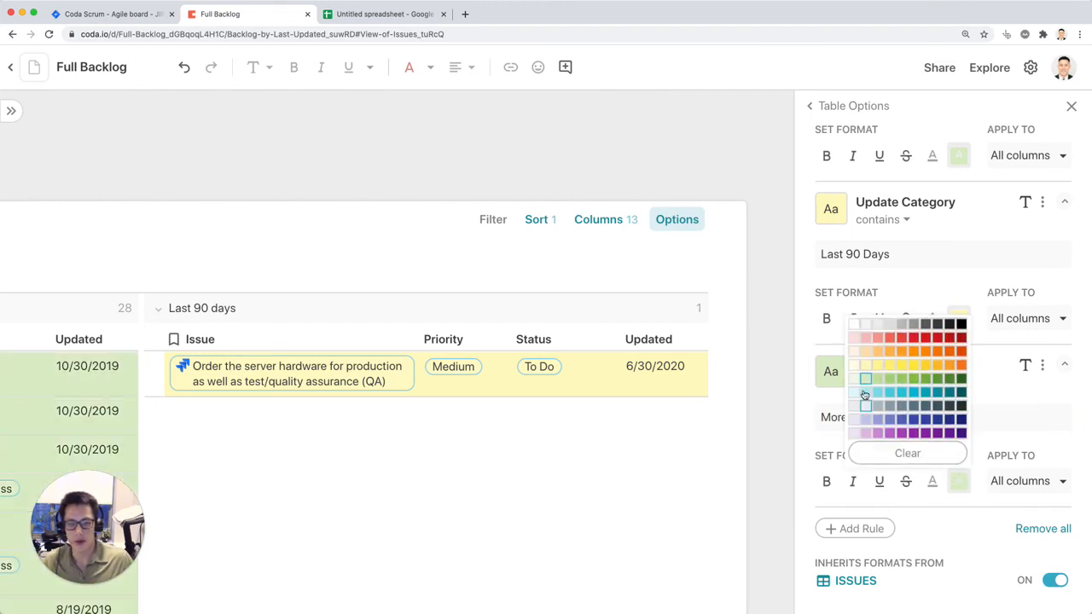
{"action": "left_click", "coordinate": [866, 341]}
{"action": "scroll", "coordinate": [684, 411], "scroll_direction": "left", "scroll_amount": 12}
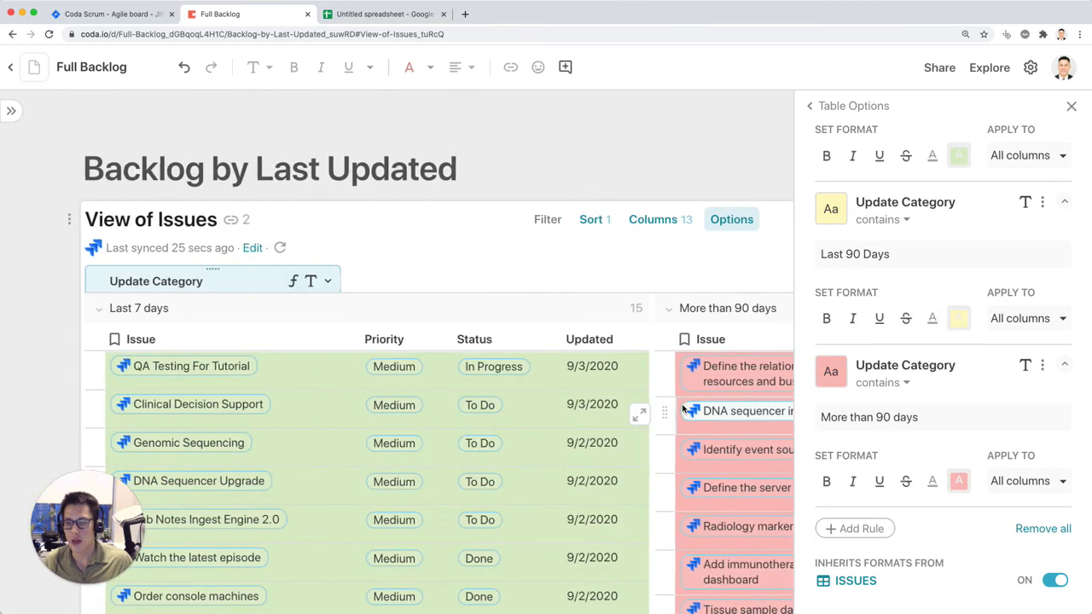
{"action": "scroll", "coordinate": [684, 411], "scroll_direction": "right", "scroll_amount": 2}
{"action": "left_click", "coordinate": [1071, 106]}
{"action": "scroll", "coordinate": [854, 395], "scroll_direction": "down", "scroll_amount": 3}
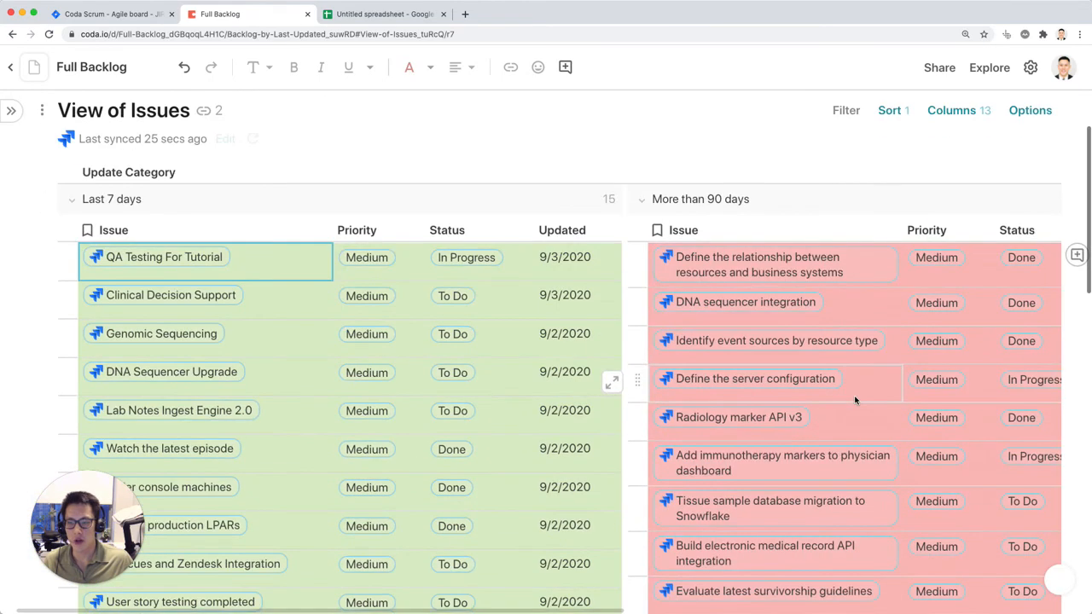
{"action": "scroll", "coordinate": [855, 395], "scroll_direction": "right", "scroll_amount": 5}
{"action": "scroll", "coordinate": [855, 395], "scroll_direction": "right", "scroll_amount": 4}
{"action": "scroll", "coordinate": [854, 395], "scroll_direction": "left", "scroll_amount": 11}
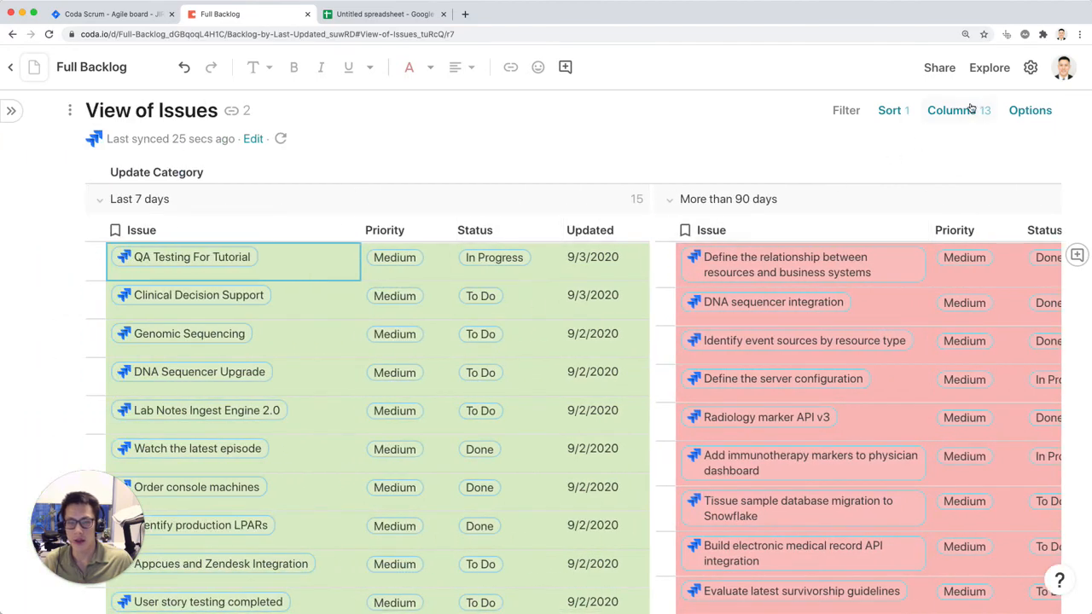
Step: Switch the Backlog by Last Updated view's layout from table to cards
{"action": "left_click", "coordinate": [1018, 117]}
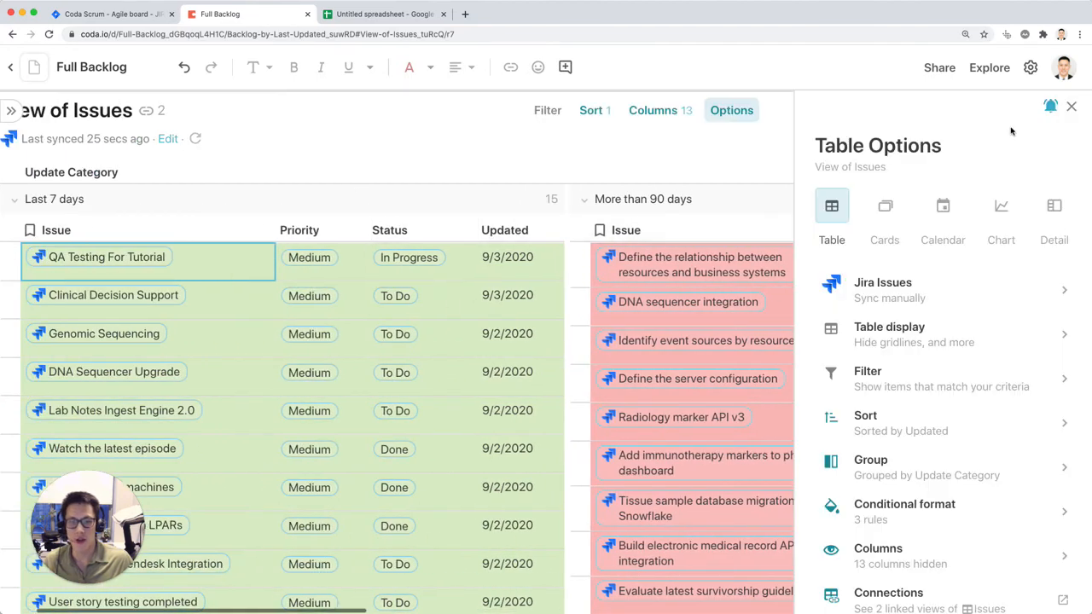
{"action": "left_click", "coordinate": [885, 224]}
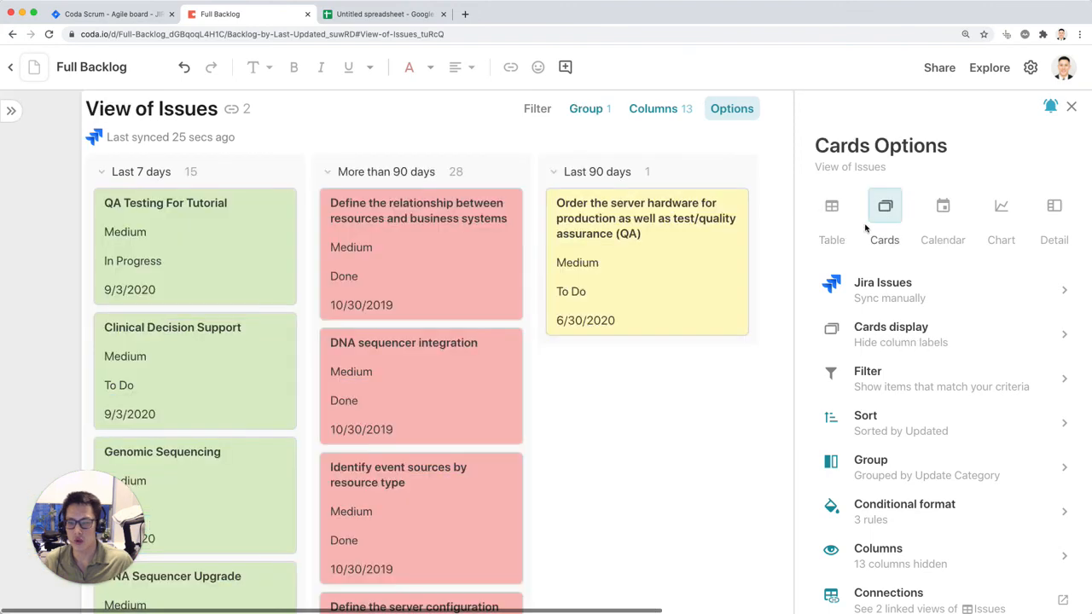
{"action": "left_click", "coordinate": [1071, 107]}
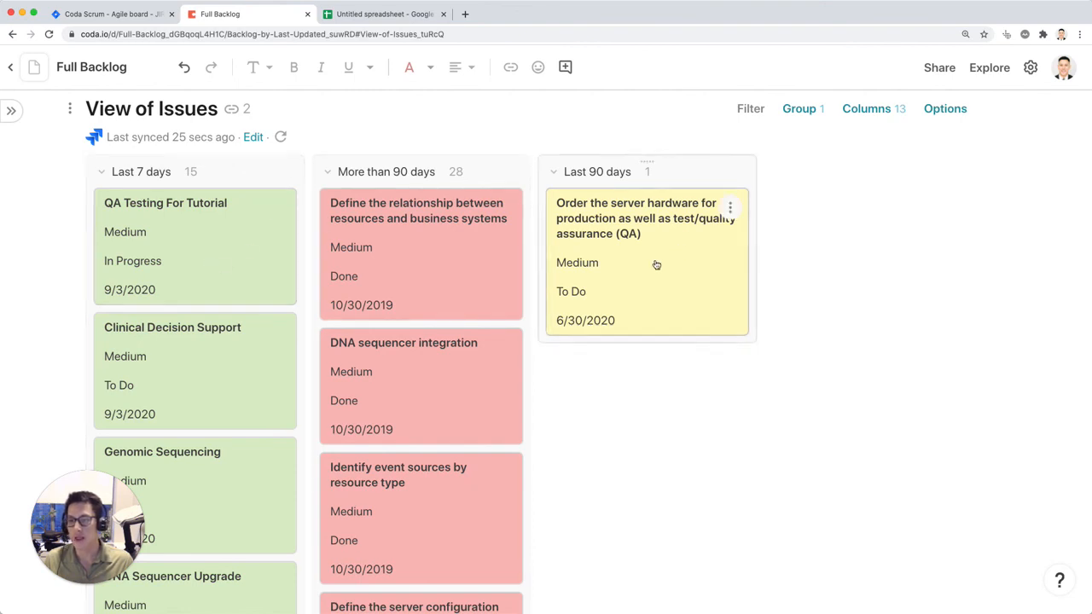
Step: Move the "More than 90 days" card group after the "Last 90 days" group
{"action": "scroll", "coordinate": [739, 326], "scroll_direction": "down", "scroll_amount": 7}
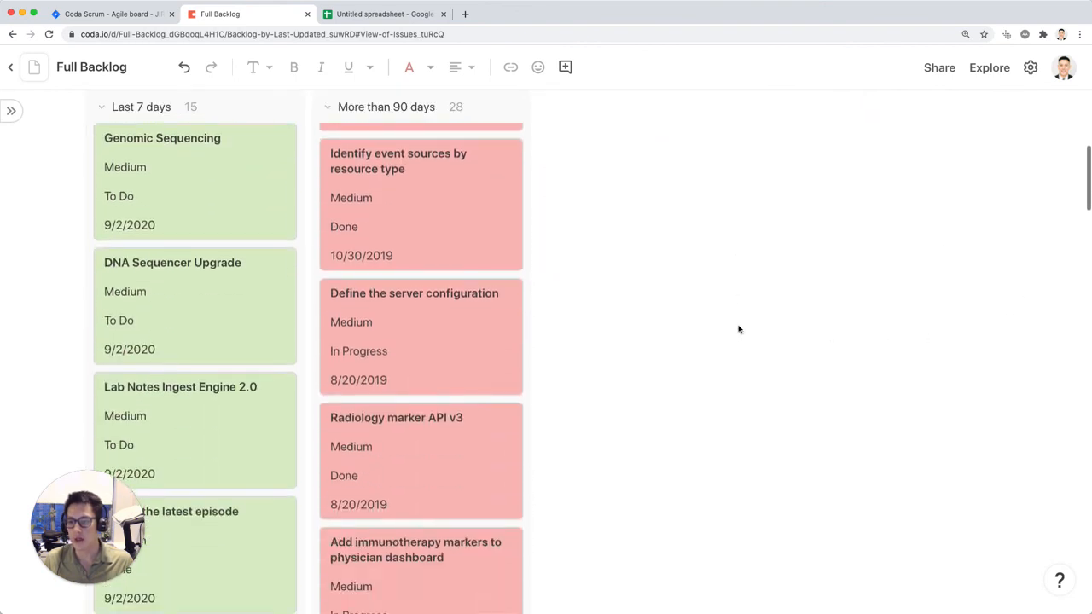
{"action": "scroll", "coordinate": [737, 329], "scroll_direction": "down", "scroll_amount": 10}
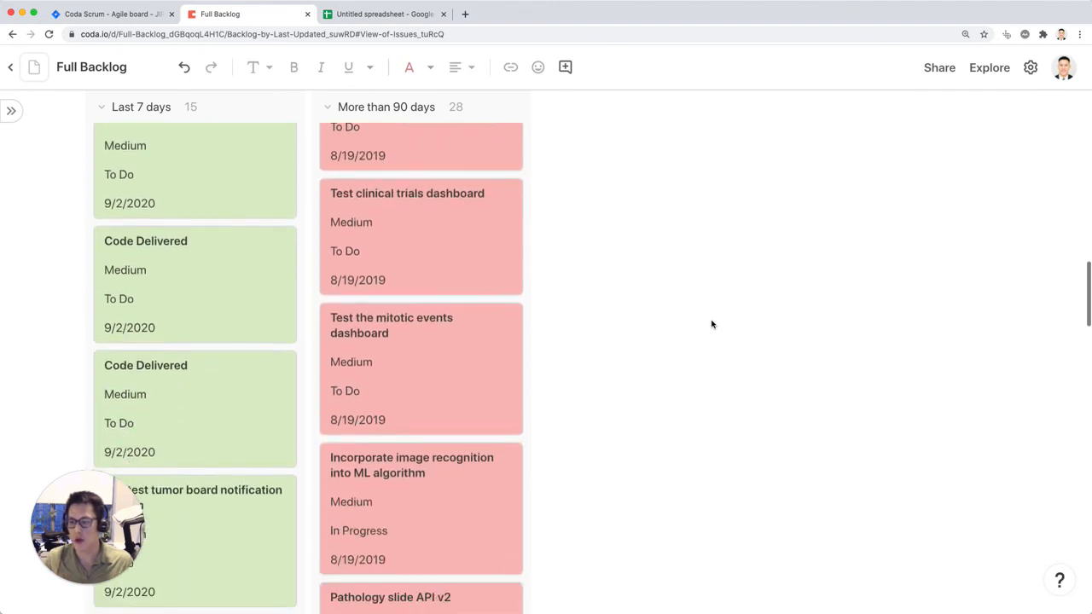
{"action": "scroll", "coordinate": [713, 323], "scroll_direction": "up", "scroll_amount": 15}
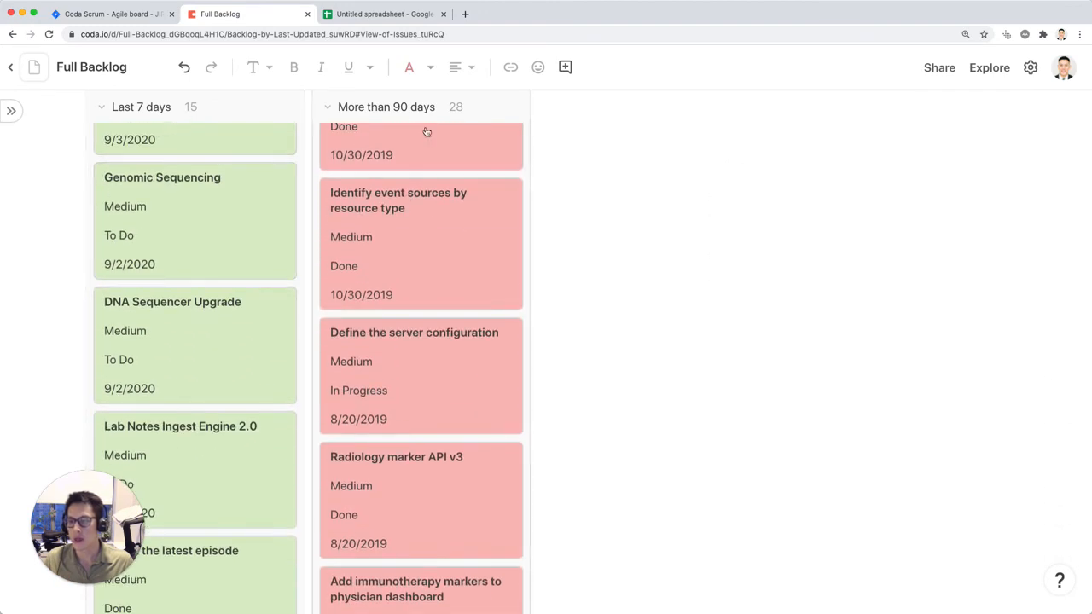
{"action": "scroll", "coordinate": [409, 169], "scroll_direction": "up", "scroll_amount": 3}
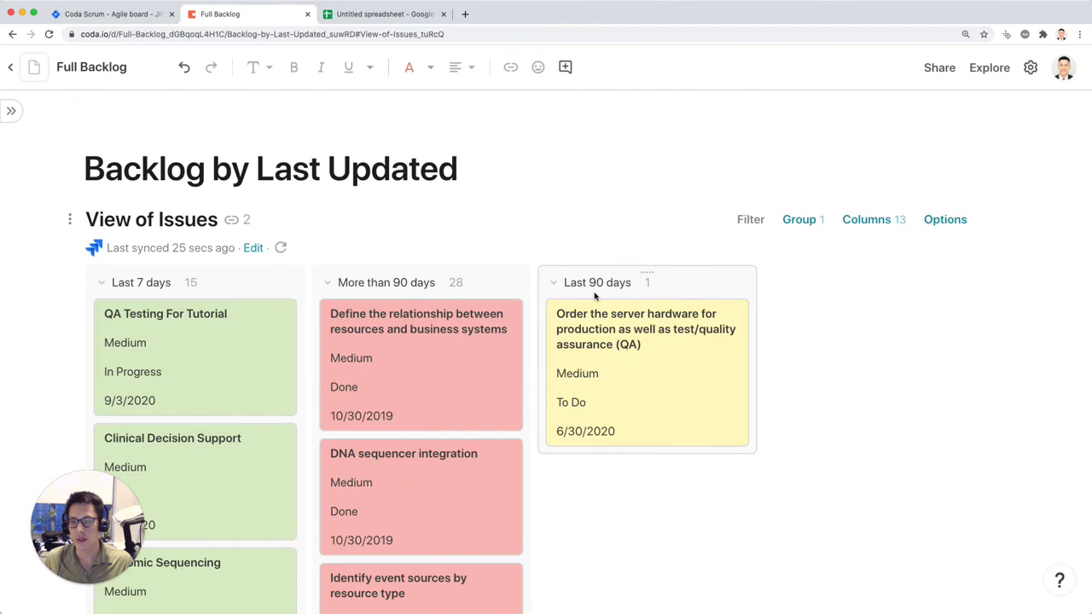
{"action": "left_click_drag", "start_coordinate": [415, 282], "coordinate": [751, 282]}
{"action": "scroll", "coordinate": [370, 214], "scroll_direction": "up", "scroll_amount": 3}
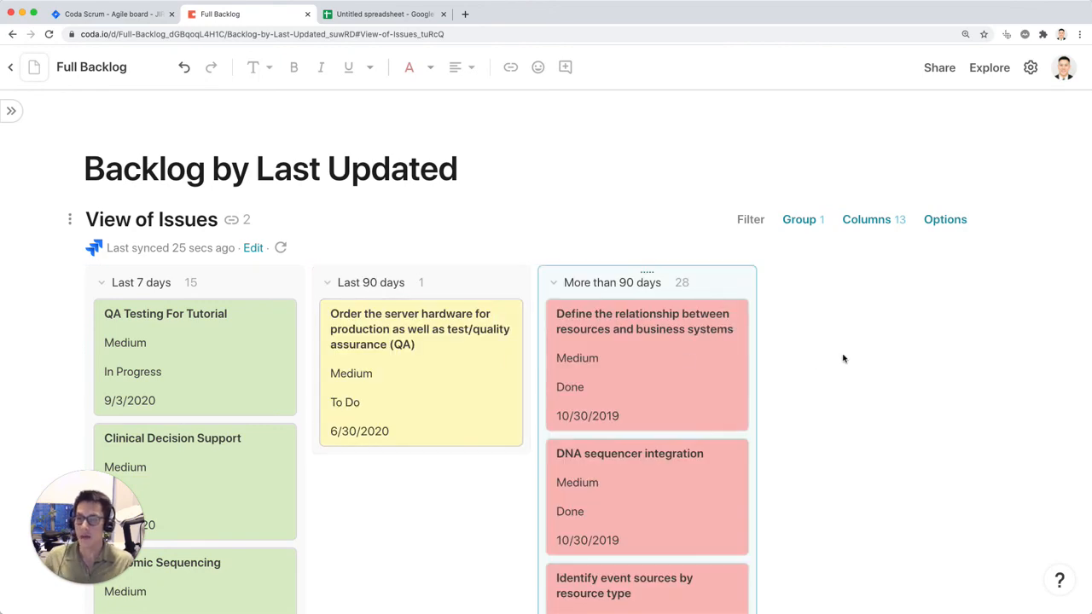
Step: Move the spreadsheet's browser tab between Jira and Coda, and revisit the Jira backlog and "Your Jira Issues" sheet before returning to Coda
{"action": "left_click_drag", "start_coordinate": [415, 13], "coordinate": [216, 17]}
{"action": "left_click", "coordinate": [100, 16]}
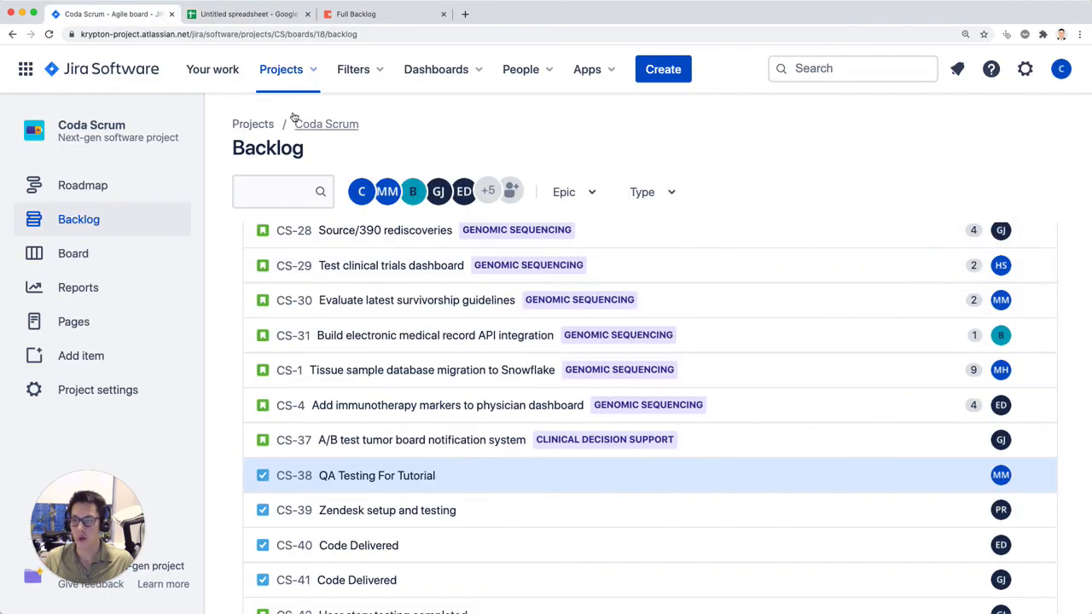
{"action": "left_click", "coordinate": [266, 15]}
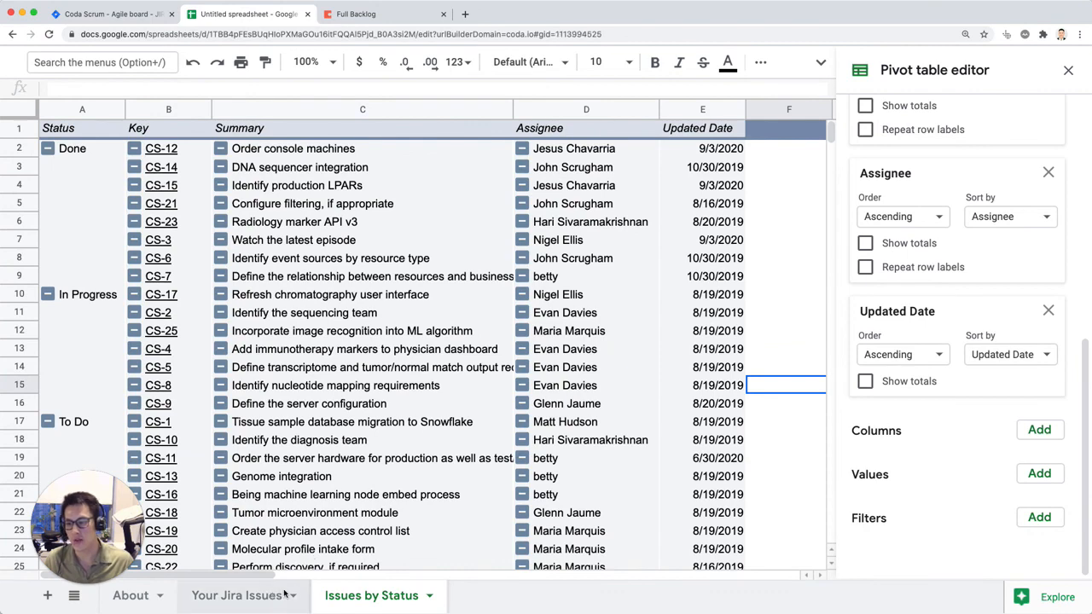
{"action": "left_click", "coordinate": [237, 595]}
{"action": "left_click", "coordinate": [376, 14]}
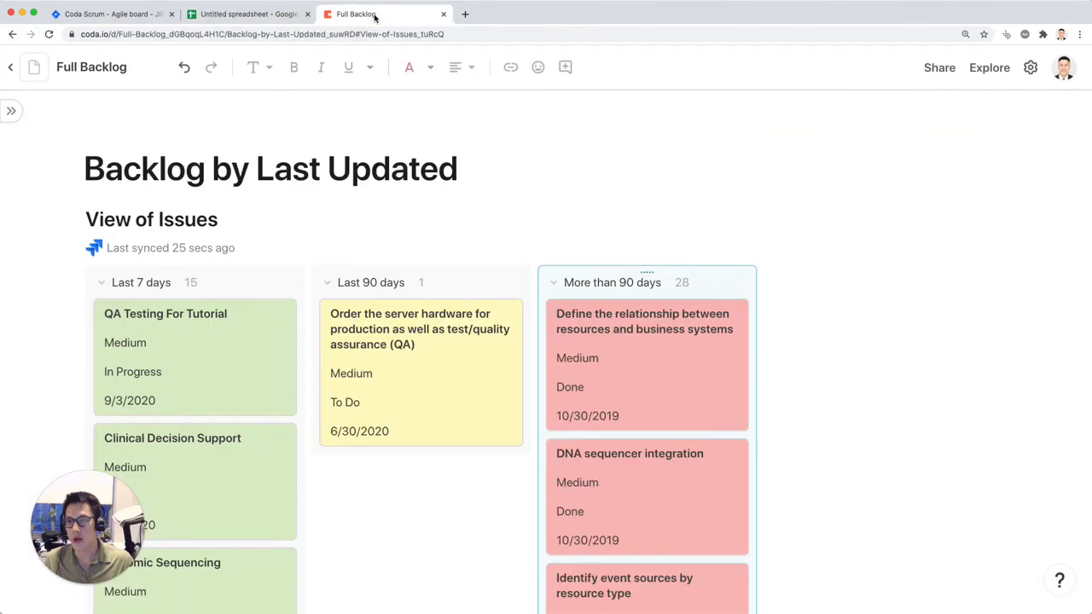
Step: Set the Backlog by Last Updated page's icon to the green circular arrow with the number 12
{"action": "left_click", "coordinate": [11, 111]}
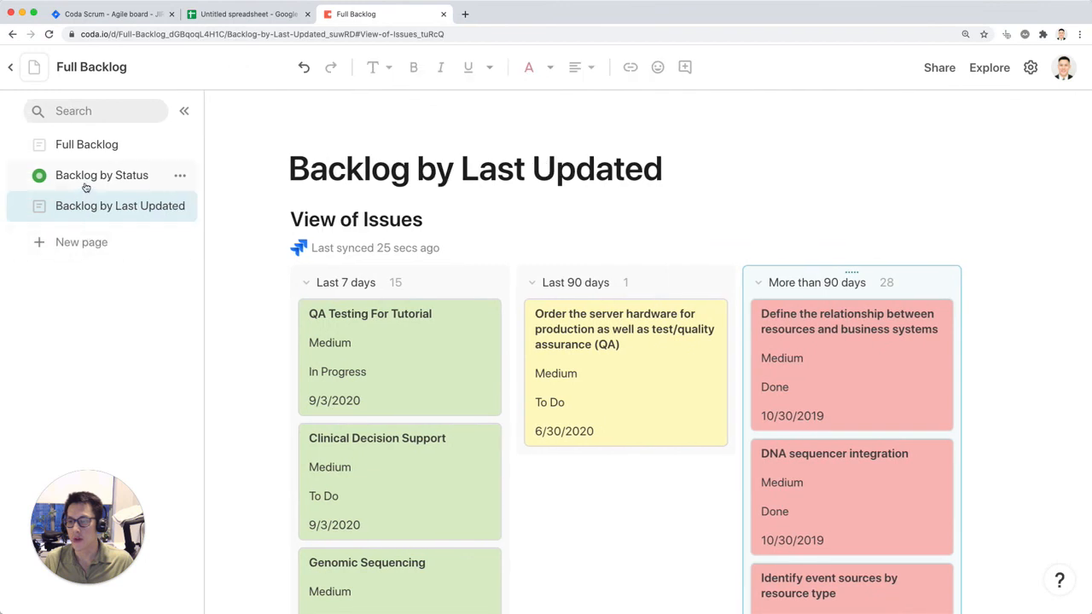
{"action": "left_click", "coordinate": [39, 207]}
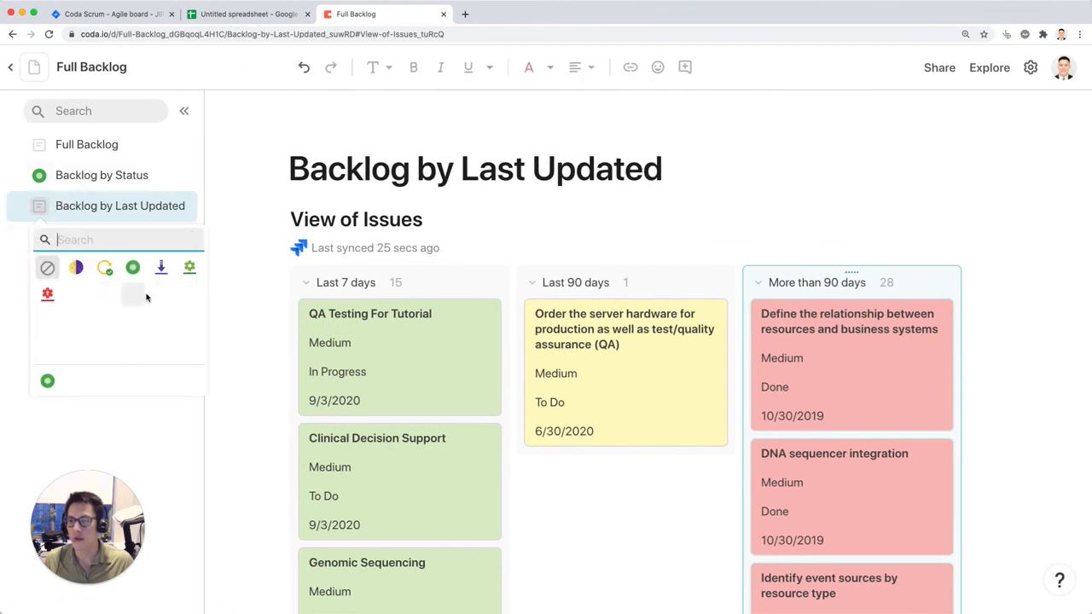
{"action": "left_click", "coordinate": [130, 297]}
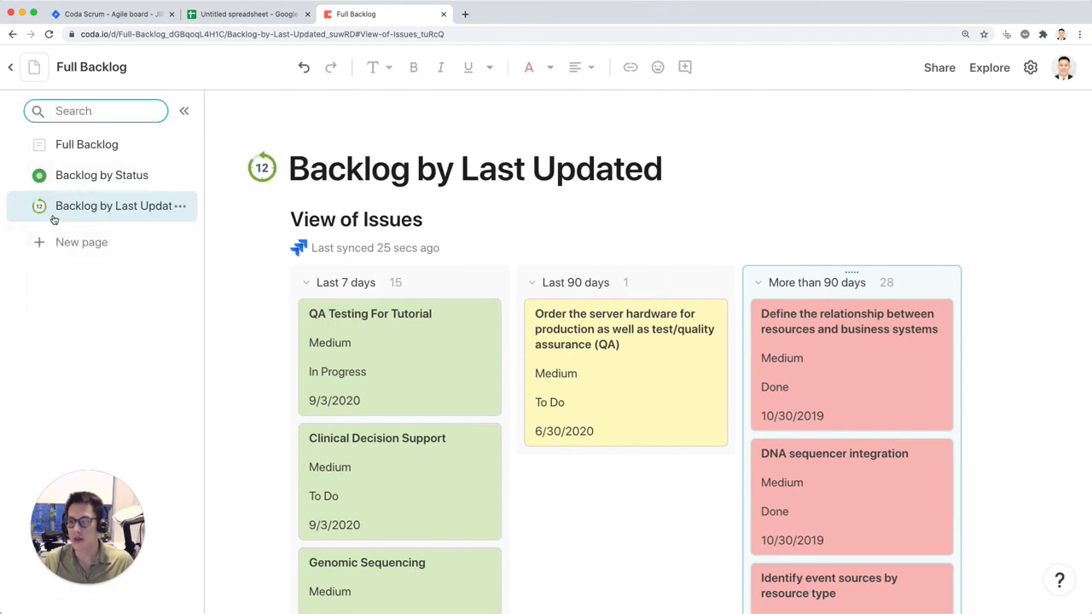
Step: Review the Full Backlog issues table, the Backlog by Status page with its status selector, and the Backlog by Last Updated cards
{"action": "left_click", "coordinate": [101, 154]}
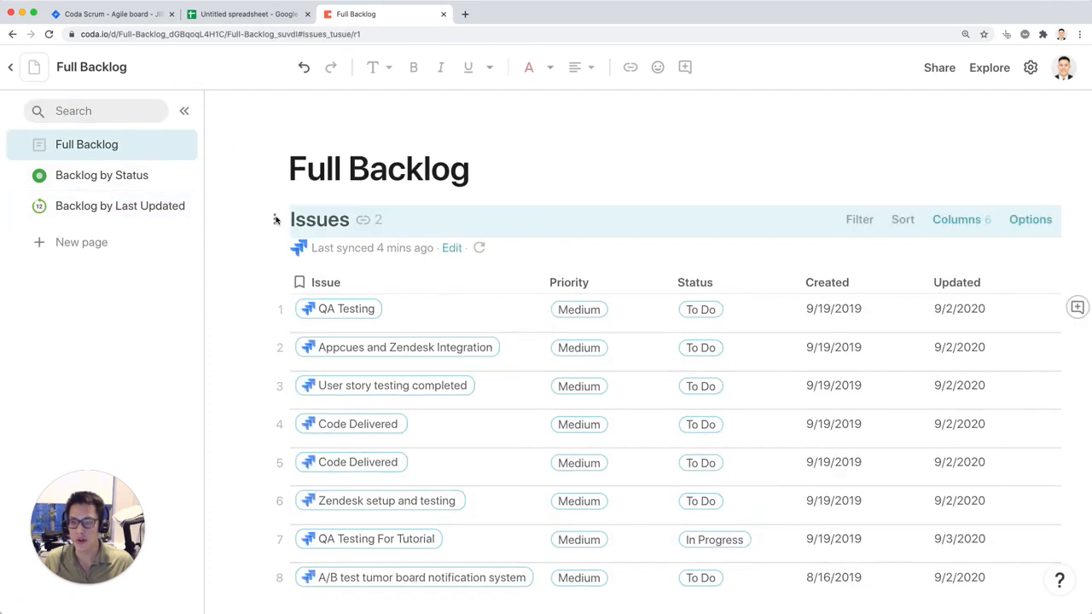
{"action": "scroll", "coordinate": [564, 400], "scroll_direction": "right", "scroll_amount": 10}
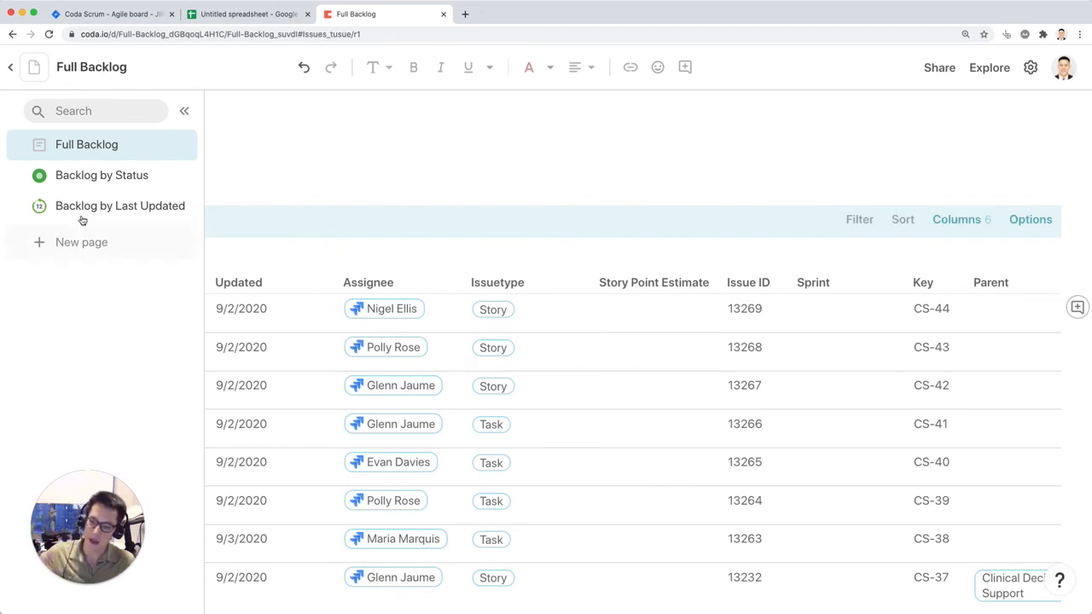
{"action": "left_click", "coordinate": [97, 175]}
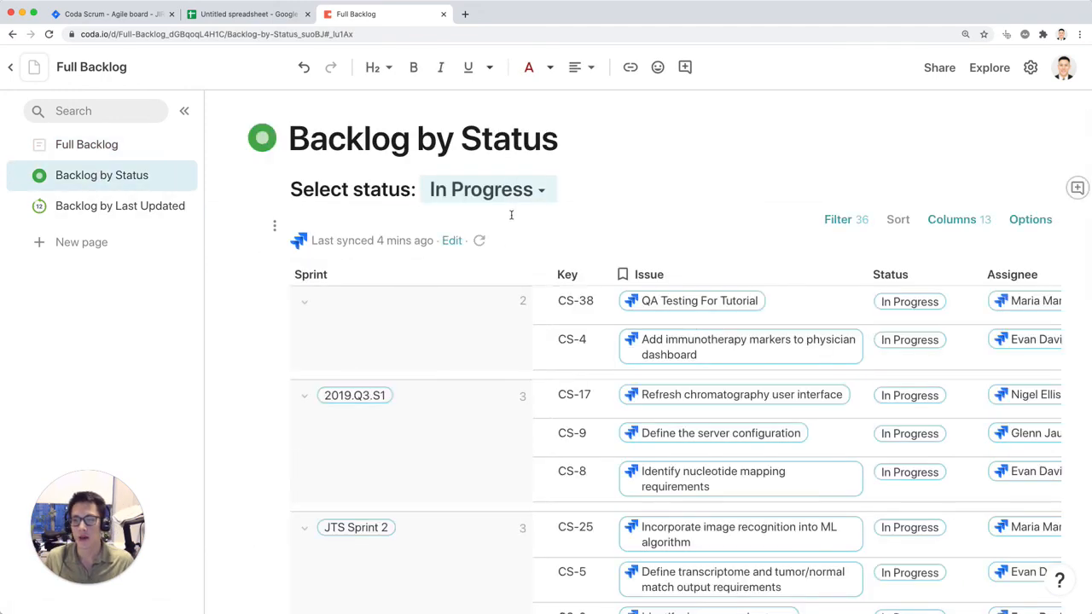
{"action": "left_click", "coordinate": [545, 196]}
{"action": "left_click", "coordinate": [783, 190]}
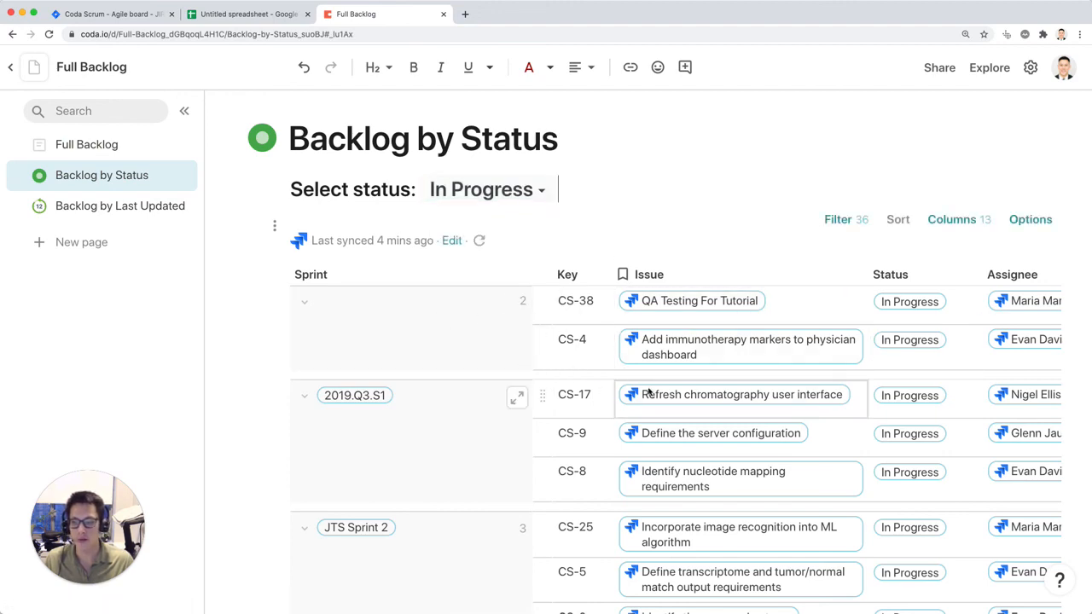
{"action": "left_click", "coordinate": [111, 207]}
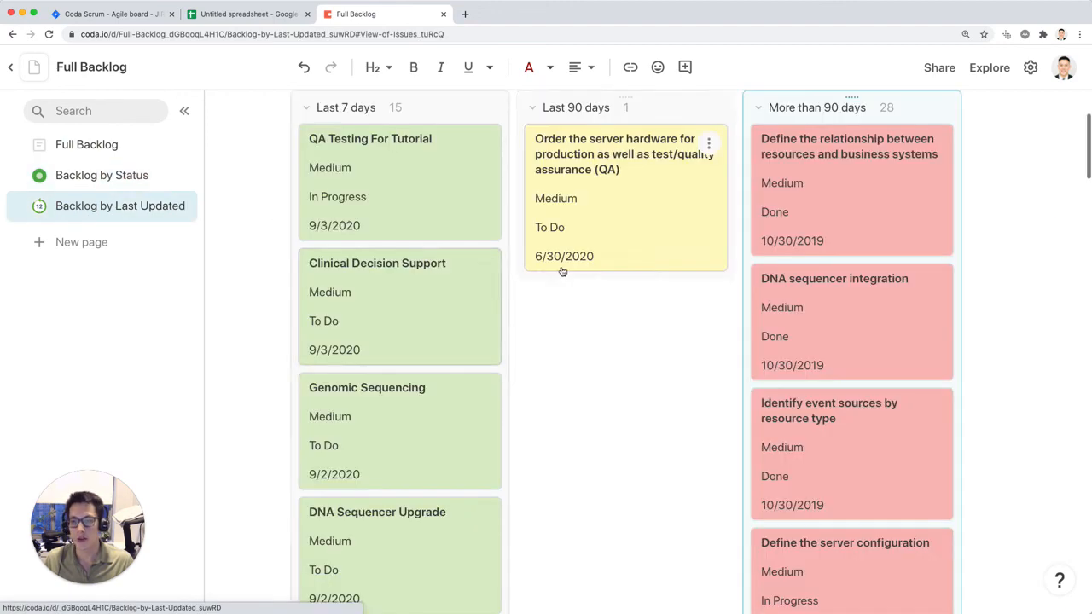